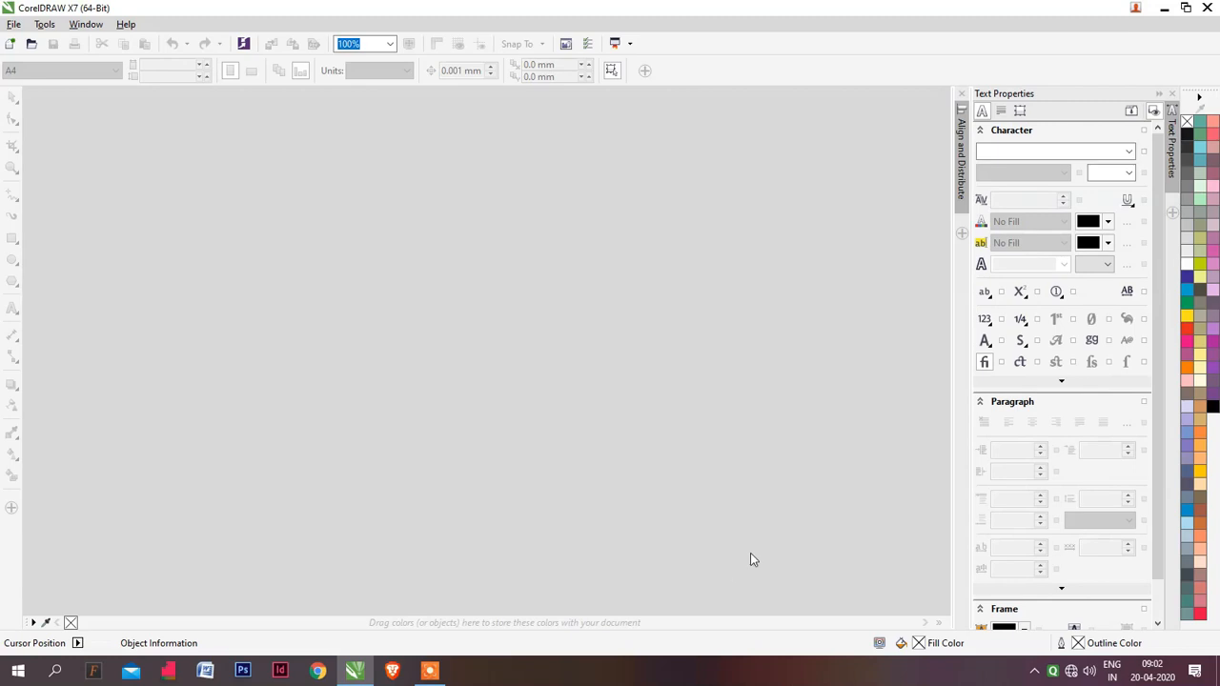
# Create a new Letter-size document in inches and switch its page to landscape orientation
pyautogui.click(14, 24)
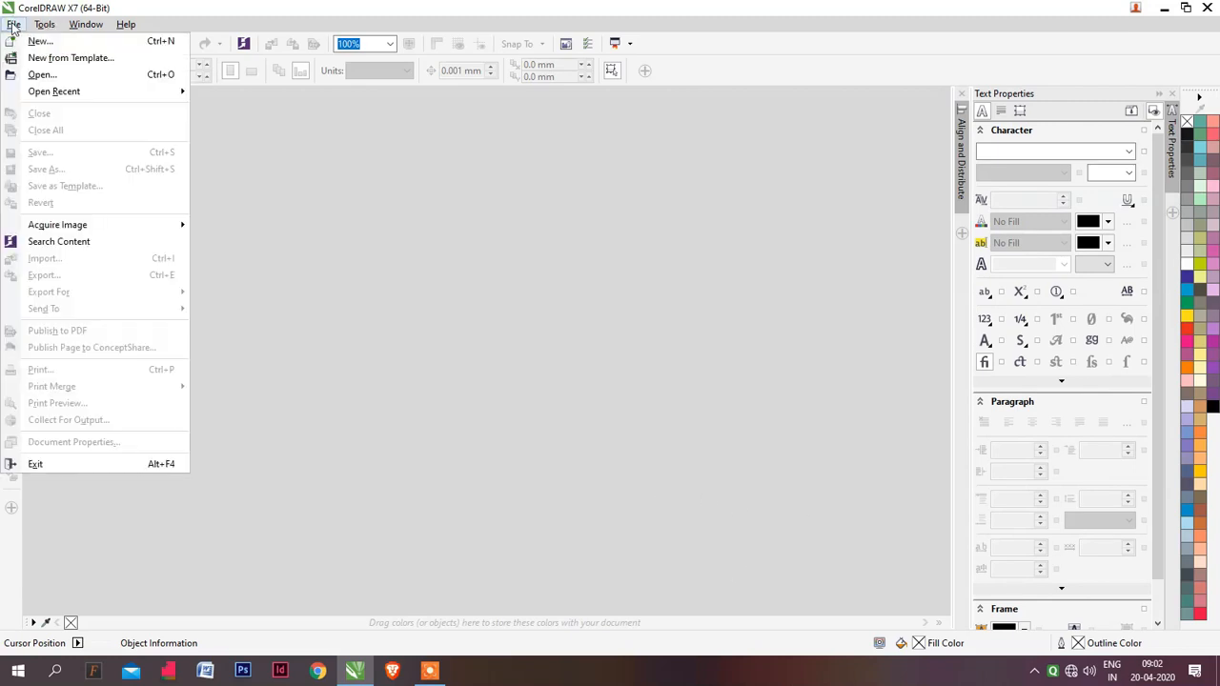
pyautogui.click(43, 42)
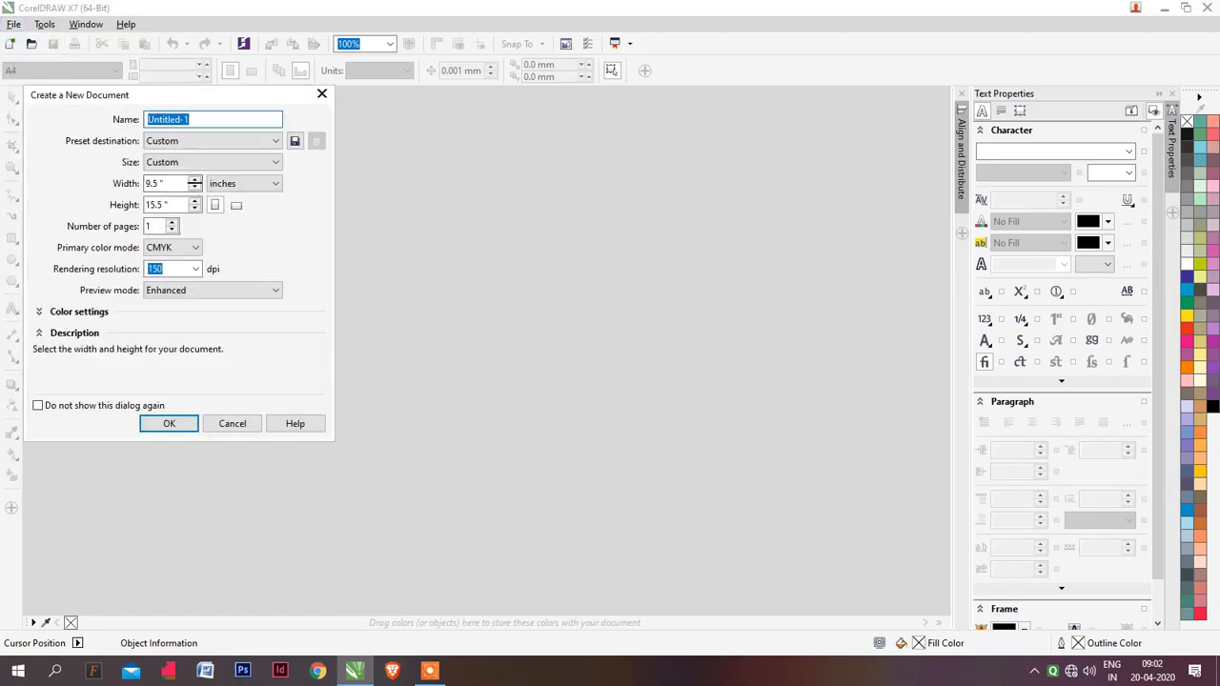
pyautogui.click(188, 166)
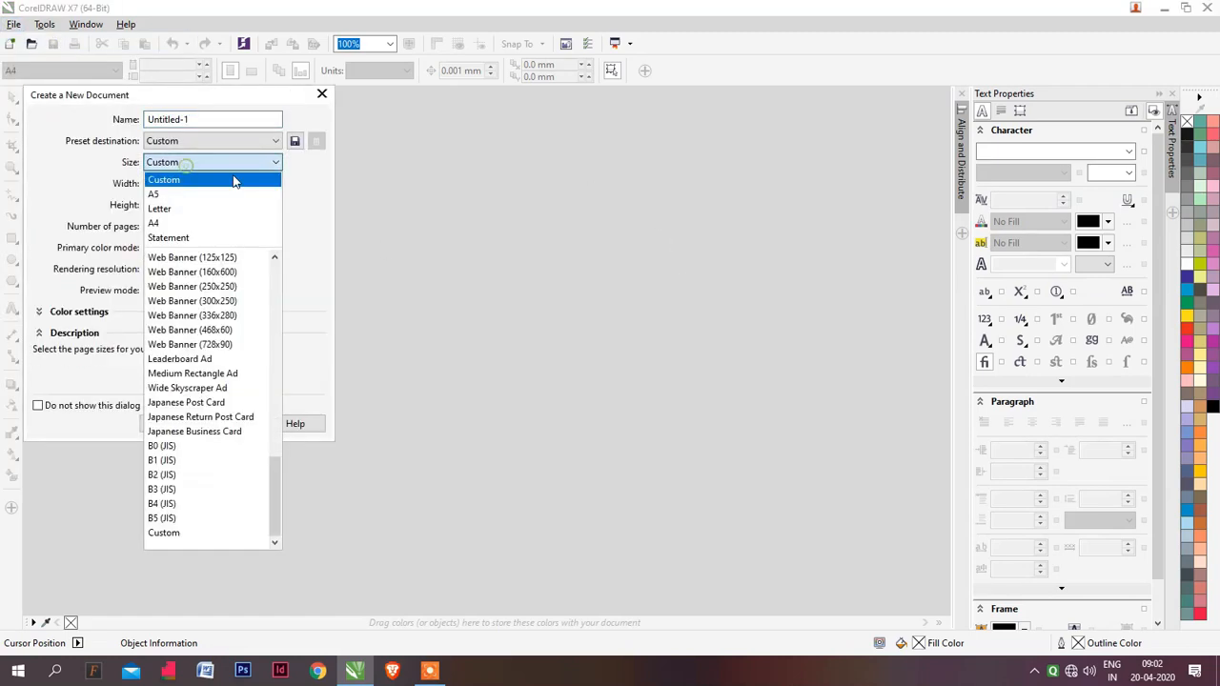
pyautogui.click(177, 210)
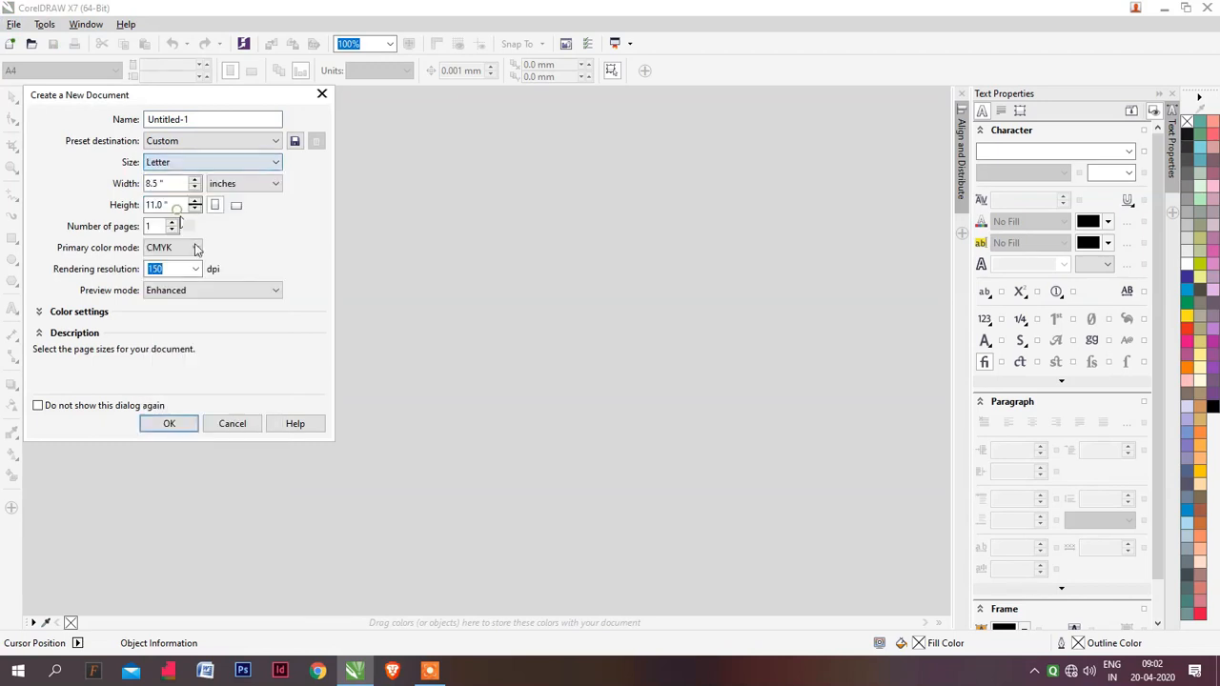
pyautogui.click(172, 425)
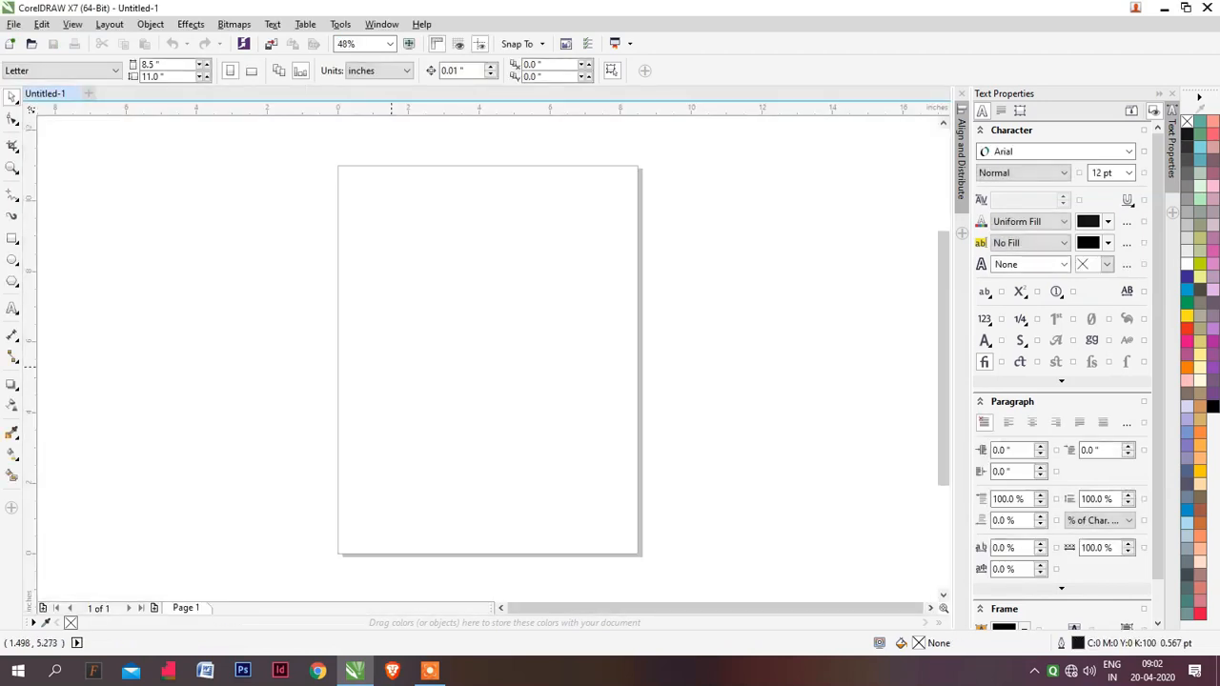
pyautogui.click(251, 70)
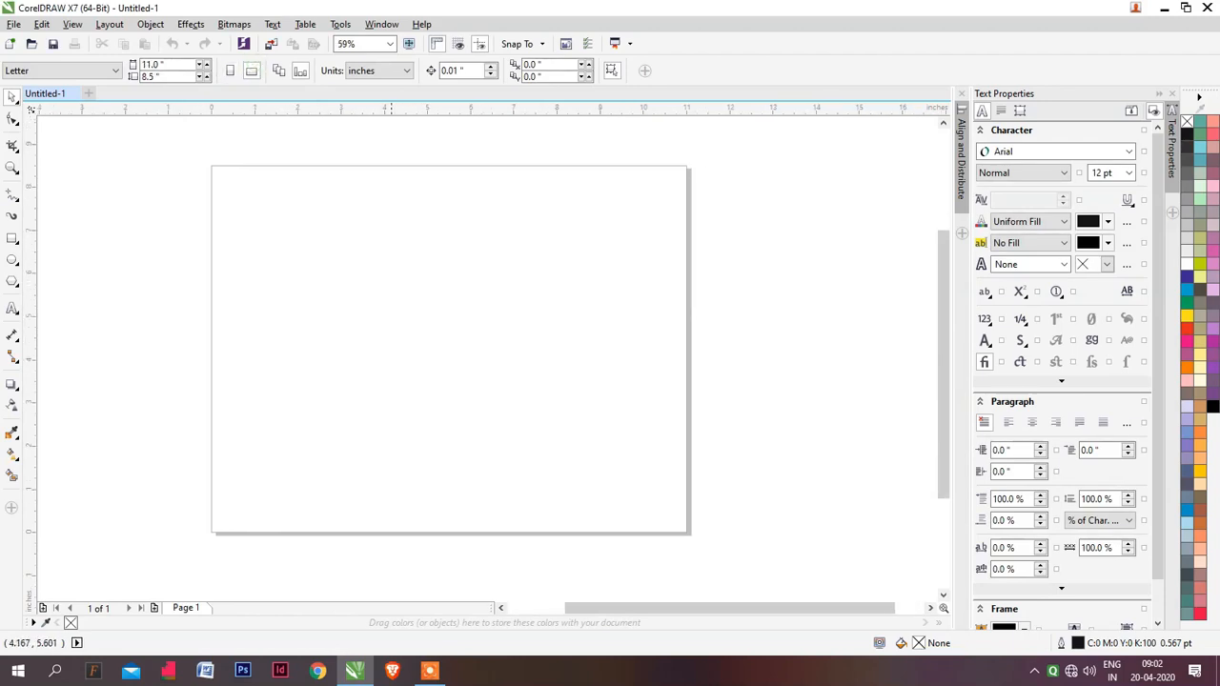
# Draw a circle about 3.23 in across on the page's left half and fill it with orange
pyautogui.click(12, 259)
pyautogui.moveTo(285, 258); pyautogui.dragTo(410, 400)
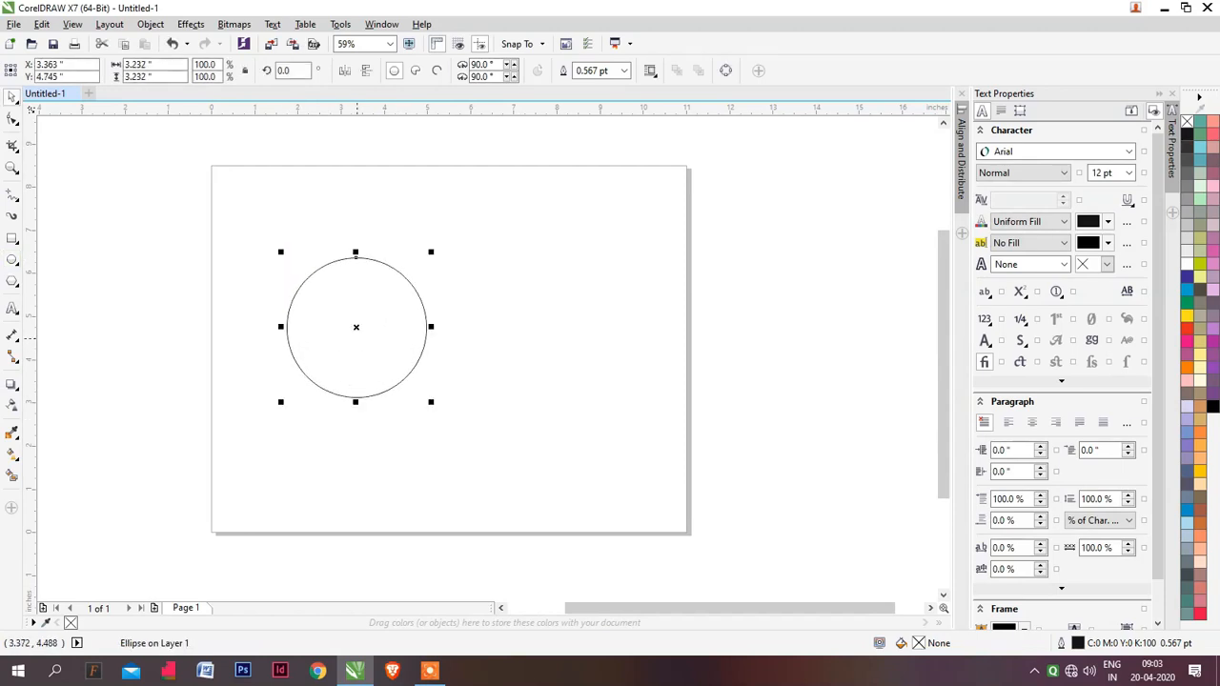
pyautogui.click(1187, 367)
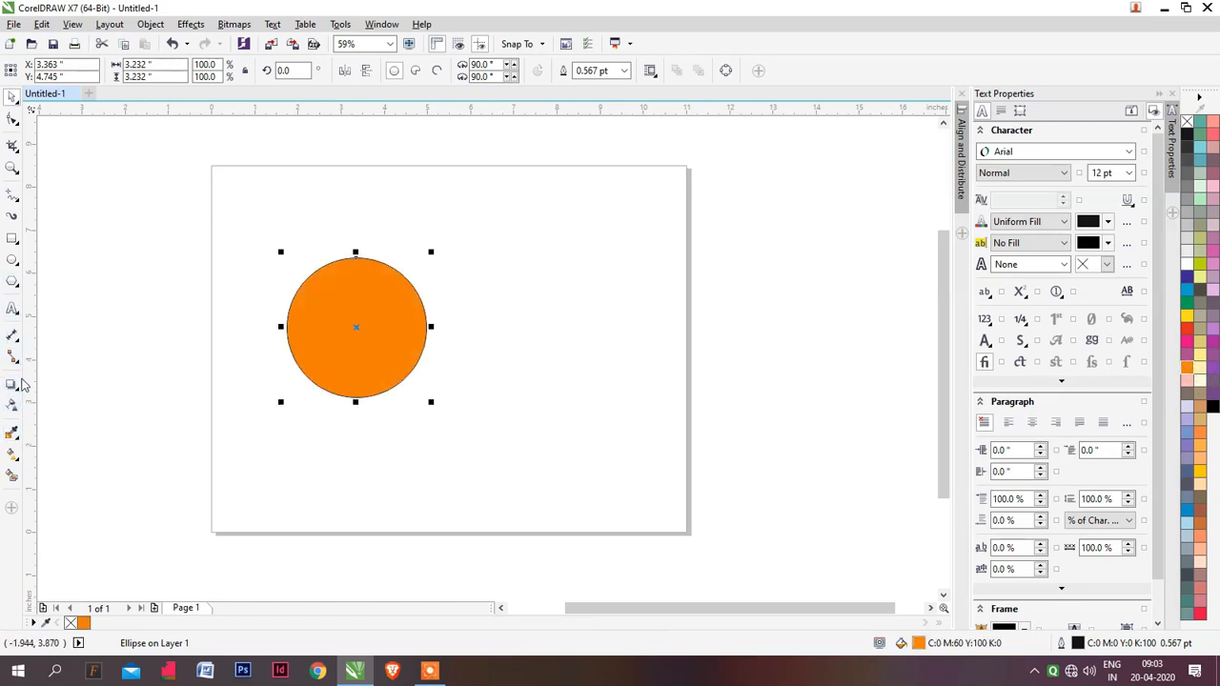
# Give the circle a horizontal linear fountain fill from orange to light yellow and remove its outline
pyautogui.press('g')
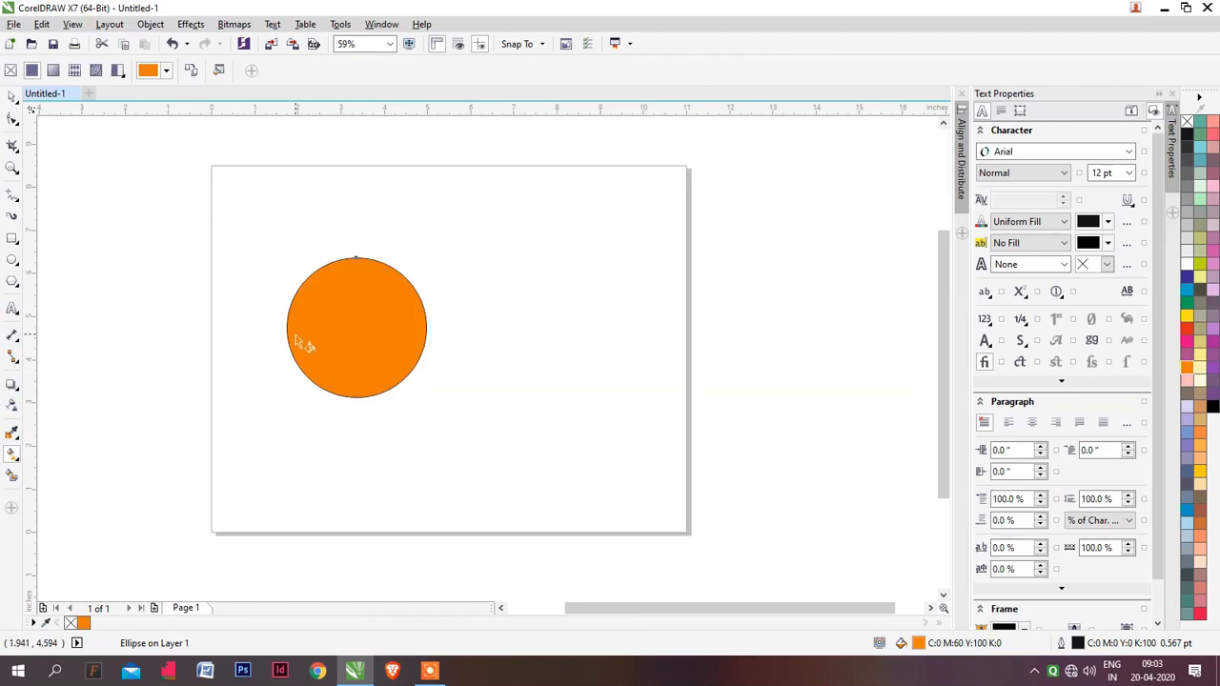
pyautogui.moveTo(296, 335); pyautogui.dragTo(424, 335)
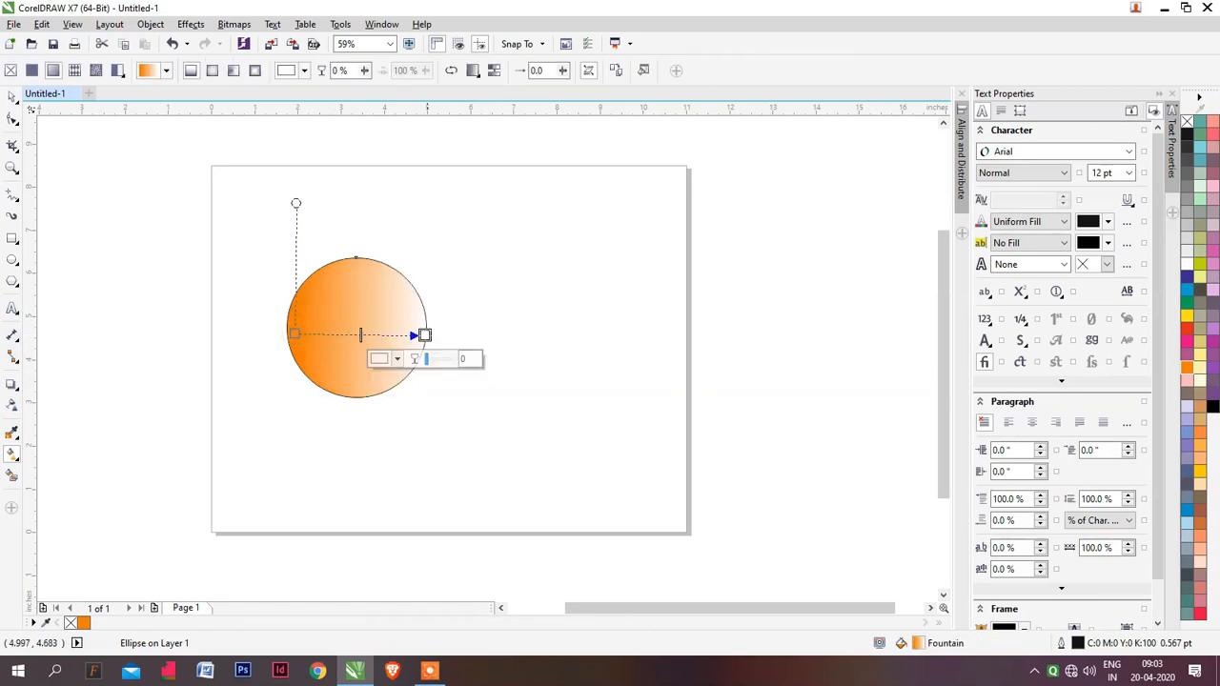
pyautogui.click(1200, 355)
pyautogui.press('space')
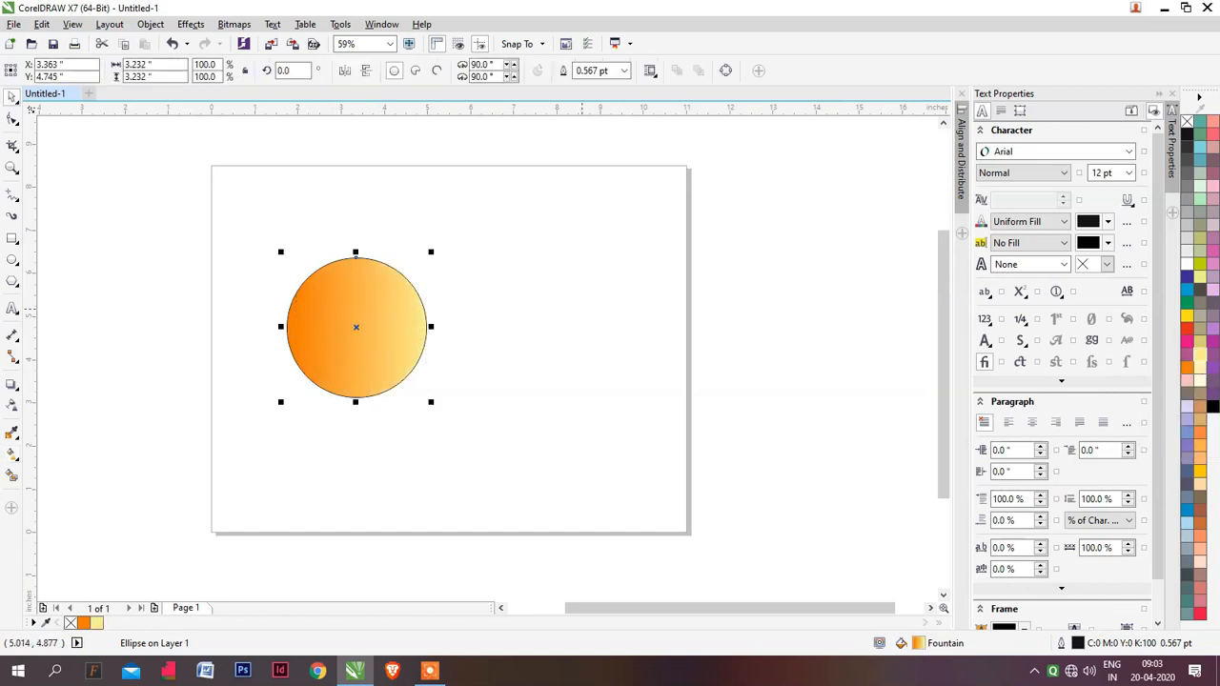
pyautogui.rightClick(1188, 124)
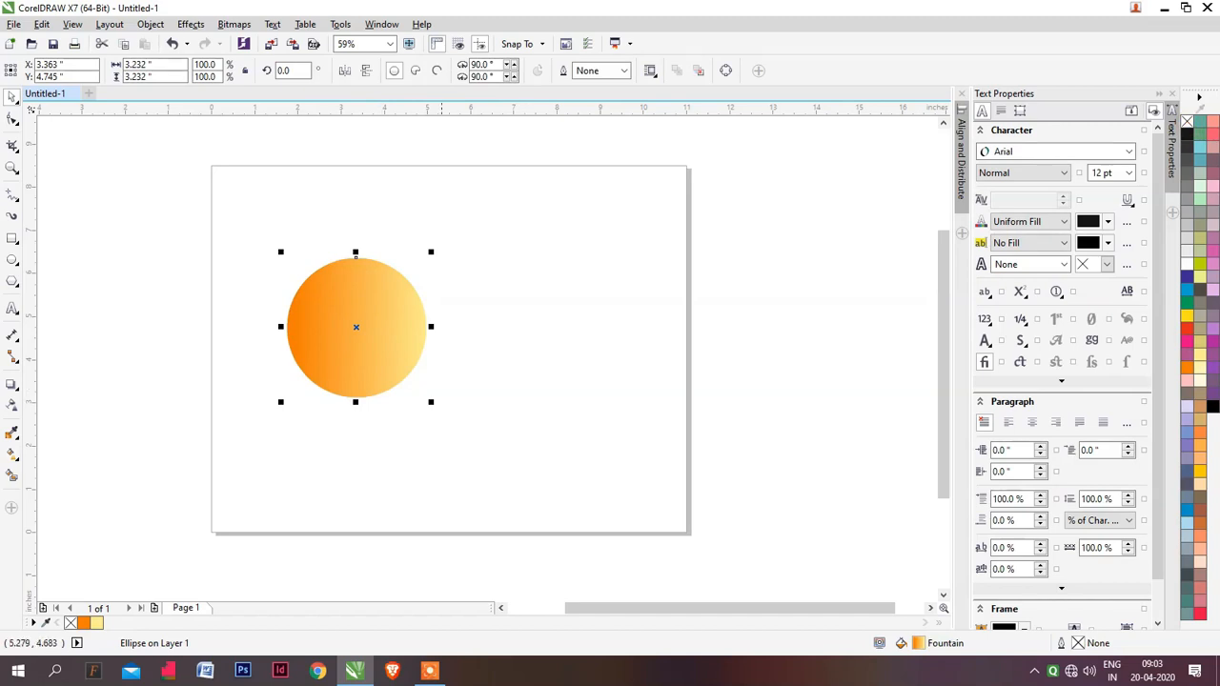
# Make a smaller concentric copy of the circle, mirror it horizontally to reverse the gradient, and size it to about 2.23 in
pyautogui.moveTo(431, 252); pyautogui.dragTo(409, 283)
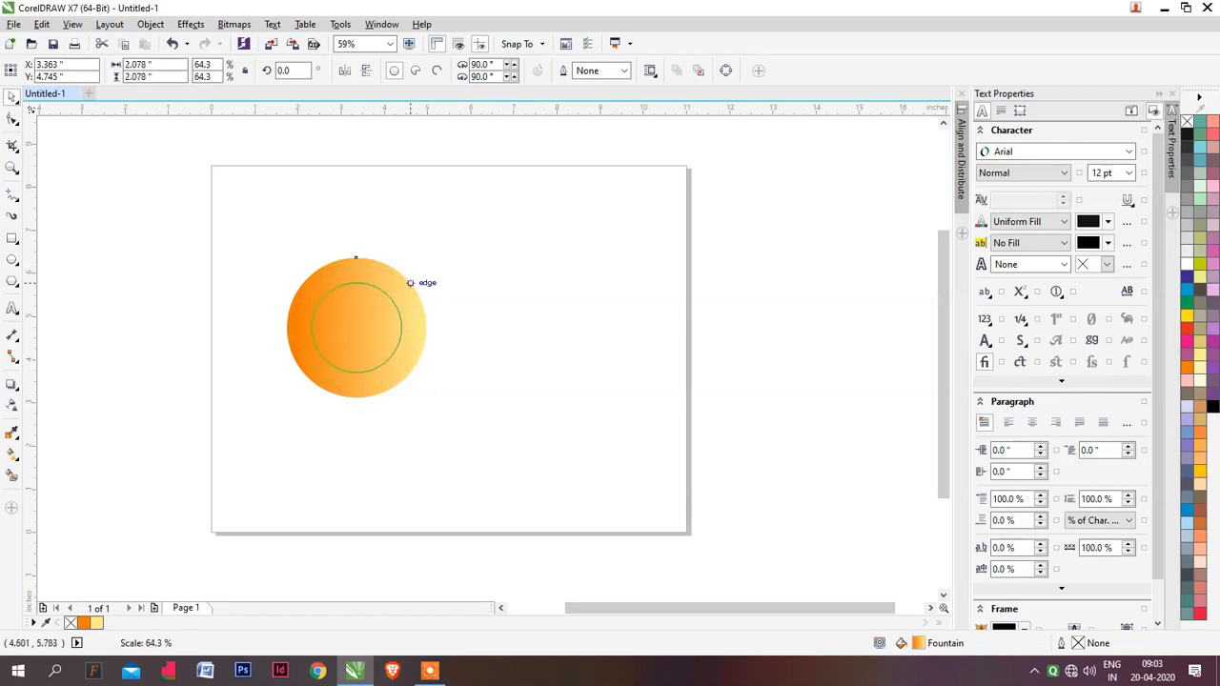
pyautogui.moveTo(412, 278); pyautogui.dragTo(407, 277)
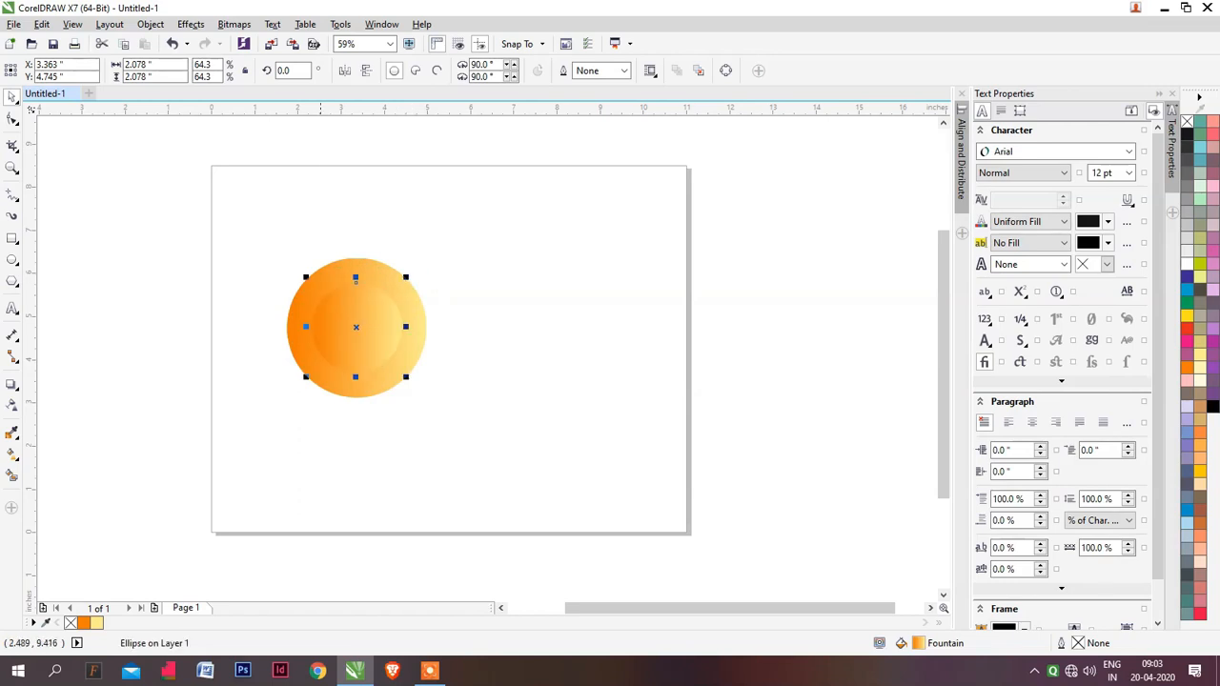
pyautogui.click(345, 71)
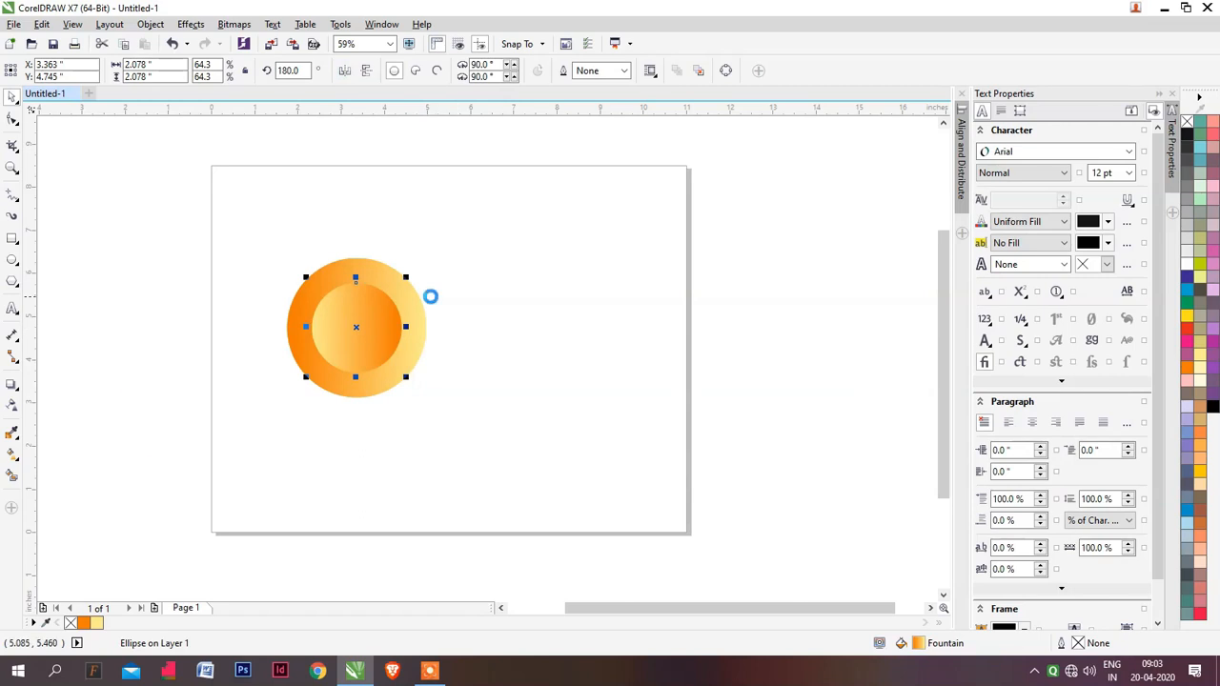
pyautogui.scroll(2, 428, 293)
pyautogui.moveTo(373, 261); pyautogui.dragTo(381, 251)
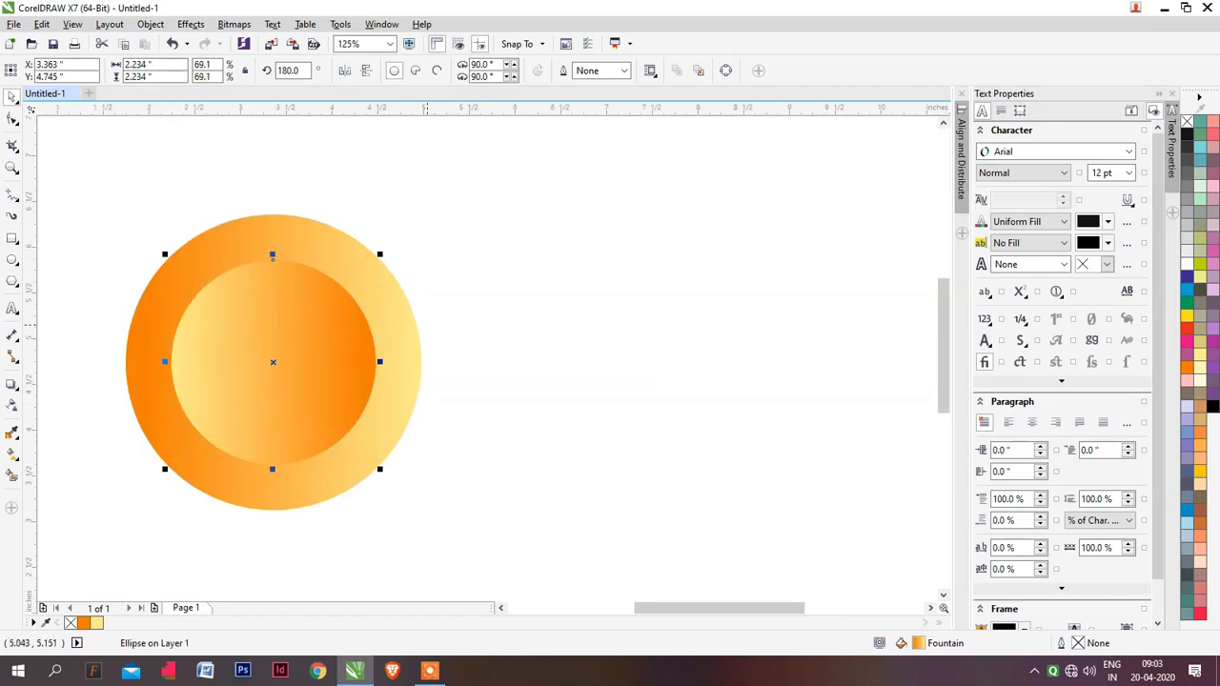
pyautogui.scroll(-2, 500, 350)
pyautogui.click(474, 346)
pyautogui.scroll(1, 474, 346)
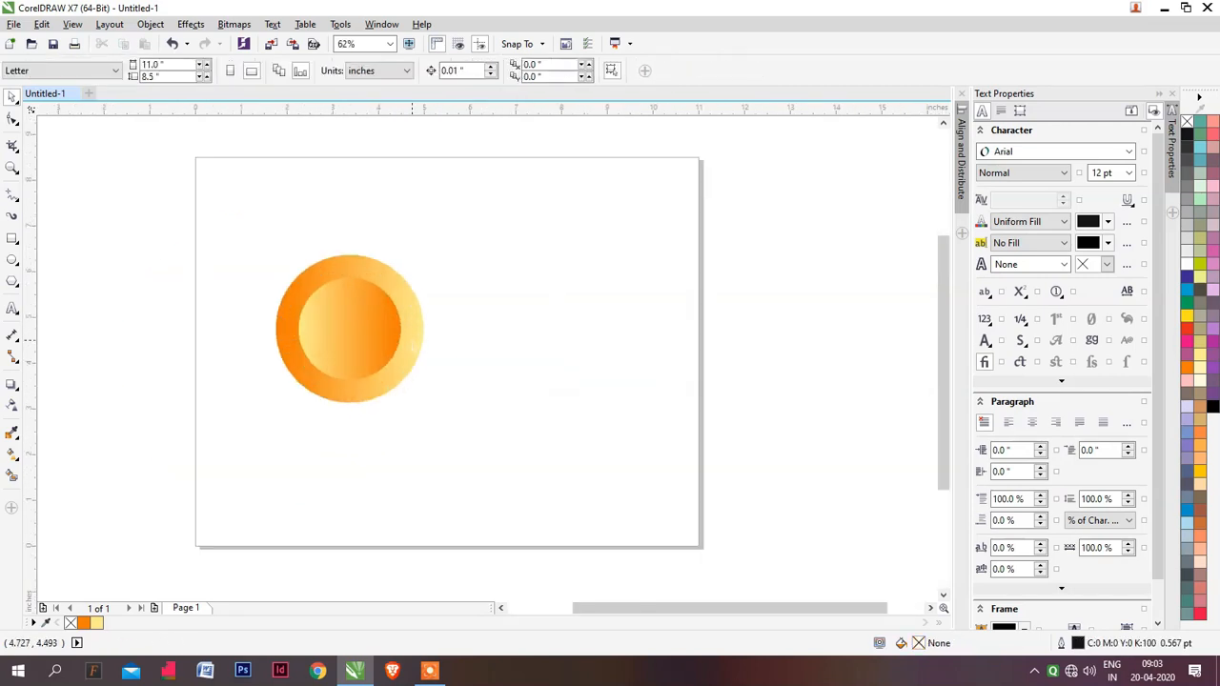
# Add the artistic text "20" and centre it on the two circles
pyautogui.press('F8')
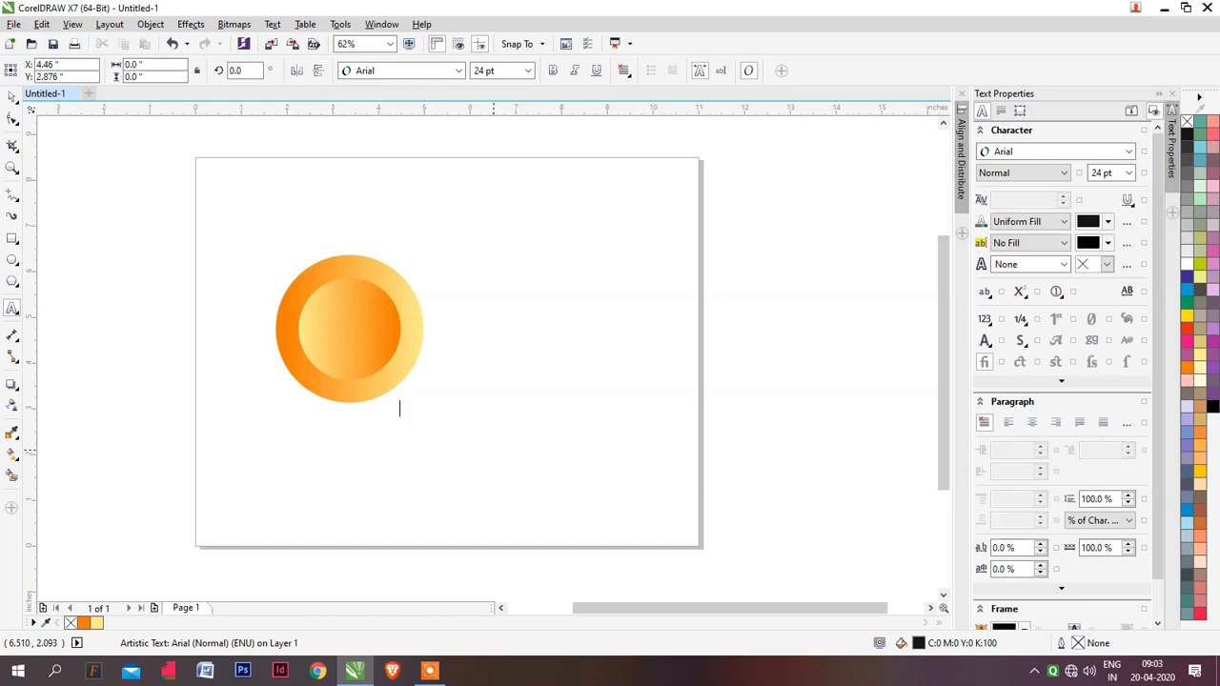
pyautogui.hotkey('ctrl', 'space')
pyautogui.moveTo(406, 407); pyautogui.dragTo(350, 331)
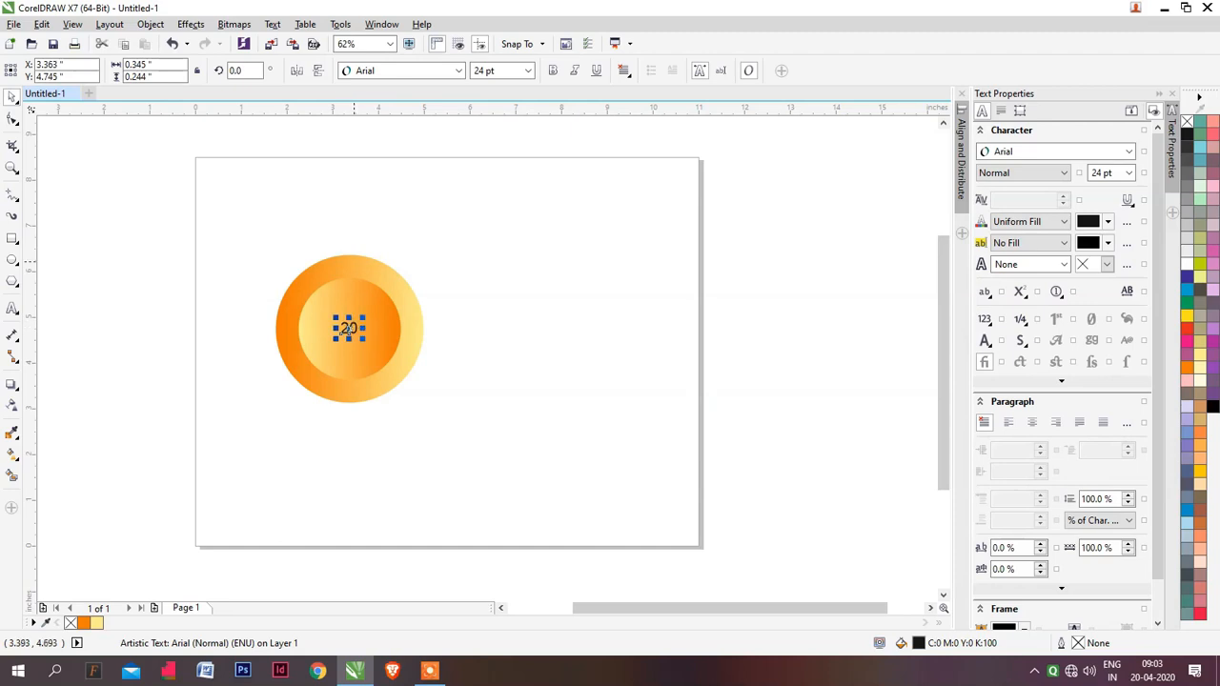
# Change the "20" text to the Swis721 BlkCn BT font and enlarge it to about 89 pt
pyautogui.click(396, 71)
pyautogui.click(381, 102)
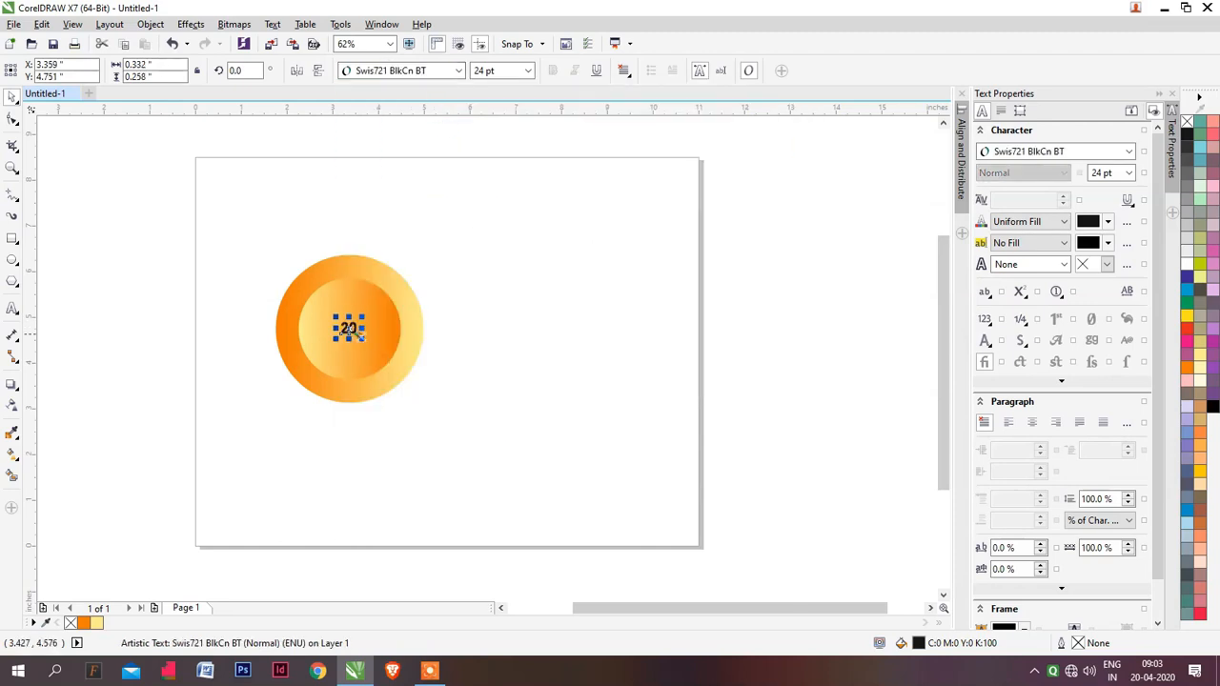
pyautogui.moveTo(360, 338); pyautogui.dragTo(383, 355)
pyautogui.scroll(2, 379, 334)
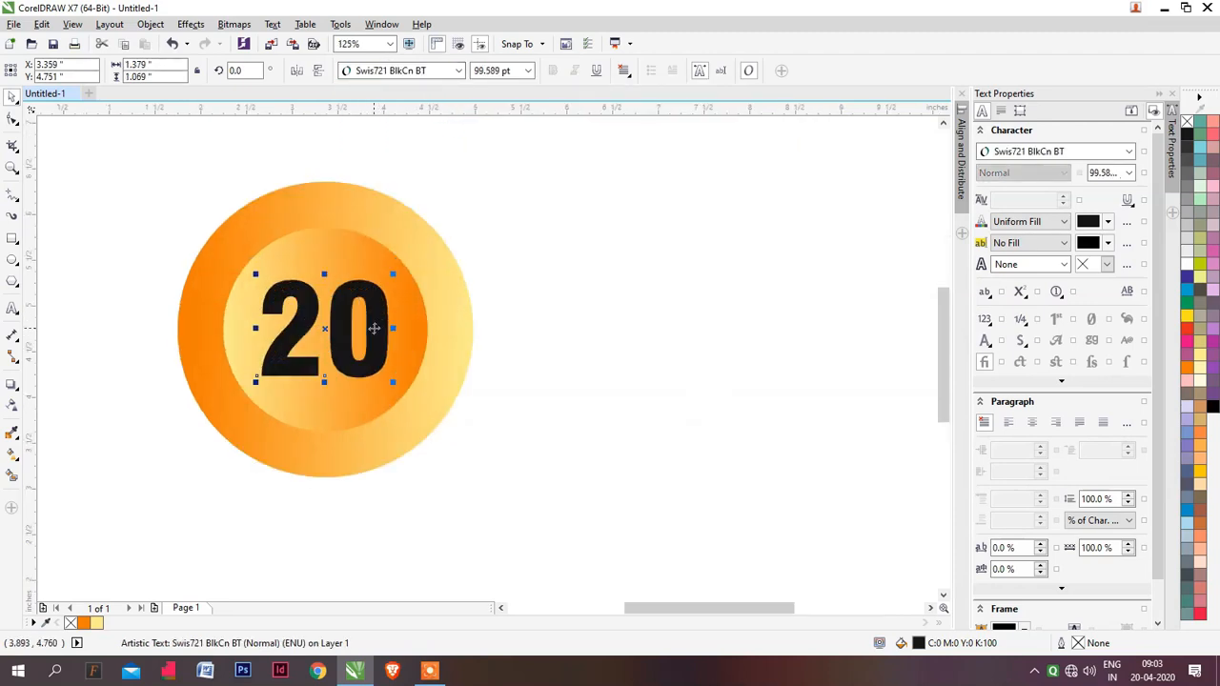
pyautogui.scroll(-2, 328, 333)
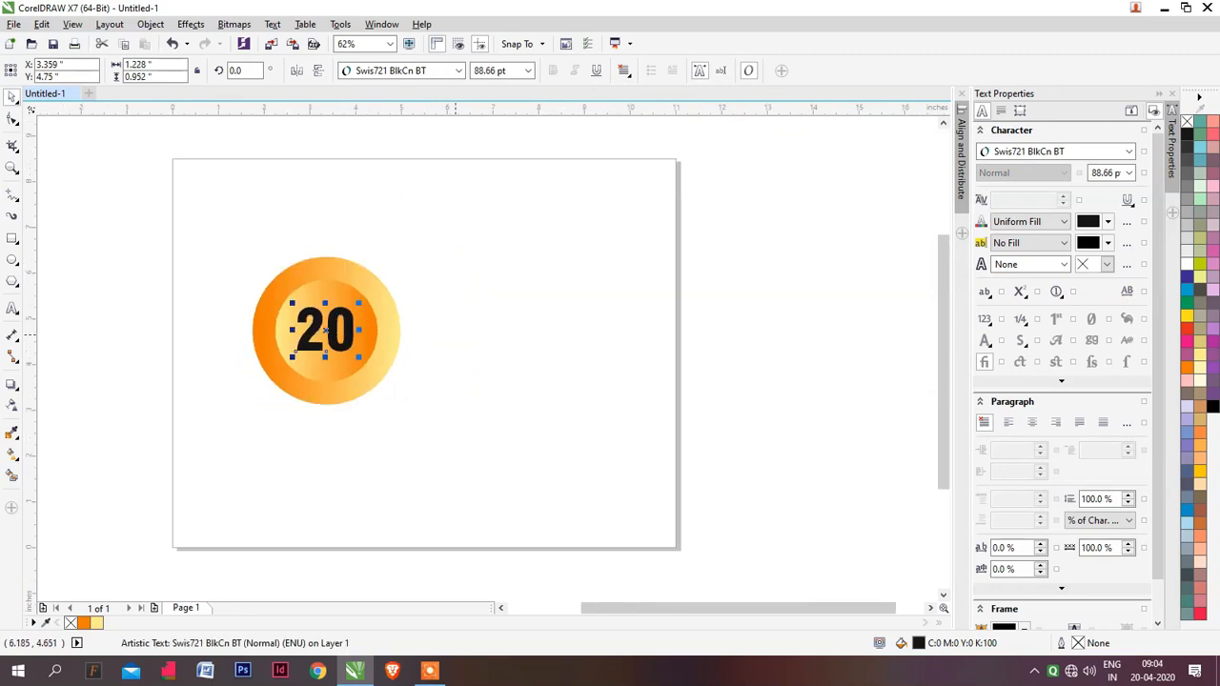
pyautogui.click(455, 334)
# Draw a vertical line about 2.19 in long from the page's upper edge to the outer circle, coloured light orange and 3 pt wide
pyautogui.press('F5')
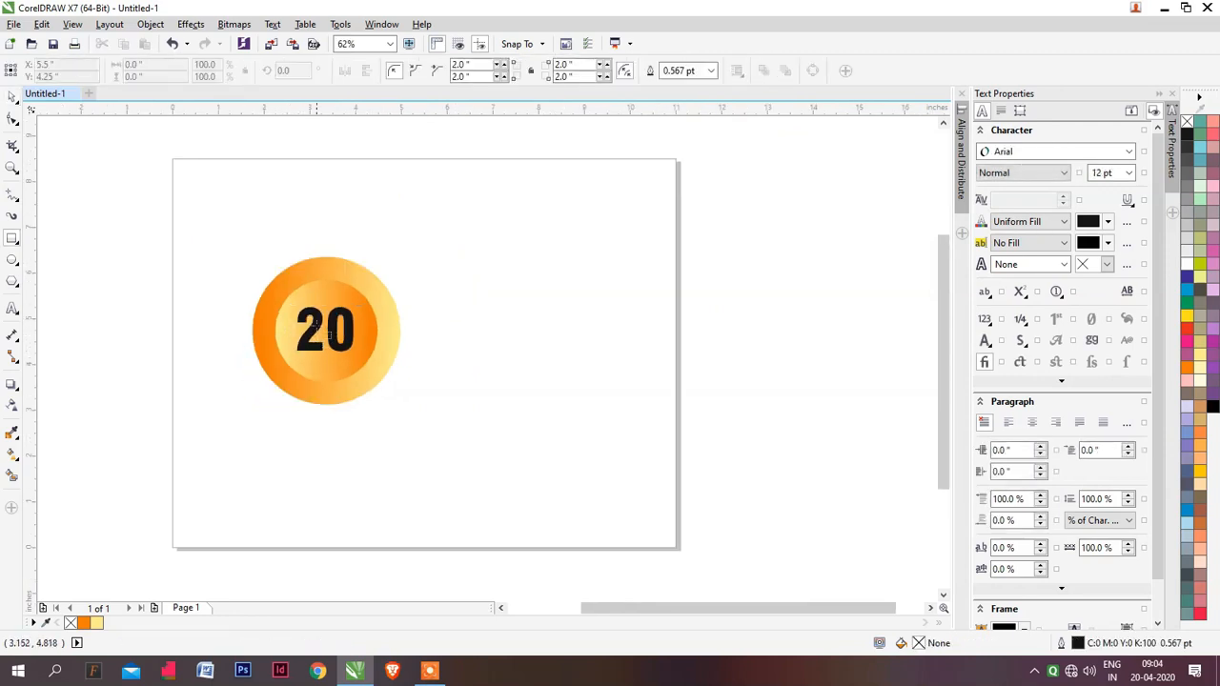
pyautogui.click(323, 155)
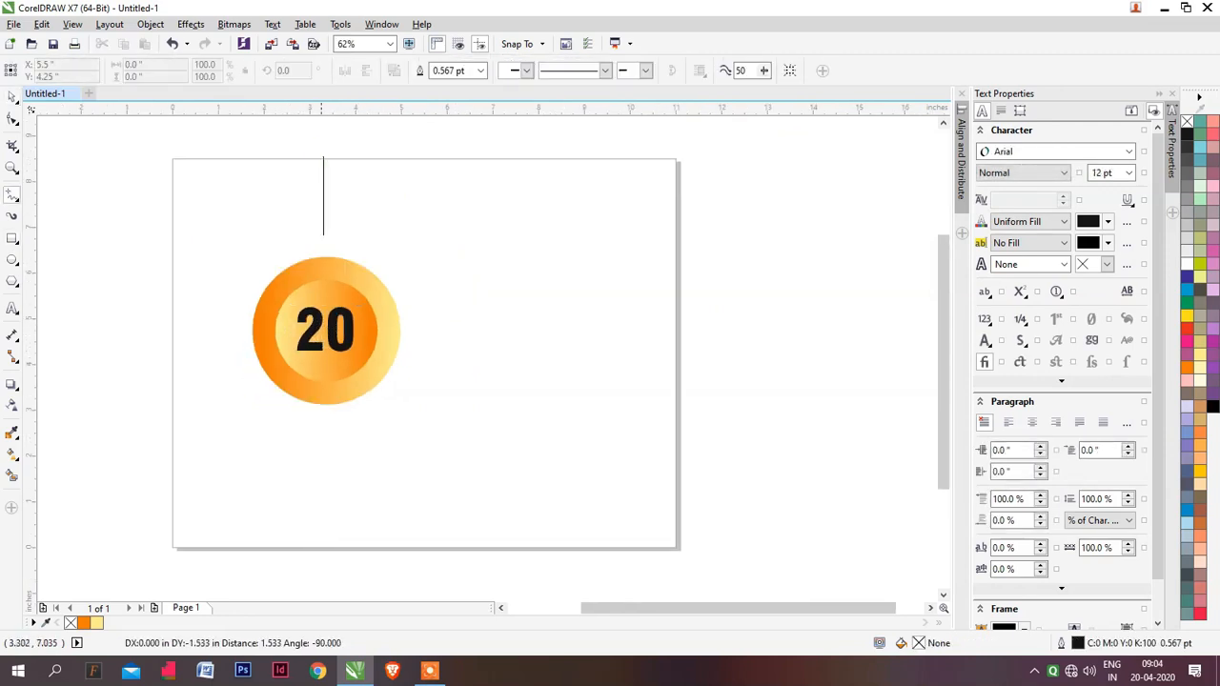
pyautogui.click(325, 258)
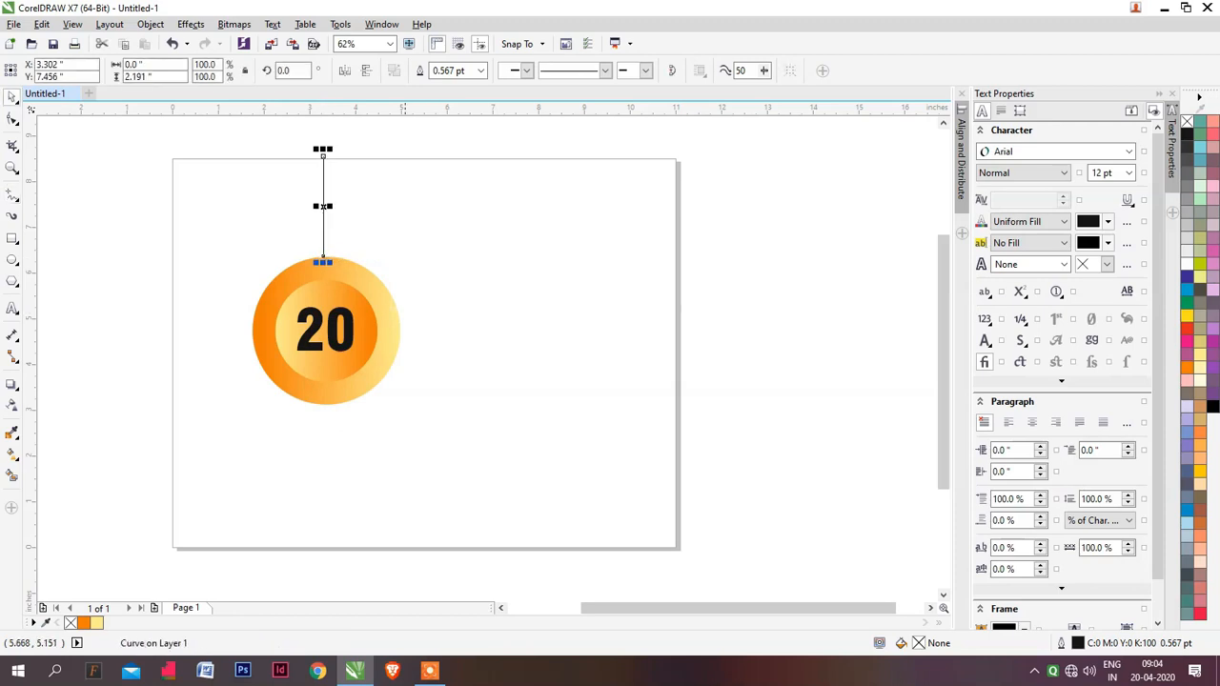
pyautogui.click(330, 302)
pyautogui.click(458, 71)
pyautogui.write('3')
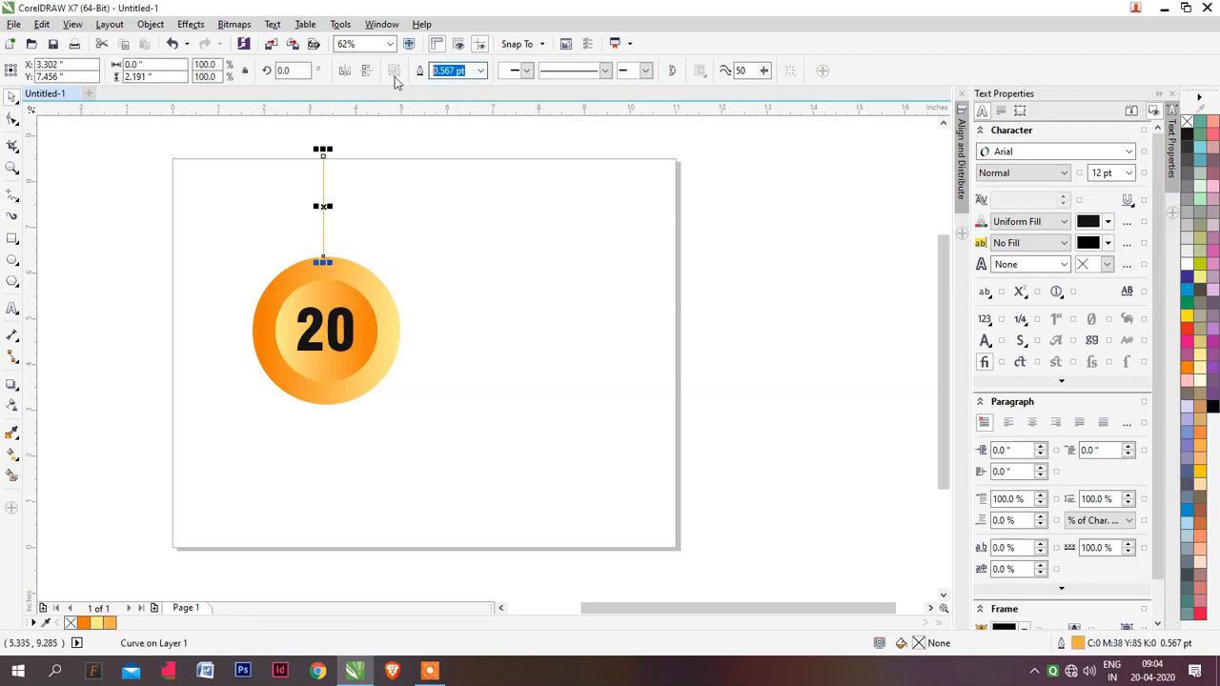
pyautogui.press('Return')
pyautogui.press('Escape')
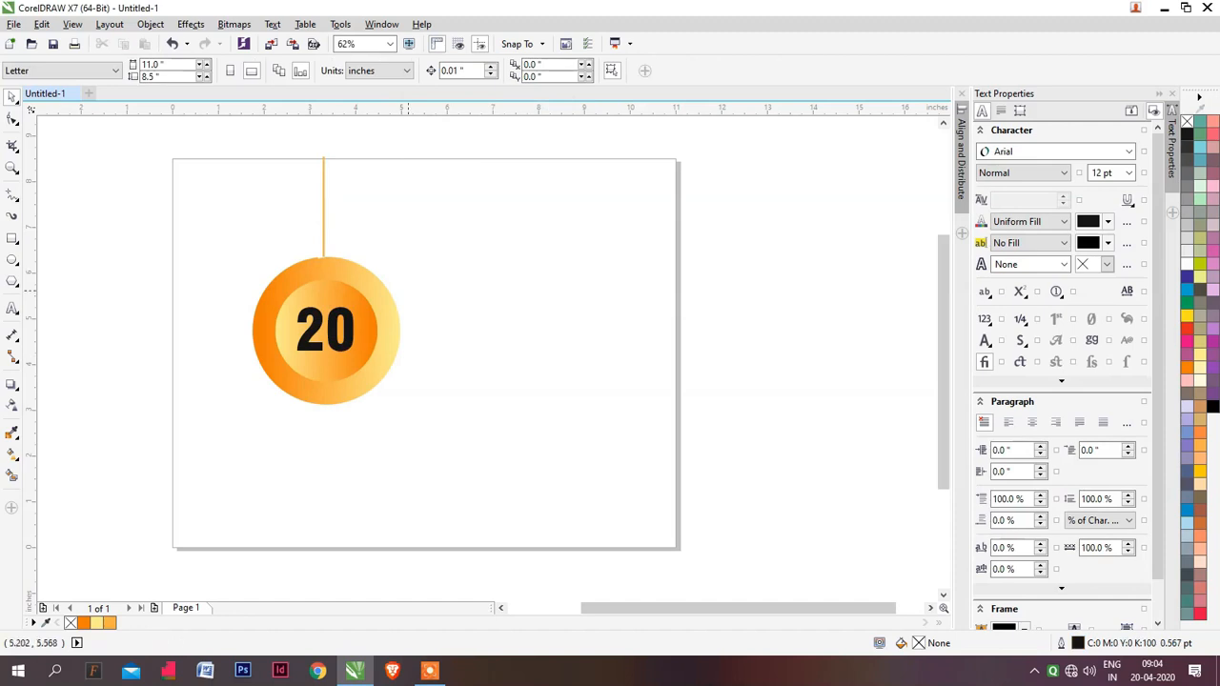
# Set the vertical line's outline width to 6 pt
pyautogui.scroll(4, 338, 244)
pyautogui.scroll(-4, 280, 269)
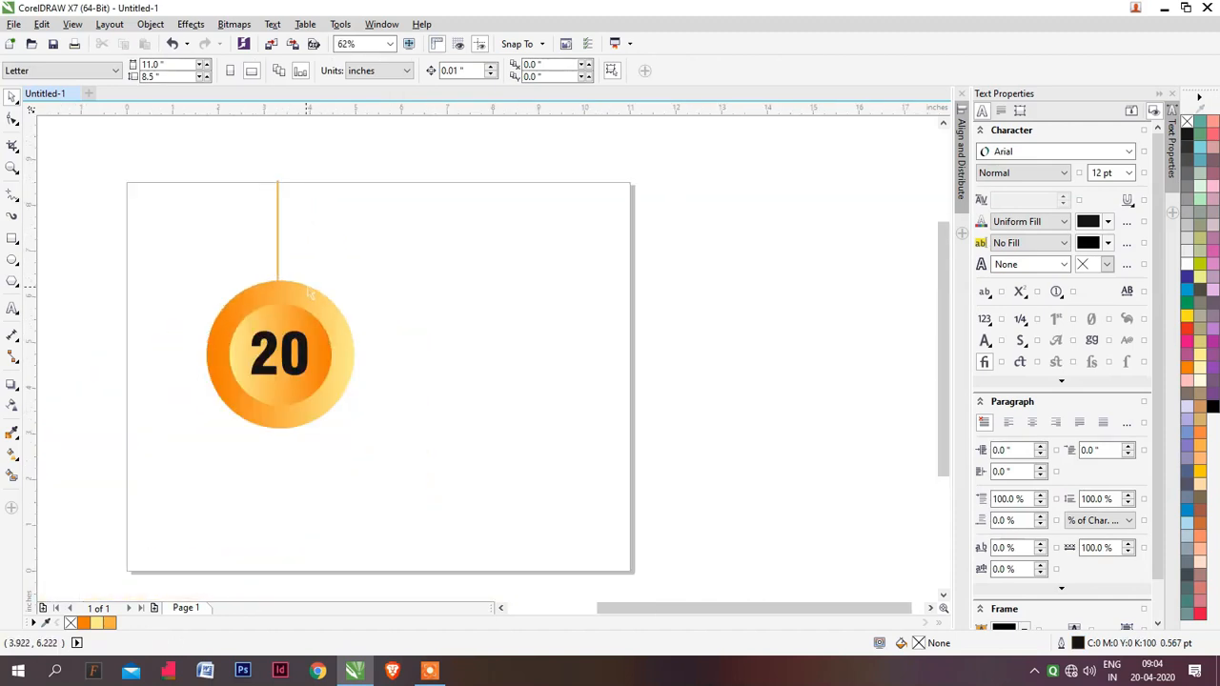
pyautogui.click(277, 234)
pyautogui.click(448, 71)
pyautogui.write('6')
pyautogui.press('Return')
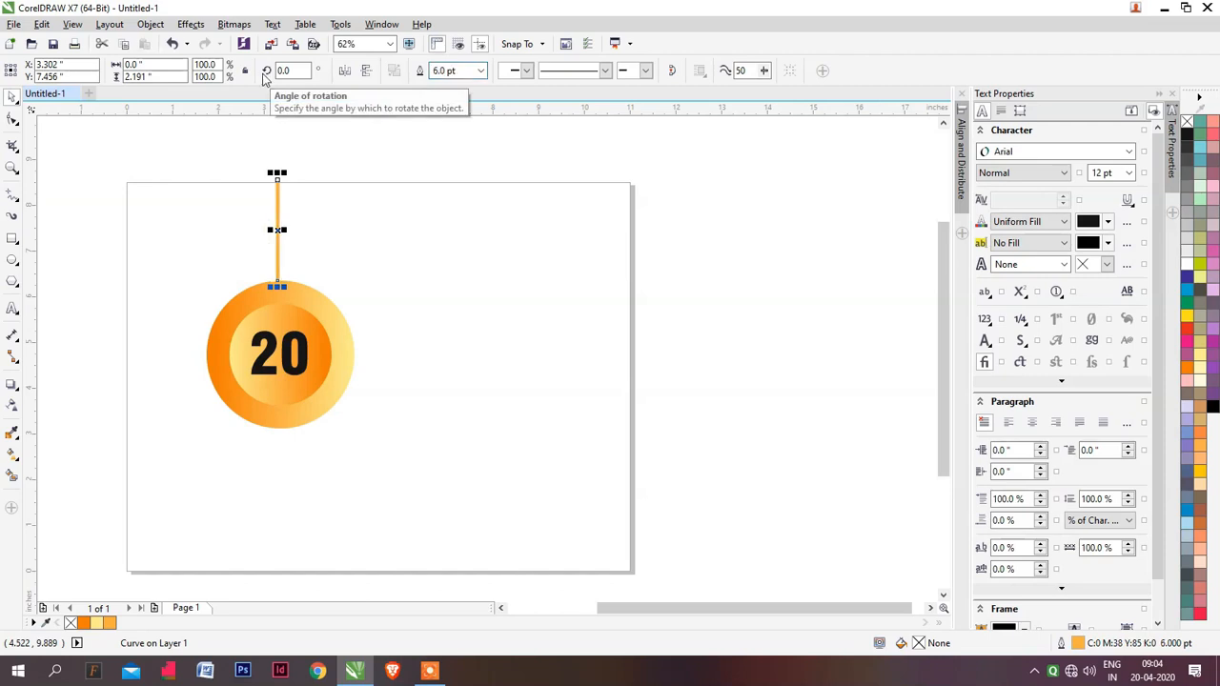
# Delete the vertical line above the circles
pyautogui.click(474, 400)
pyautogui.click(277, 239)
pyautogui.keyDown('shift'); pyautogui.click(343, 319); pyautogui.keyUp('shift')
pyautogui.press('x')
pyautogui.press('space')
pyautogui.click(472, 356)
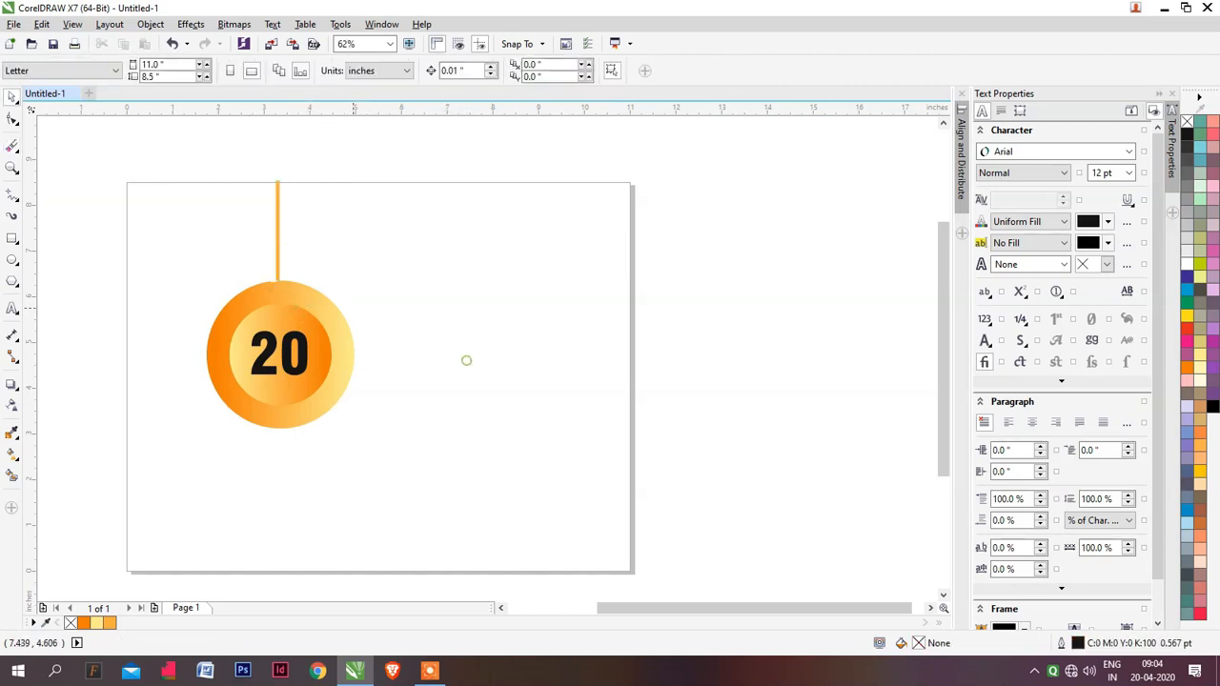
pyautogui.click(277, 222)
pyautogui.press('Delete')
# Draw a round-ended rectangle about 8.11 by 3.28 in, starting over the circles and extending across the page
pyautogui.click(11, 238)
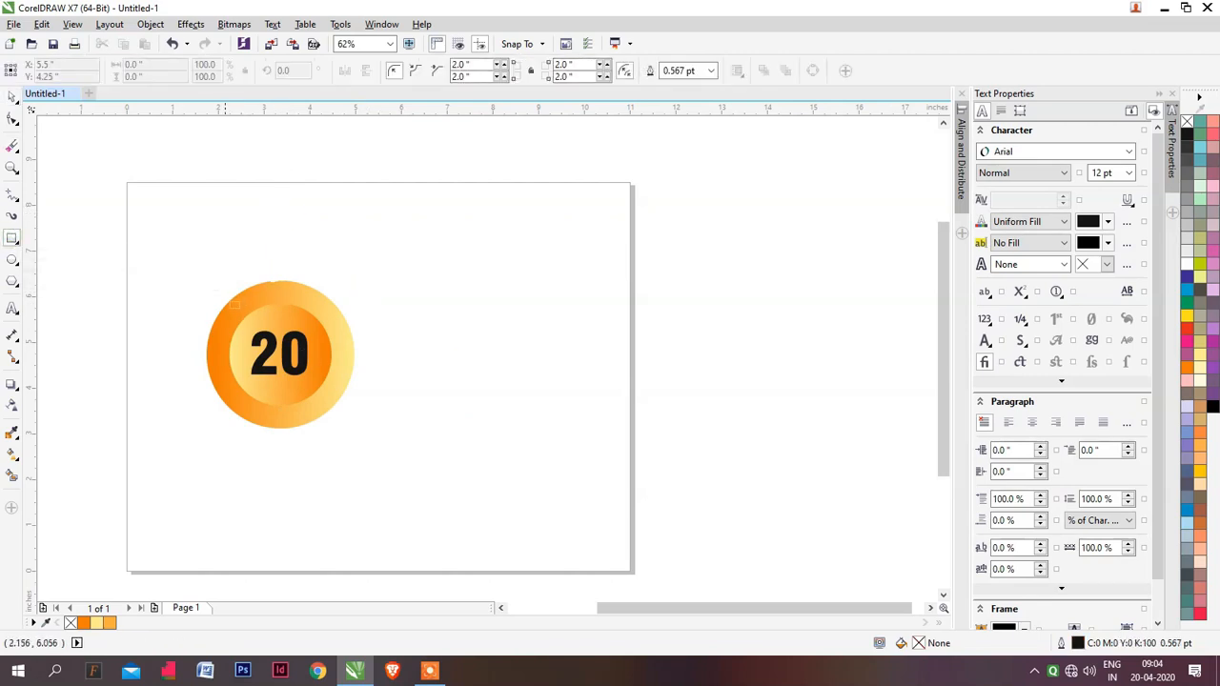
pyautogui.moveTo(226, 295); pyautogui.dragTo(401, 428)
pyautogui.press('space')
pyautogui.scroll(2, 324, 312)
pyautogui.moveTo(301, 278); pyautogui.dragTo(300, 237)
pyautogui.moveTo(481, 392); pyautogui.dragTo(874, 398)
pyautogui.scroll(-4, 874, 397)
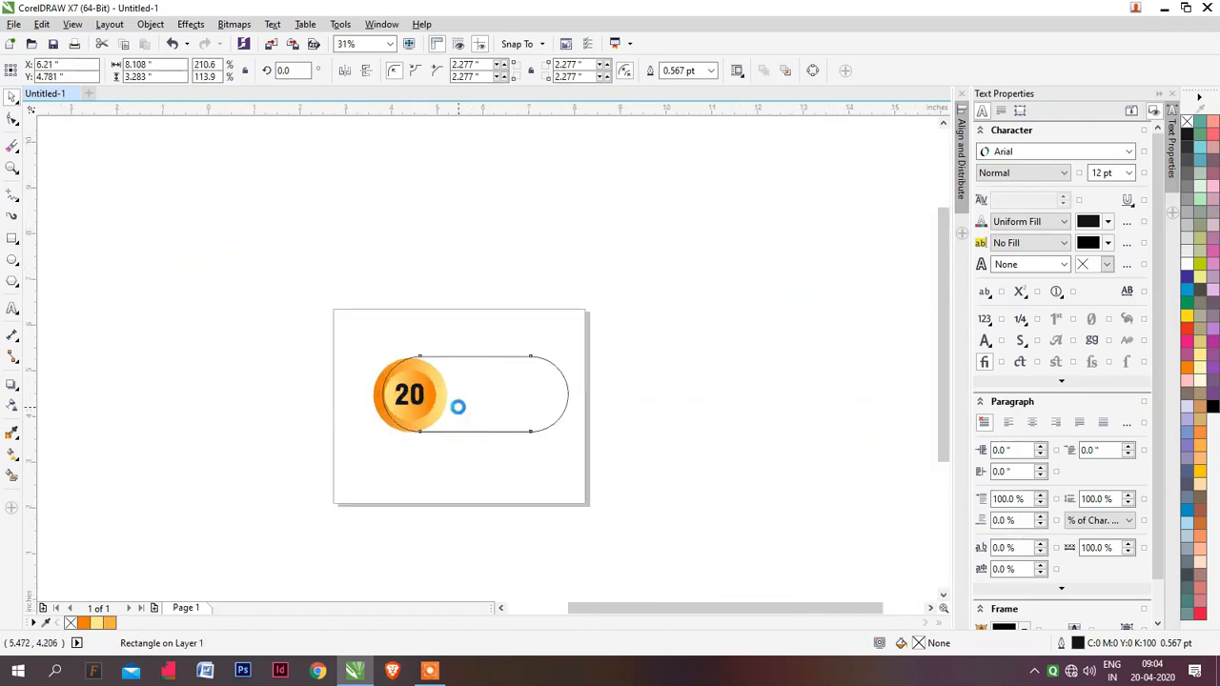
pyautogui.scroll(1, 492, 400)
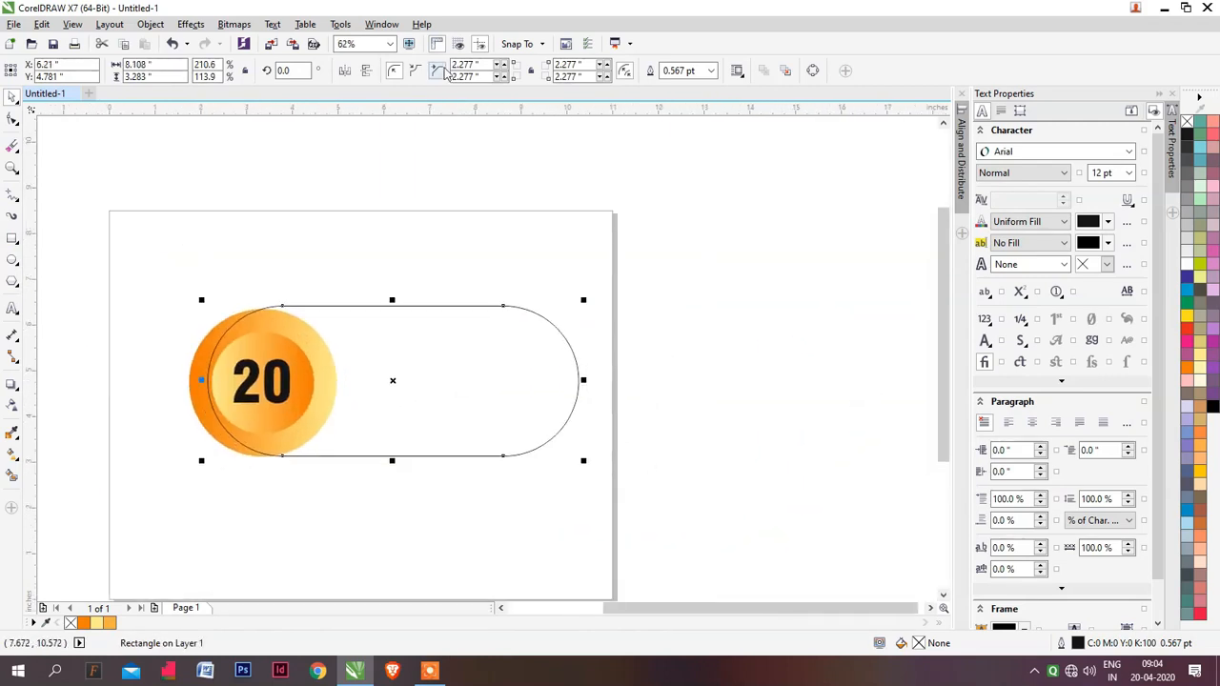
# Align the "20" badge with the round-ended rectangle, flush with its left end and centred vertically
pyautogui.moveTo(142, 264); pyautogui.dragTo(367, 477)
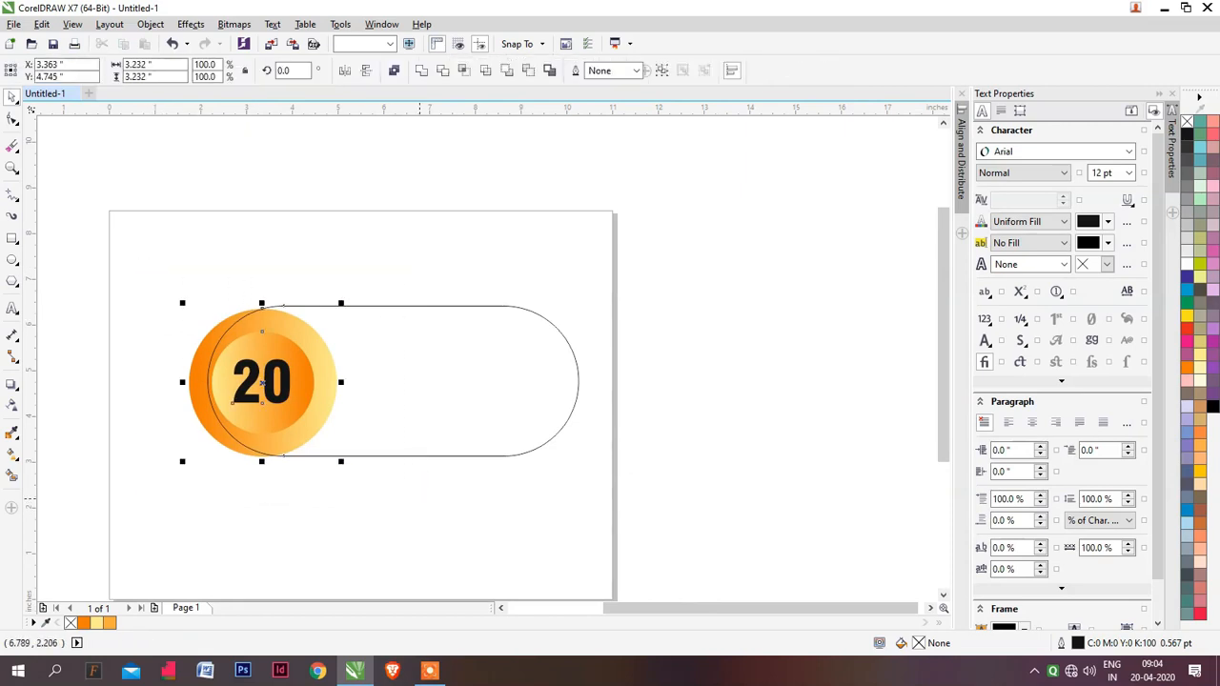
pyautogui.keyDown('shift'); pyautogui.click(412, 407); pyautogui.keyUp('shift')
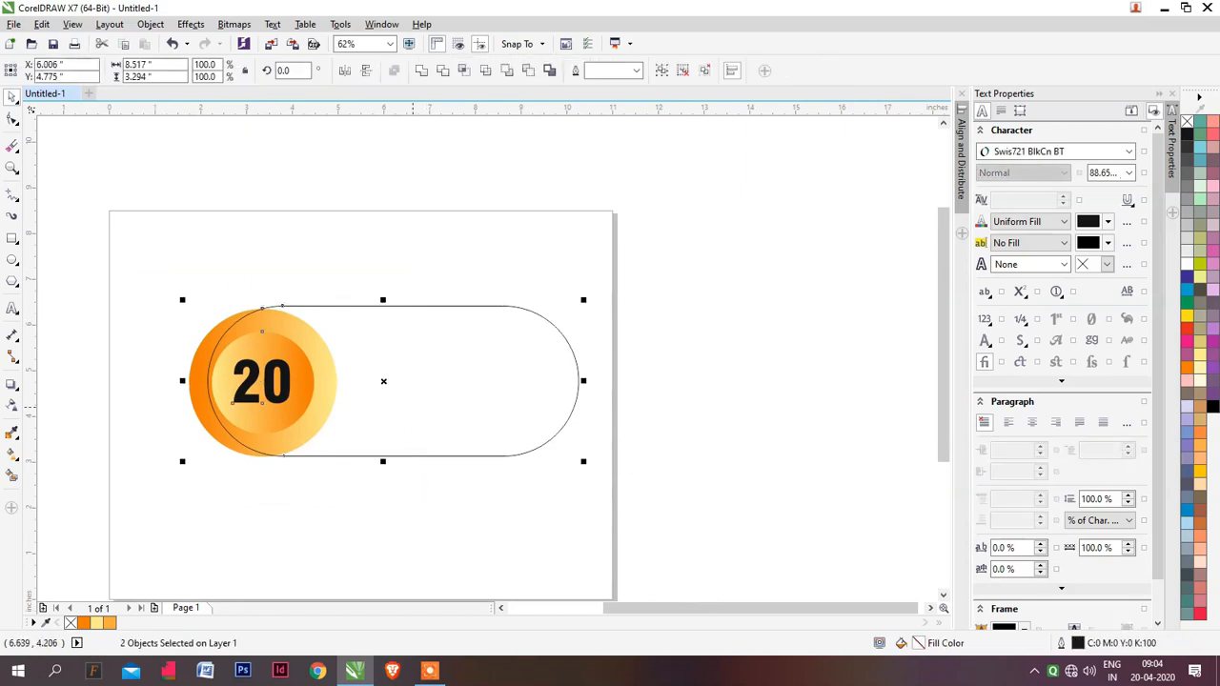
pyautogui.press('l')
pyautogui.press('e')
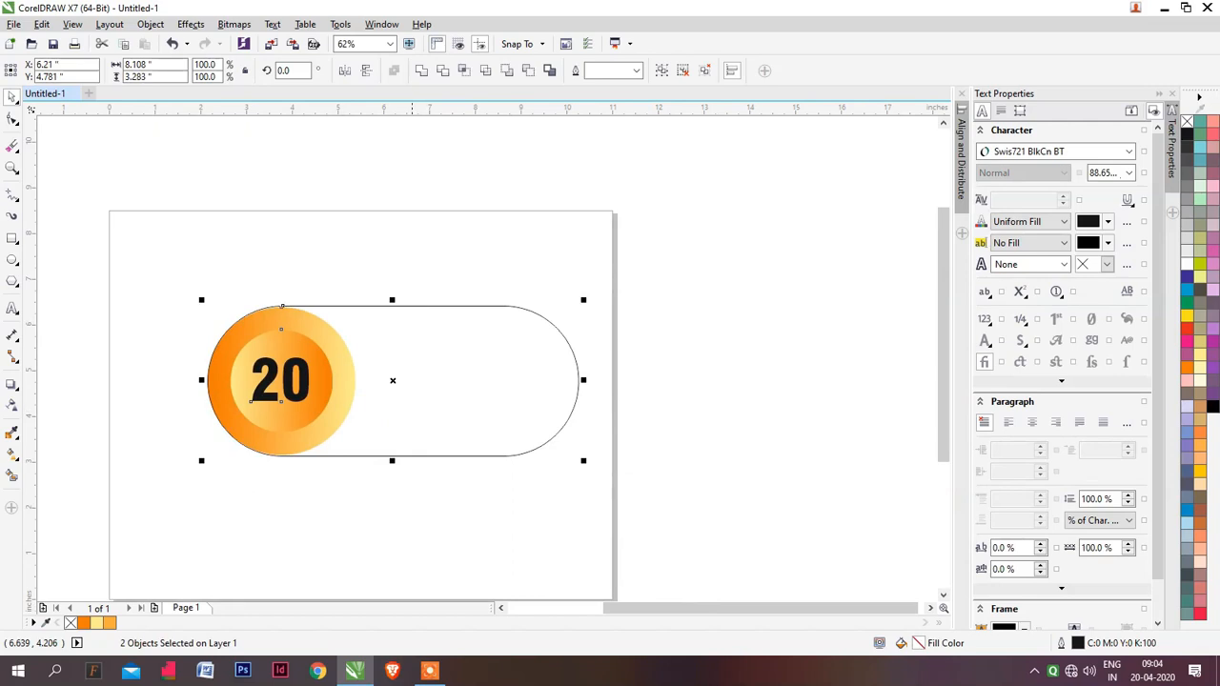
pyautogui.click(306, 505)
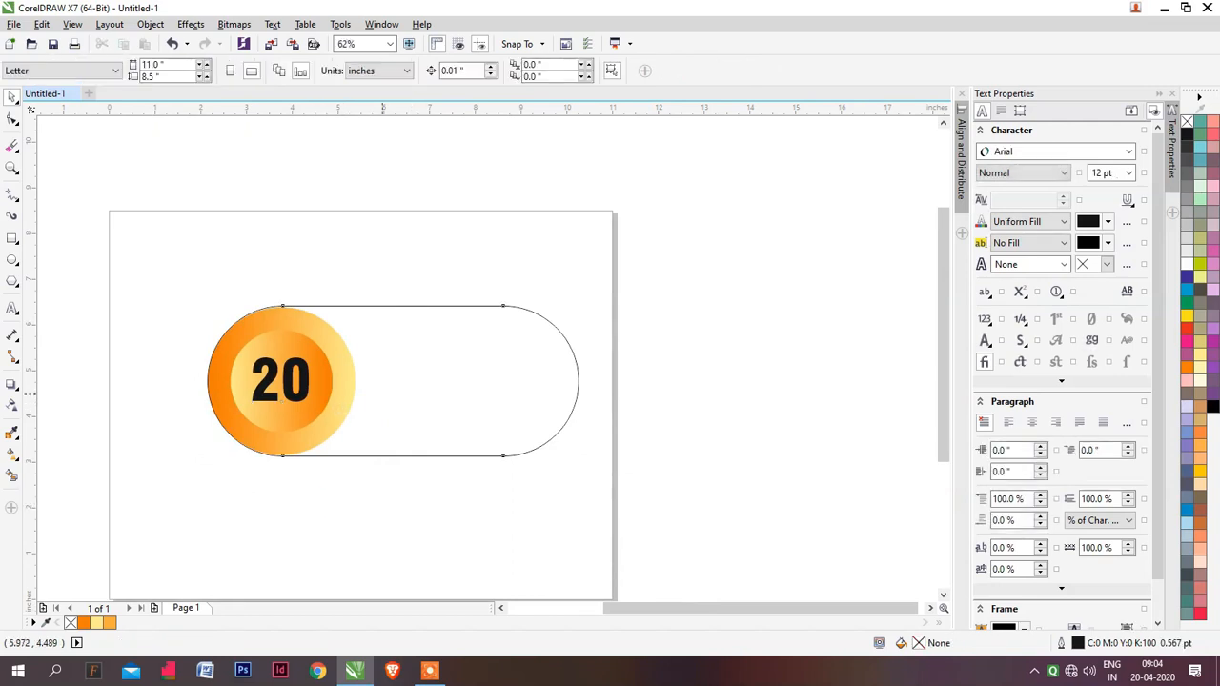
# Apply a horizontal linear gradient to the round-ended rectangle, starting in Neon Red at its left end
pyautogui.click(381, 394)
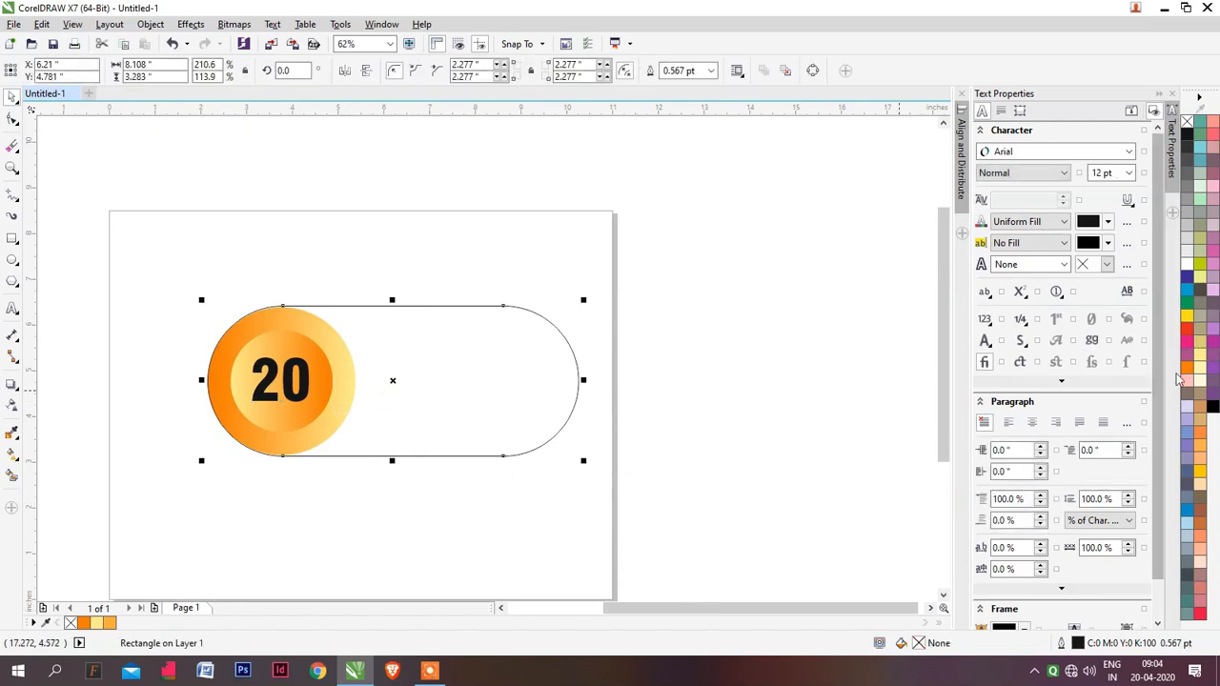
pyautogui.press('g')
pyautogui.moveTo(251, 388); pyautogui.dragTo(576, 380)
pyautogui.click(249, 387)
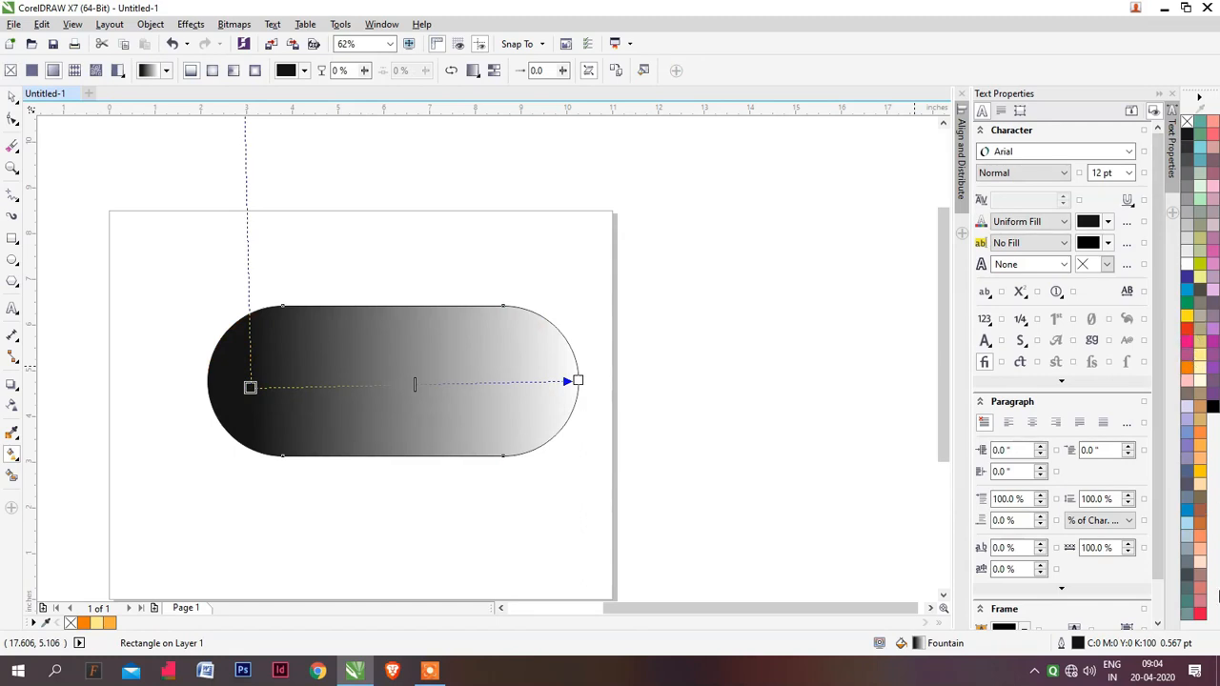
pyautogui.click(1200, 614)
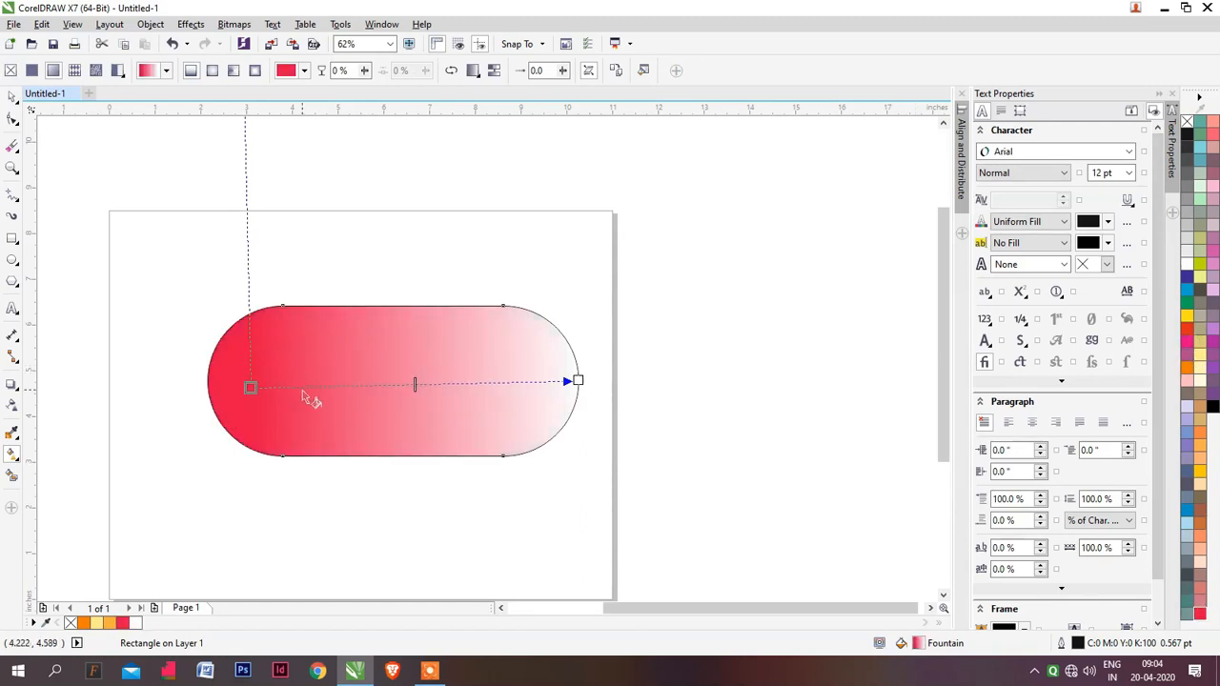
# Set the gradient's end colour to dark red (C13 M100 Y58 K63) and remove the rectangle's outline
pyautogui.click(577, 381)
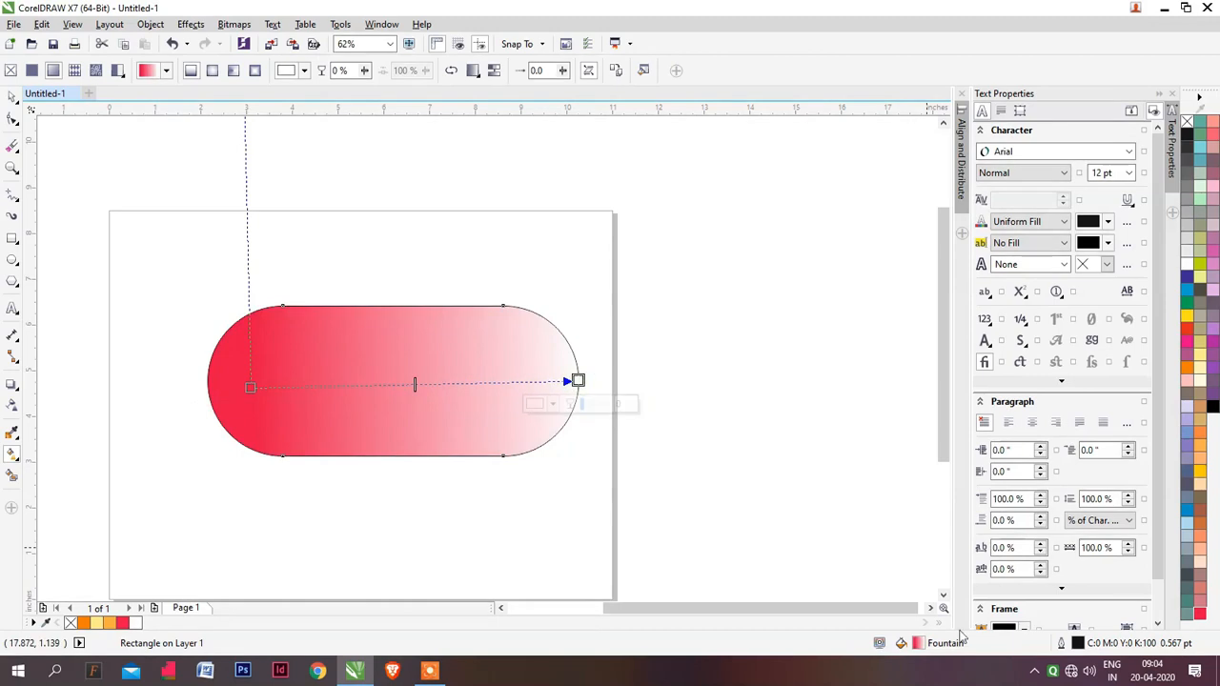
pyautogui.click(122, 622)
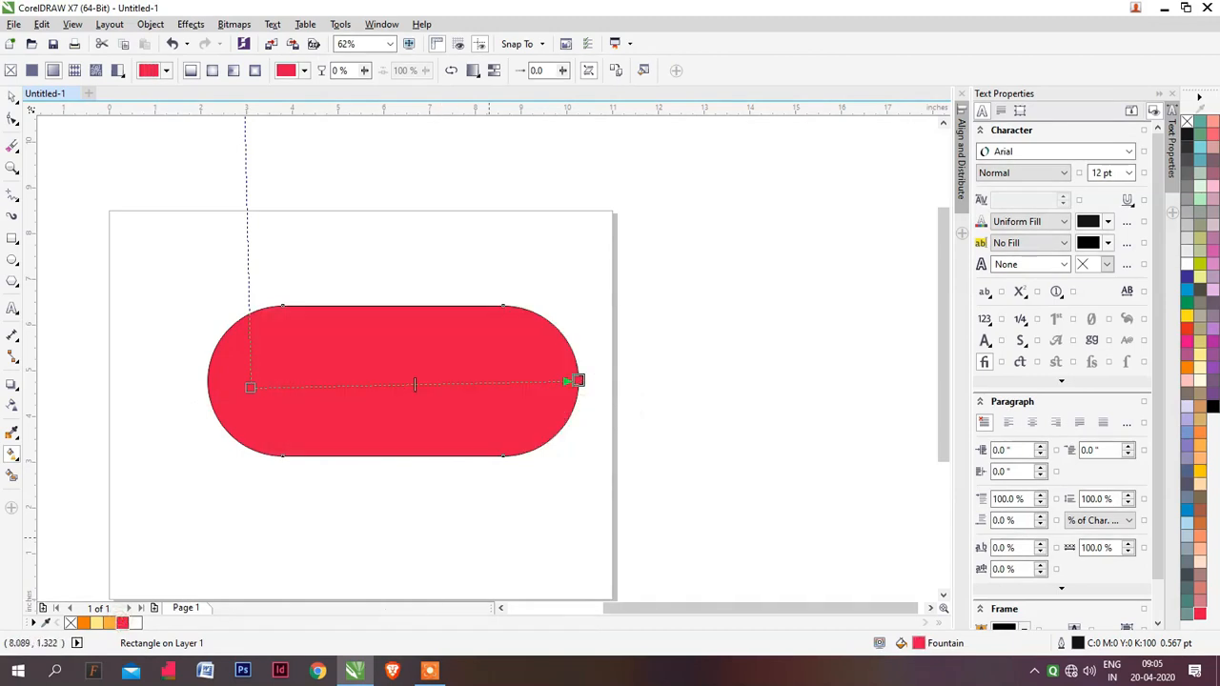
pyautogui.doubleClick(124, 624)
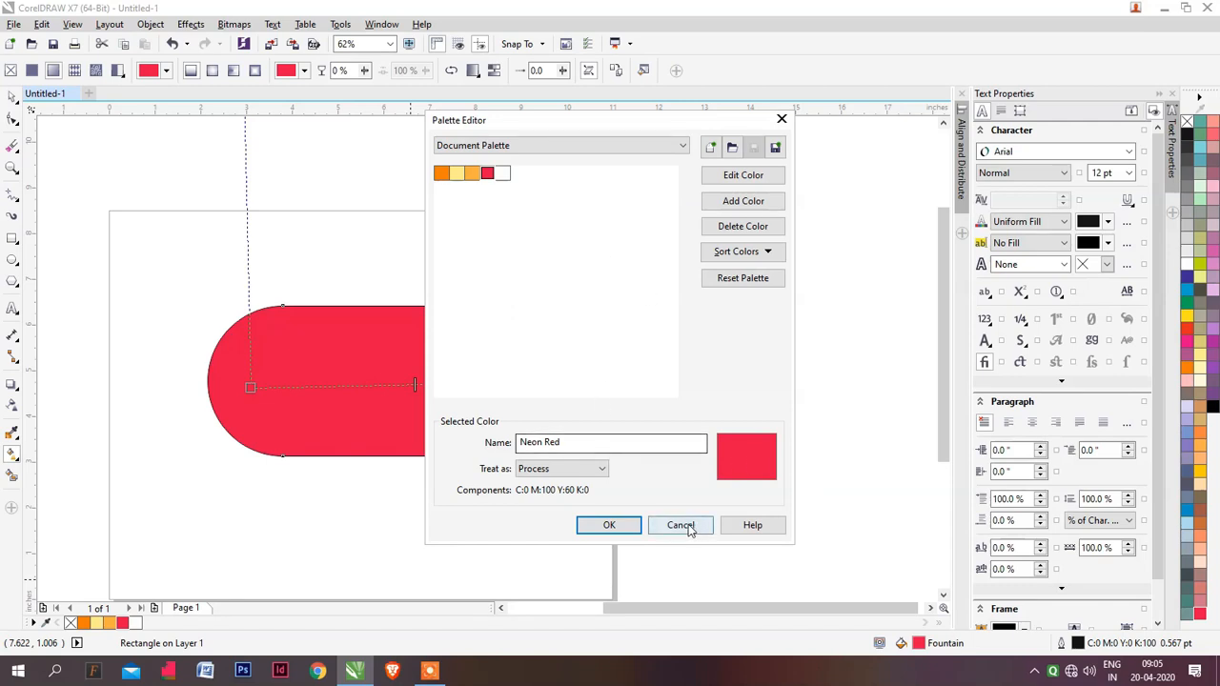
pyautogui.click(684, 524)
pyautogui.click(577, 380)
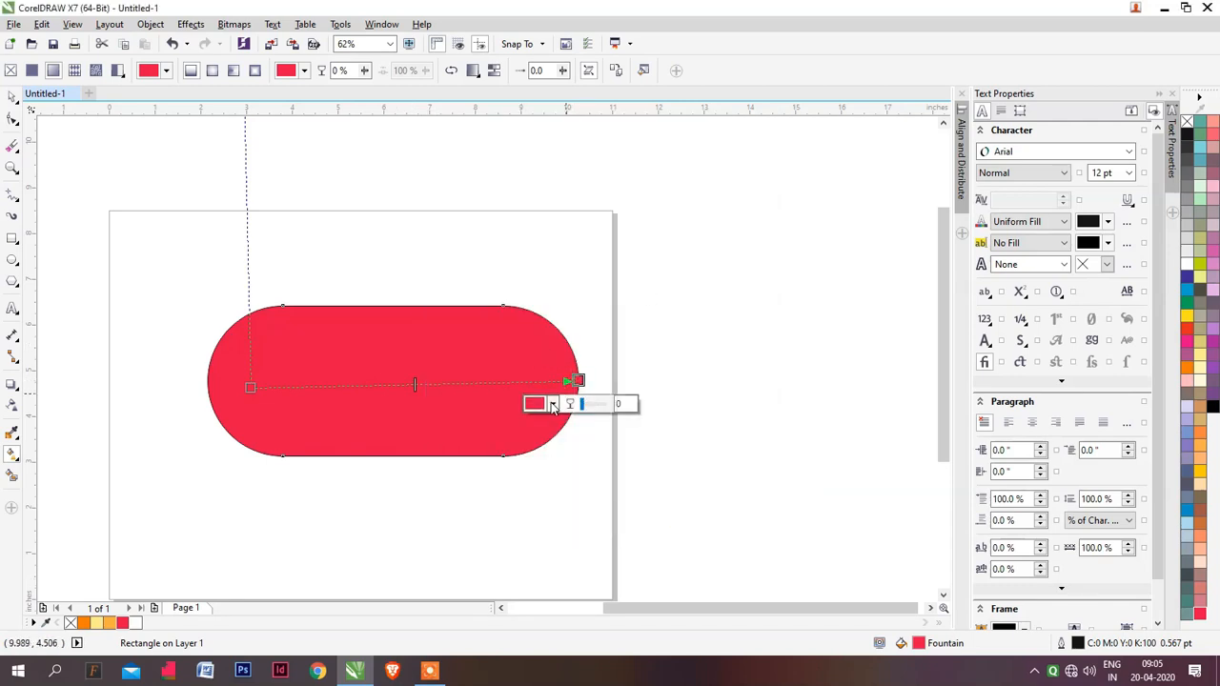
pyautogui.click(552, 404)
pyautogui.moveTo(611, 483); pyautogui.dragTo(606, 522)
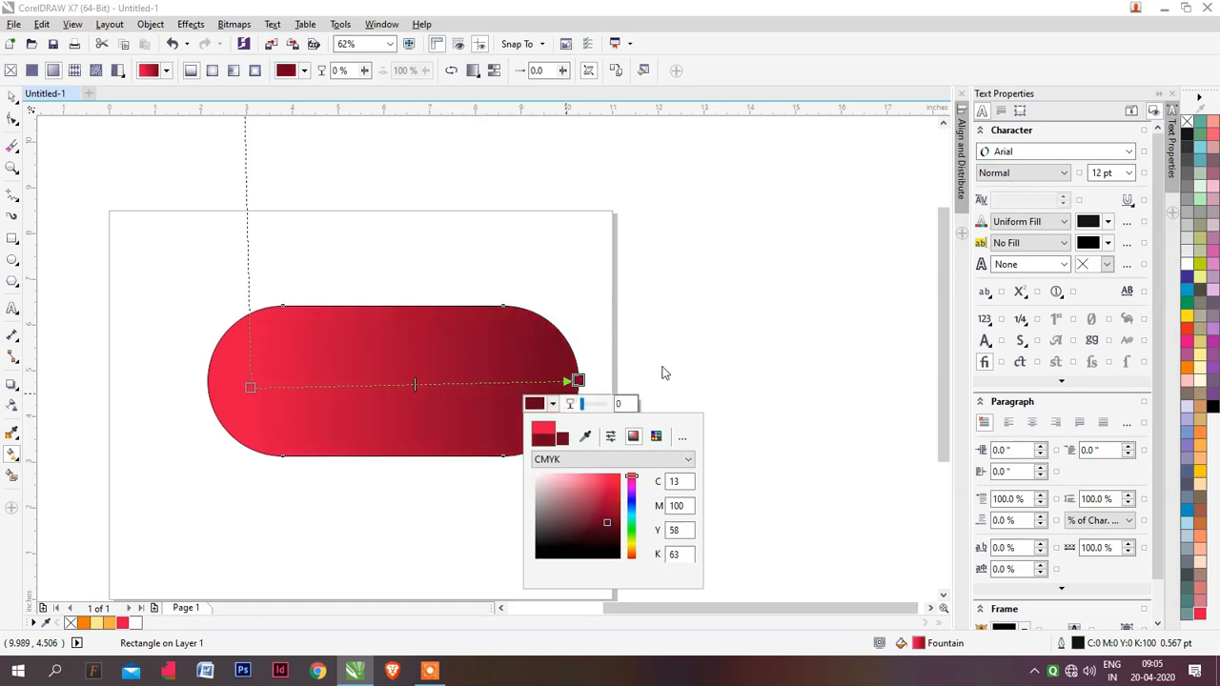
pyautogui.click(662, 372)
pyautogui.click(12, 96)
pyautogui.rightClick(1186, 122)
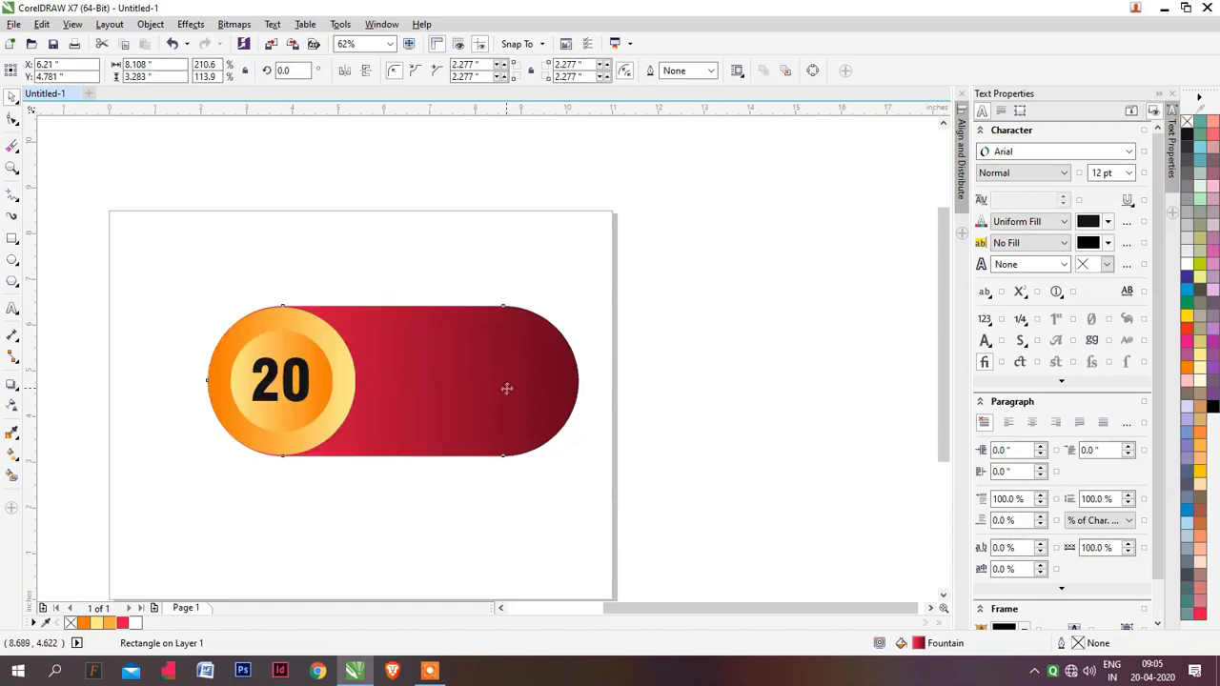
# Move the "20" badge off the rectangle to the page's left edge and ungroup it
pyautogui.moveTo(245, 204); pyautogui.dragTo(457, 431)
pyautogui.moveTo(375, 340); pyautogui.dragTo(447, 354)
pyautogui.hotkey('ctrl', 'u')
pyautogui.click(447, 354)
pyautogui.hotkey('ctrl', 'z')
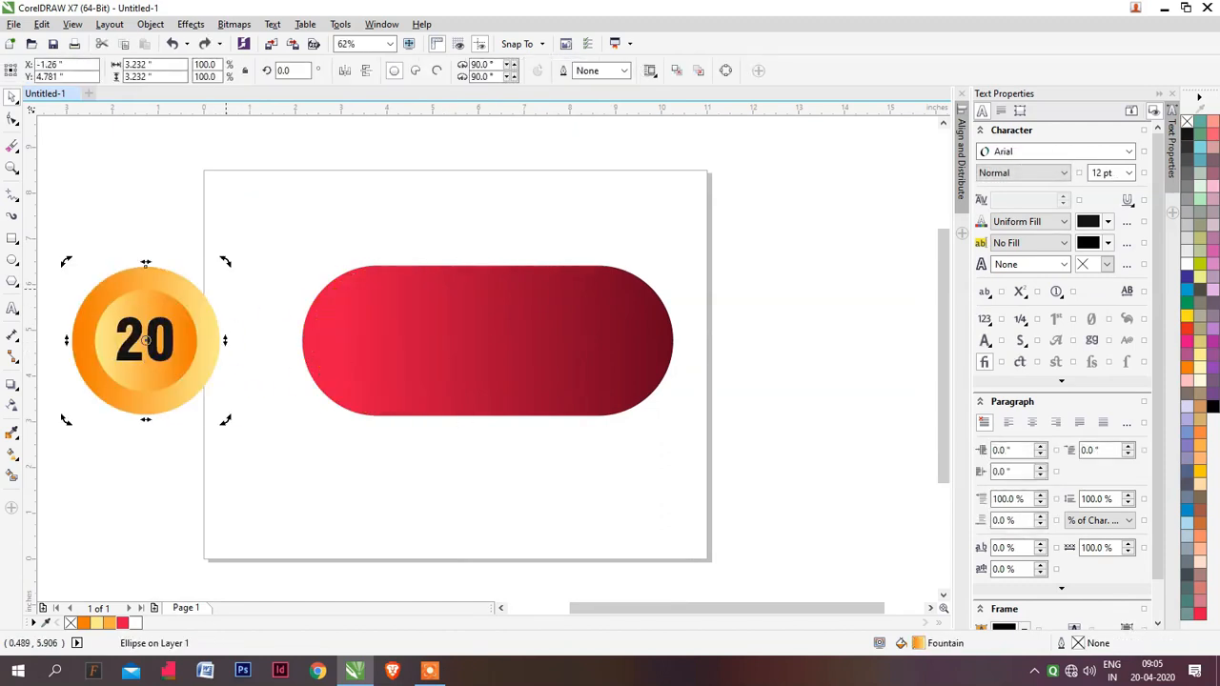
# Copy the badge's outer circle onto the red rectangle's left end, fill it white and shrink it to about 2.38 in
pyautogui.click(220, 295)
pyautogui.click(212, 329)
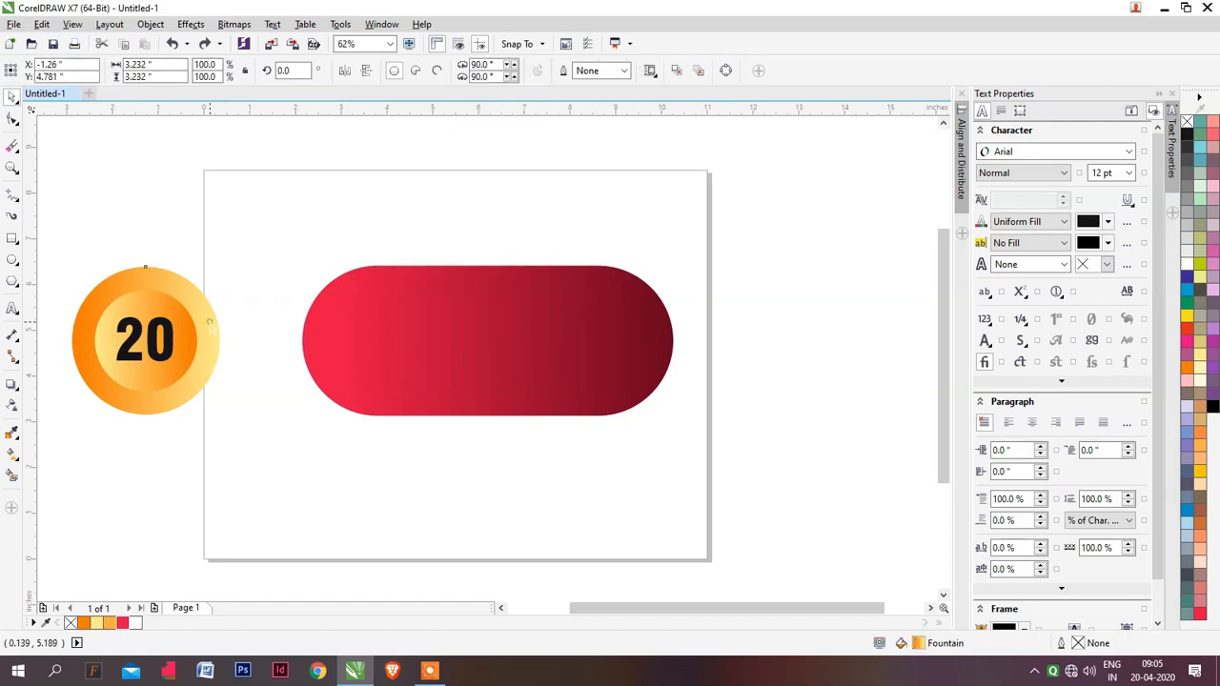
pyautogui.moveTo(145, 340); pyautogui.dragTo(357, 343)
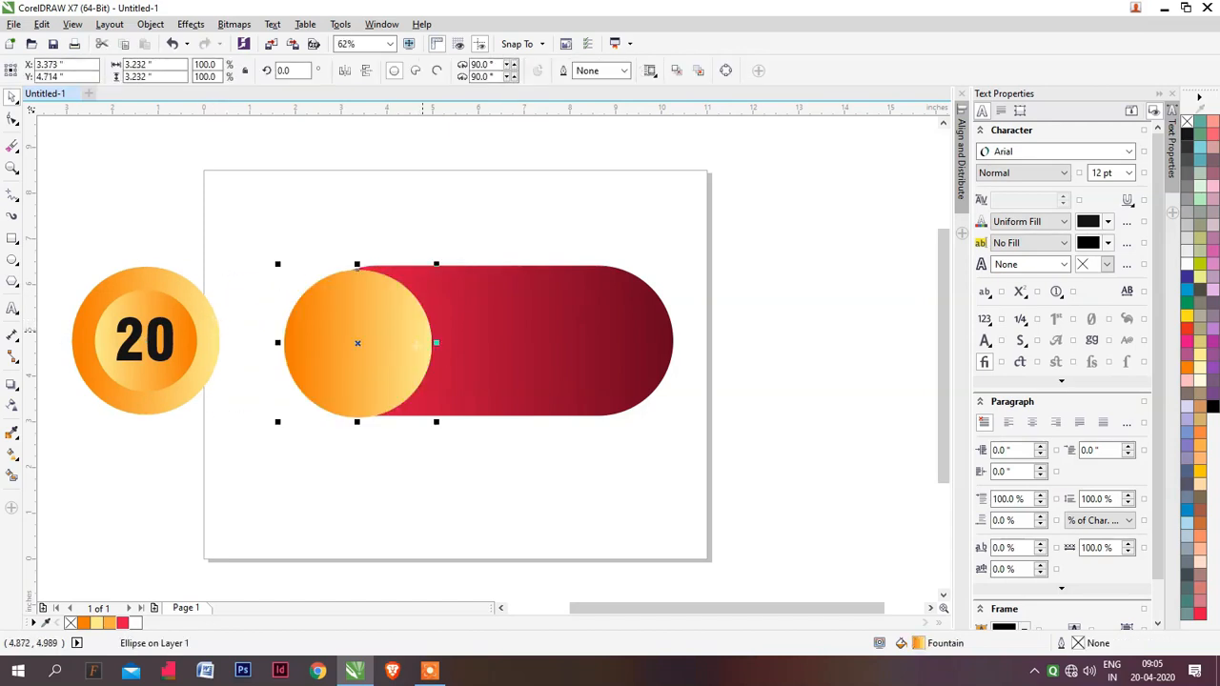
pyautogui.click(1186, 265)
pyautogui.moveTo(437, 266); pyautogui.dragTo(418, 283)
# Centre the white circle vertically on the rectangle and shift it inward so an even red margin surrounds its left side
pyautogui.keyDown('shift'); pyautogui.click(475, 328); pyautogui.keyUp('shift')
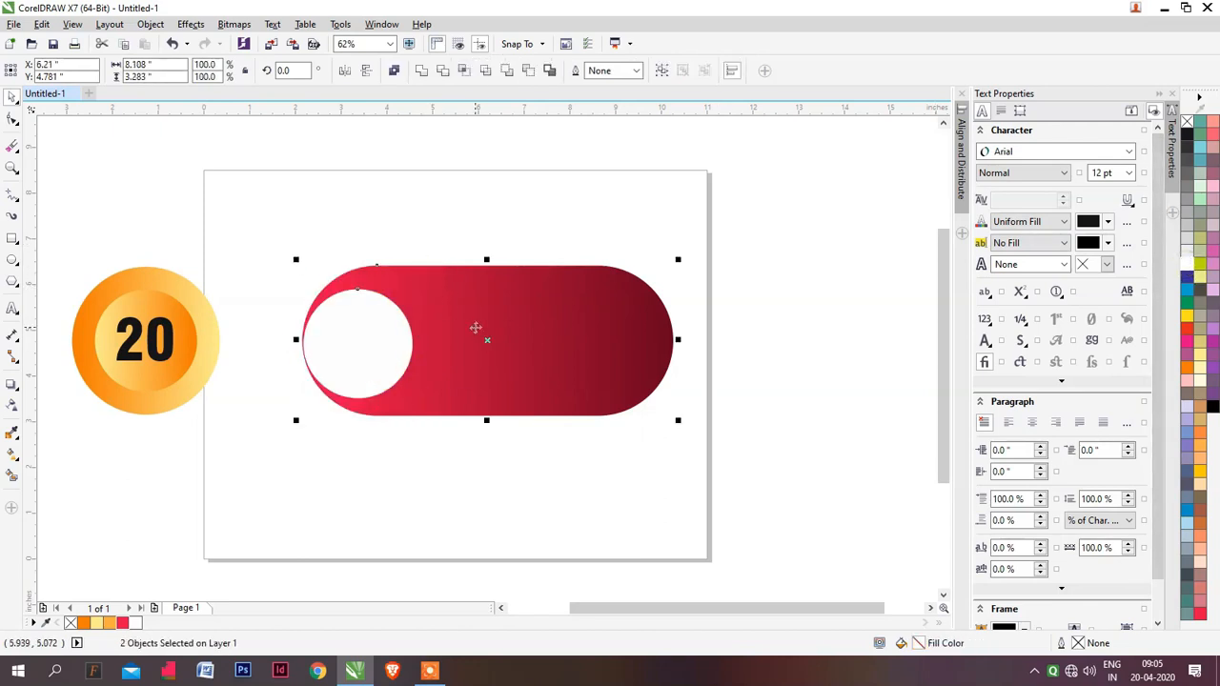
pyautogui.press('l')
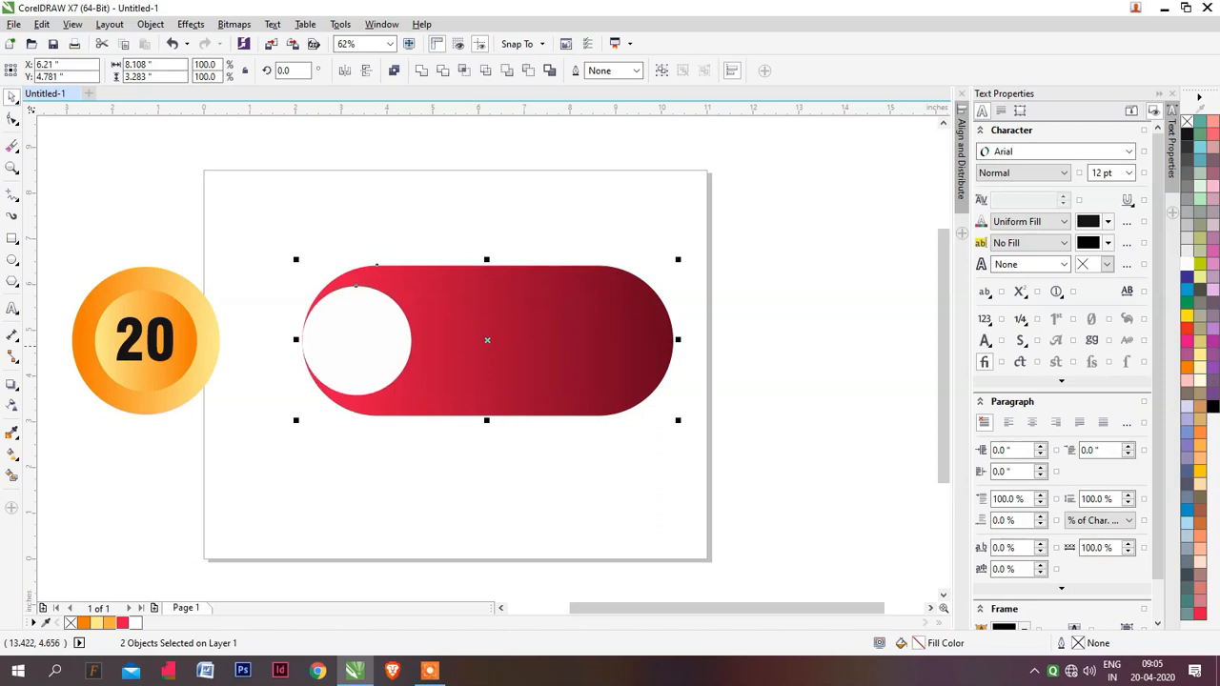
pyautogui.press('F10')
pyautogui.scroll(2, 417, 362)
pyautogui.click(367, 346)
pyautogui.moveTo(367, 346); pyautogui.dragTo(368, 346)
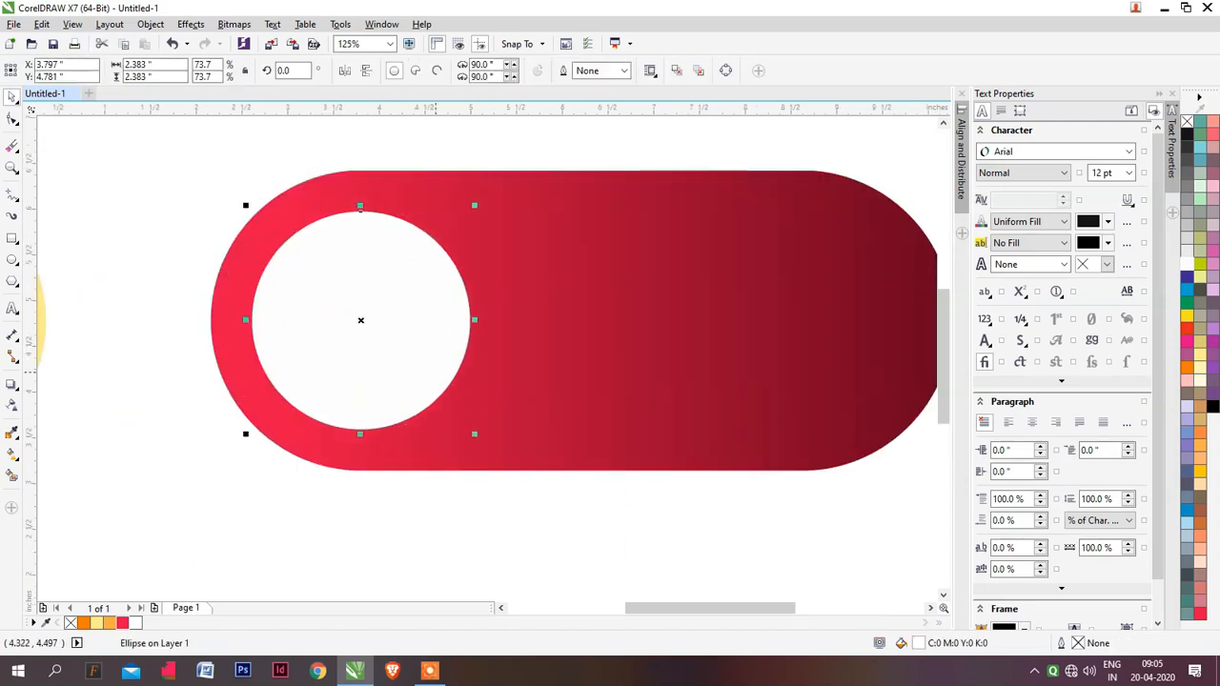
pyautogui.moveTo(397, 277); pyautogui.dragTo(401, 276)
pyautogui.scroll(-2, 286, 343)
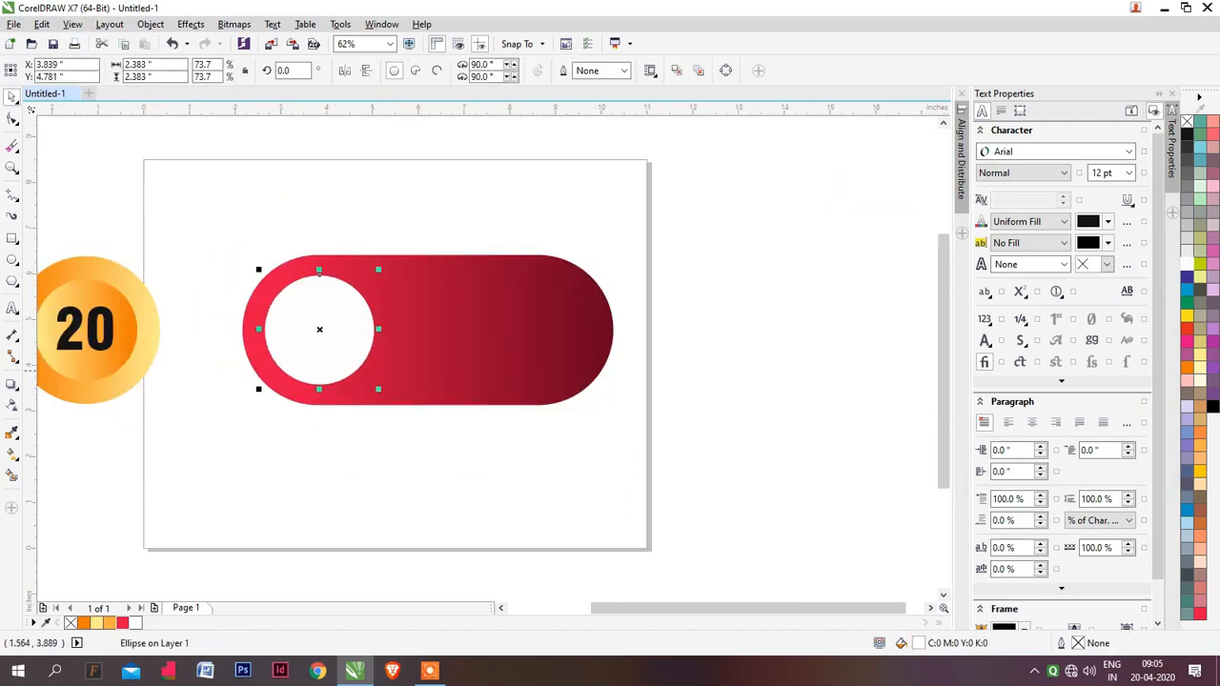
pyautogui.scroll(2, 377, 297)
pyautogui.scroll(-2, 372, 276)
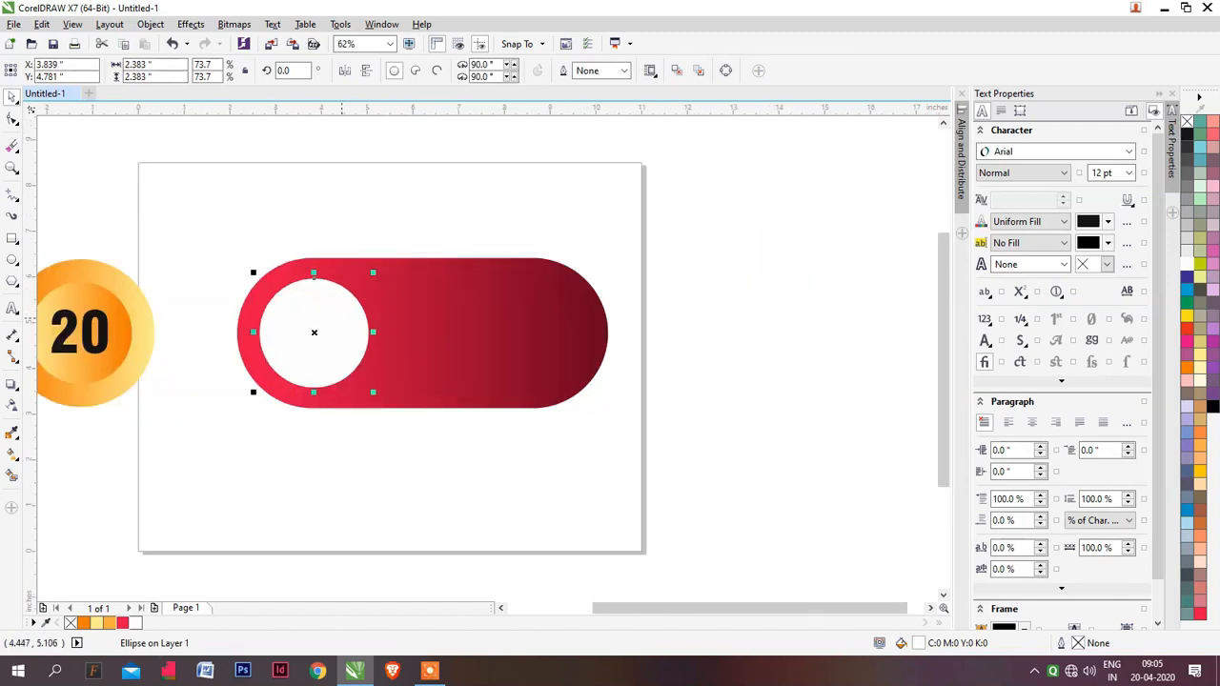
# Add a drop shadow to the white circle, offset about 0.12 in to the right with opacity 50 and feathering 15
pyautogui.click(11, 384)
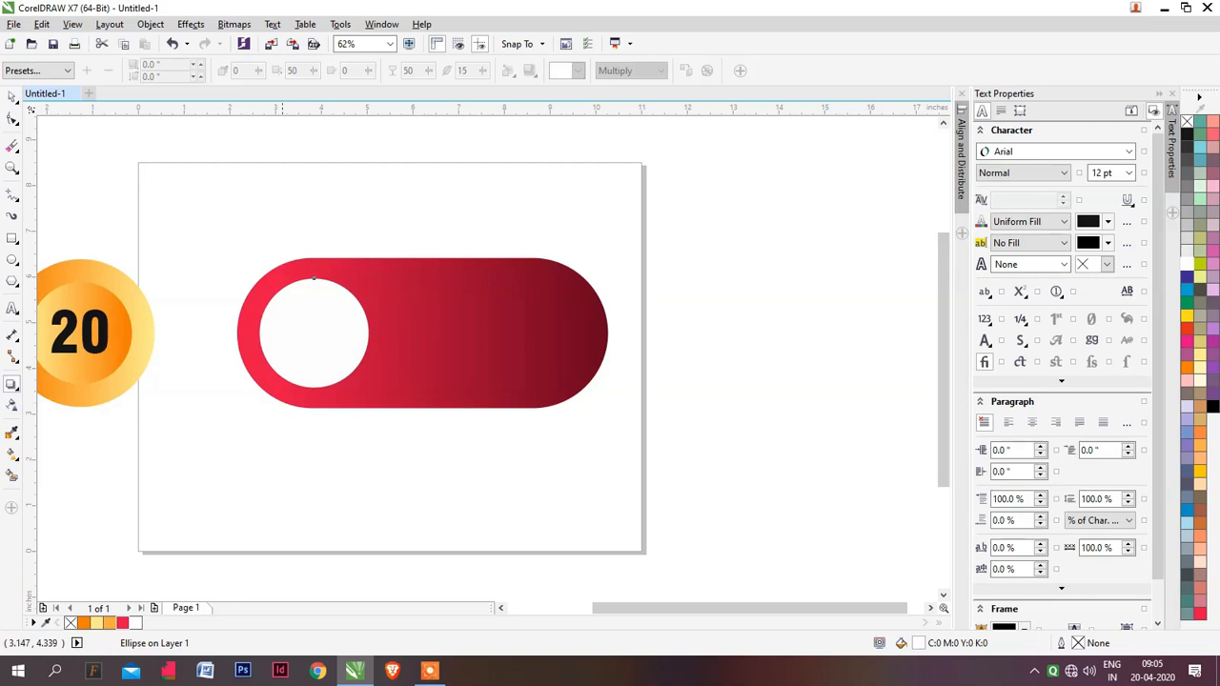
pyautogui.scroll(2, 314, 278)
pyautogui.moveTo(302, 340); pyautogui.dragTo(422, 345)
pyautogui.press('space')
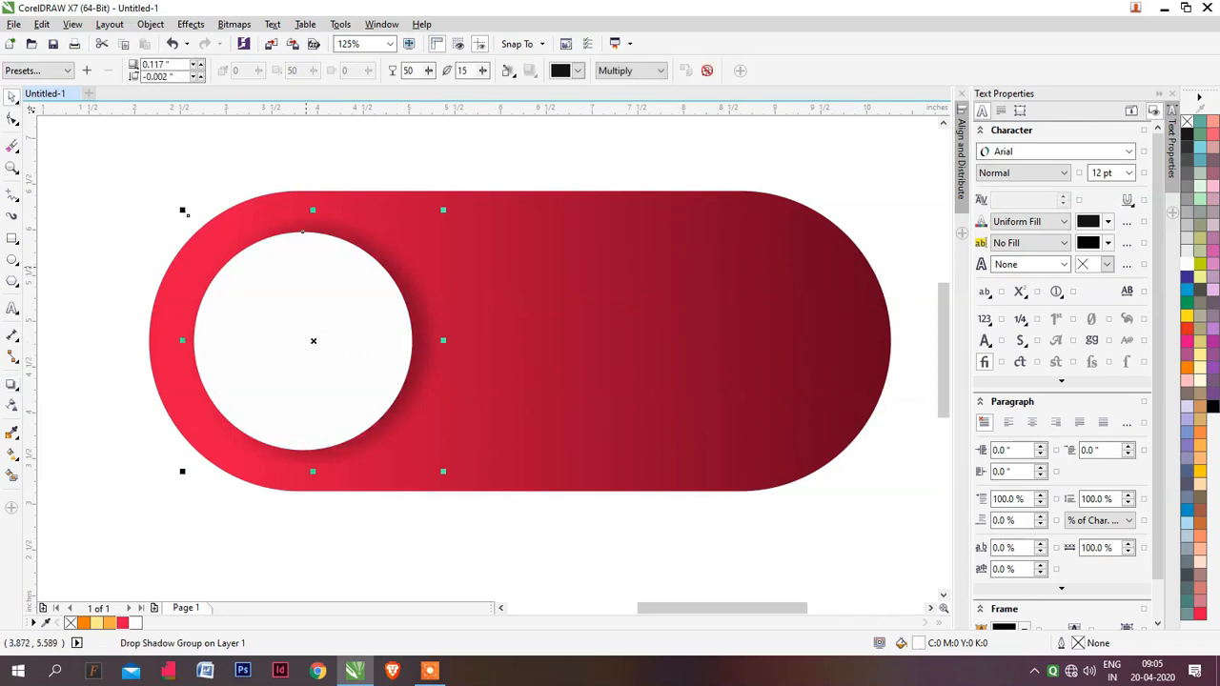
# Enlarge the shadowed white circle from its centre to about 2.61 in across
pyautogui.scroll(-2, 370, 240)
pyautogui.scroll(2, 414, 226)
pyautogui.moveTo(400, 225); pyautogui.dragTo(413, 213)
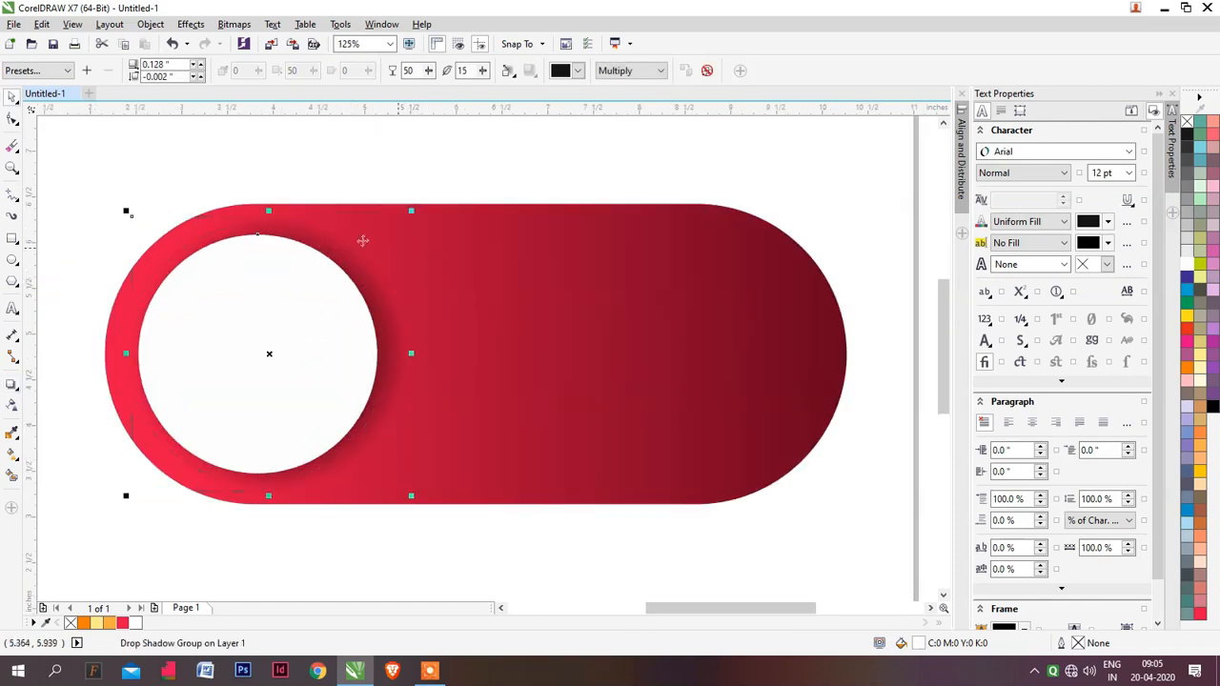
pyautogui.scroll(-2, 226, 222)
pyautogui.click(814, 316)
pyautogui.scroll(-2, 417, 281)
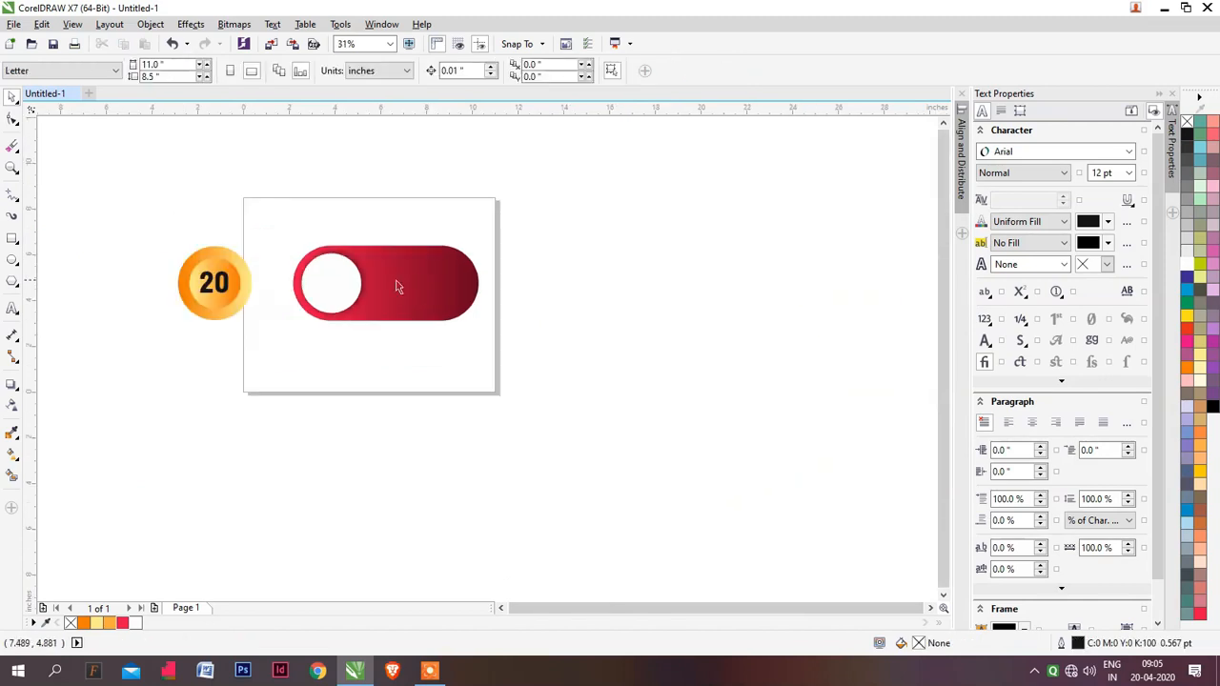
pyautogui.scroll(2, 385, 274)
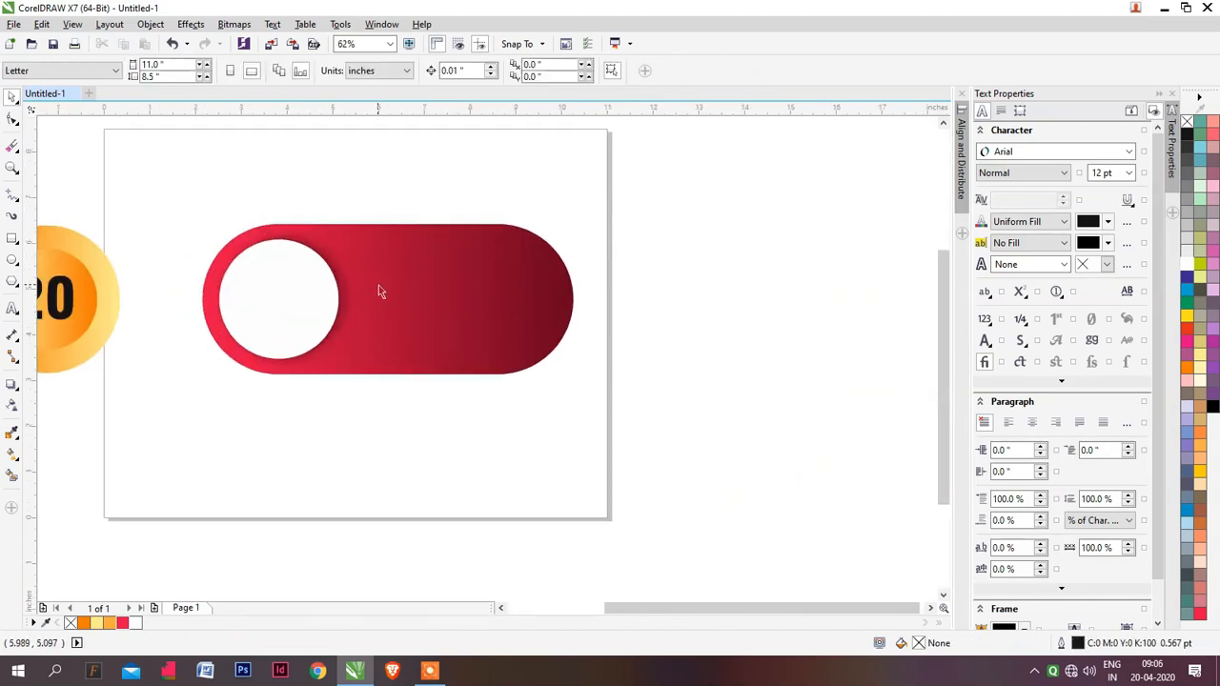
# Move the "20" text from the orange badge onto the middle of the white circle
pyautogui.click(286, 264)
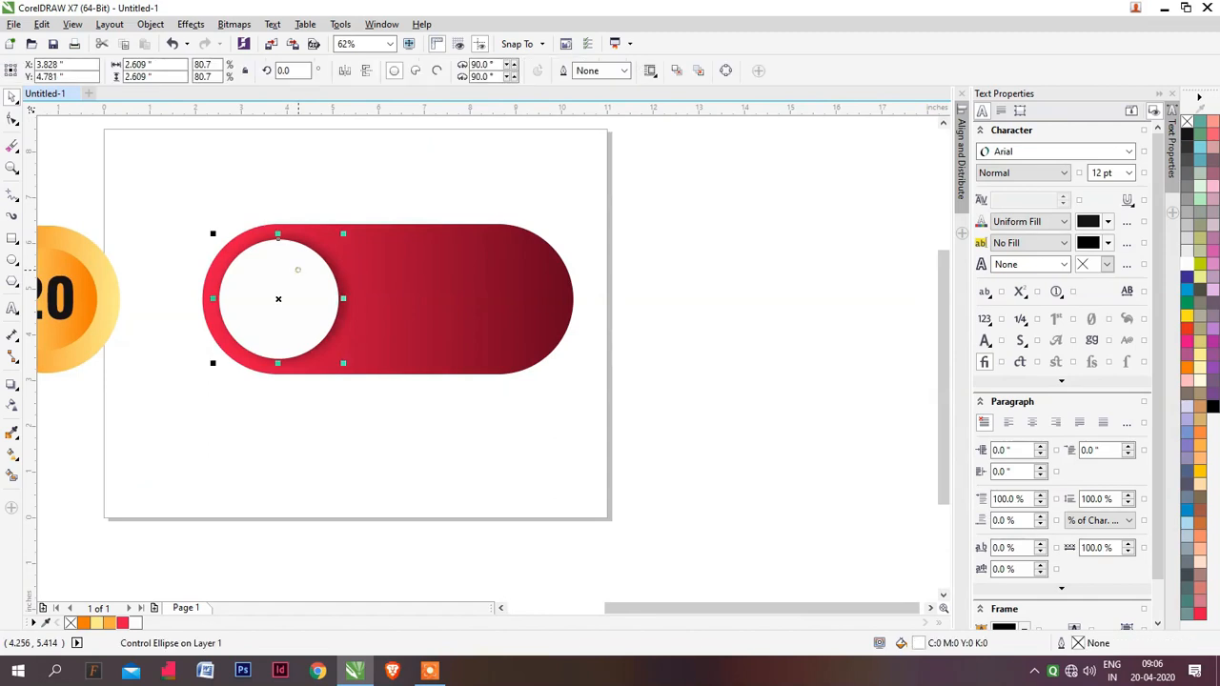
pyautogui.moveTo(53, 312); pyautogui.dragTo(285, 307)
pyautogui.click(419, 307)
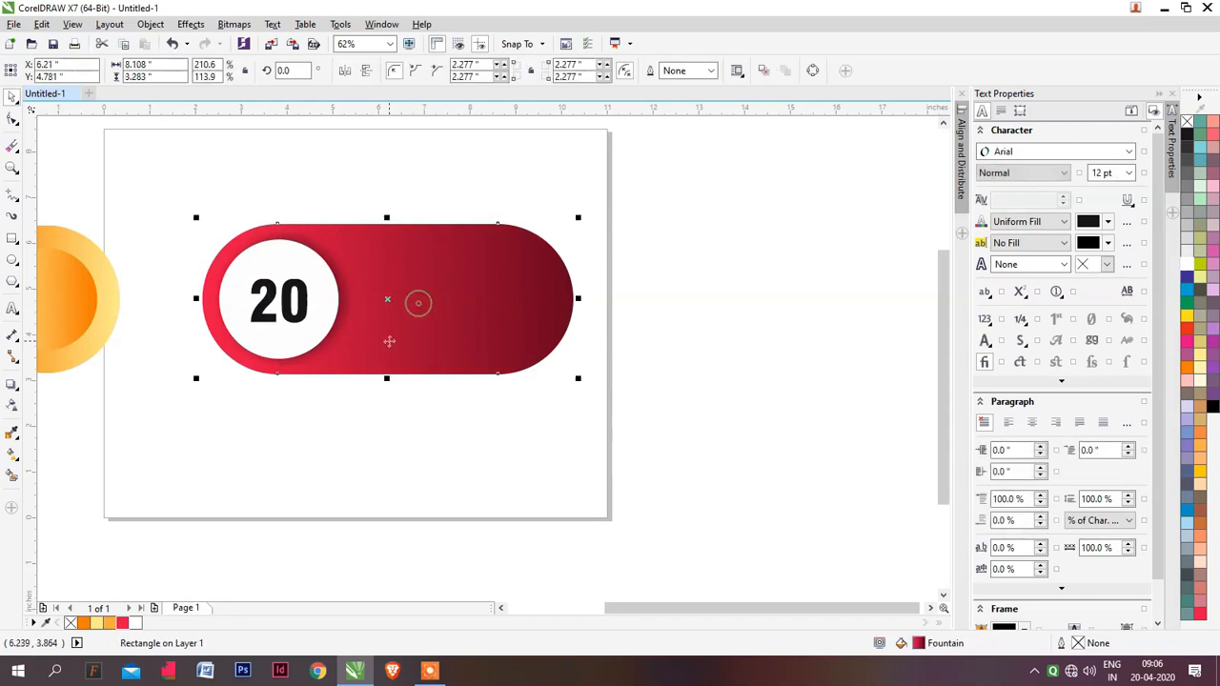
# Add the artistic text "Low Peize!!" on the red rectangle beside the white circle
pyautogui.press('F8')
pyautogui.click(404, 298)
pyautogui.write('c')
pyautogui.press('BackSpace')
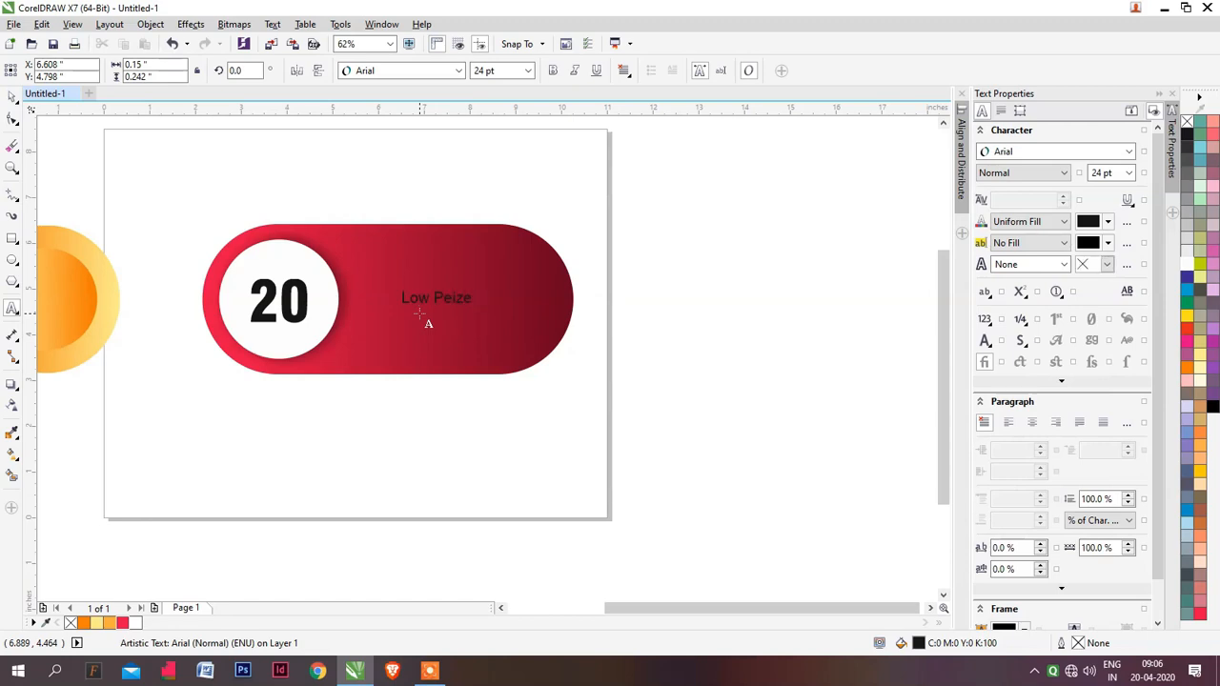
pyautogui.hotkey('ctrl', 'space')
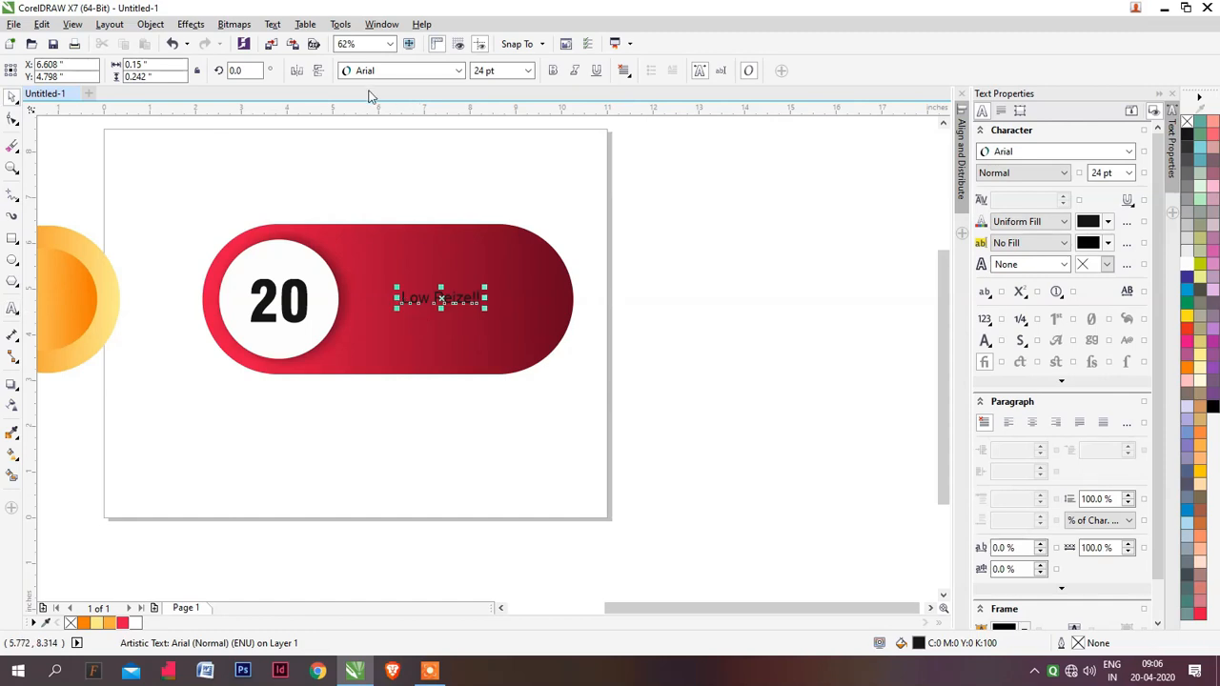
# Format "Low Peize!!" in white Swis721 BlkCn BT, scaled to about 62 pt and positioned between the circle and the rectangle's right end
pyautogui.click(410, 70)
pyautogui.click(400, 95)
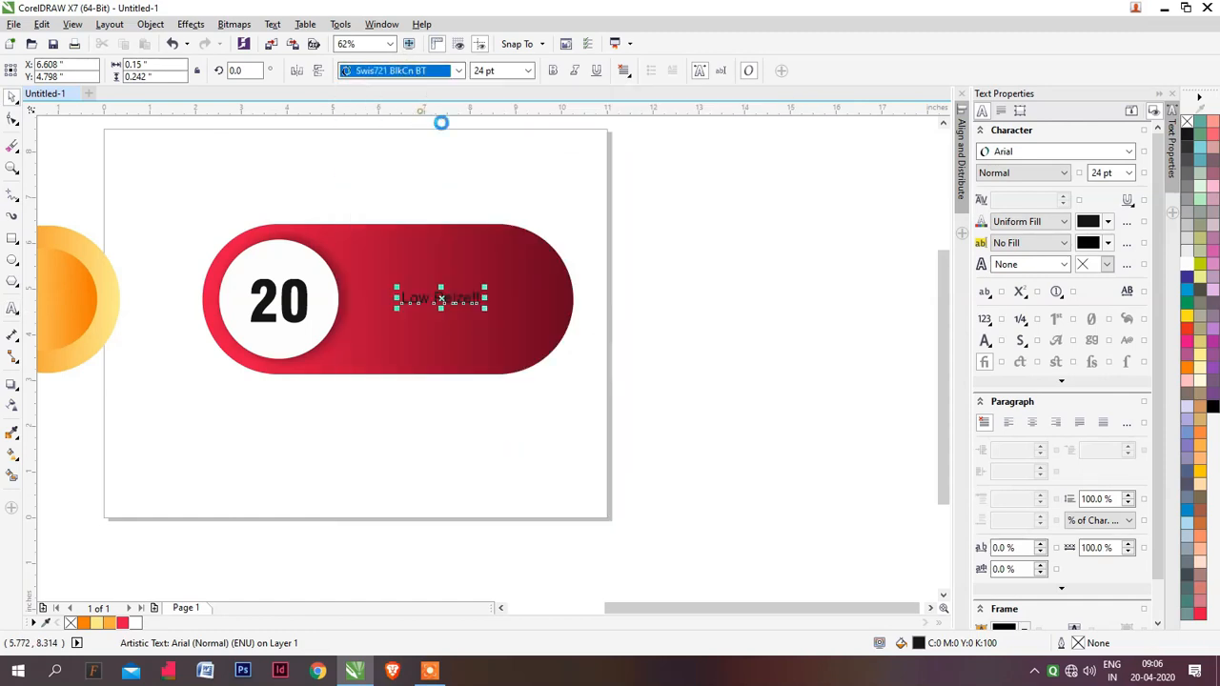
pyautogui.moveTo(477, 286); pyautogui.dragTo(534, 241)
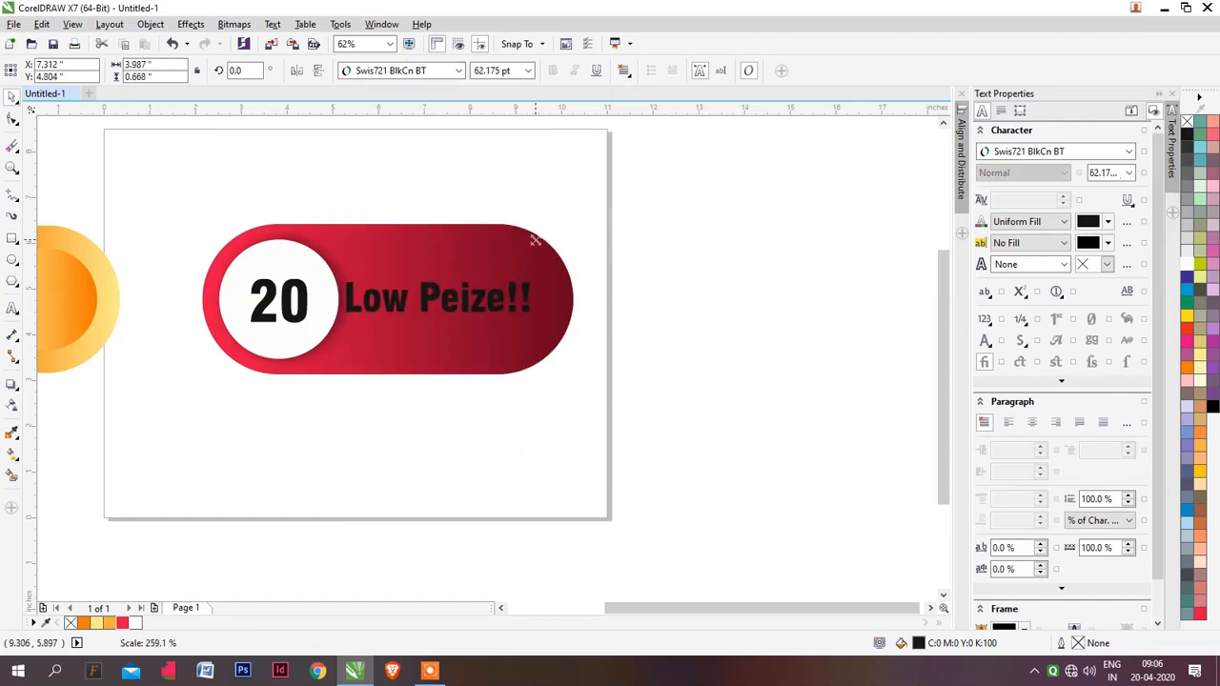
pyautogui.moveTo(487, 297); pyautogui.dragTo(499, 297)
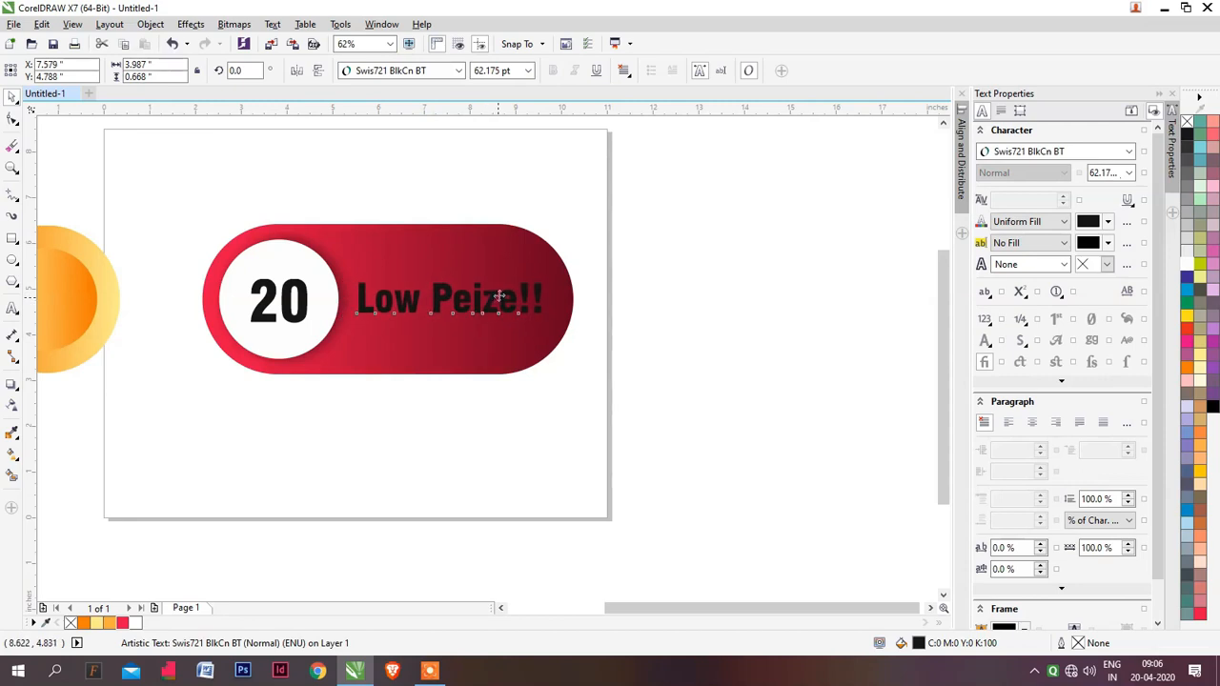
pyautogui.click(1190, 258)
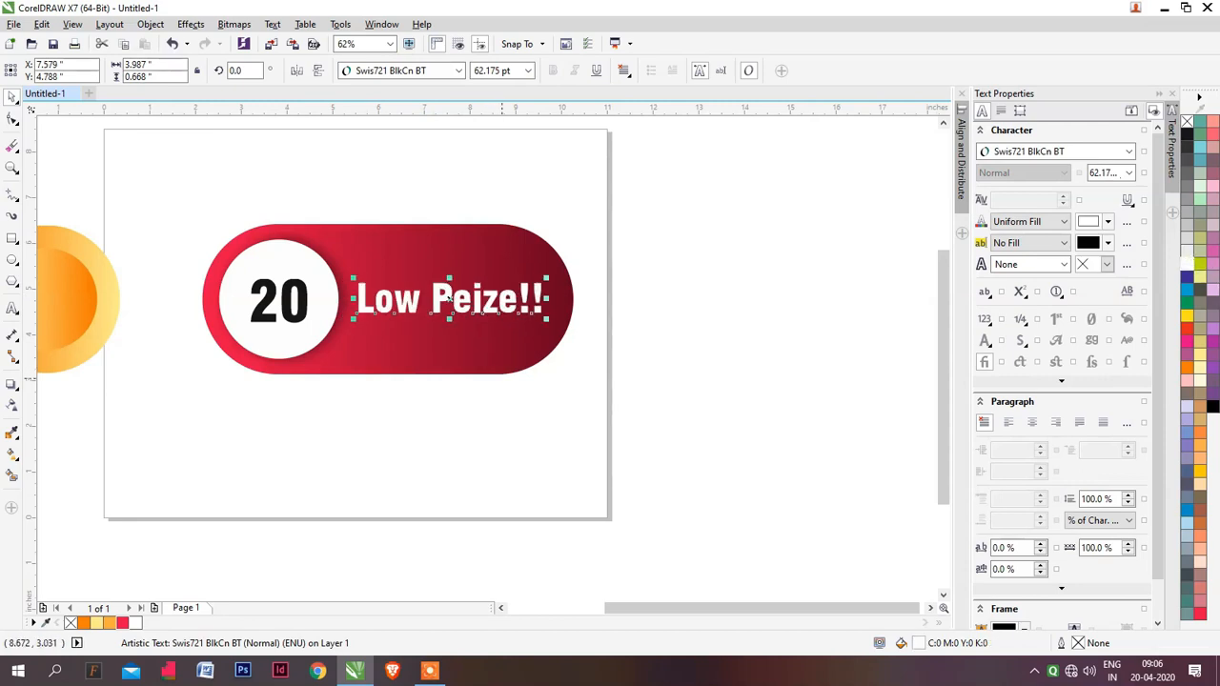
# Break "Low Peize!!" into two lines before "Peize!!", enlarge it to about 85 pt and place it between the circle and the rectangle's right end
pyautogui.press('F8')
pyautogui.click(431, 298)
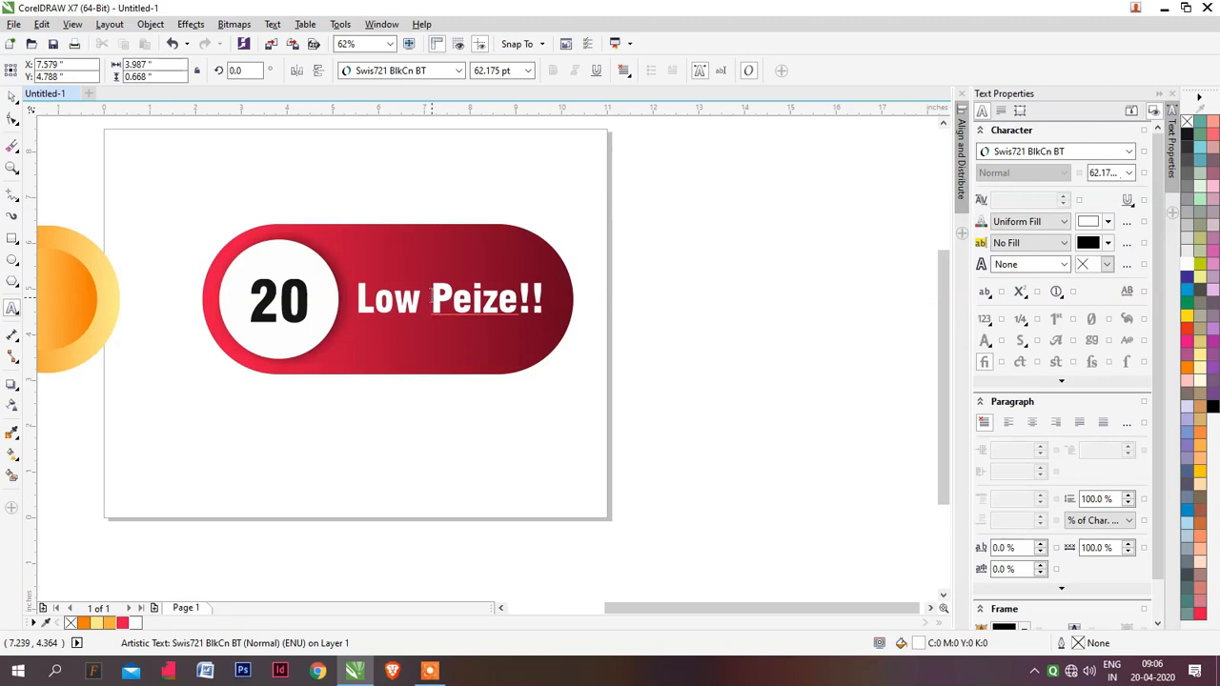
pyautogui.press('Return')
pyautogui.hotkey('ctrl', 'space')
pyautogui.moveTo(420, 301); pyautogui.dragTo(534, 239)
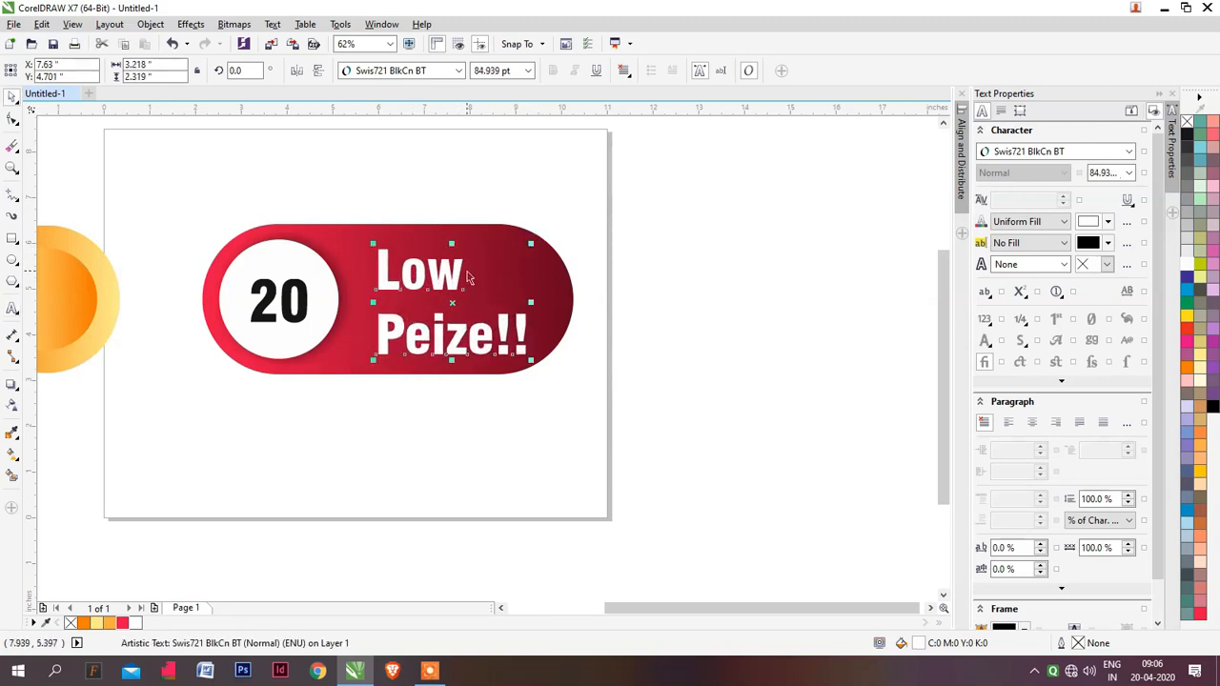
pyautogui.press('Escape')
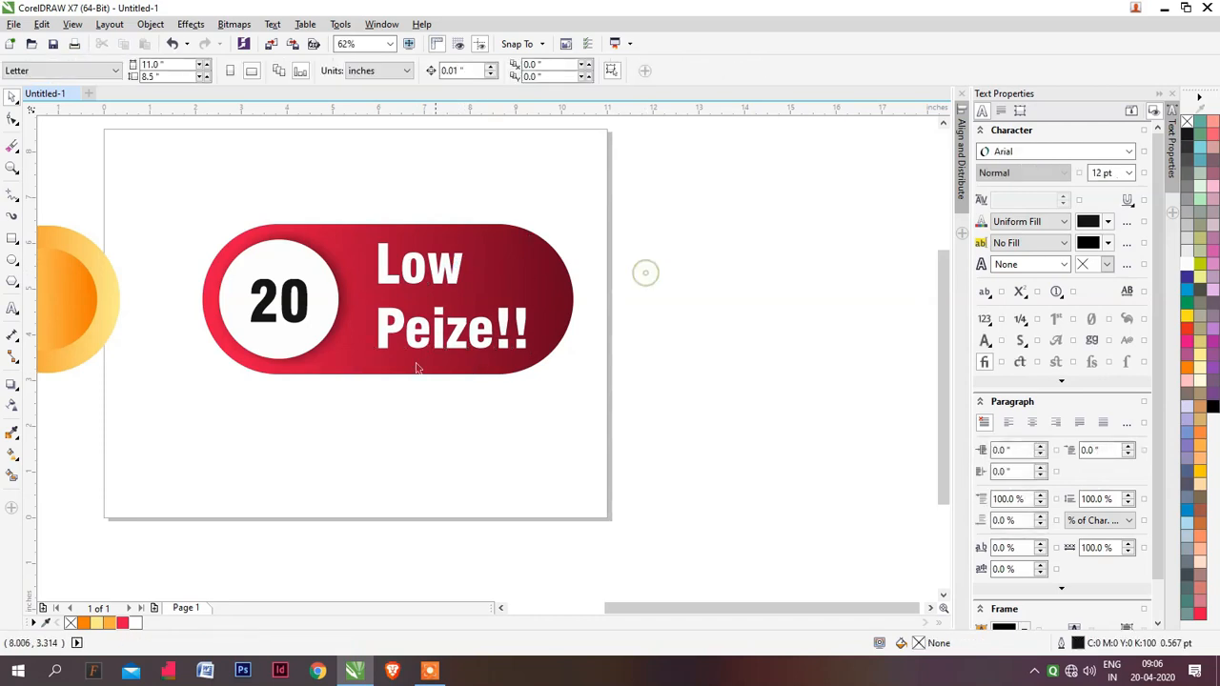
# Group the red banner with its circle and texts, and scale the group from its centre to about 4.03 in wide
pyautogui.scroll(-2, 401, 355)
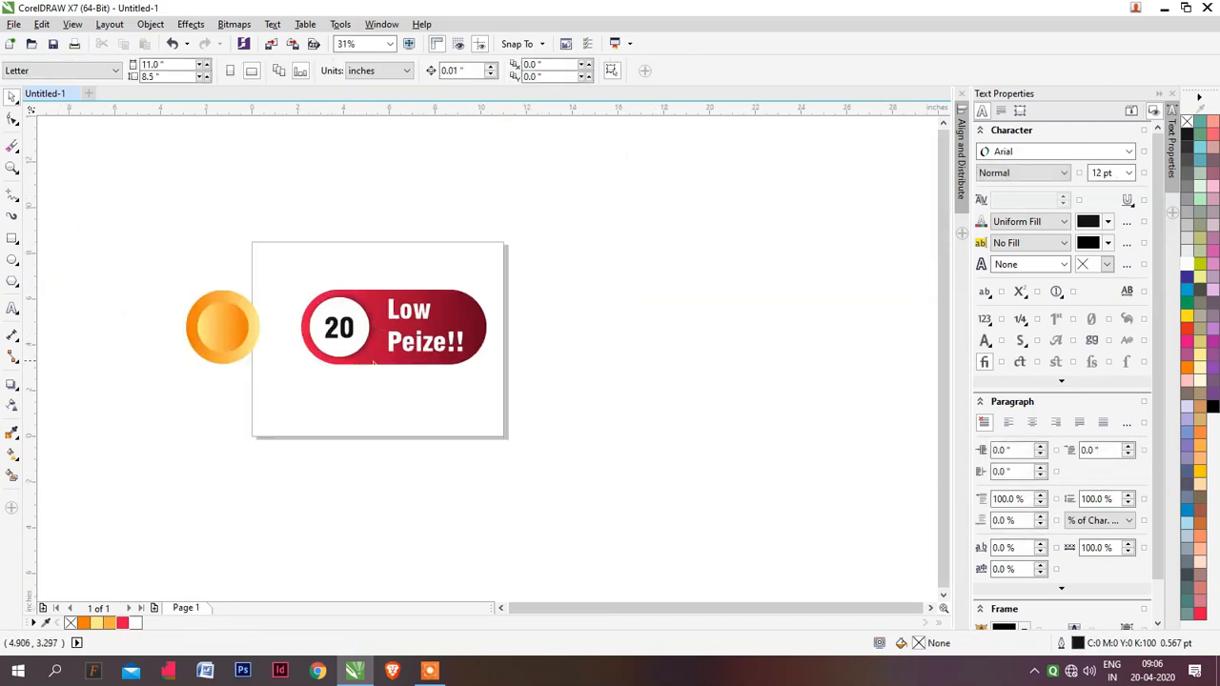
pyautogui.moveTo(367, 352); pyautogui.dragTo(497, 370)
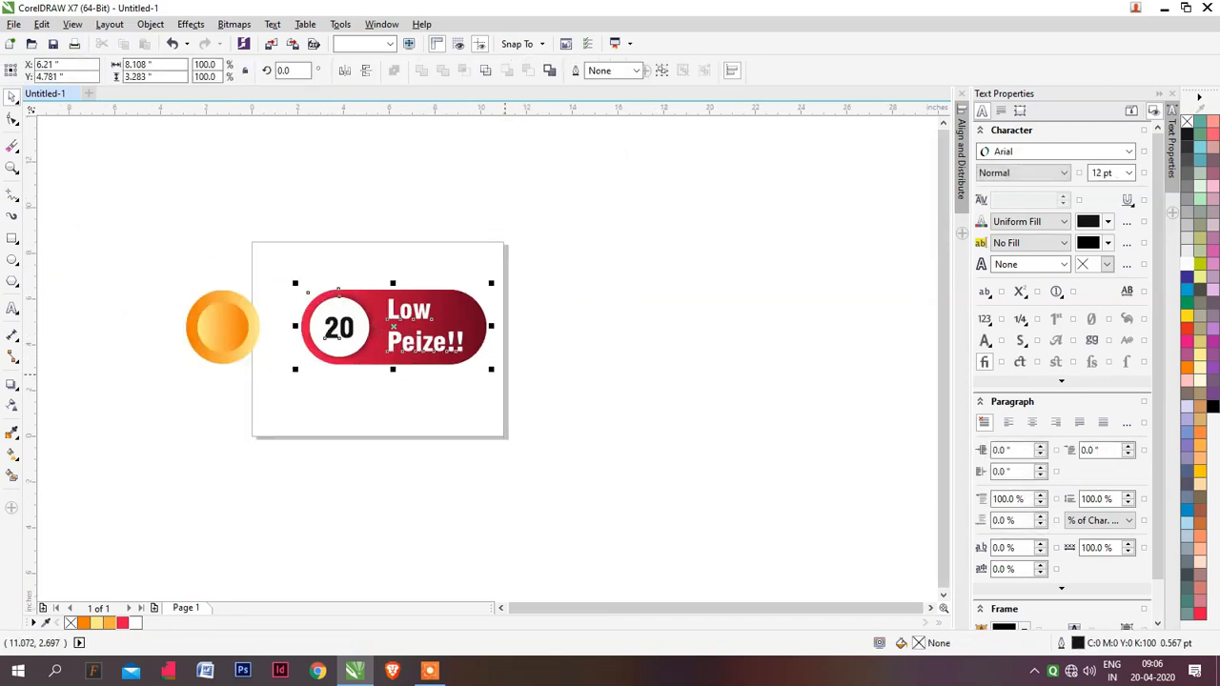
pyautogui.hotkey('ctrl', 'g')
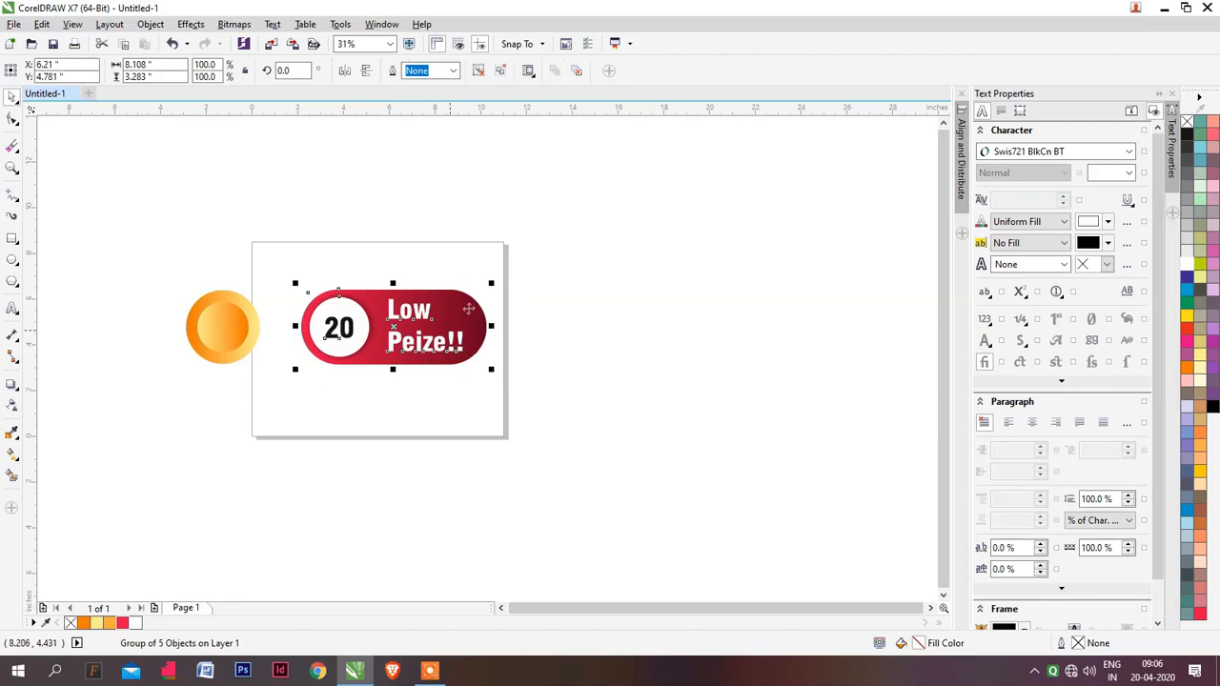
pyautogui.scroll(2, 466, 294)
pyautogui.moveTo(511, 282); pyautogui.dragTo(417, 321)
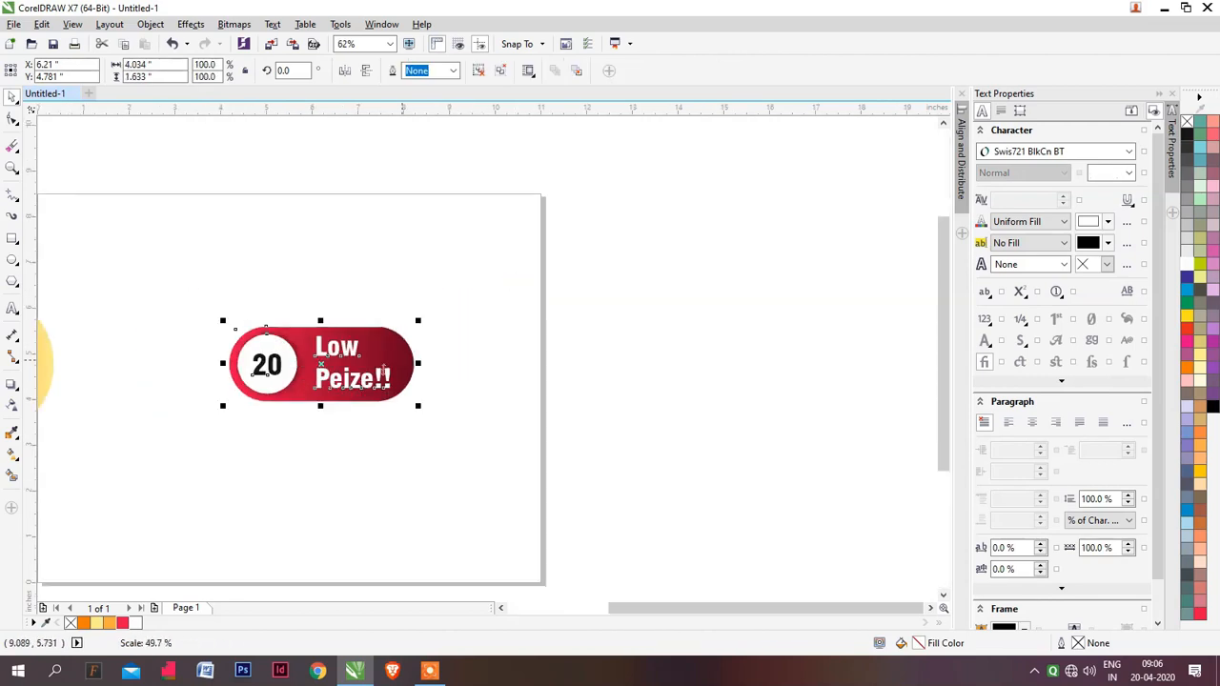
# Arrange the banner group and two copies of it as an evenly spaced vertical stack of three banners
pyautogui.scroll(-2, 417, 321)
pyautogui.moveTo(374, 281); pyautogui.dragTo(385, 385)
pyautogui.click(454, 263)
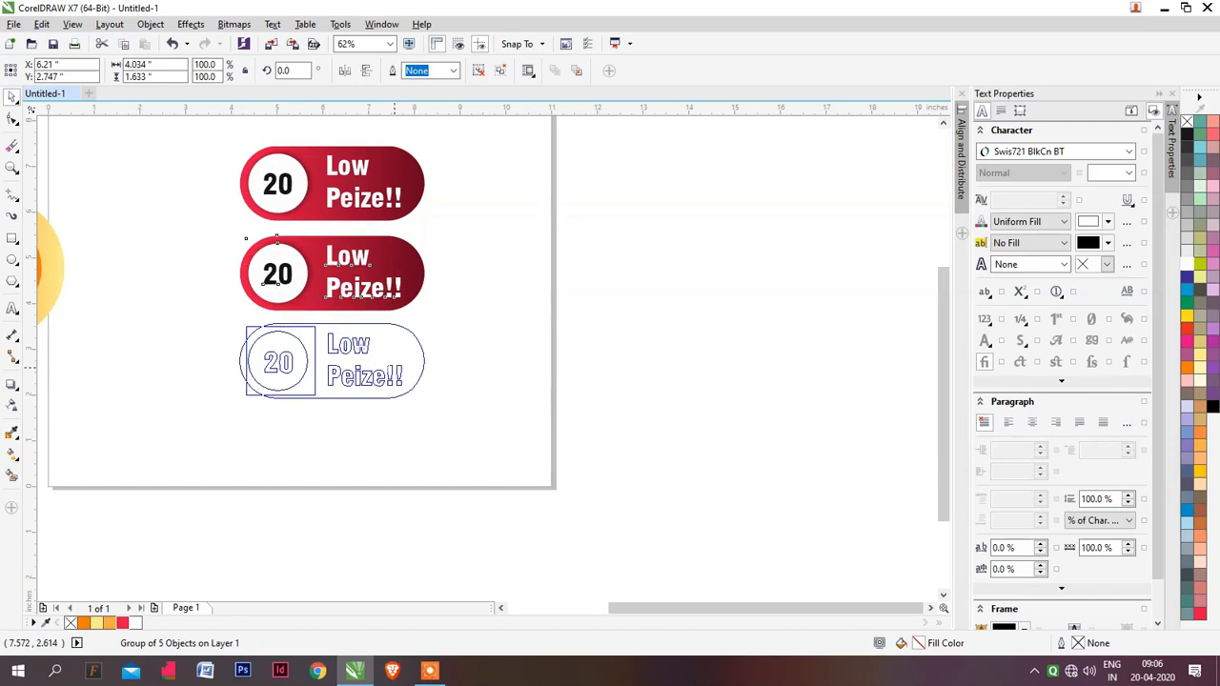
pyautogui.moveTo(385, 385); pyautogui.dragTo(391, 375)
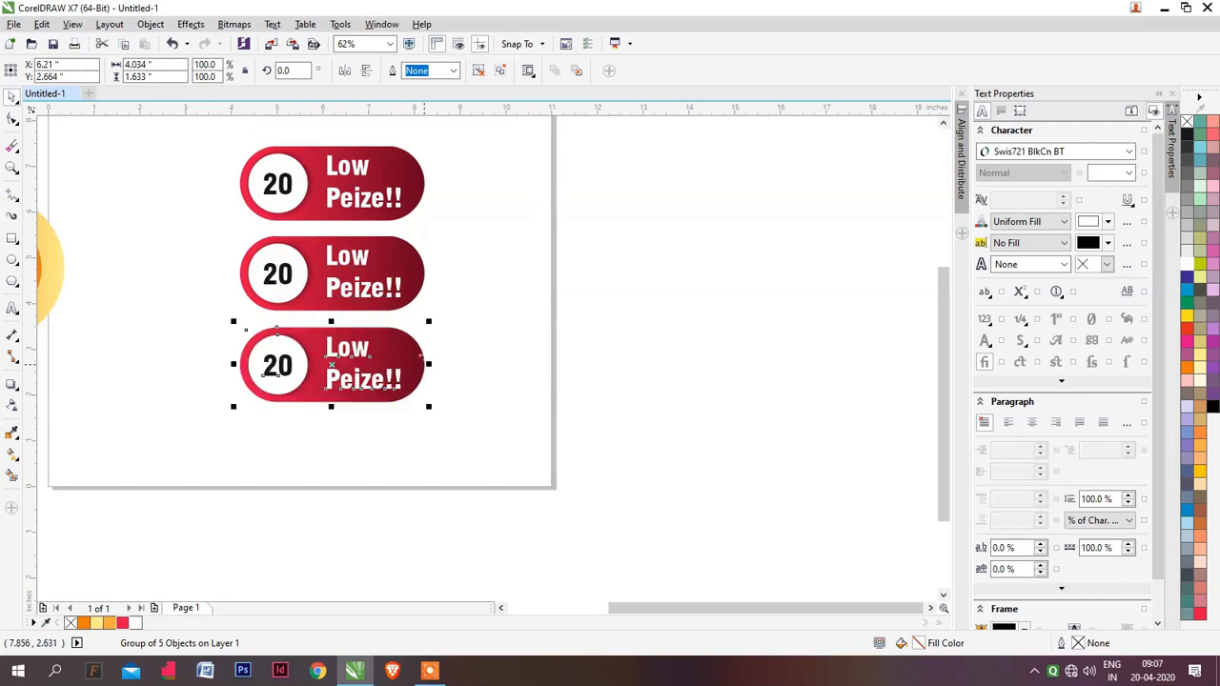
# Ungroup the middle banner and mirror its red rectangle horizontally so that its gradient runs the opposite way
pyautogui.click(372, 270)
pyautogui.hotkey('ctrl', 'a')
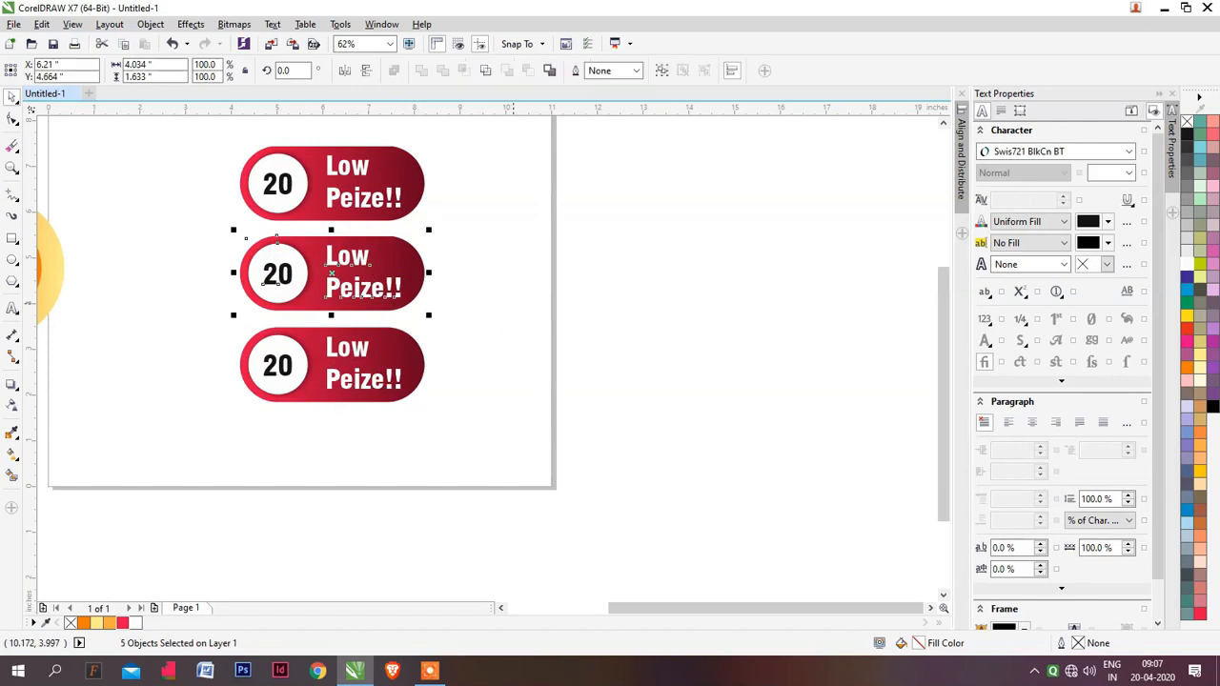
pyautogui.click(513, 303)
pyautogui.click(398, 264)
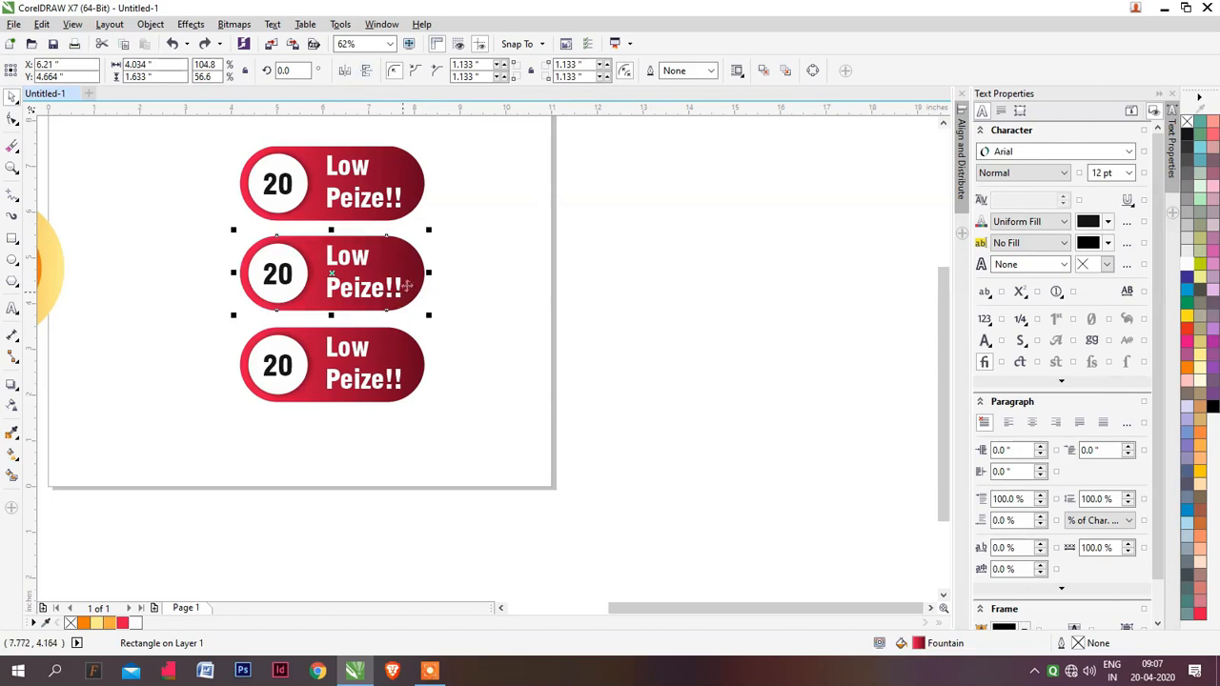
pyautogui.moveTo(409, 289); pyautogui.dragTo(488, 255)
pyautogui.hotkey('ctrl', 'z')
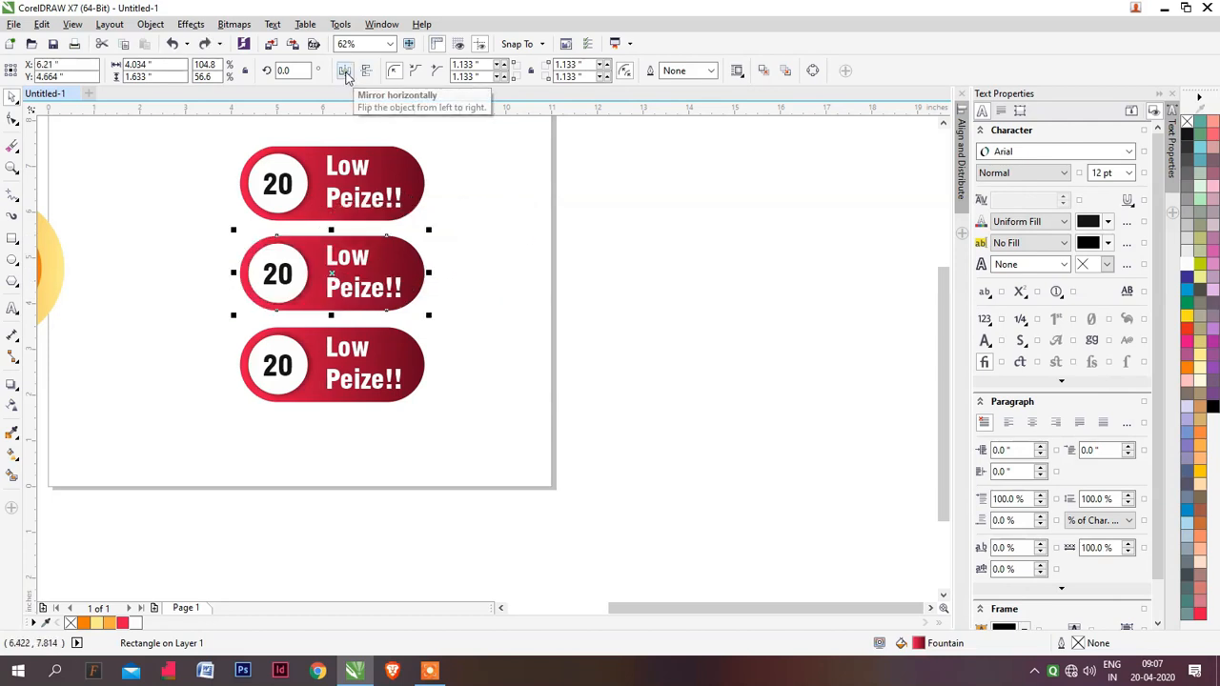
pyautogui.click(344, 71)
pyautogui.click(486, 267)
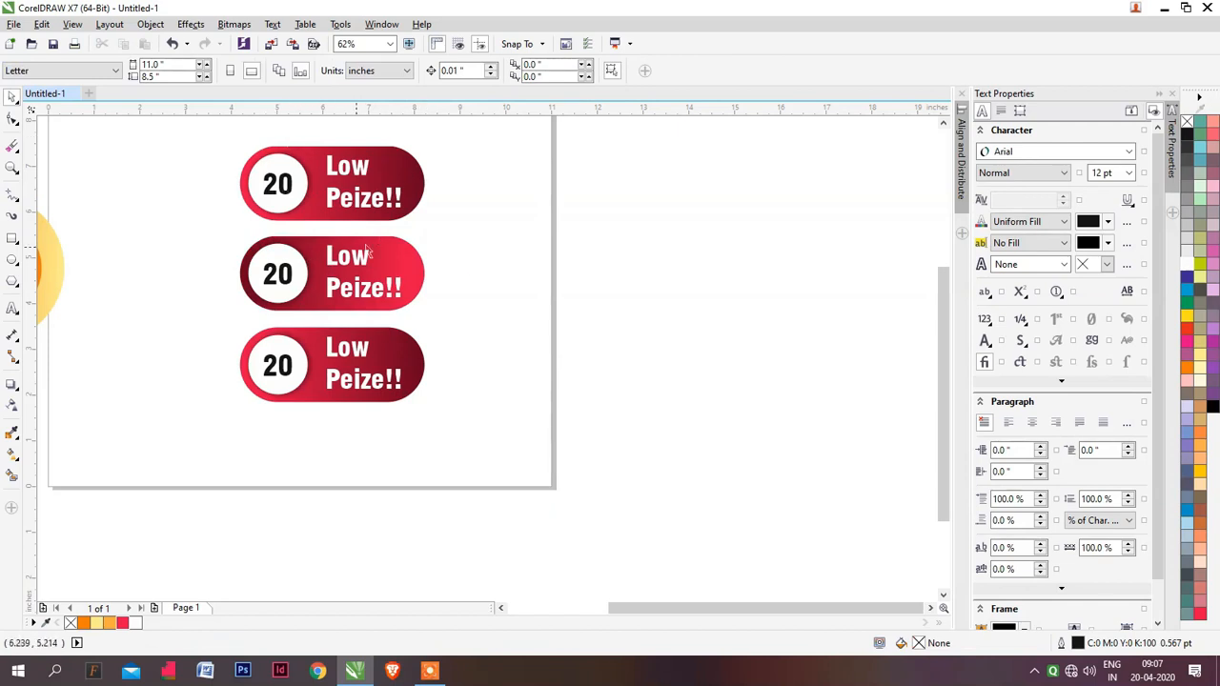
# Place a copy of the middle banner's rectangle beside the stack and set its rotation angle to 90 degrees
pyautogui.scroll(2, 367, 253)
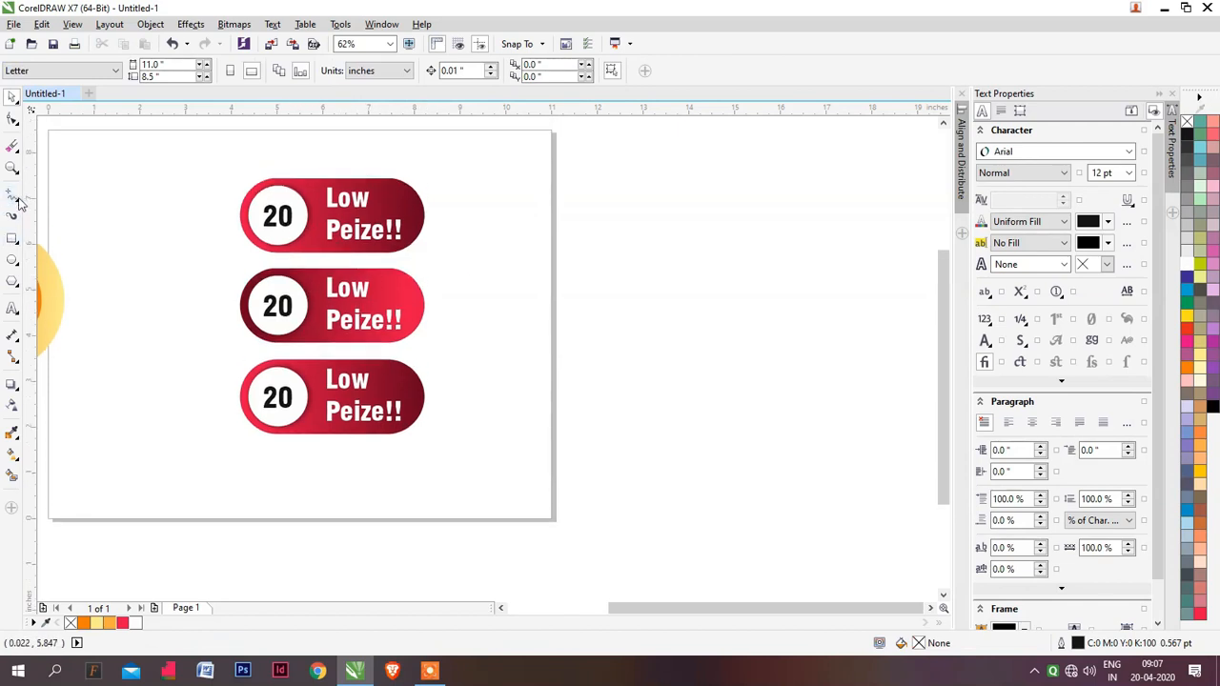
pyautogui.moveTo(410, 225); pyautogui.dragTo(534, 302)
pyautogui.hotkey('ctrl', 'z')
pyautogui.moveTo(411, 299); pyautogui.dragTo(502, 344)
pyautogui.doubleClick(288, 70)
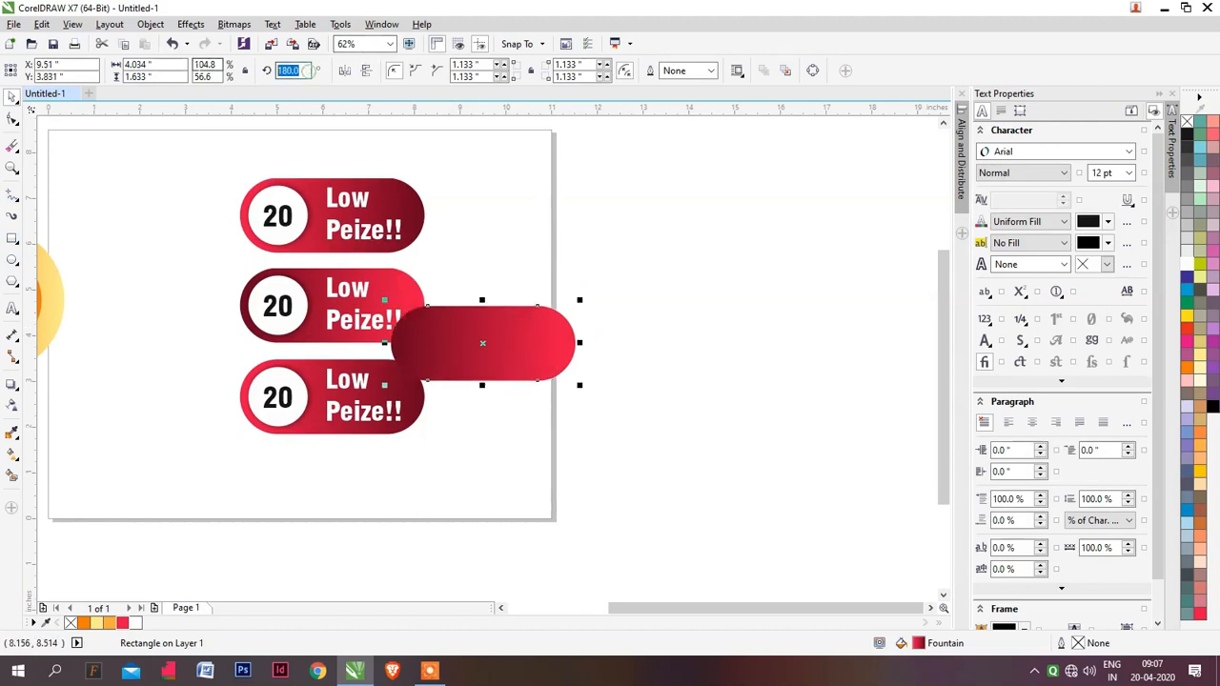
pyautogui.write('0')
pyautogui.press('Return')
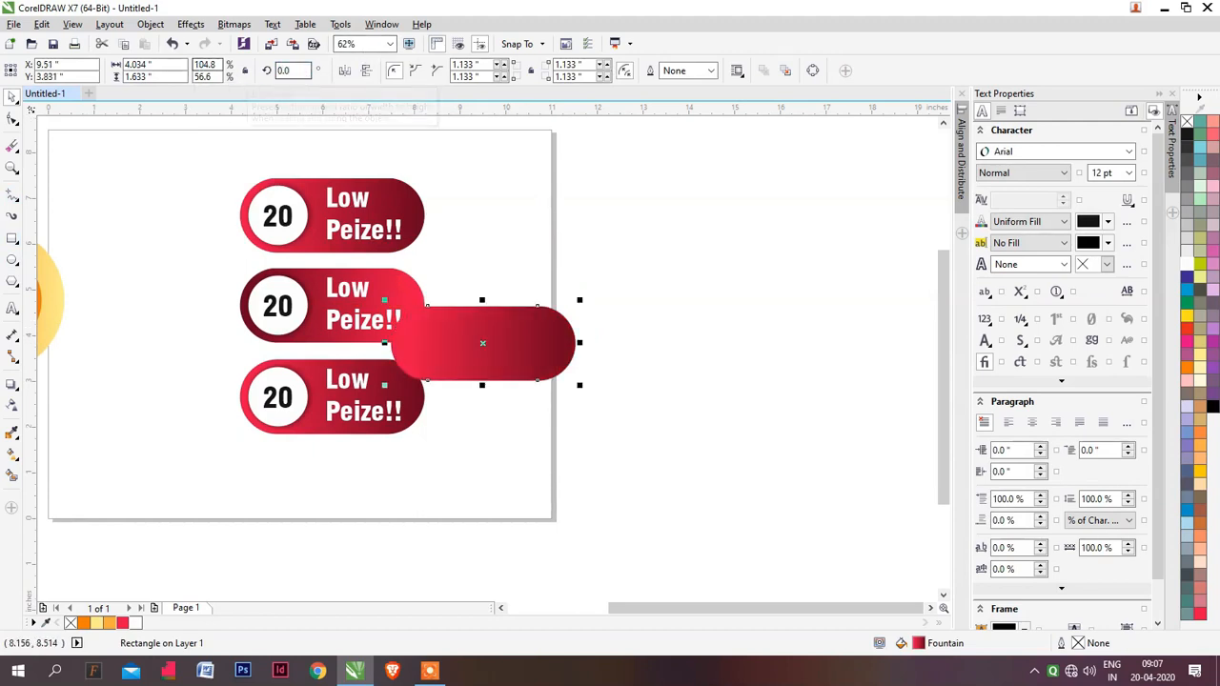
pyautogui.press('Return')
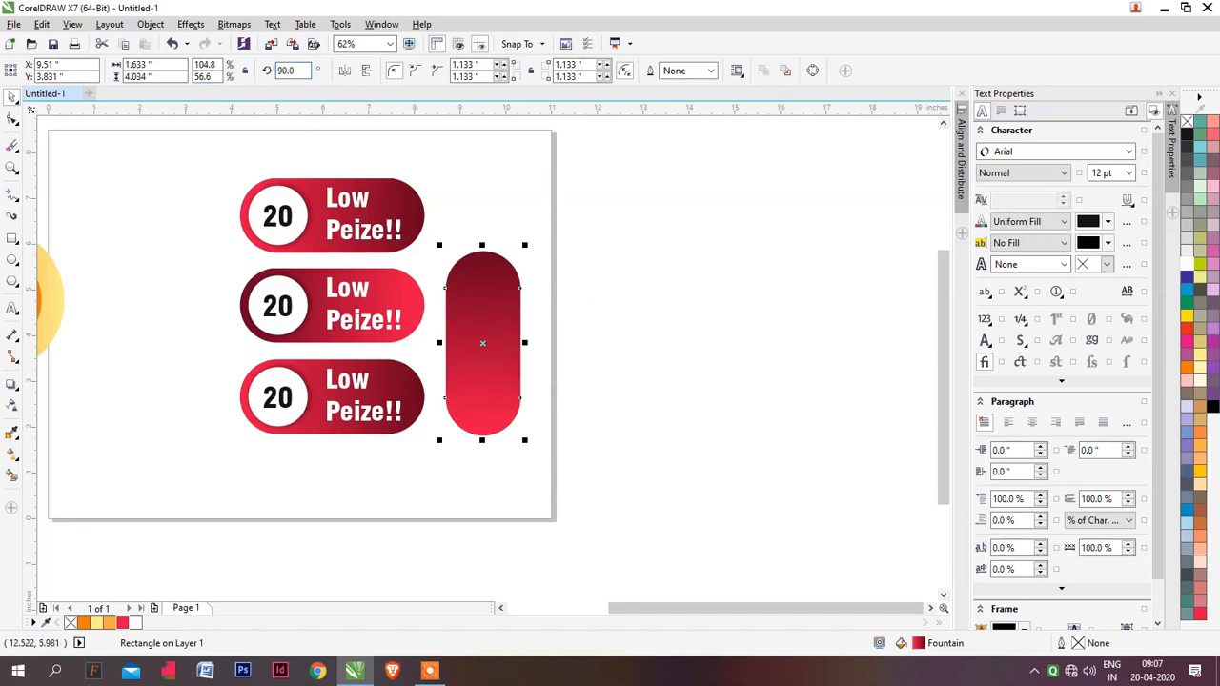
# Narrow the upright rectangle to about 0.82 in, stretch it to about 7.72 in tall over the stack and send it to the back
pyautogui.moveTo(525, 342); pyautogui.dragTo(323, 288)
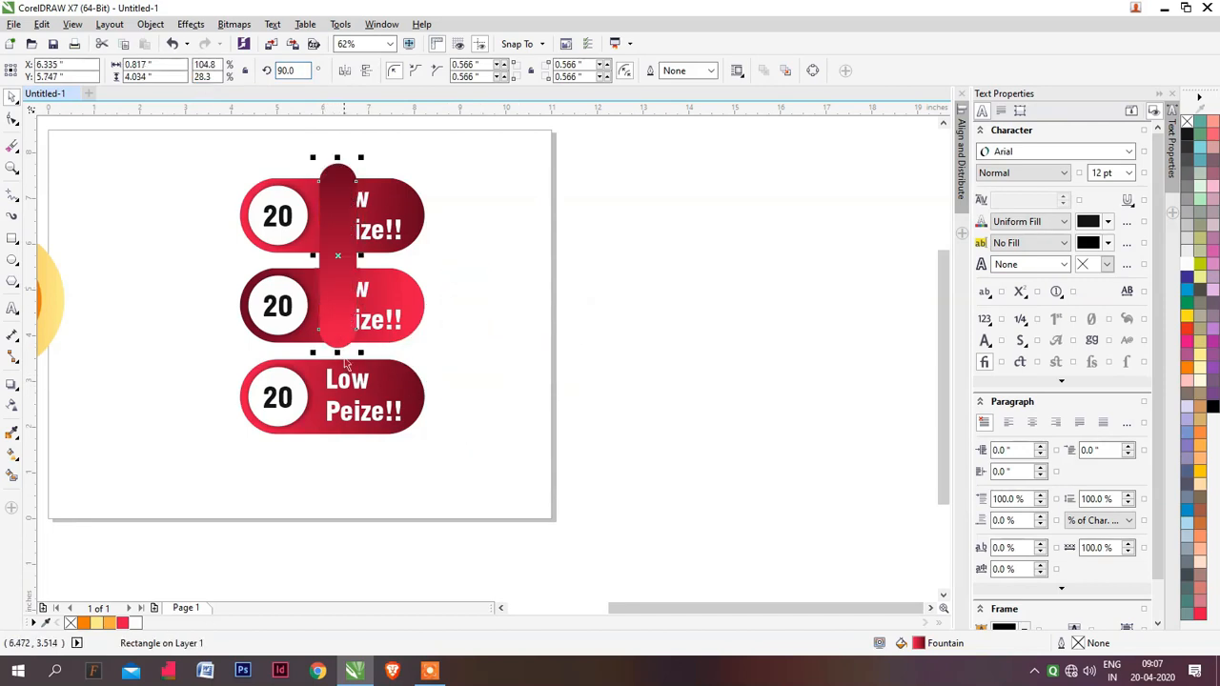
pyautogui.moveTo(337, 350); pyautogui.dragTo(337, 521)
pyautogui.hotkey('shift', 'pagedown')
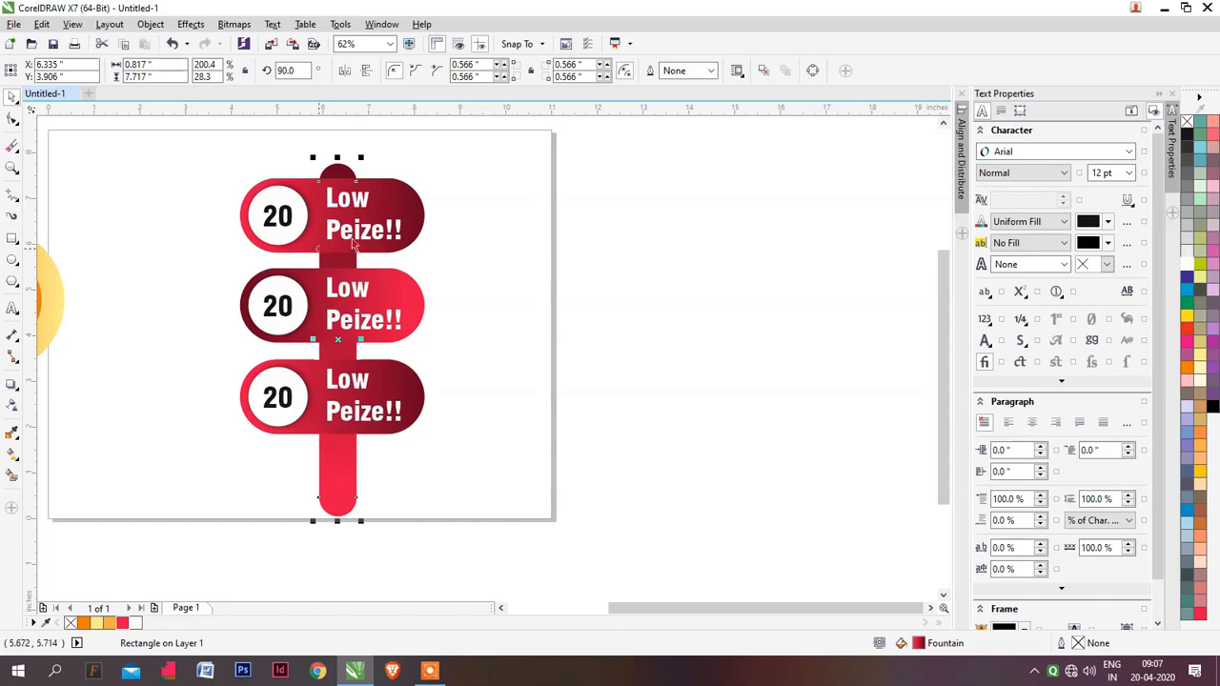
# Narrow the pole behind the banners to about 0.41 in and centre it horizontally on the stack
pyautogui.moveTo(361, 339); pyautogui.dragTo(343, 340)
pyautogui.keyDown('shift'); pyautogui.click(391, 389); pyautogui.keyUp('shift')
pyautogui.press('F10')
pyautogui.press('c')
pyautogui.press('space')
pyautogui.click(523, 365)
pyautogui.click(334, 173)
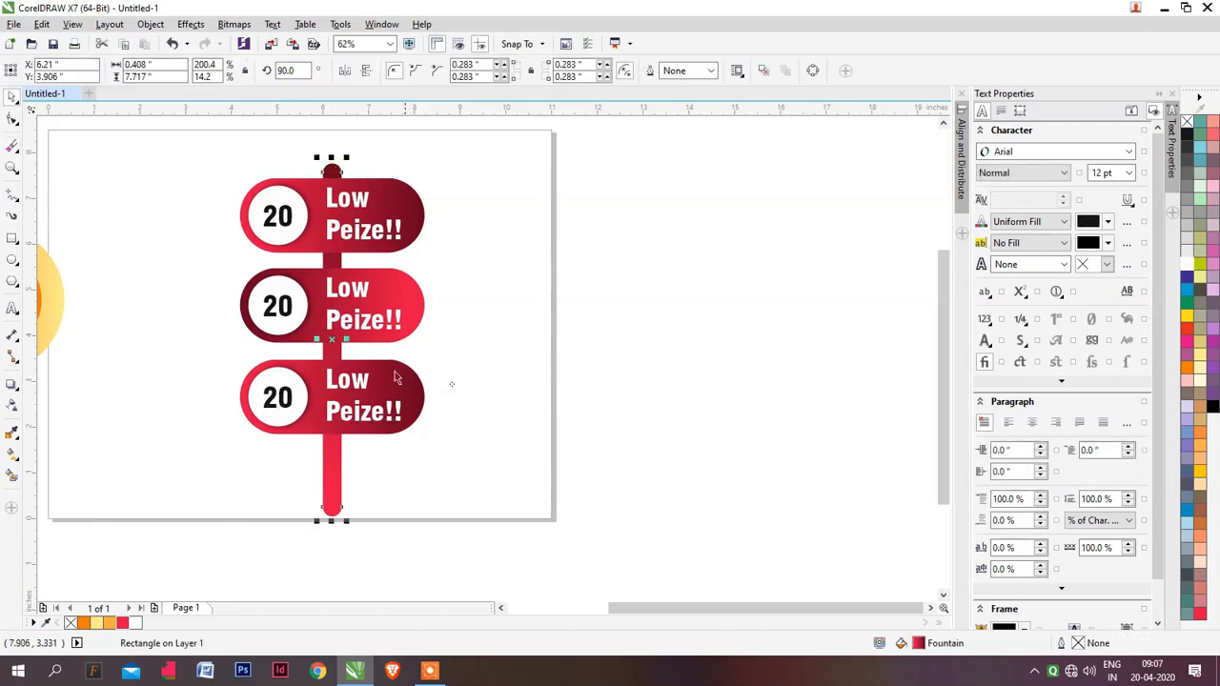
# Redirect the pole's fountain fill to run horizontally across its width, from bright red to dark red
pyautogui.press('g')
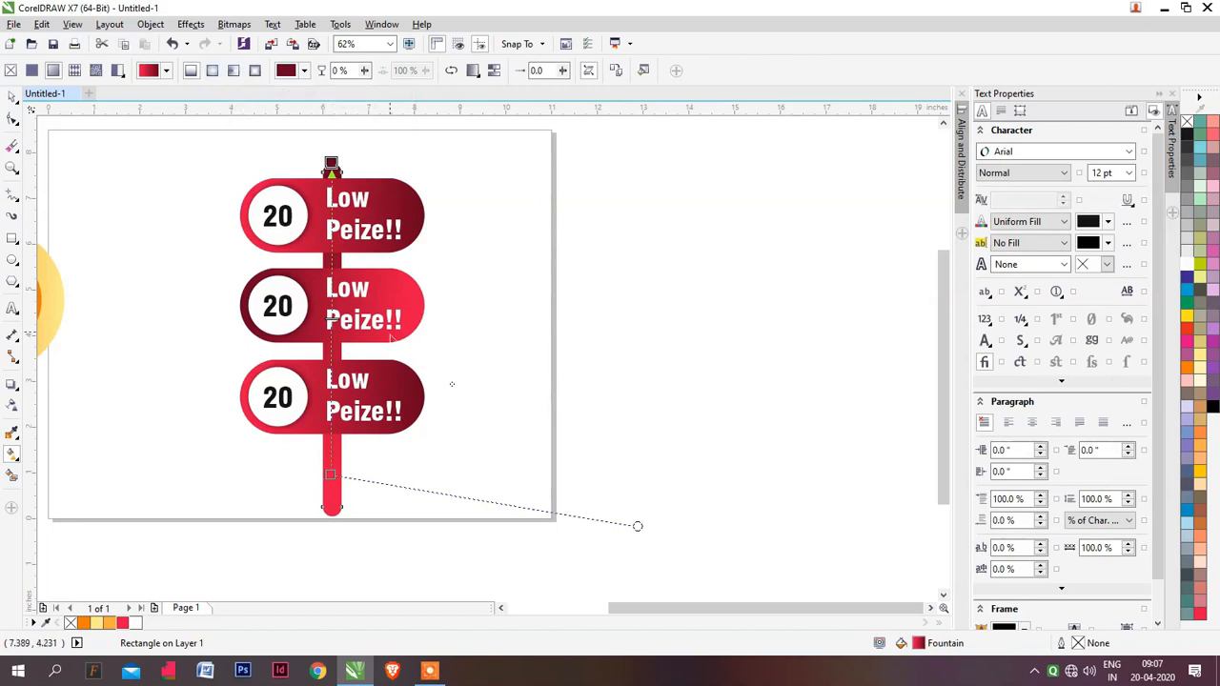
pyautogui.click(329, 324)
pyautogui.scroll(3, 333, 314)
pyautogui.moveTo(335, 305); pyautogui.dragTo(345, 307)
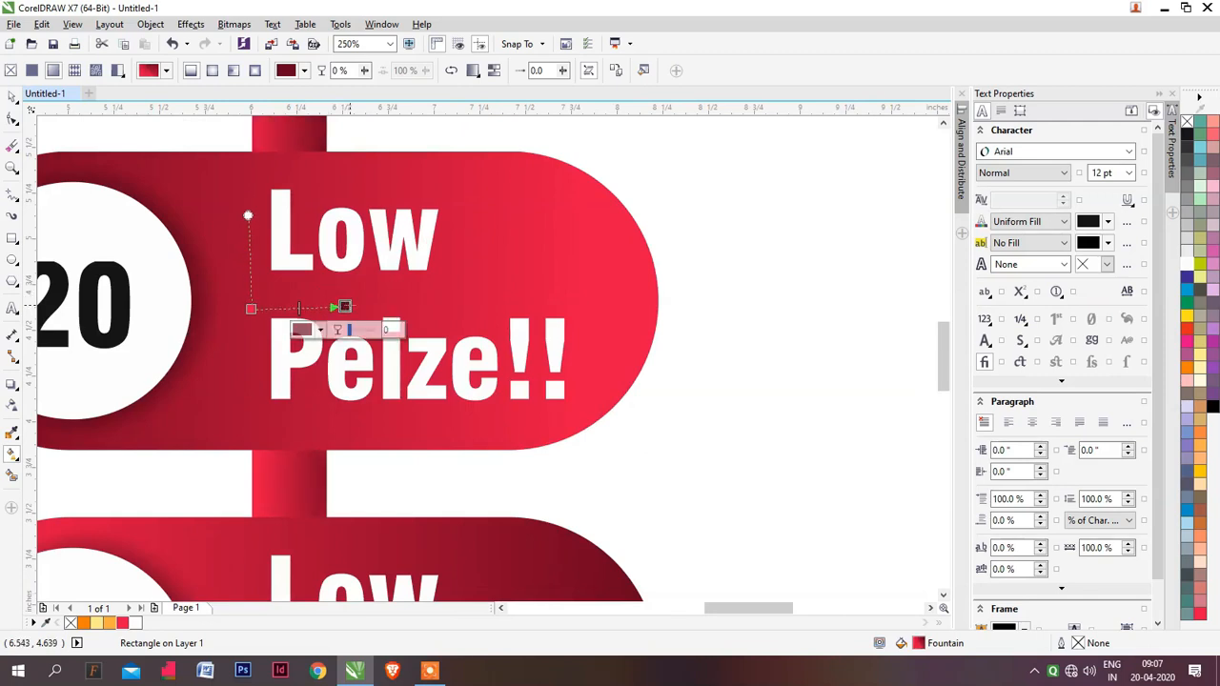
pyautogui.scroll(-2, 341, 307)
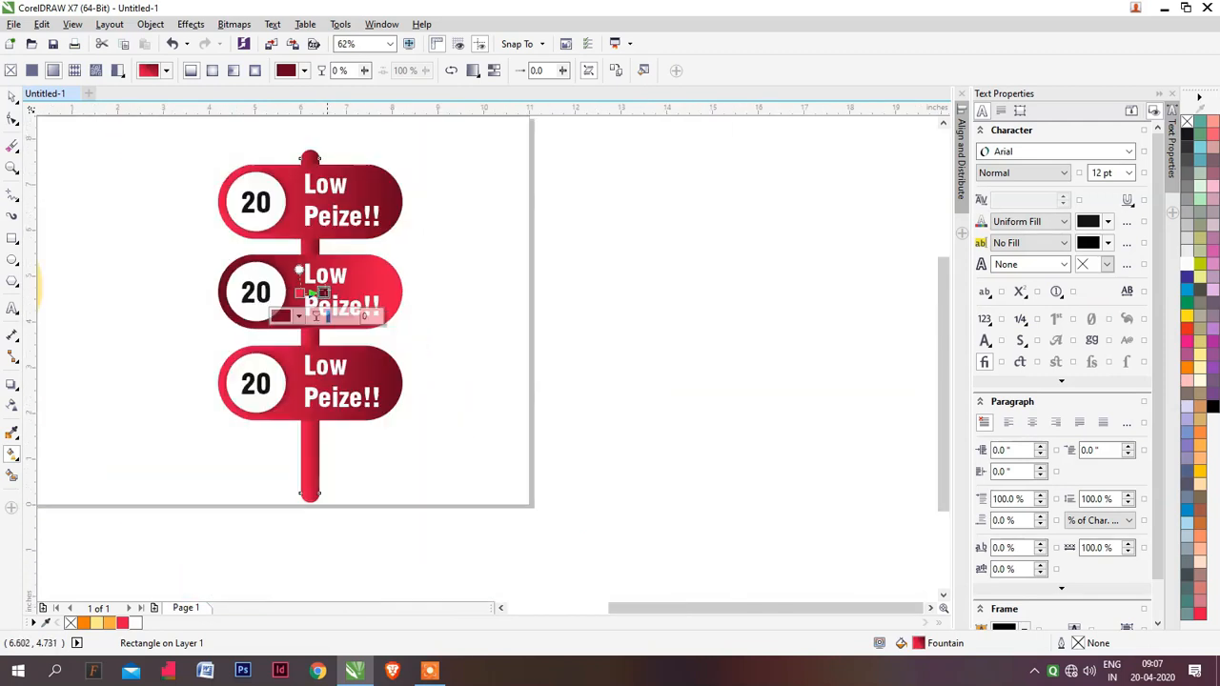
pyautogui.scroll(1, 319, 286)
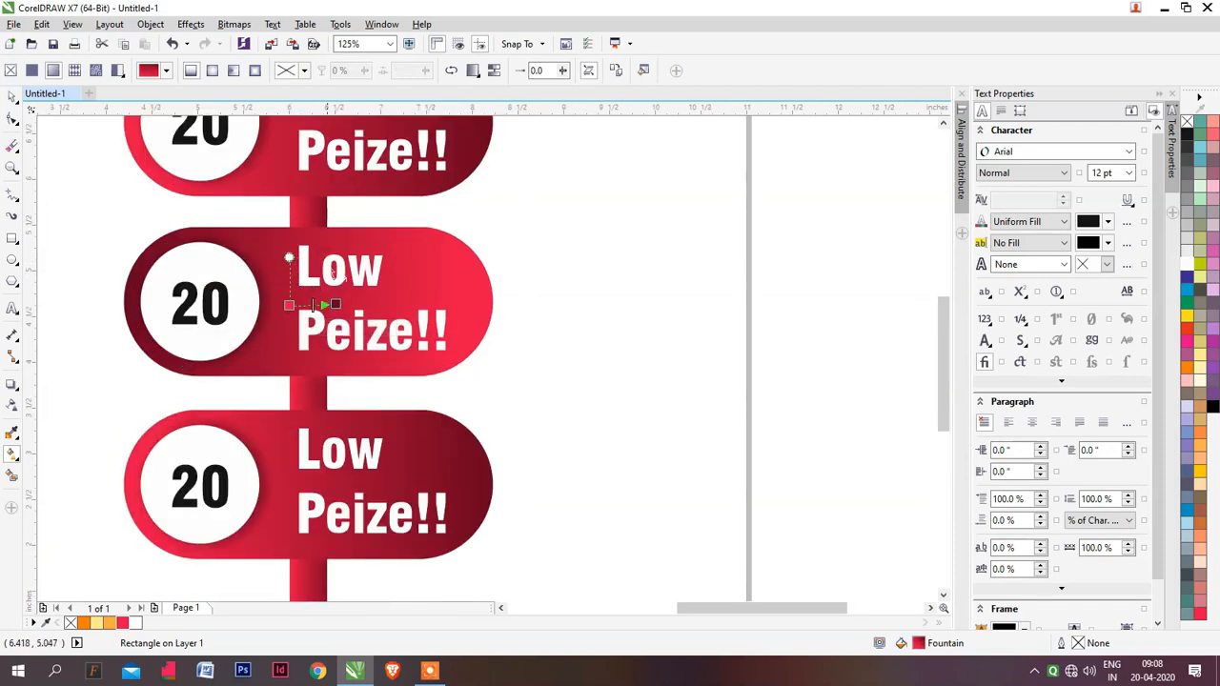
pyautogui.scroll(-1, 329, 272)
pyautogui.press('space')
pyautogui.press('Escape')
# Delete the "Low Peize!!" text from the middle banner and move its white circle with the "20" to the rectangle's right end
pyautogui.scroll(-1, 477, 295)
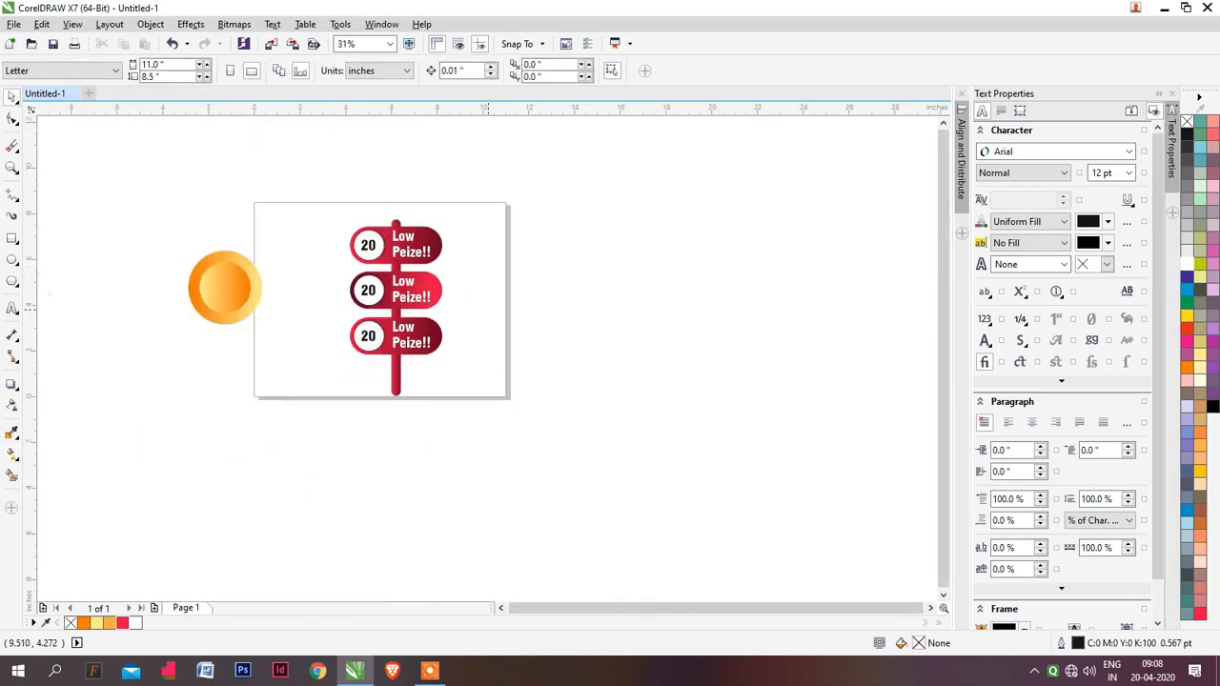
pyautogui.scroll(1, 448, 247)
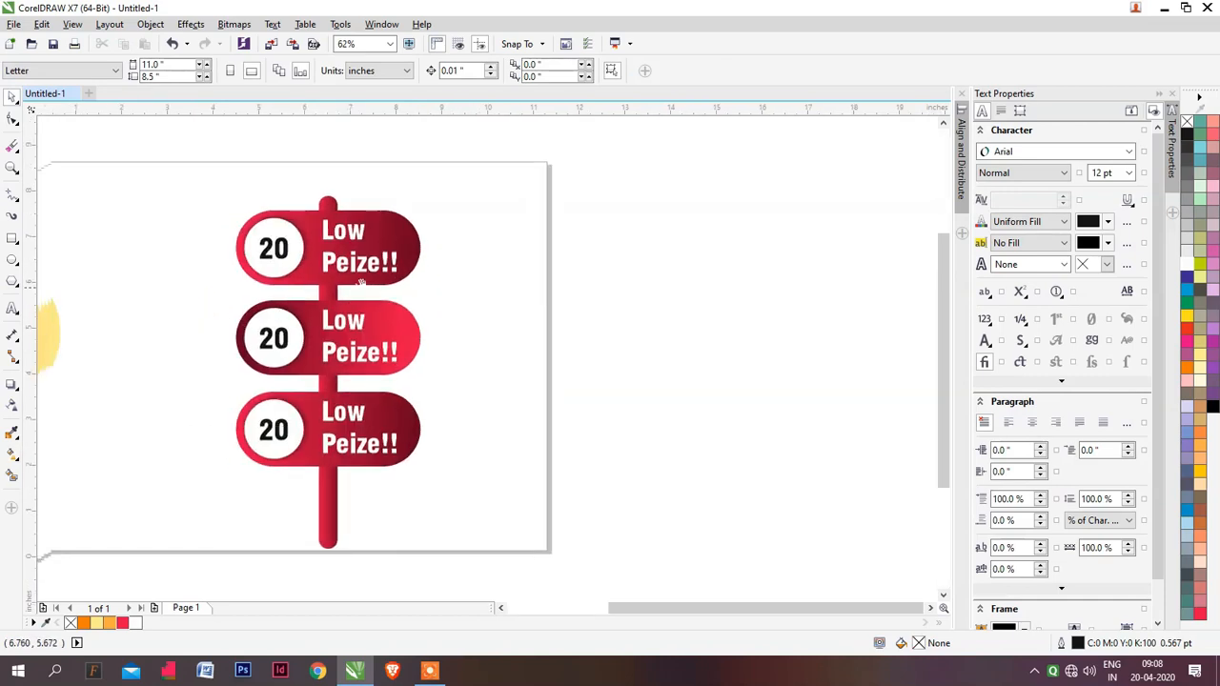
pyautogui.moveTo(330, 317); pyautogui.dragTo(391, 307)
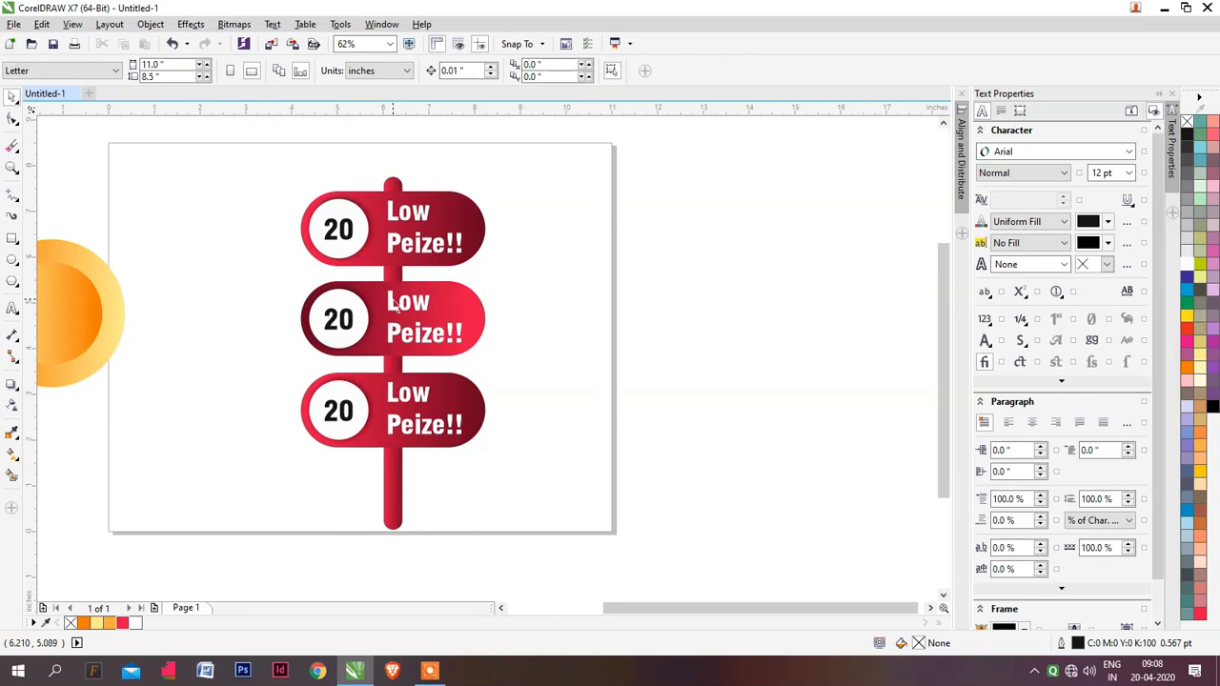
pyautogui.click(329, 318)
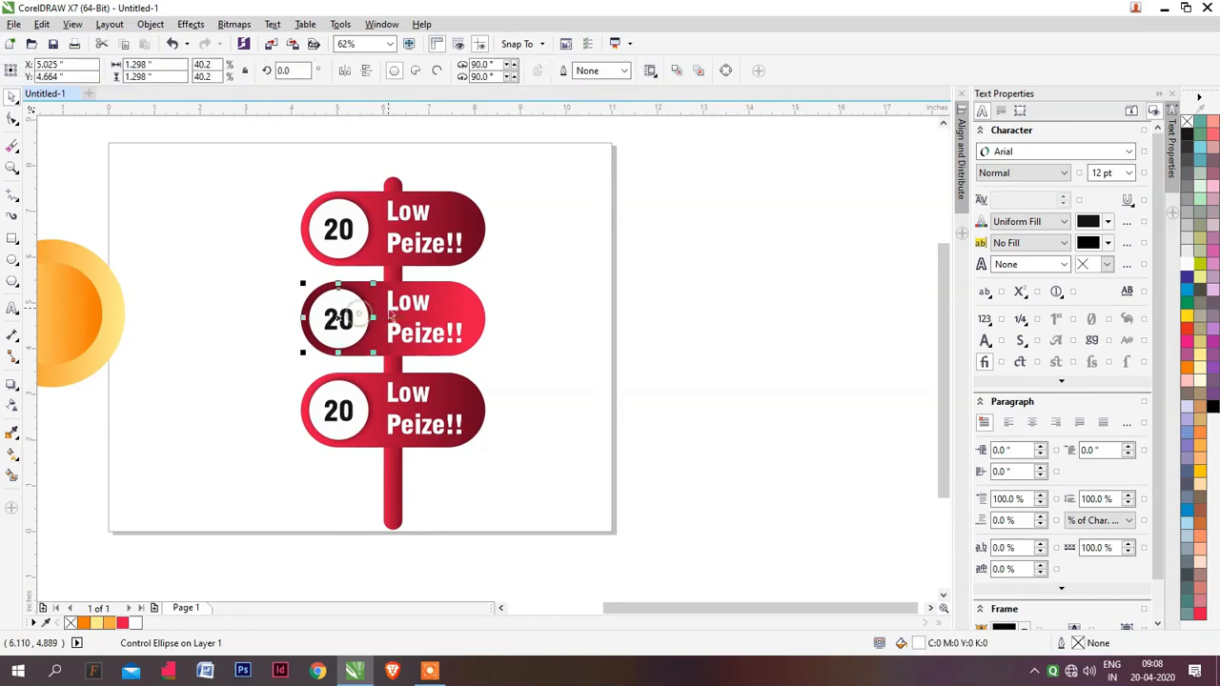
pyautogui.moveTo(540, 362); pyautogui.dragTo(385, 284)
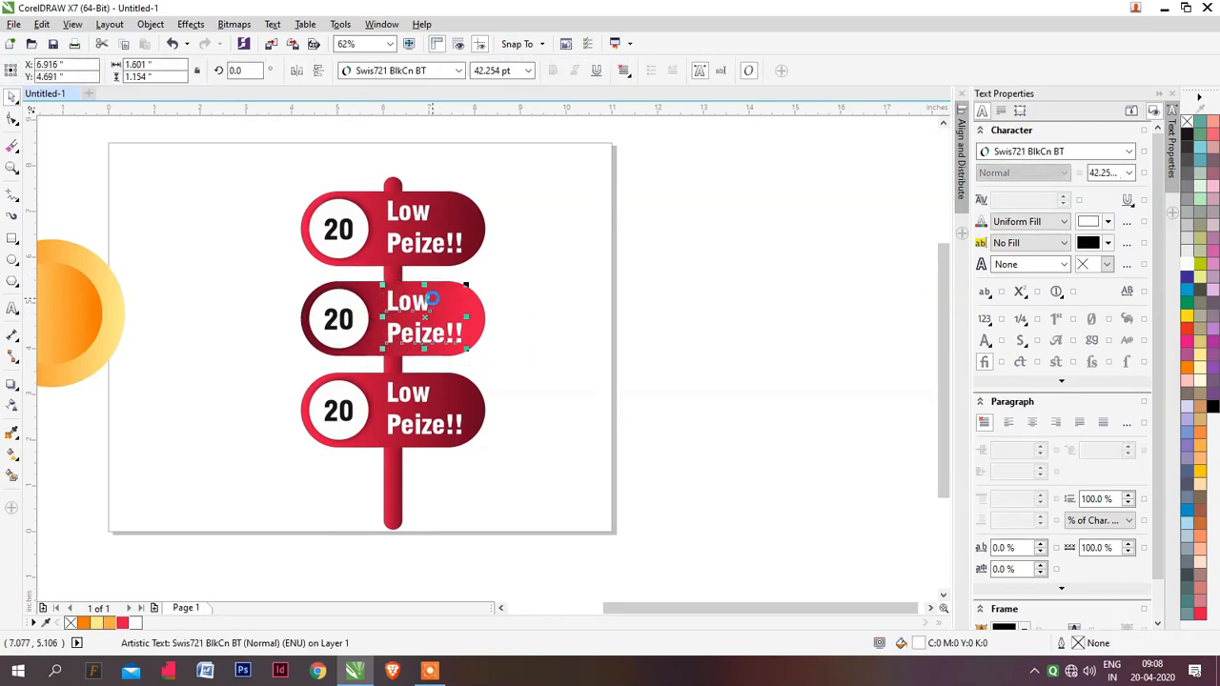
pyautogui.press('Delete')
pyautogui.moveTo(282, 346); pyautogui.dragTo(436, 354)
pyautogui.moveTo(341, 320); pyautogui.dragTo(436, 318)
pyautogui.moveTo(416, 251); pyautogui.dragTo(375, 349)
pyautogui.hotkey('ctrl', 'z')
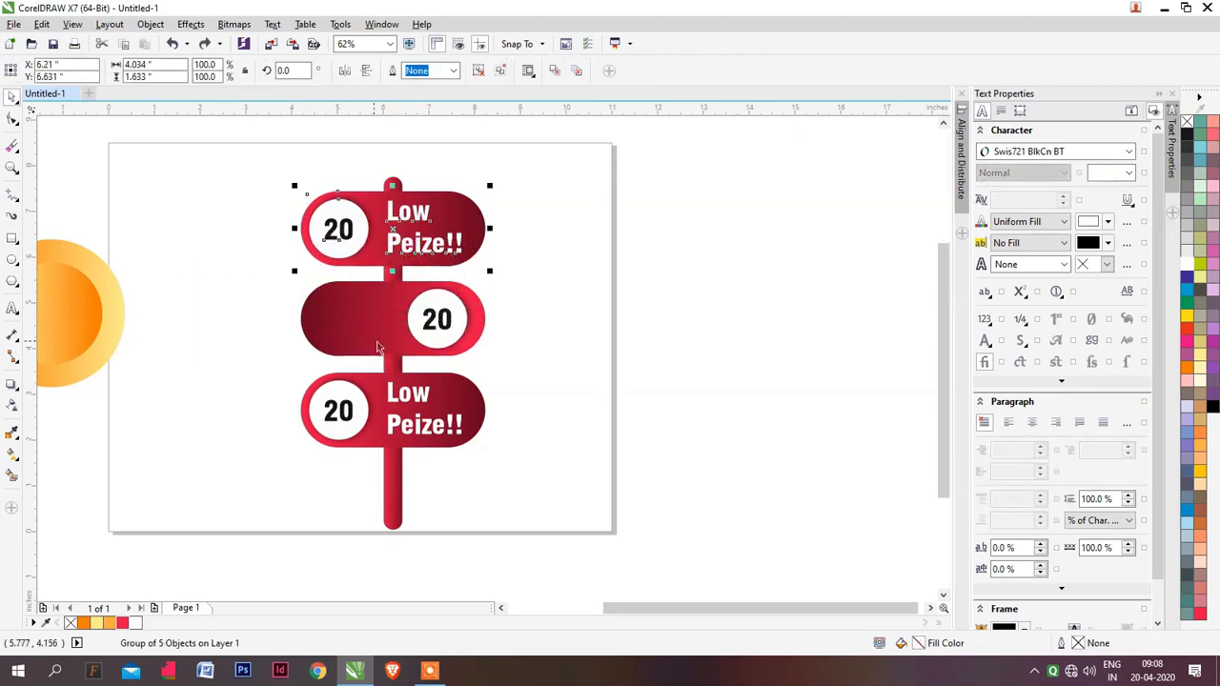
# Ungroup the bottom banner and copy its "Low Peize!!" text onto the middle banner, beside the circle on its left
pyautogui.click(408, 396)
pyautogui.keyDown('ctrl'); pyautogui.click(408, 395); pyautogui.keyUp('ctrl')
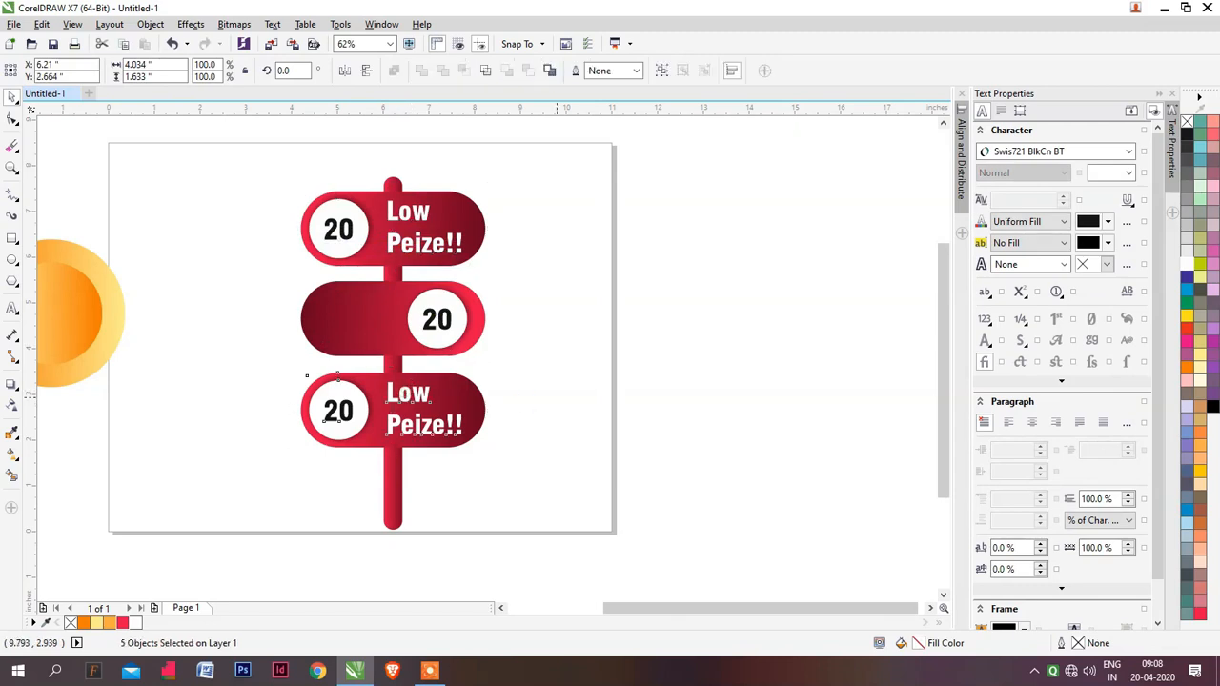
pyautogui.moveTo(404, 392); pyautogui.dragTo(385, 373)
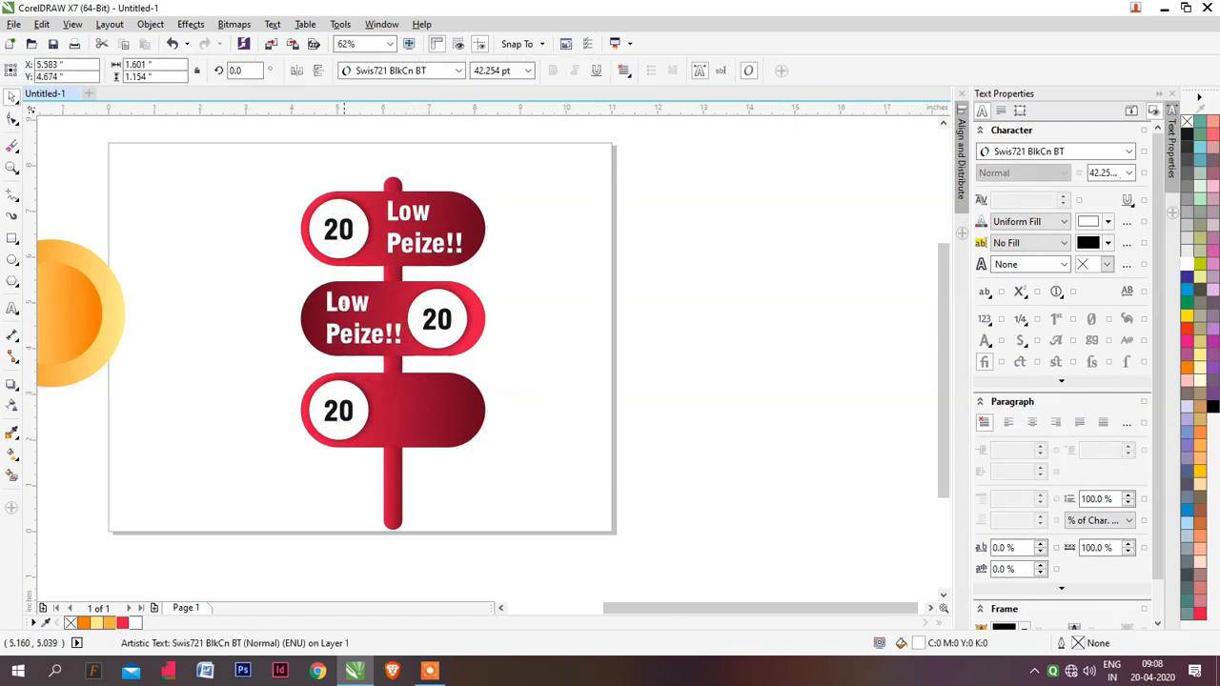
pyautogui.click(553, 350)
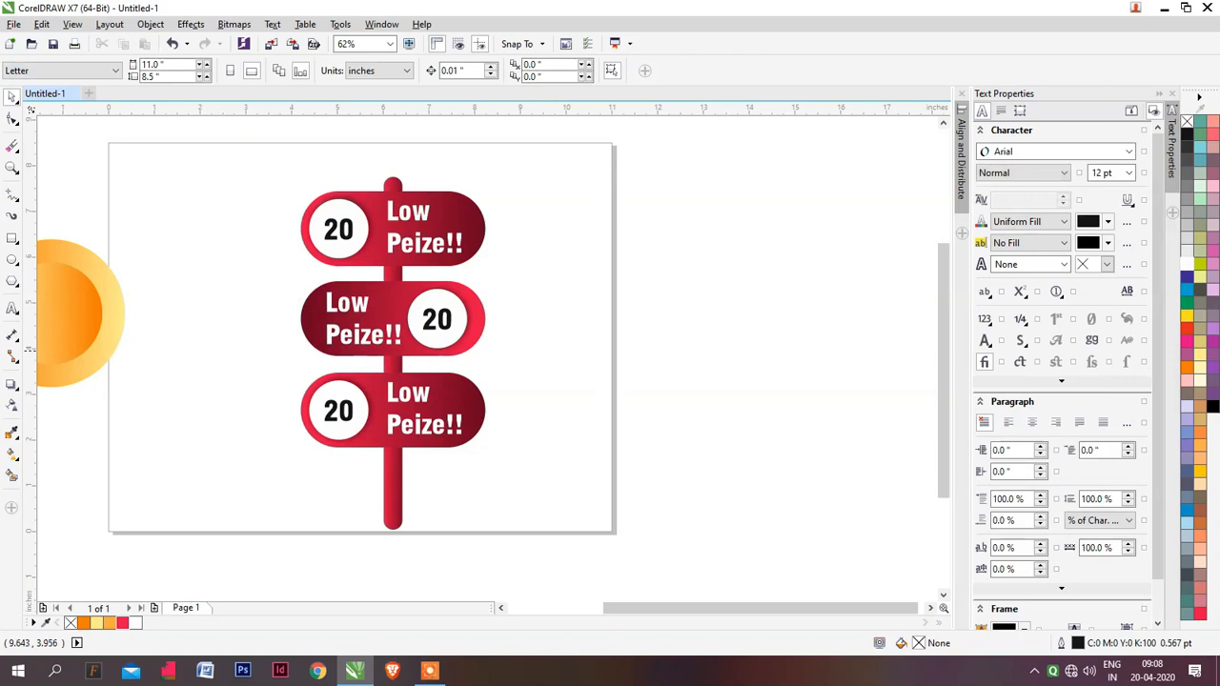
# Move all three banners together with the pole off the page, to the right of it
pyautogui.moveTo(250, 157); pyautogui.dragTo(505, 530)
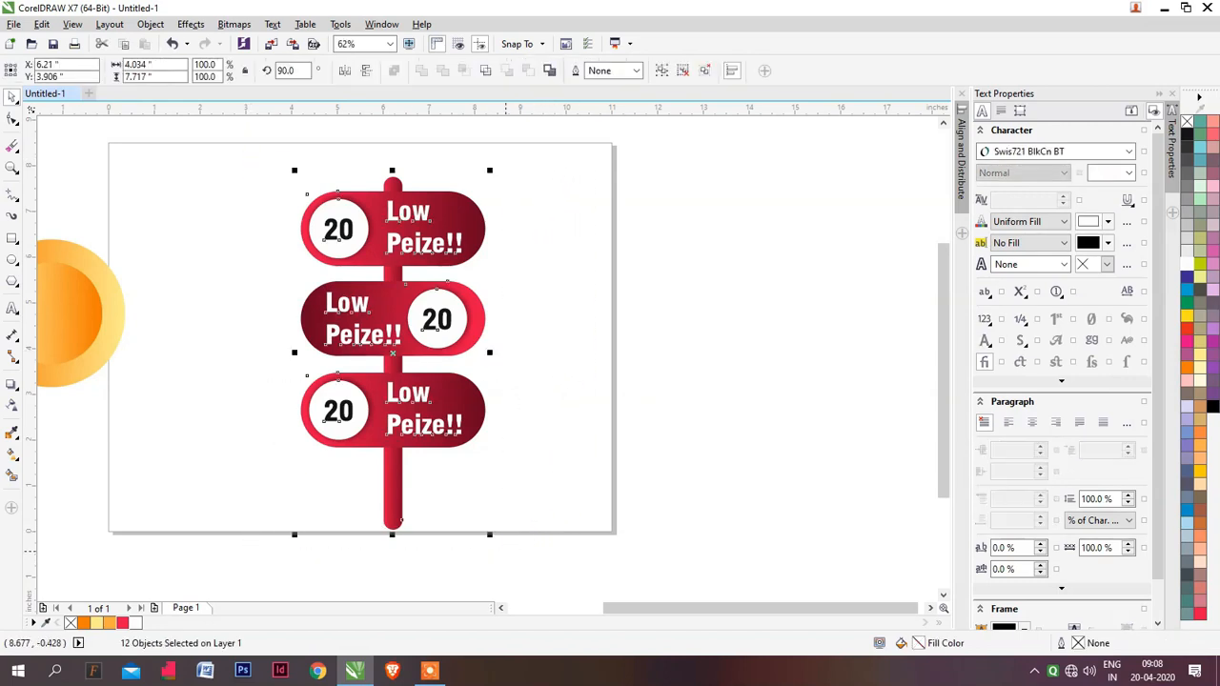
pyautogui.moveTo(323, 302); pyautogui.dragTo(459, 290)
# Move the middle banner's rectangle back onto the page by itself and set its rotation angle to 90 degrees
pyautogui.click(680, 261)
pyautogui.moveTo(610, 312); pyautogui.dragTo(465, 311)
pyautogui.doubleClick(289, 69)
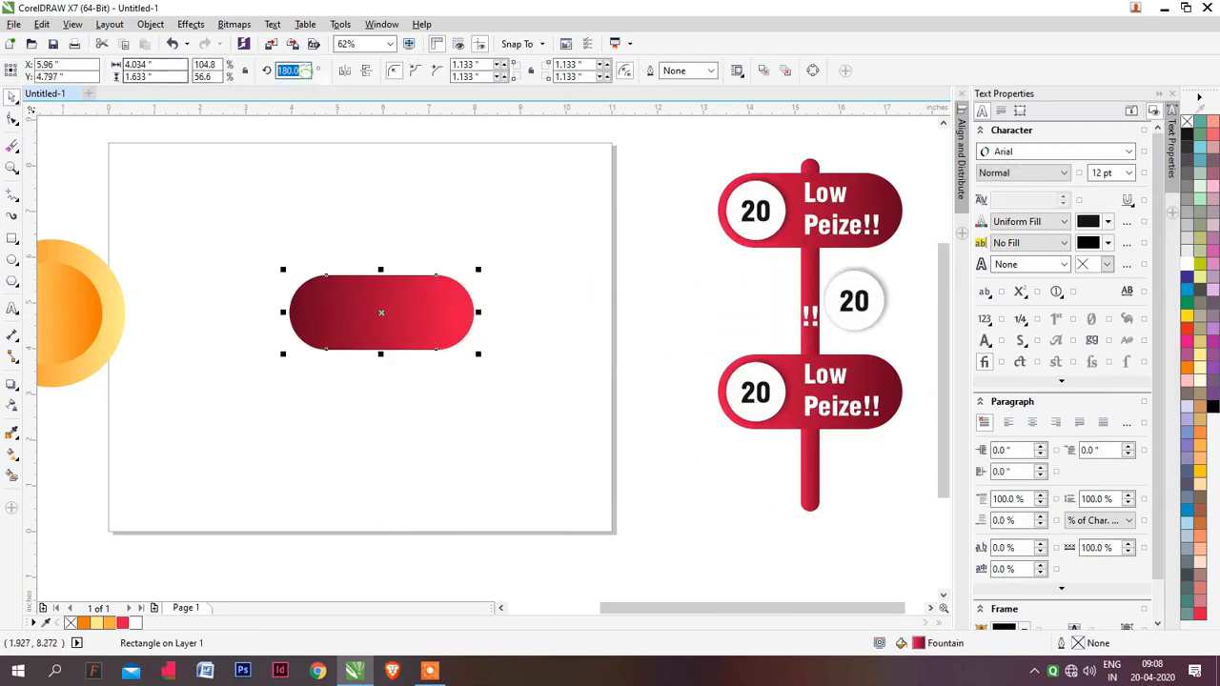
pyautogui.write('90')
pyautogui.press('Return')
# Narrow the upright rounded bar to about 1.08 in wide and create two adjoining copies of it side by side
pyautogui.moveTo(423, 312); pyautogui.dragTo(399, 313)
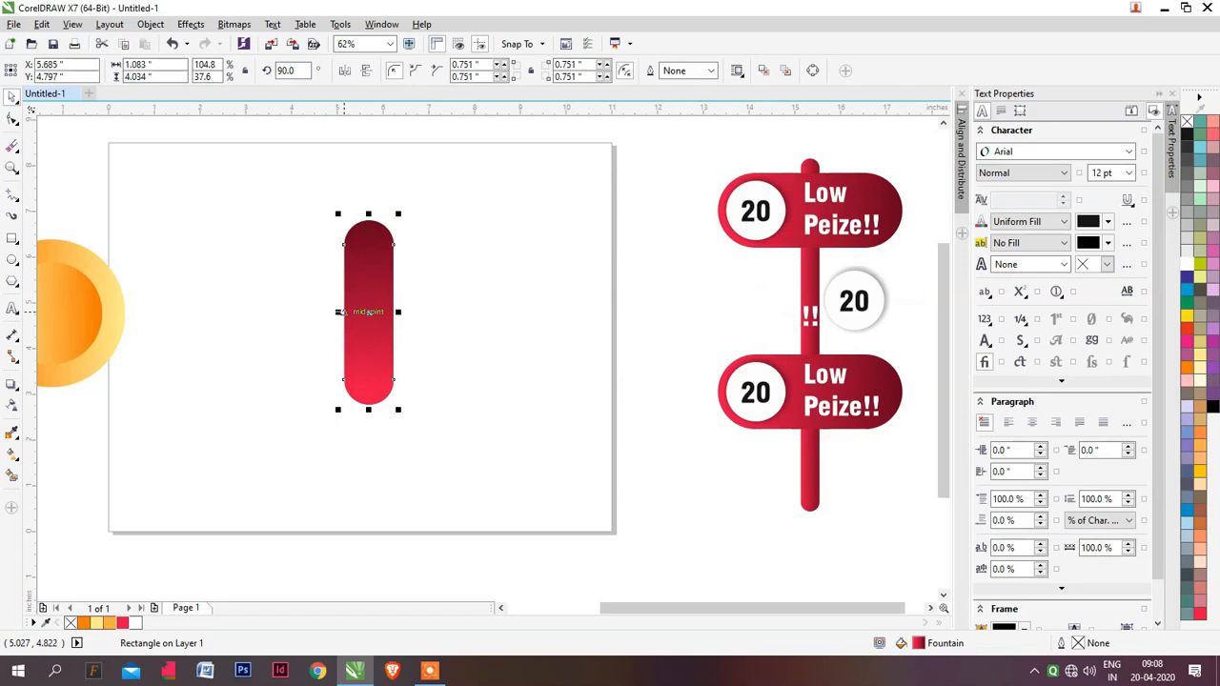
pyautogui.moveTo(367, 311)
pyautogui.mouseDown()
pyautogui.moveTo(339, 312)
pyautogui.moveTo(420, 311)
pyautogui.moveTo(366, 311)
pyautogui.mouseUp()
pyautogui.click(340, 314)
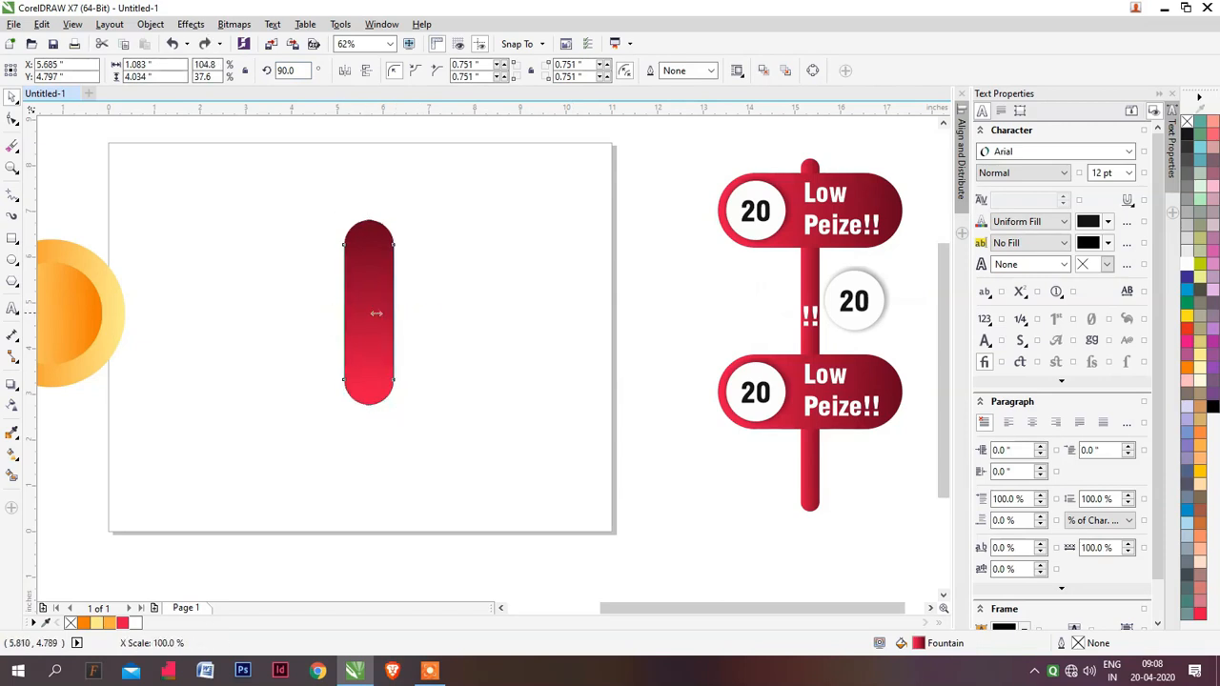
pyautogui.moveTo(392, 312); pyautogui.dragTo(401, 312)
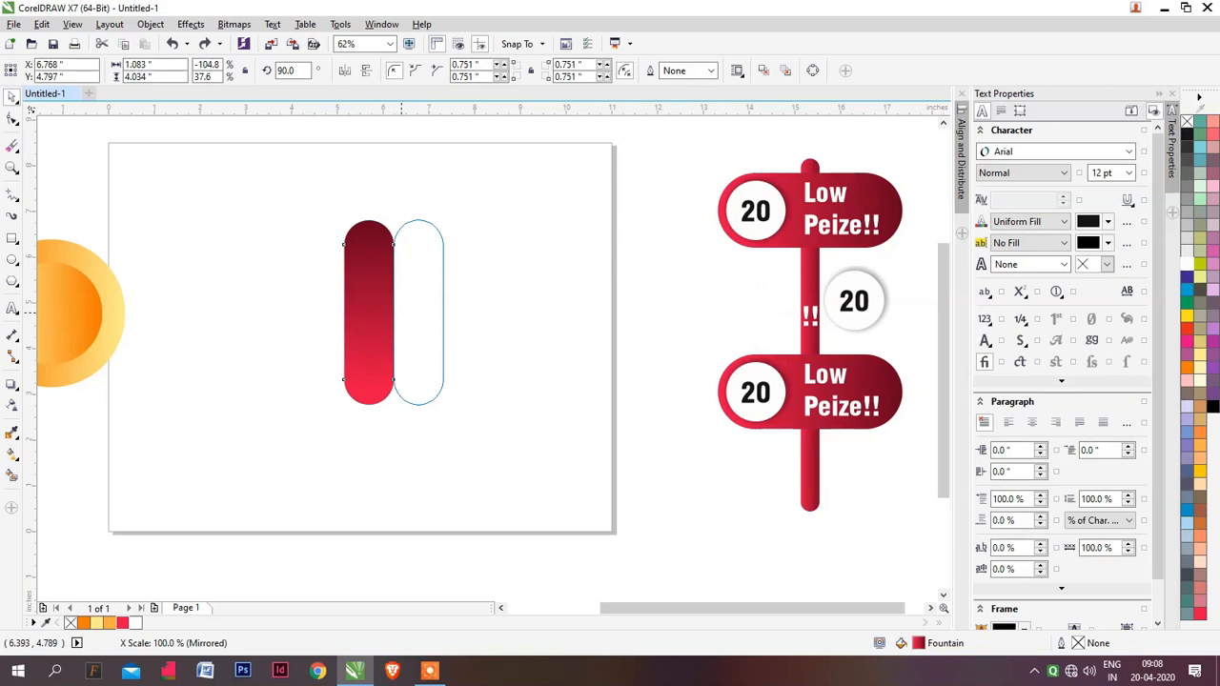
pyautogui.moveTo(399, 312); pyautogui.dragTo(451, 305)
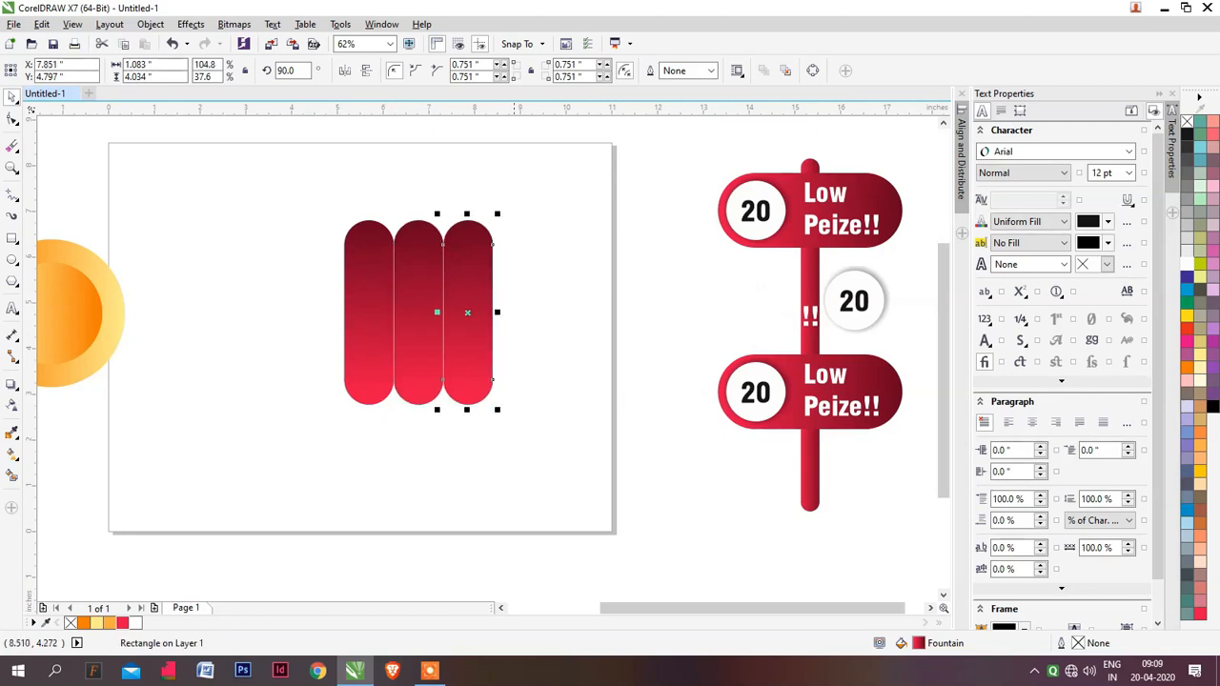
pyautogui.click(355, 334)
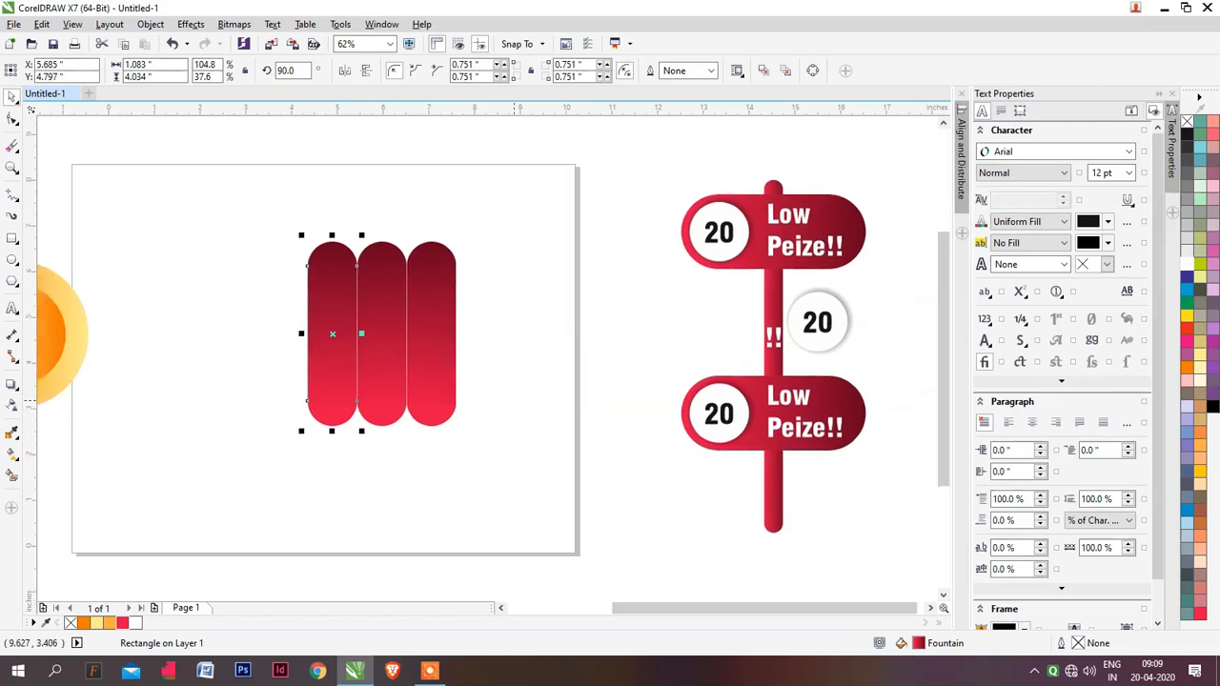
pyautogui.click(1189, 375)
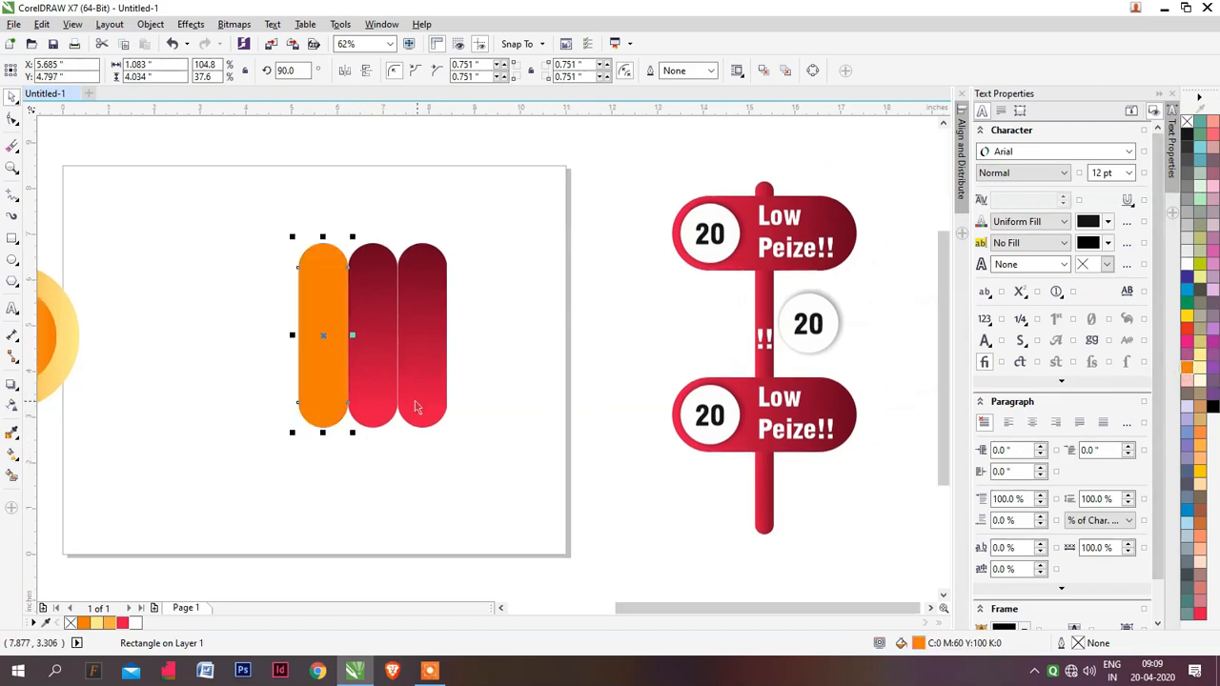
pyautogui.hotkey('ctrl', 'z')
# Fill the middle bar with orange (M60 Y100), the left bar with light orange (M40 Y80) and the right bar with peach (M40 Y60)
pyautogui.click(382, 383)
pyautogui.click(1191, 372)
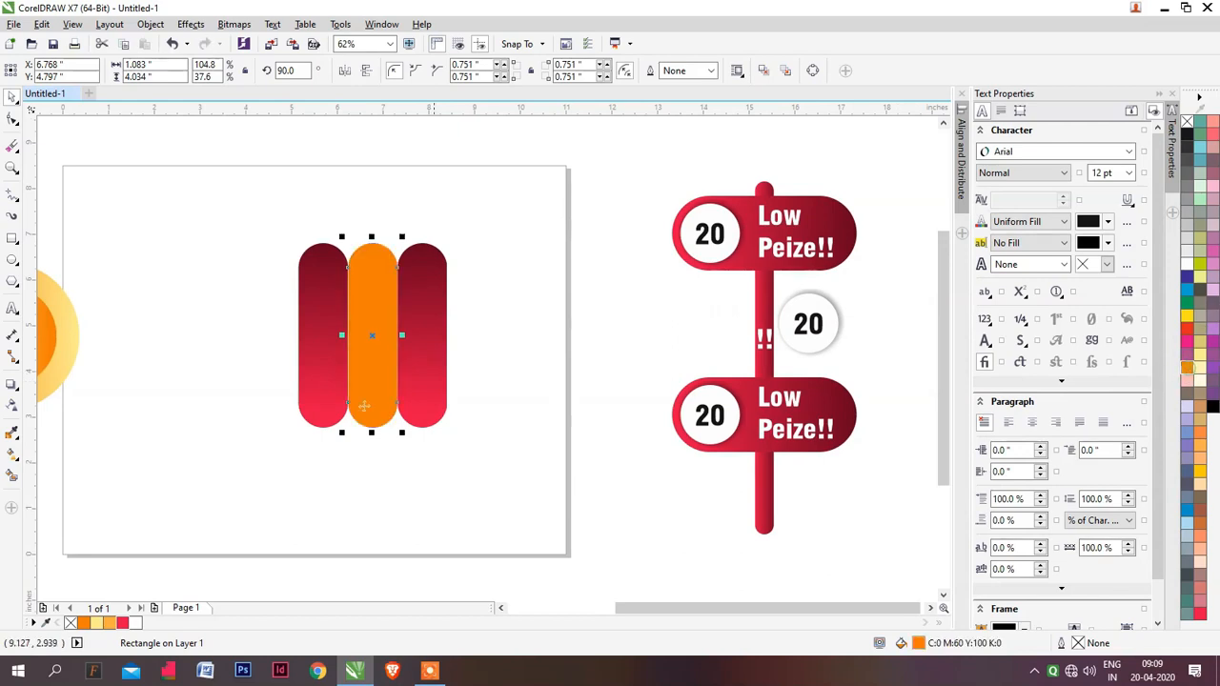
pyautogui.click(322, 362)
pyautogui.click(1197, 470)
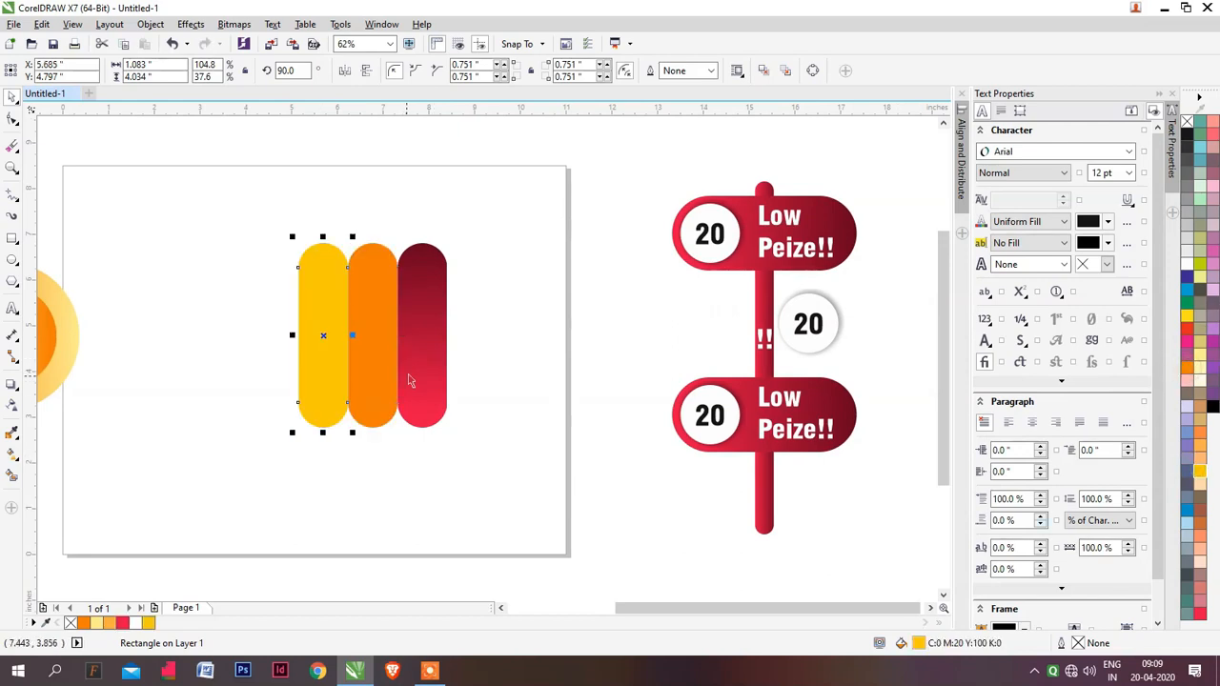
pyautogui.click(1201, 447)
pyautogui.click(426, 365)
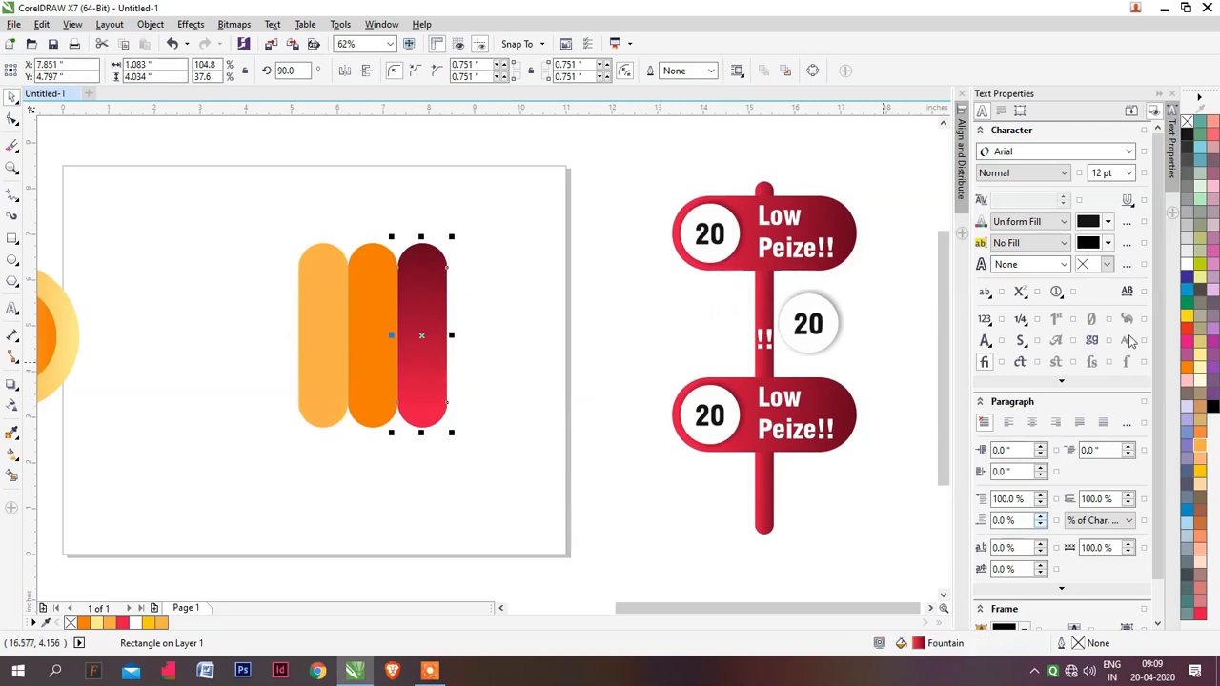
pyautogui.click(1200, 459)
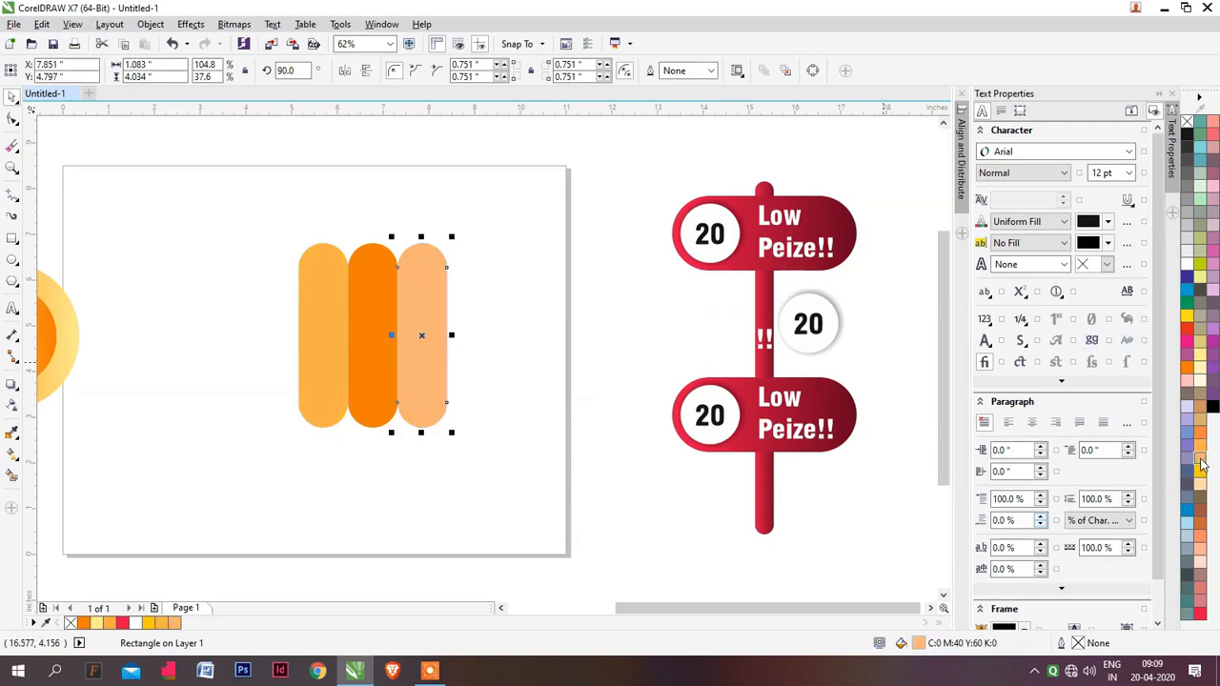
pyautogui.click(518, 349)
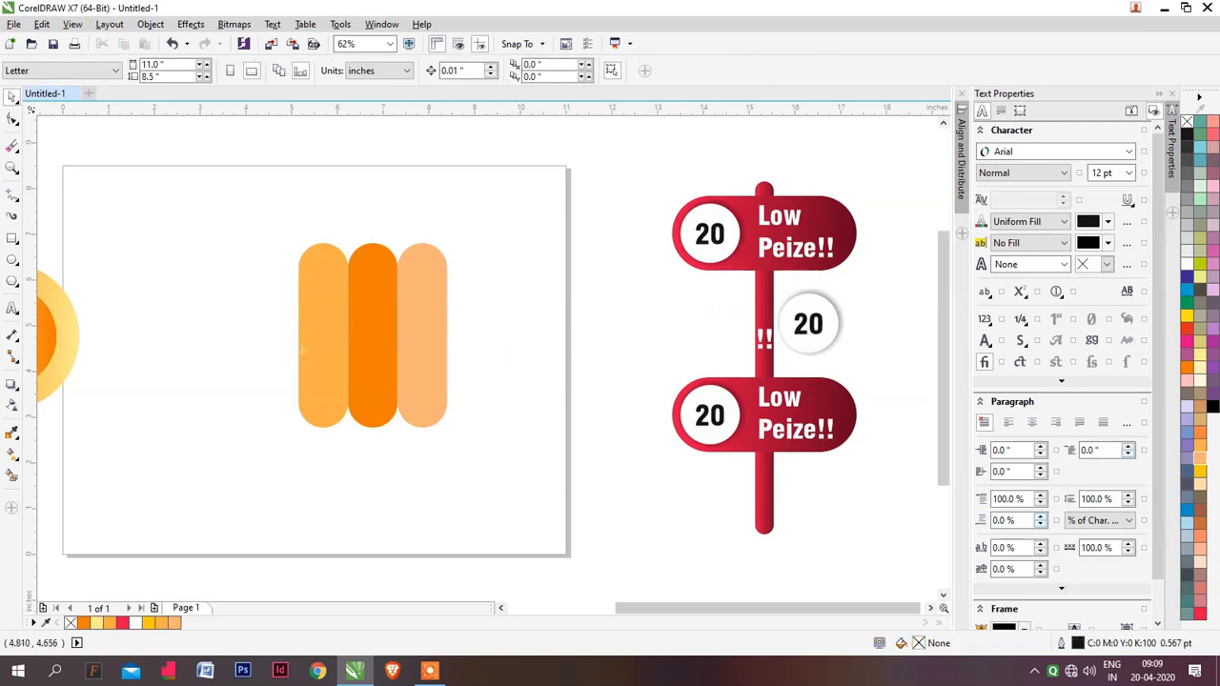
# Duplicate the middle orange bar, widening the copy to 3.25 in across all three bars, and move it down over their lower part
pyautogui.press('Tab')
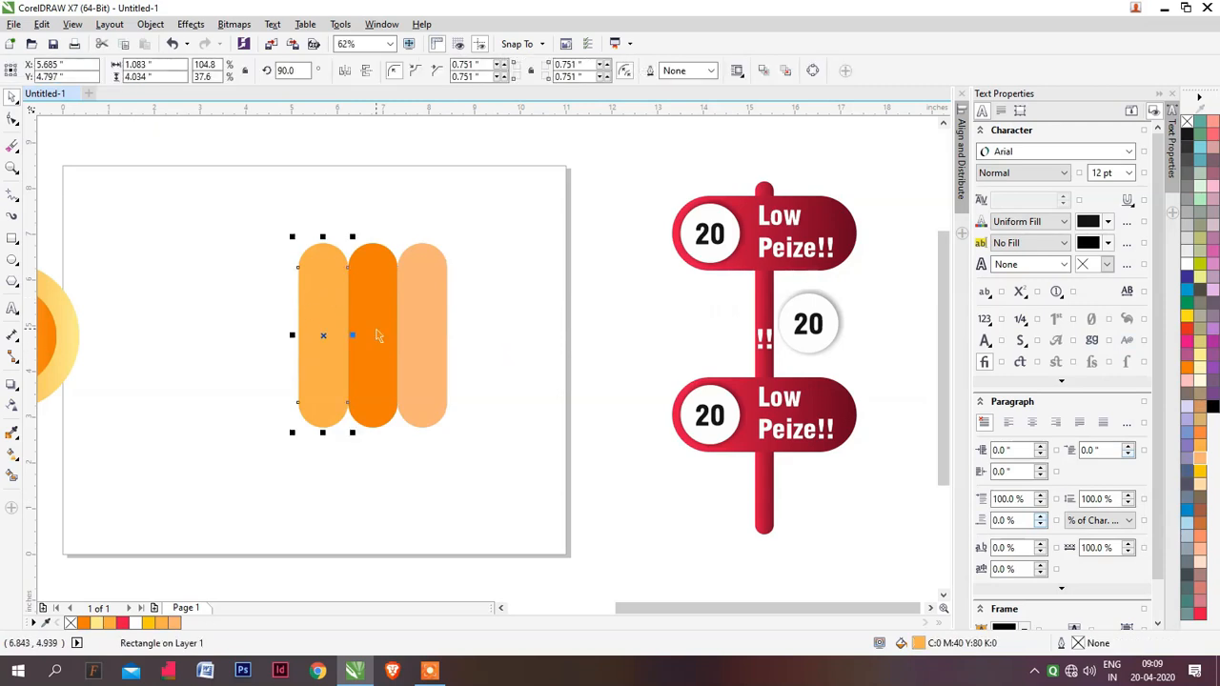
pyautogui.click(379, 329)
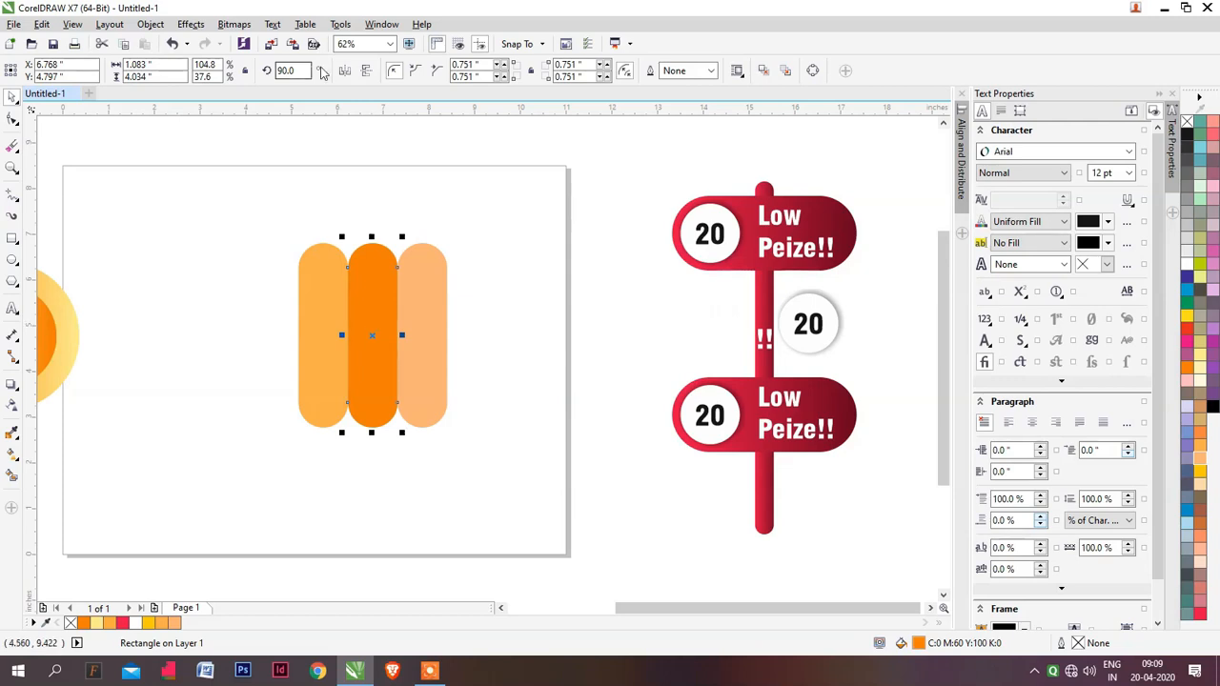
pyautogui.moveTo(341, 334); pyautogui.dragTo(299, 334)
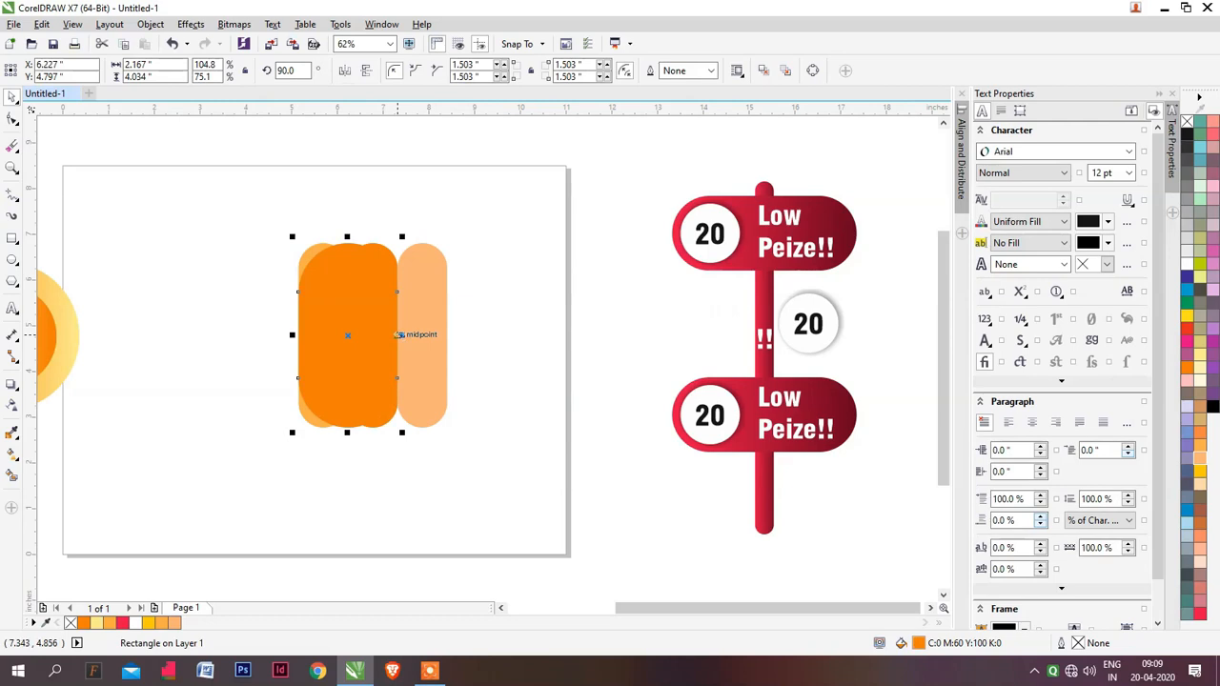
pyautogui.moveTo(400, 335); pyautogui.dragTo(446, 335)
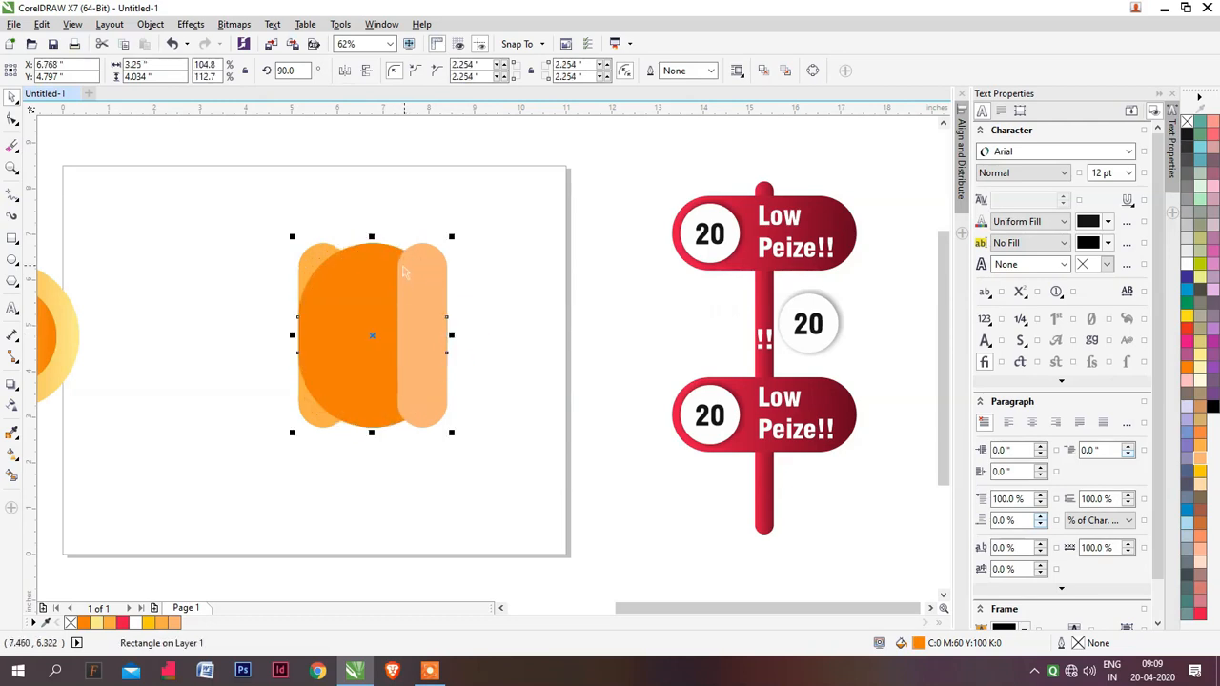
pyautogui.moveTo(373, 306); pyautogui.dragTo(373, 371)
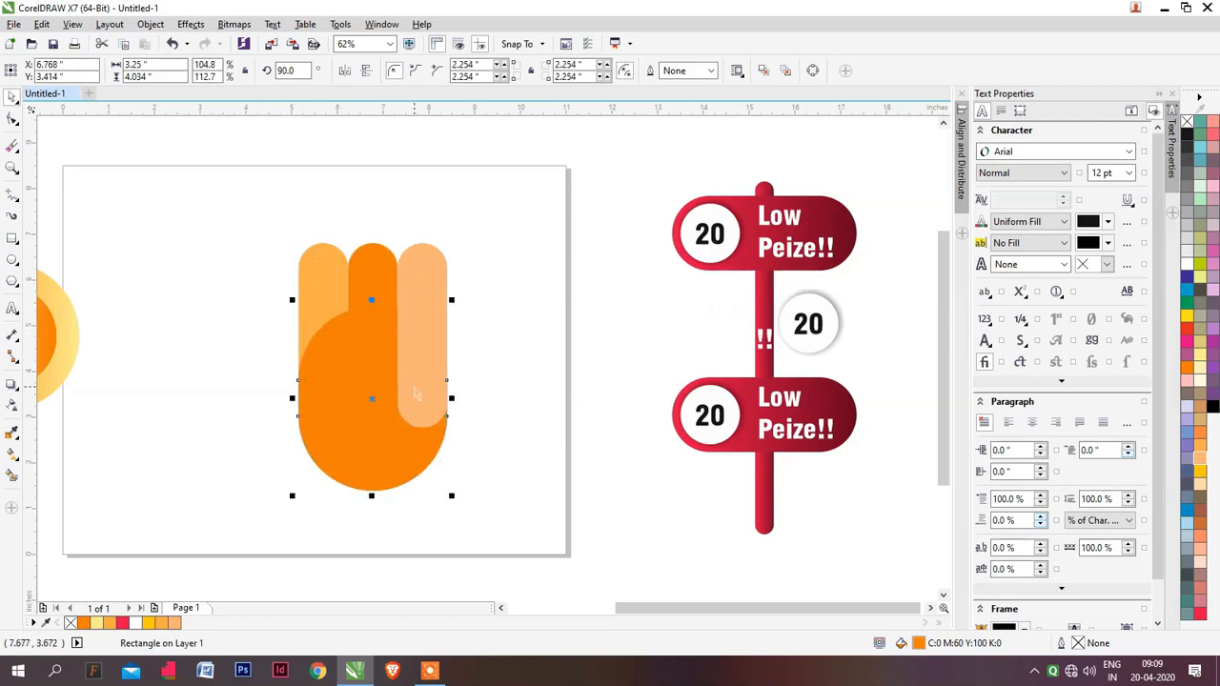
# Set all corner radii of the wide shape to 1.3 in and fill it with 90% black
pyautogui.click(464, 64)
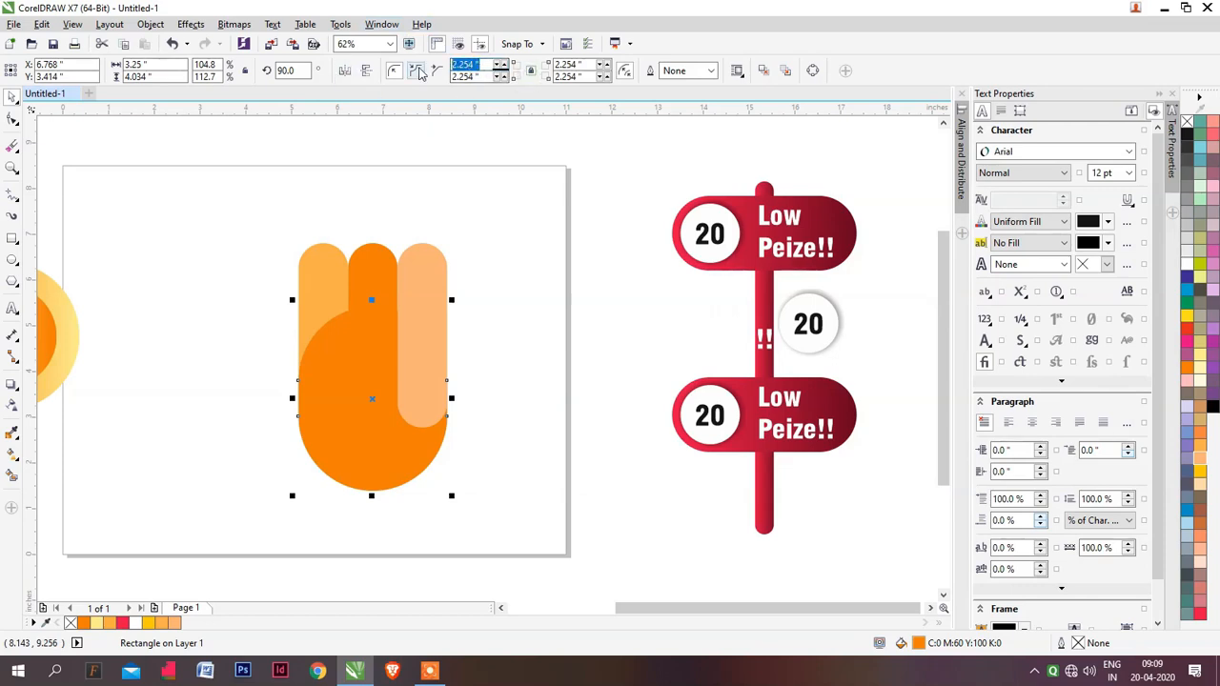
pyautogui.write('1')
pyautogui.press('Return')
pyautogui.press('Tab')
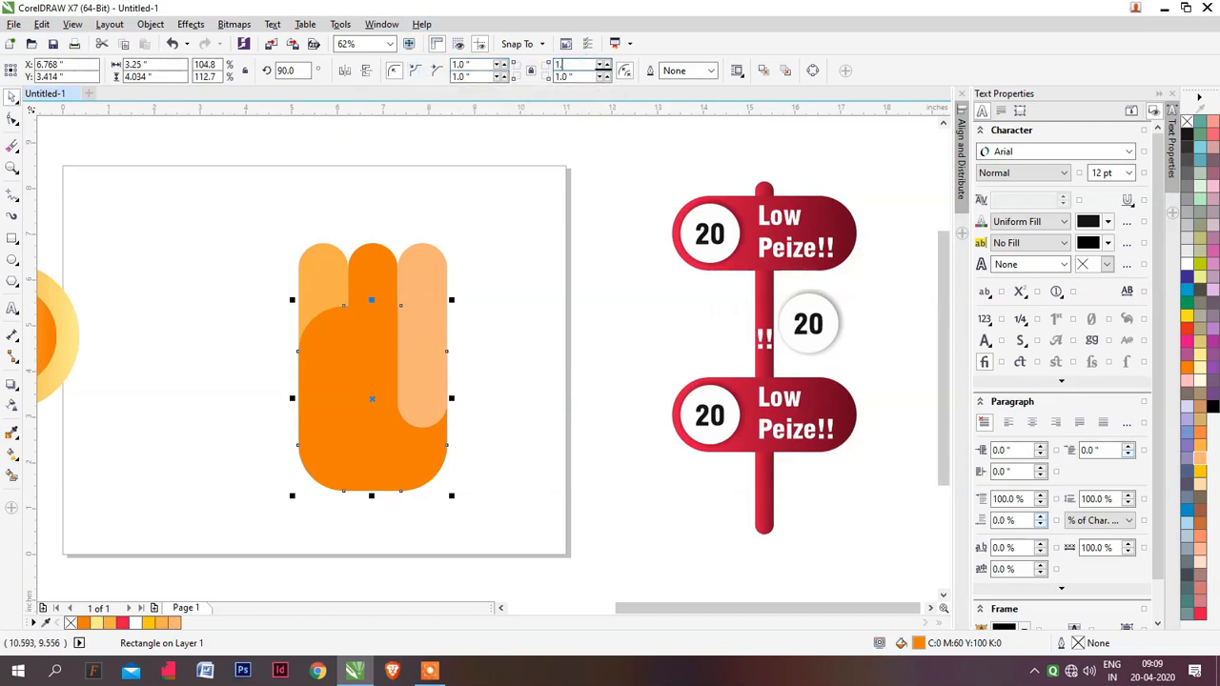
pyautogui.press('Return')
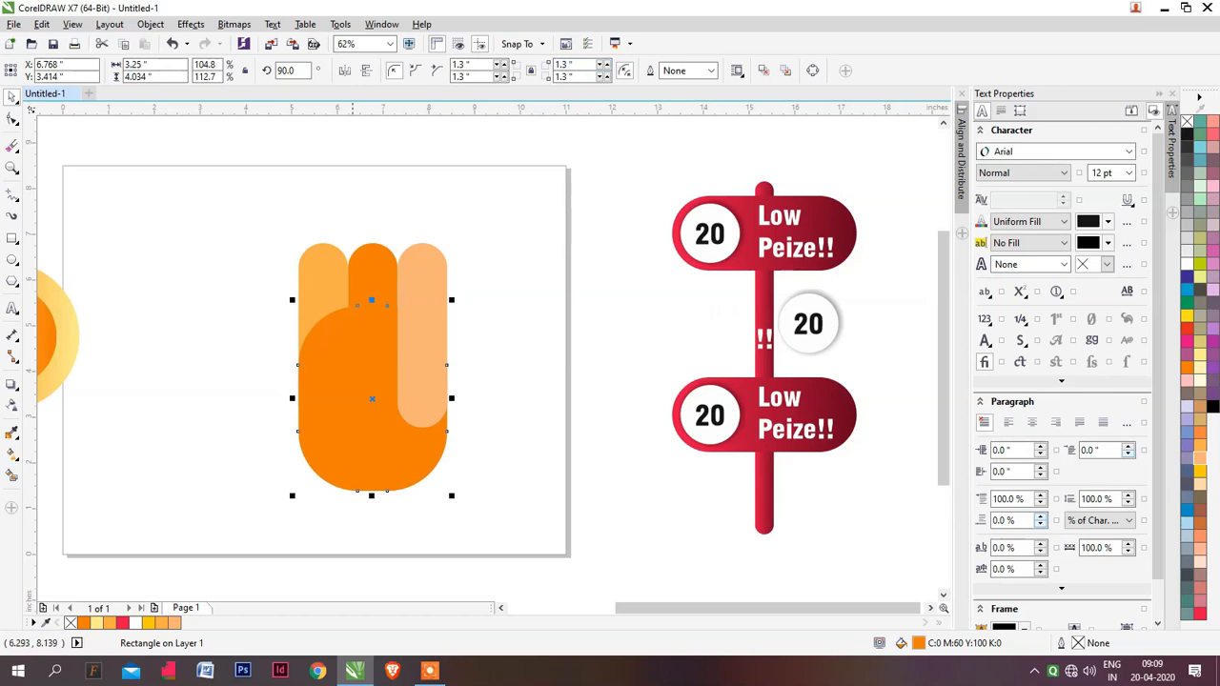
pyautogui.click(1188, 132)
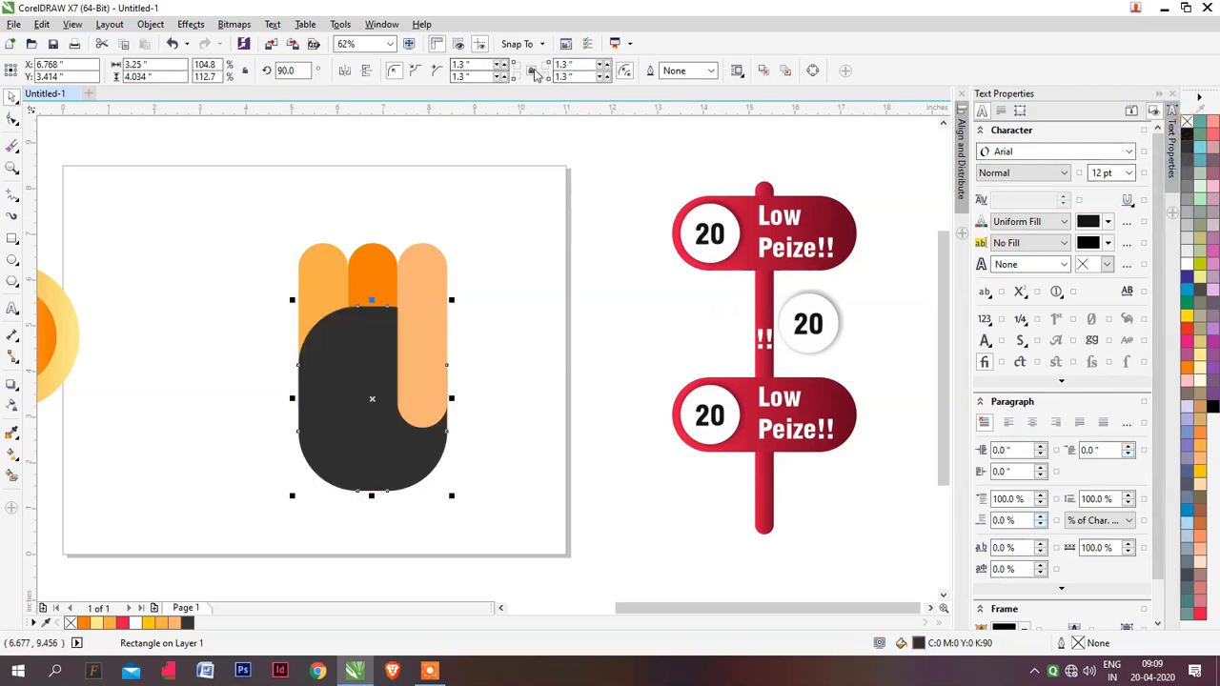
# Set only the dark shape's two upper corner radii to 0 and bring it in front of the bars
pyautogui.tripleClick(474, 64)
pyautogui.write('0')
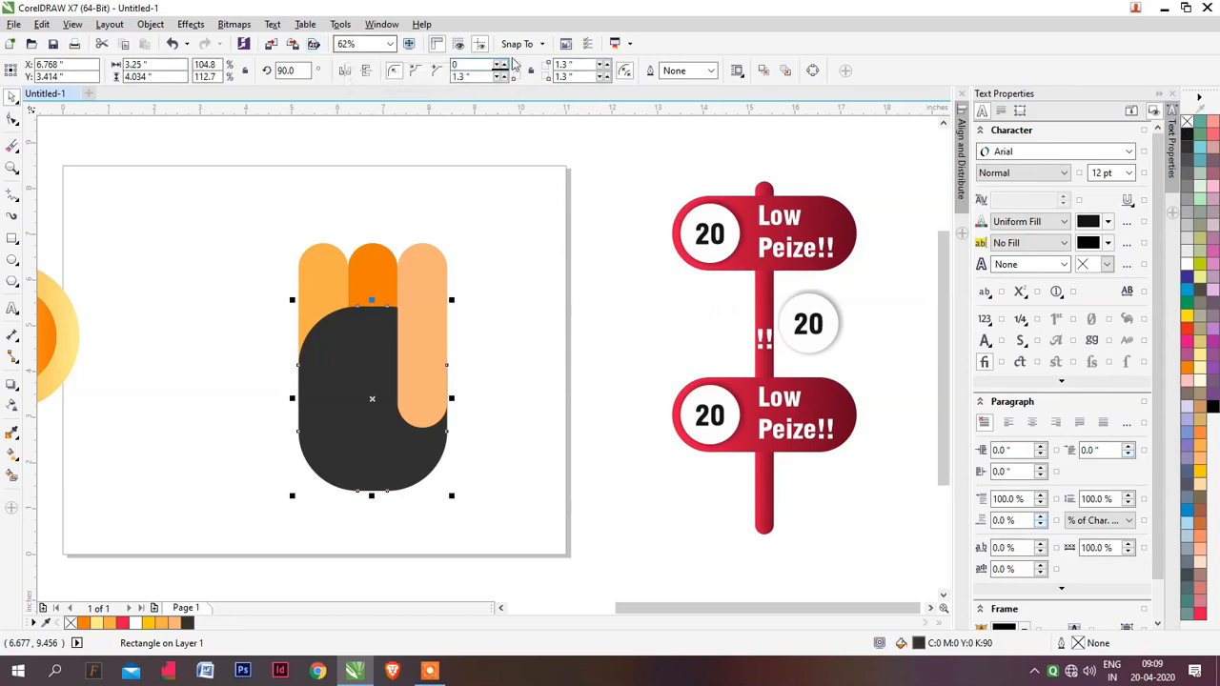
pyautogui.press('Tab')
pyautogui.write('0')
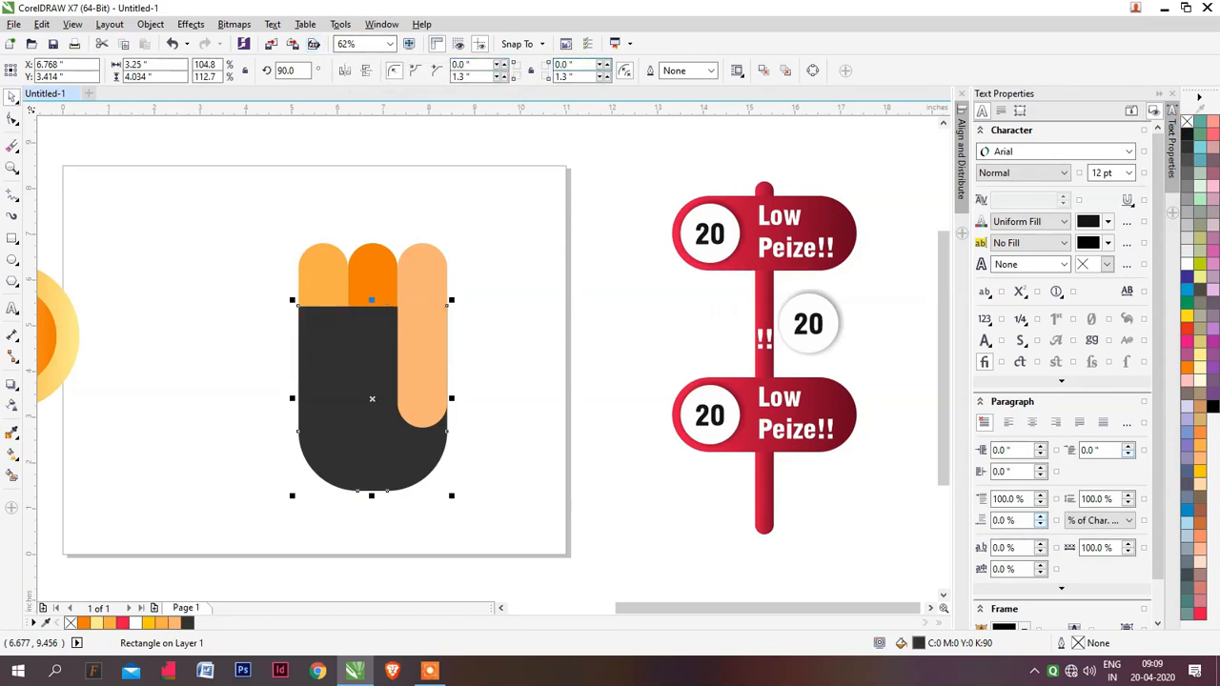
pyautogui.press('Return')
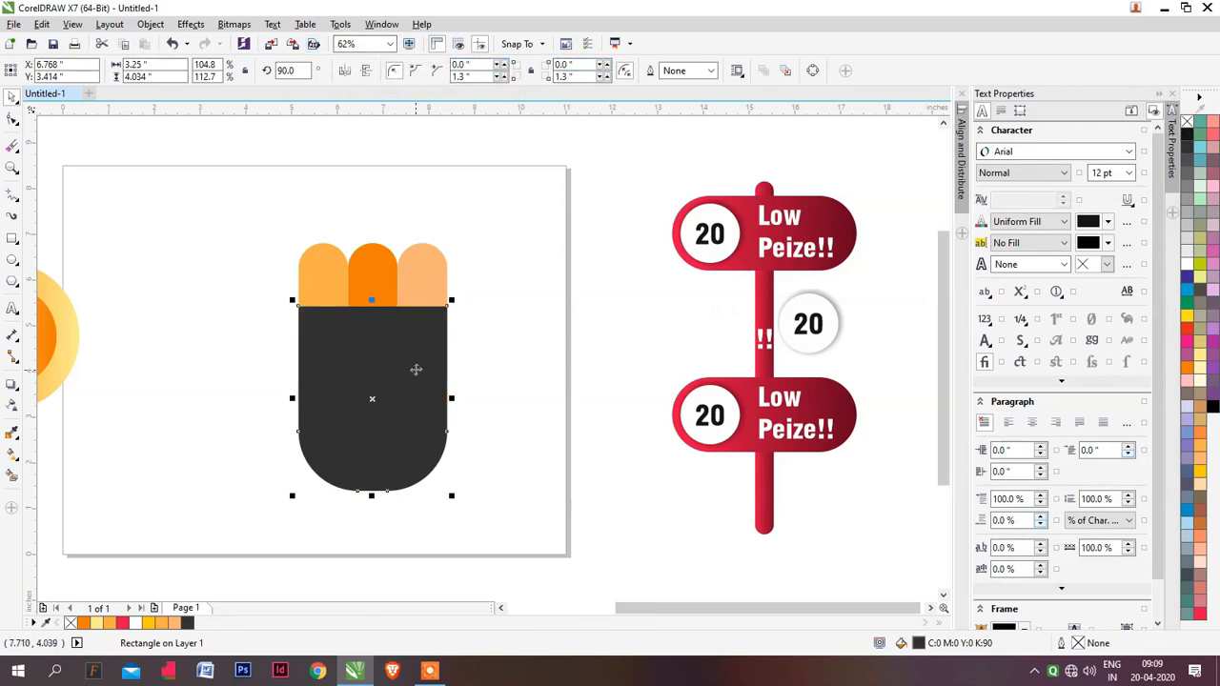
# Shorten the dark block from above to about 2.09 in high and stretch the three bars upward to about 6.16 in tall
pyautogui.moveTo(377, 307); pyautogui.dragTo(372, 391)
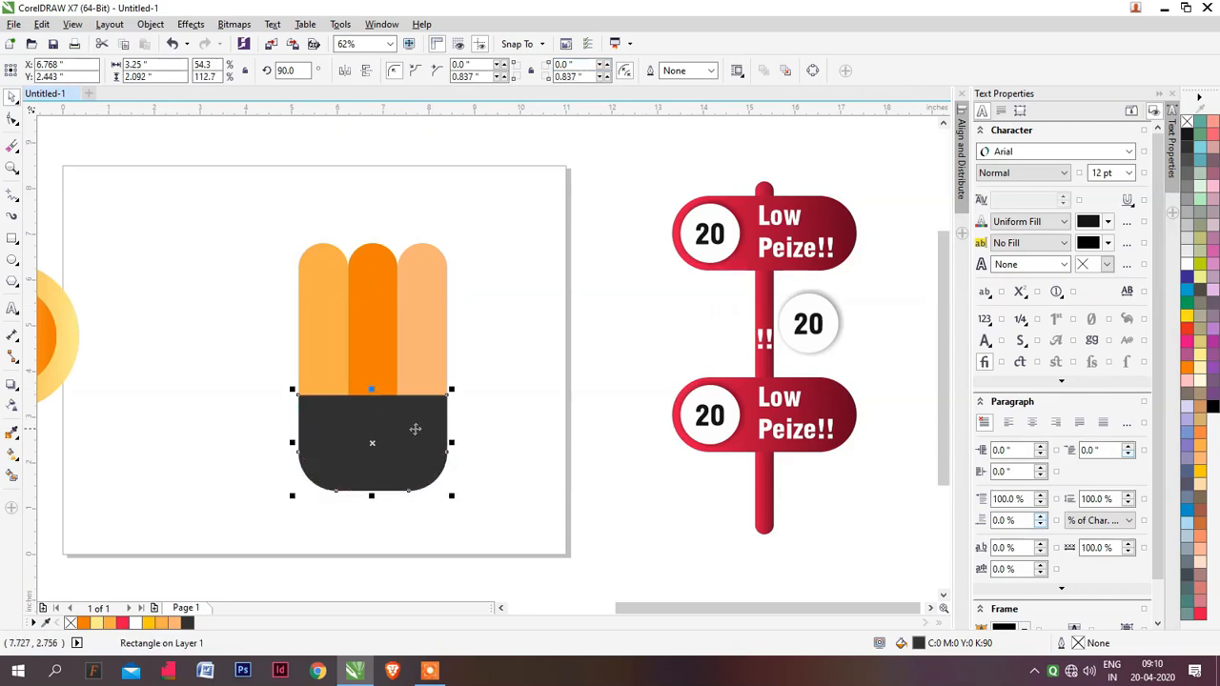
pyautogui.click(335, 339)
pyautogui.keyDown('shift'); pyautogui.click(428, 285); pyautogui.keyUp('shift')
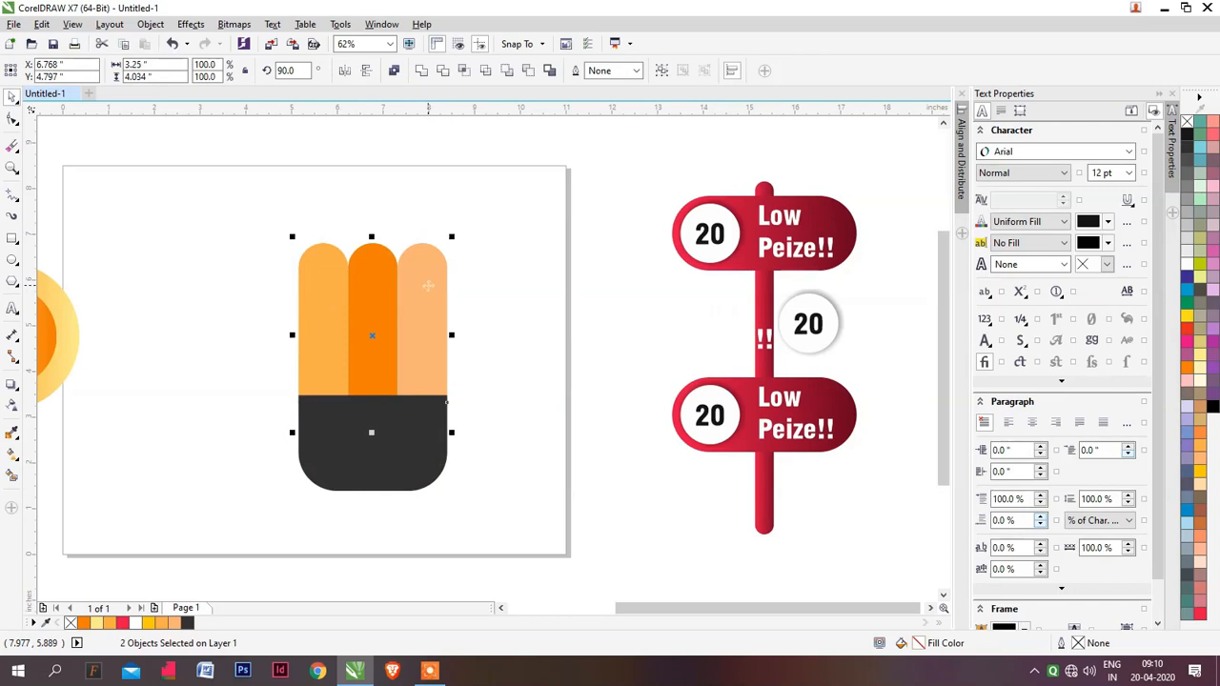
pyautogui.moveTo(371, 240); pyautogui.dragTo(372, 141)
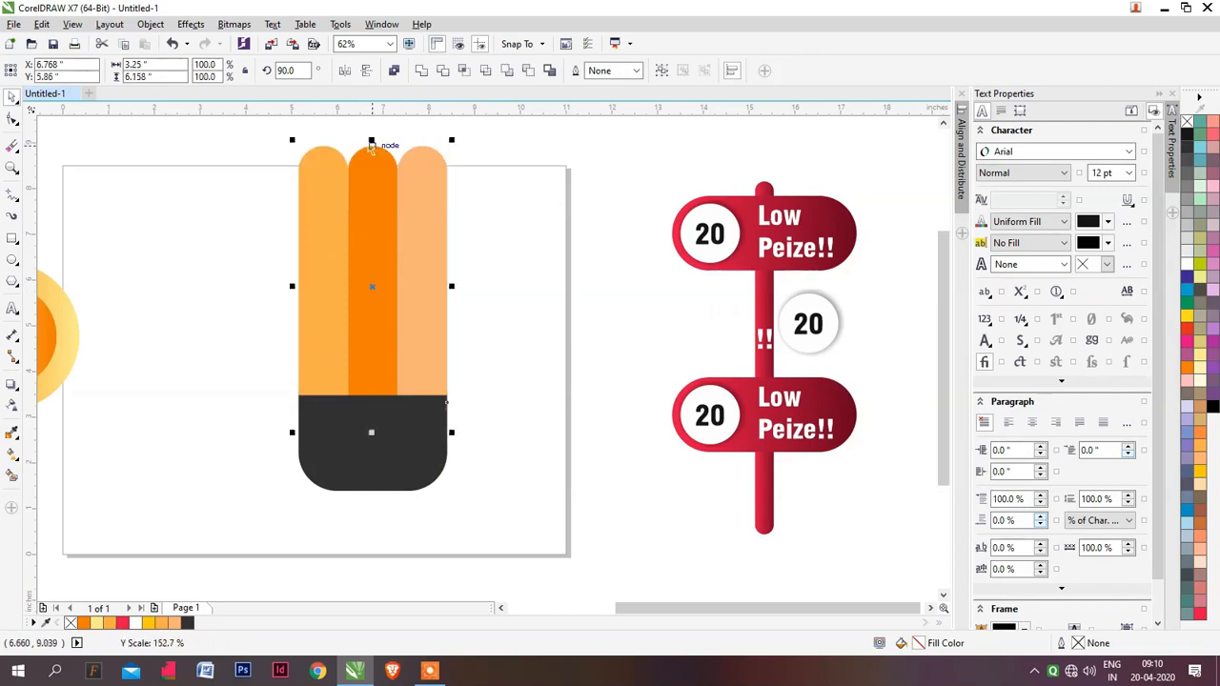
# Move the three bars and the dark block together down toward the page's lower edge
pyautogui.click(252, 281)
pyautogui.moveTo(257, 119)
pyautogui.mouseDown()
pyautogui.moveTo(357, 259)
pyautogui.moveTo(457, 496)
pyautogui.mouseUp()
pyautogui.moveTo(445, 335)
pyautogui.mouseDown()
pyautogui.moveTo(426, 408)
pyautogui.moveTo(439, 403)
pyautogui.mouseUp()
pyautogui.click(497, 382)
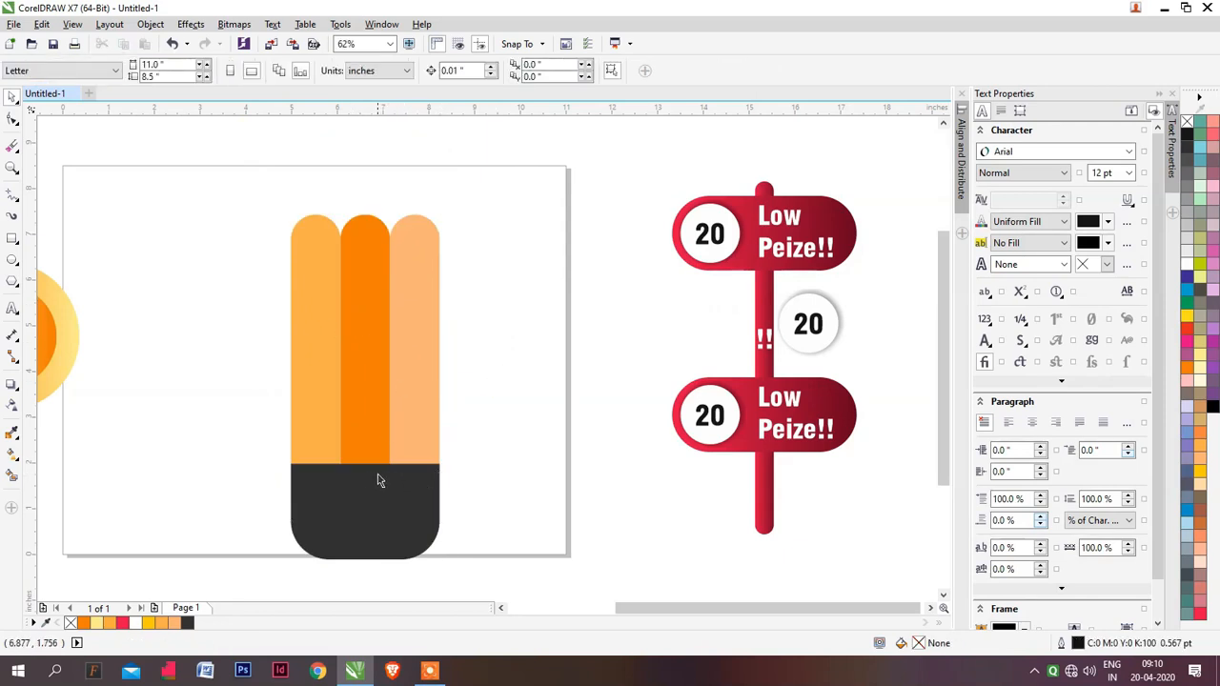
# Draw a square shape about 2.2 in wide in the empty area to the left of the bars
pyautogui.click(12, 238)
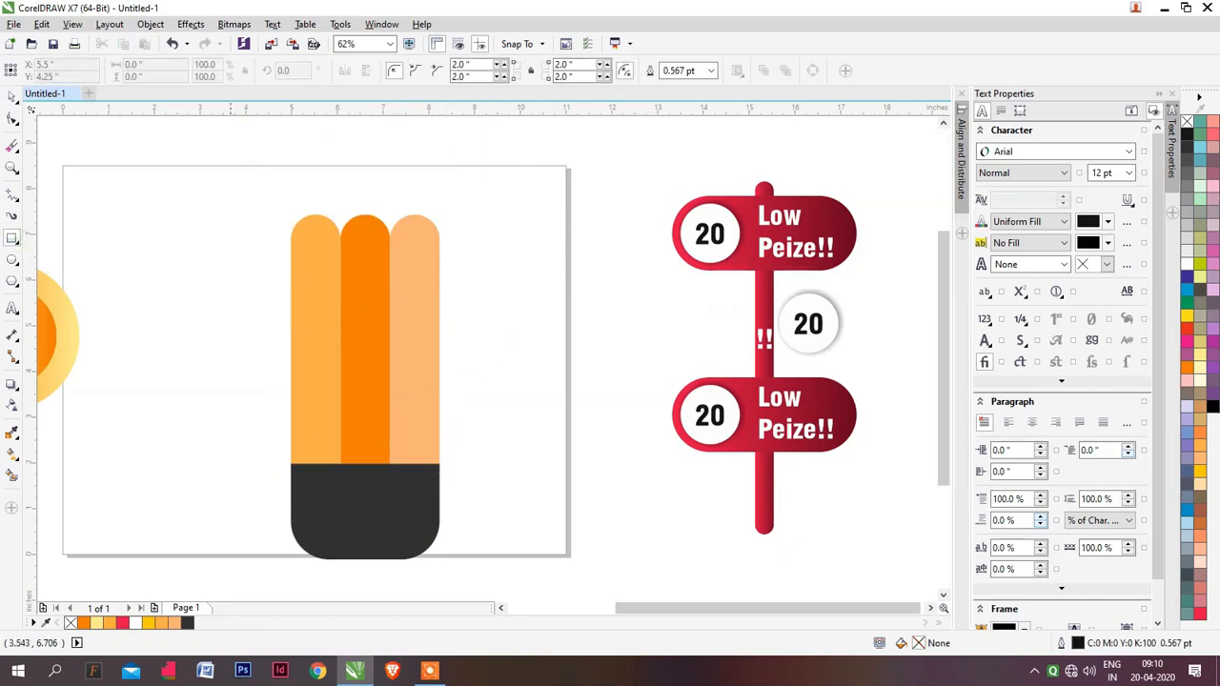
pyautogui.hscroll(-2, 477, 362)
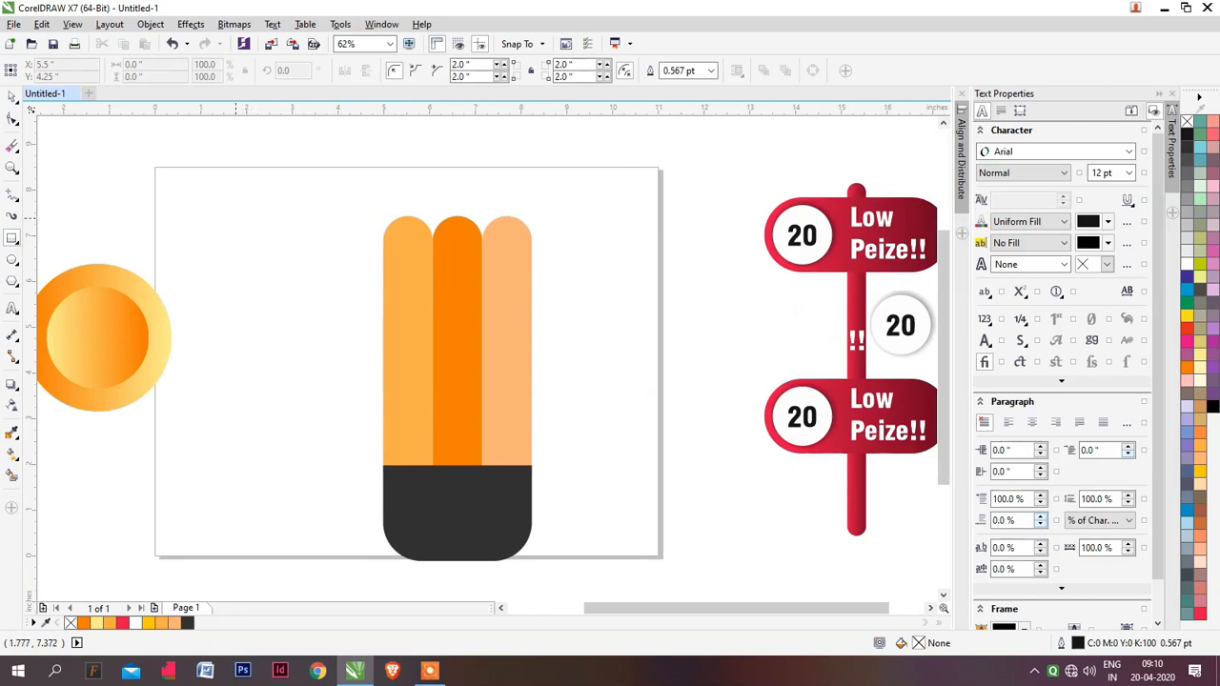
pyautogui.moveTo(213, 206); pyautogui.dragTo(383, 333)
pyautogui.hotkey('ctrl', 'z')
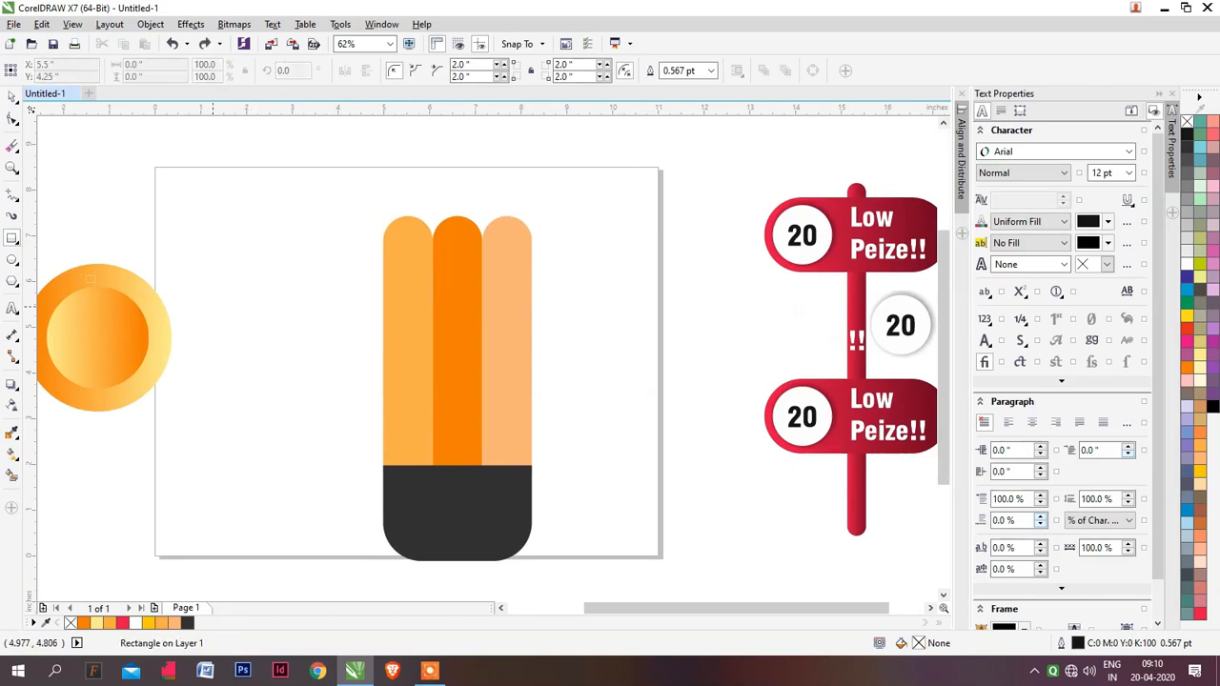
pyautogui.moveTo(237, 220); pyautogui.dragTo(347, 330)
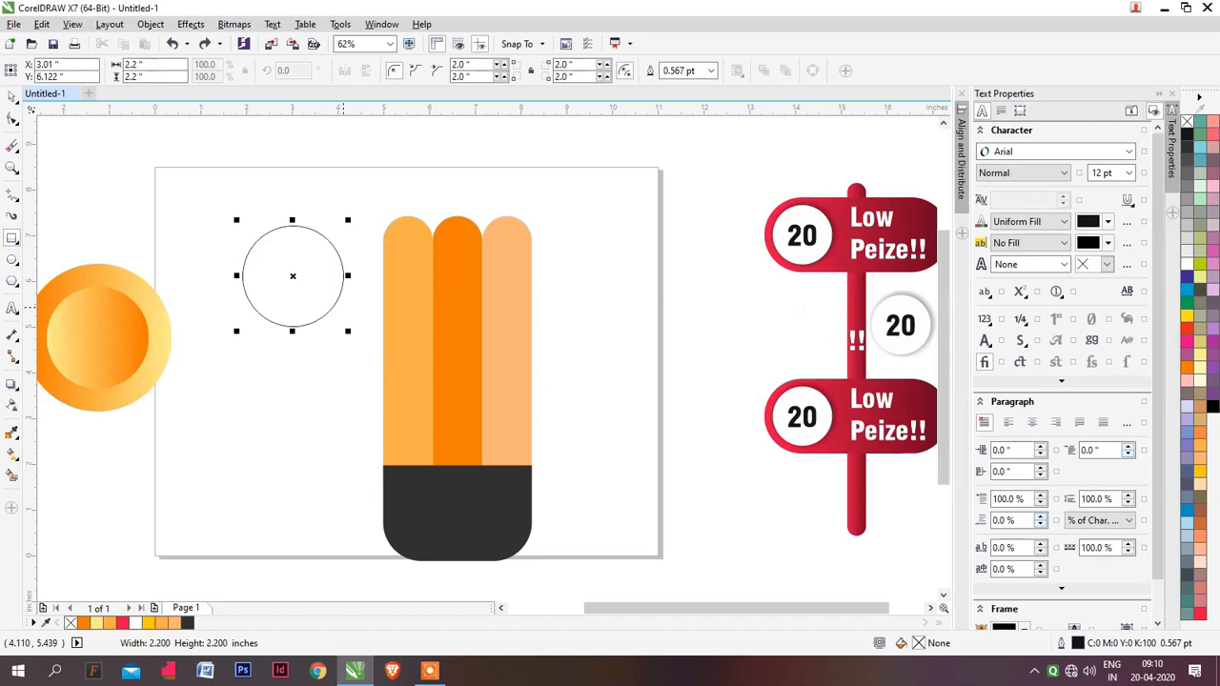
pyautogui.press('space')
# Set the new square's corner radii to 0 and rotate it 45 degrees into a diamond
pyautogui.click(460, 63)
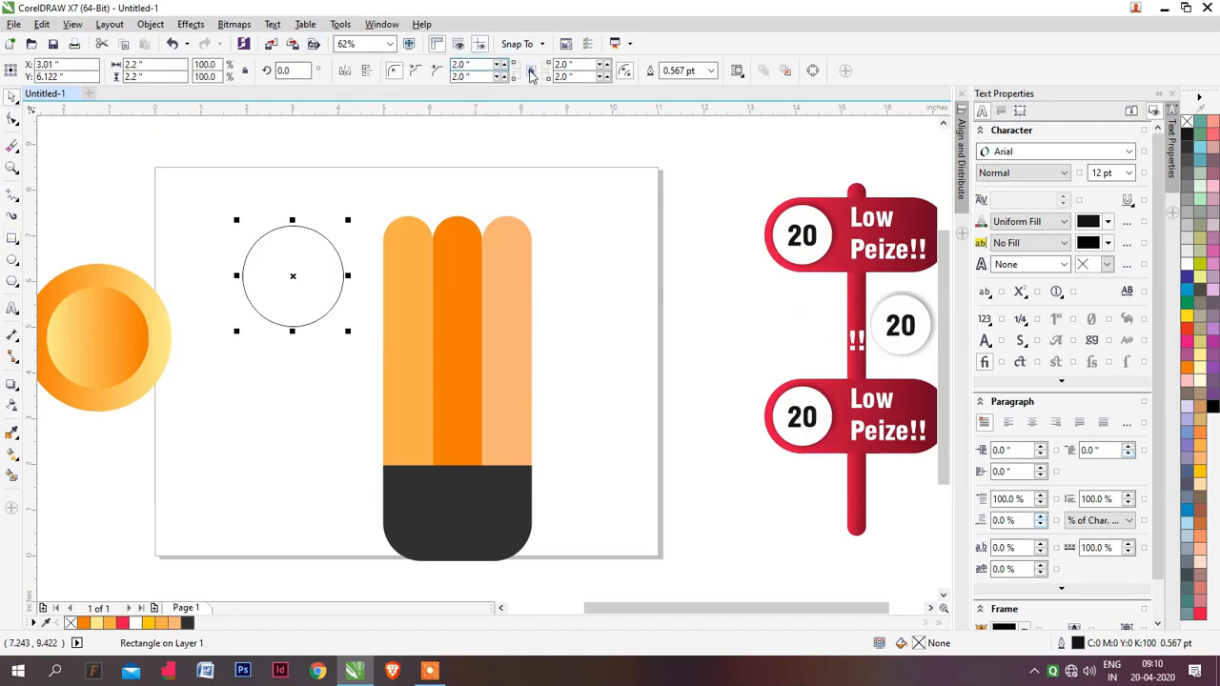
pyautogui.write('0')
pyautogui.press('Return')
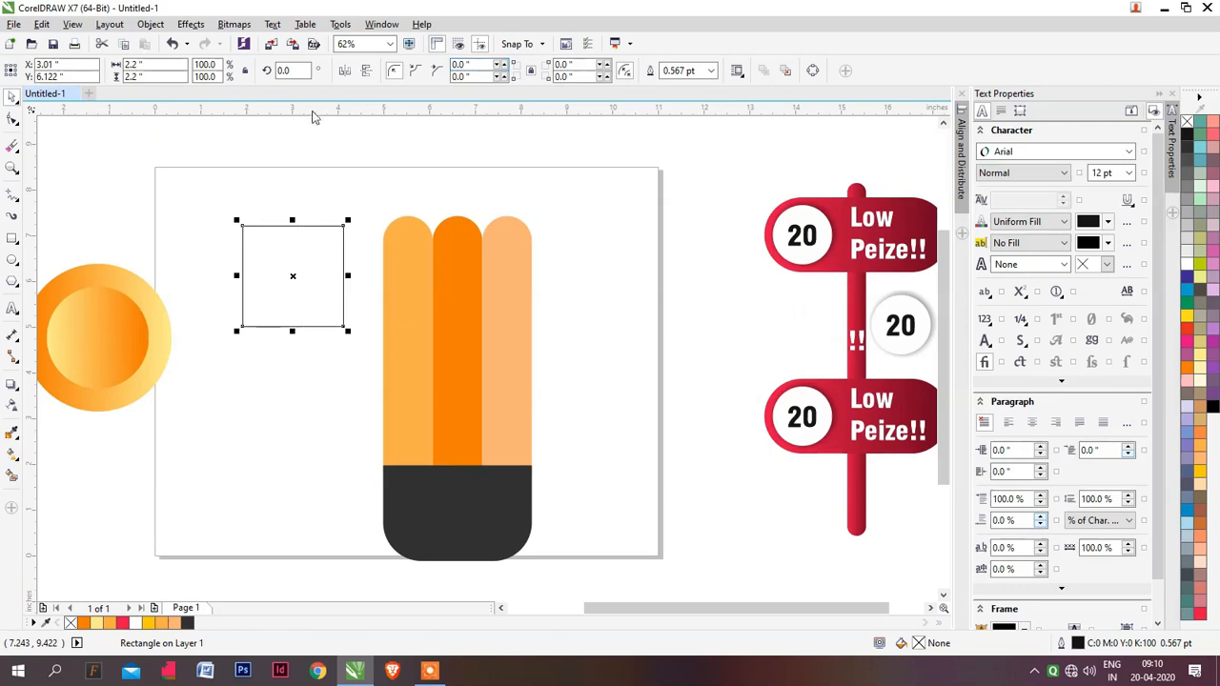
pyautogui.click(291, 71)
pyautogui.write('45')
pyautogui.press('Return')
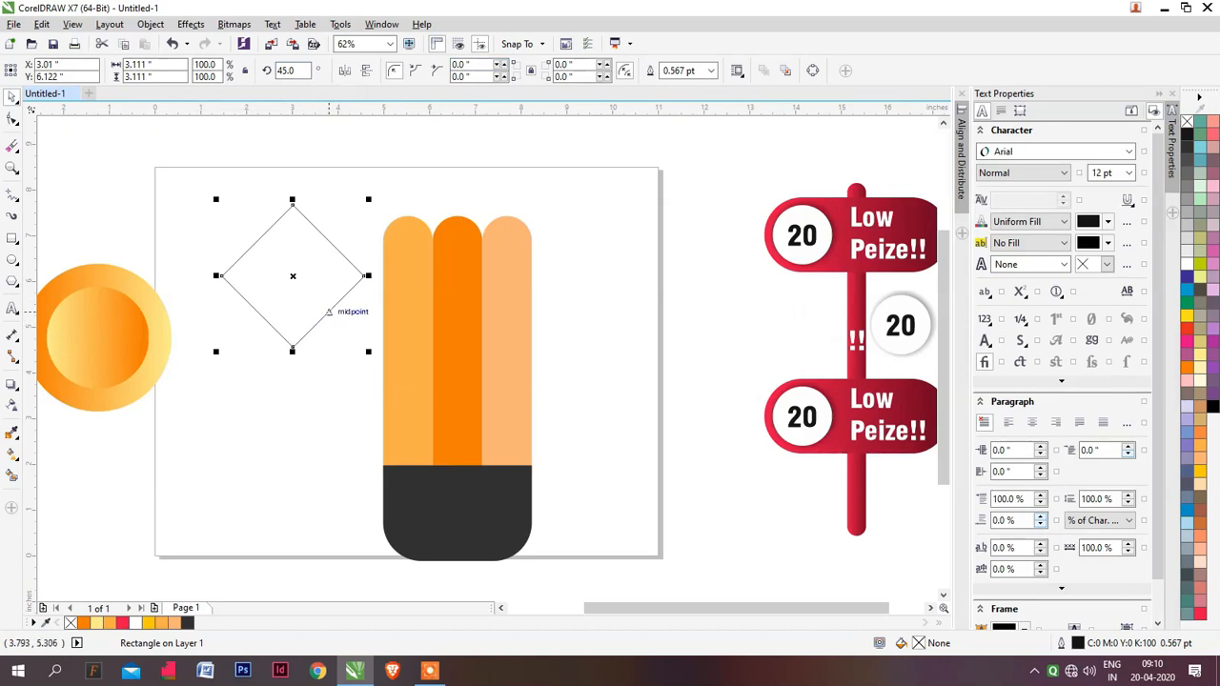
# Move the diamond onto the rounded upper ends of the three bars, centred on the middle bar, and enlarge it to about 3.27 in
pyautogui.moveTo(355, 282); pyautogui.dragTo(516, 238)
pyautogui.moveTo(412, 198); pyautogui.dragTo(421, 191)
pyautogui.scroll(3, 412, 267)
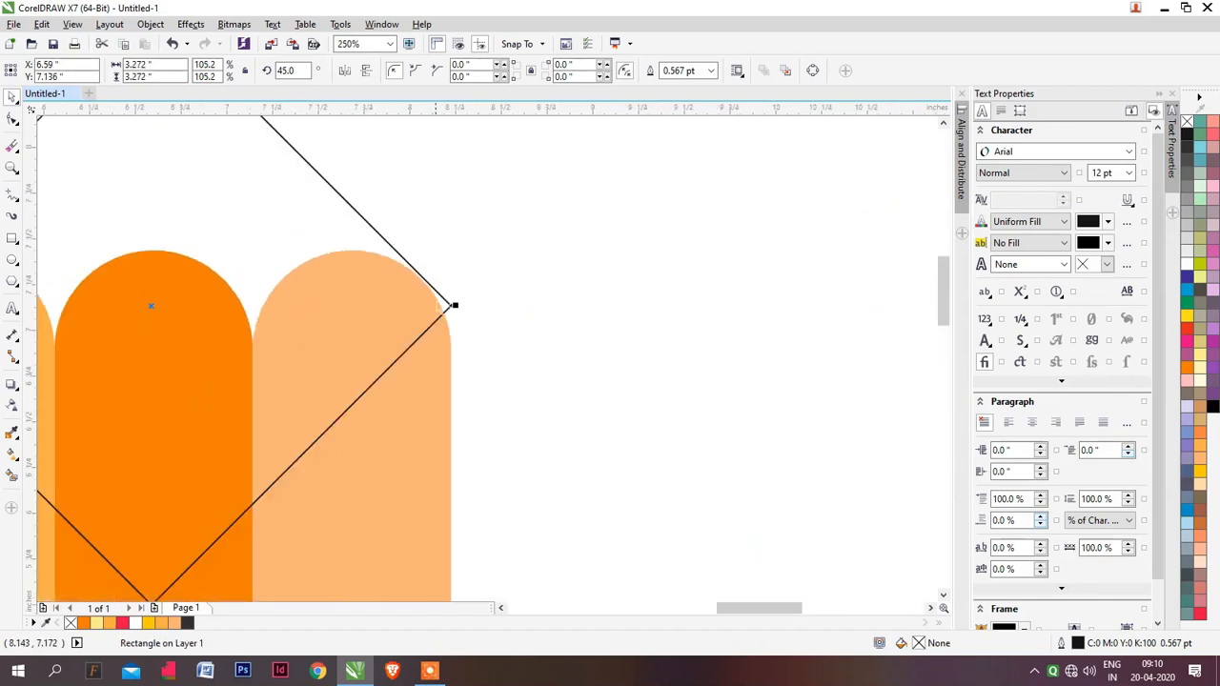
pyautogui.scroll(-2, 438, 295)
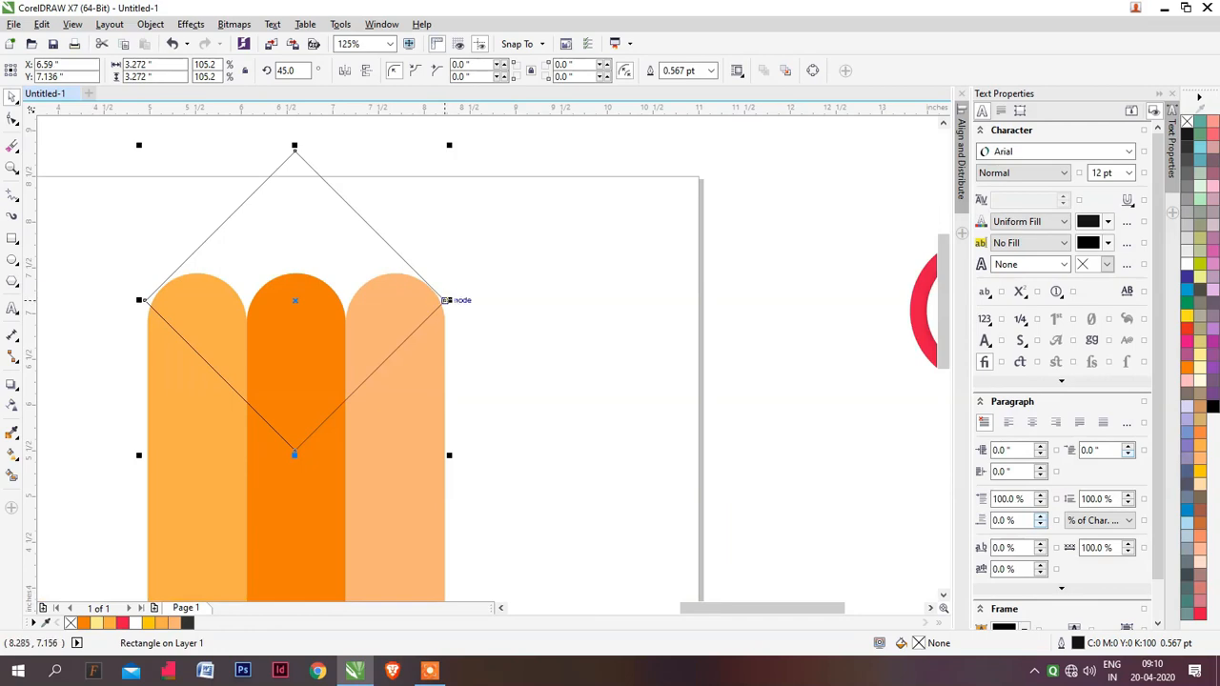
pyautogui.moveTo(445, 301); pyautogui.dragTo(443, 301)
pyautogui.scroll(4, 143, 297)
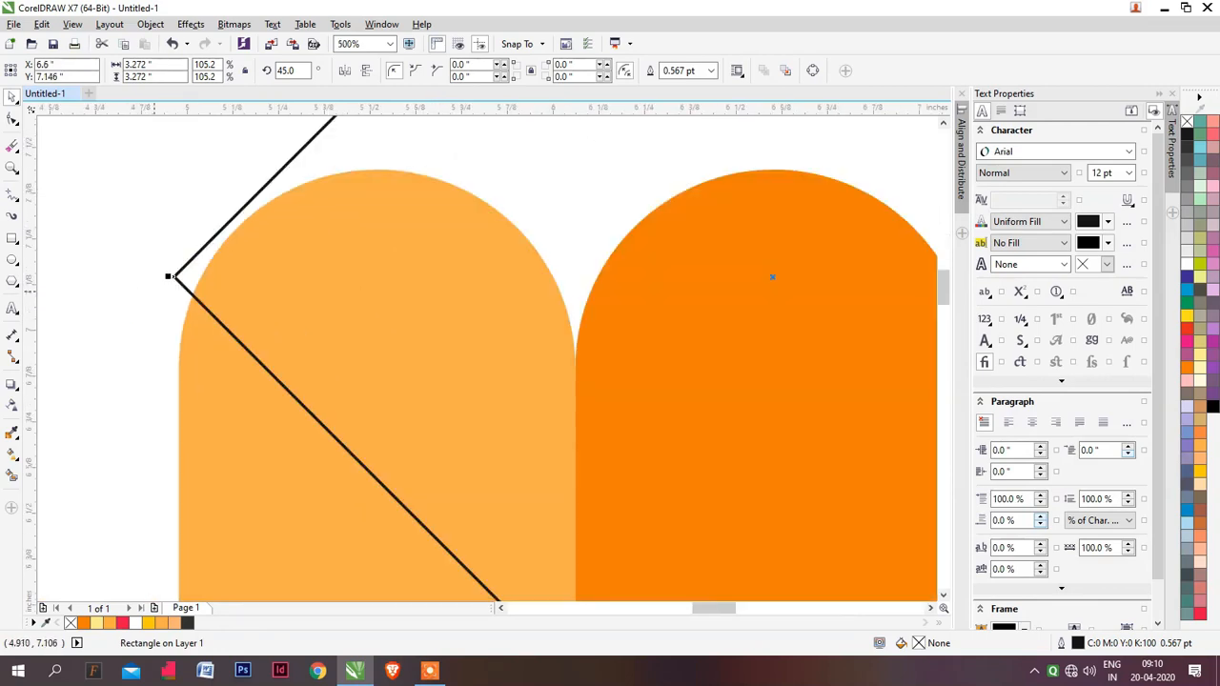
# Narrow the diamond from both sides to about 3.19 in wide so its side corners fit within the outer bars' edges
pyautogui.moveTo(171, 275); pyautogui.dragTo(188, 274)
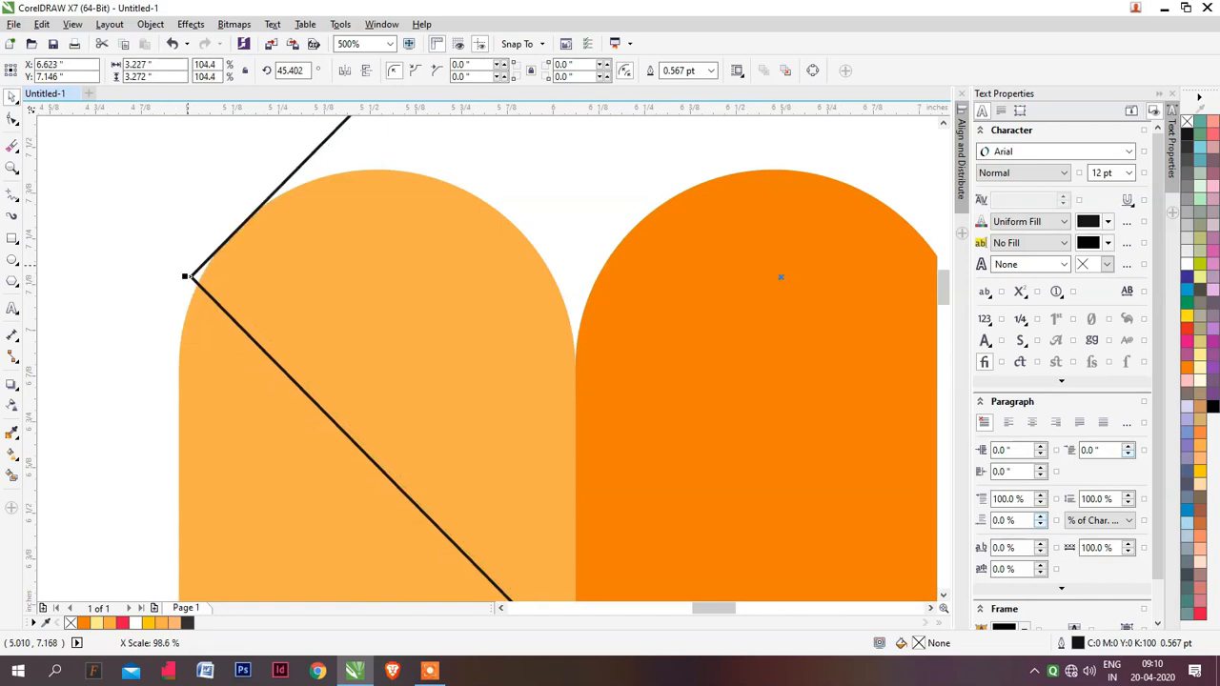
pyautogui.scroll(-4, 76, 262)
pyautogui.scroll(2, 403, 259)
pyautogui.moveTo(398, 273); pyautogui.dragTo(378, 274)
pyautogui.scroll(2, 536, 291)
pyautogui.scroll(-4, 537, 291)
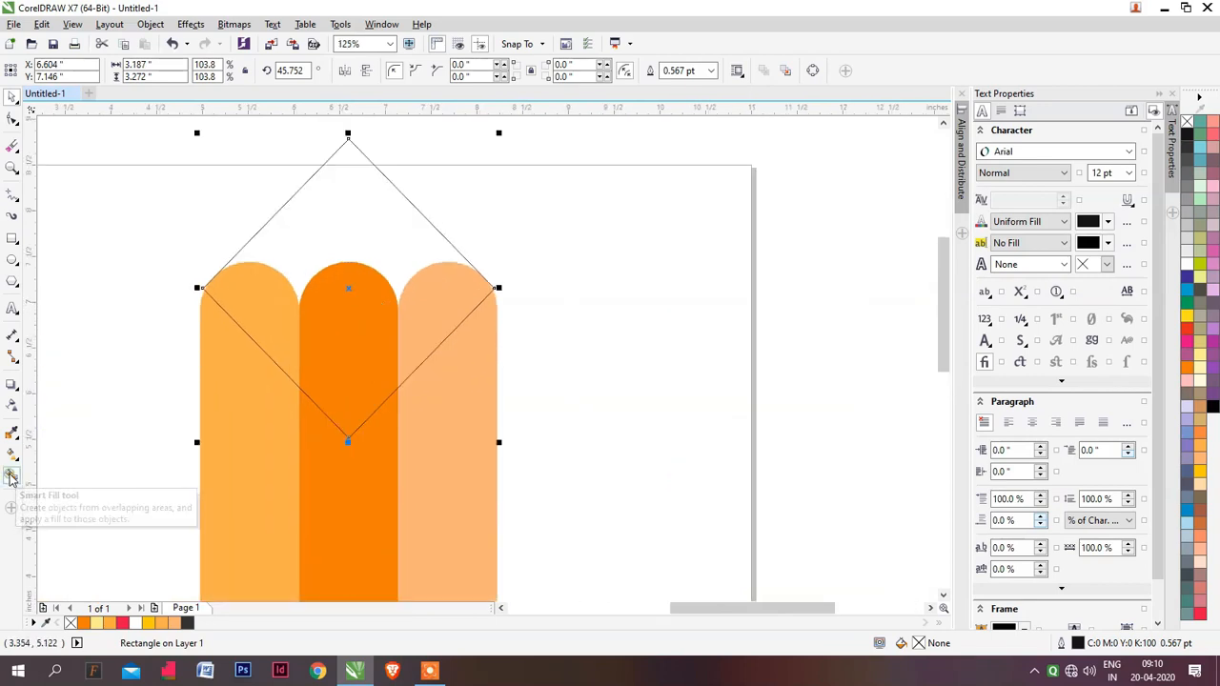
# Create a pencil tip from the diamond area above the bars with Smart Fill, remove the diamond, and fill the tip with the right bar's peach
pyautogui.click(12, 477)
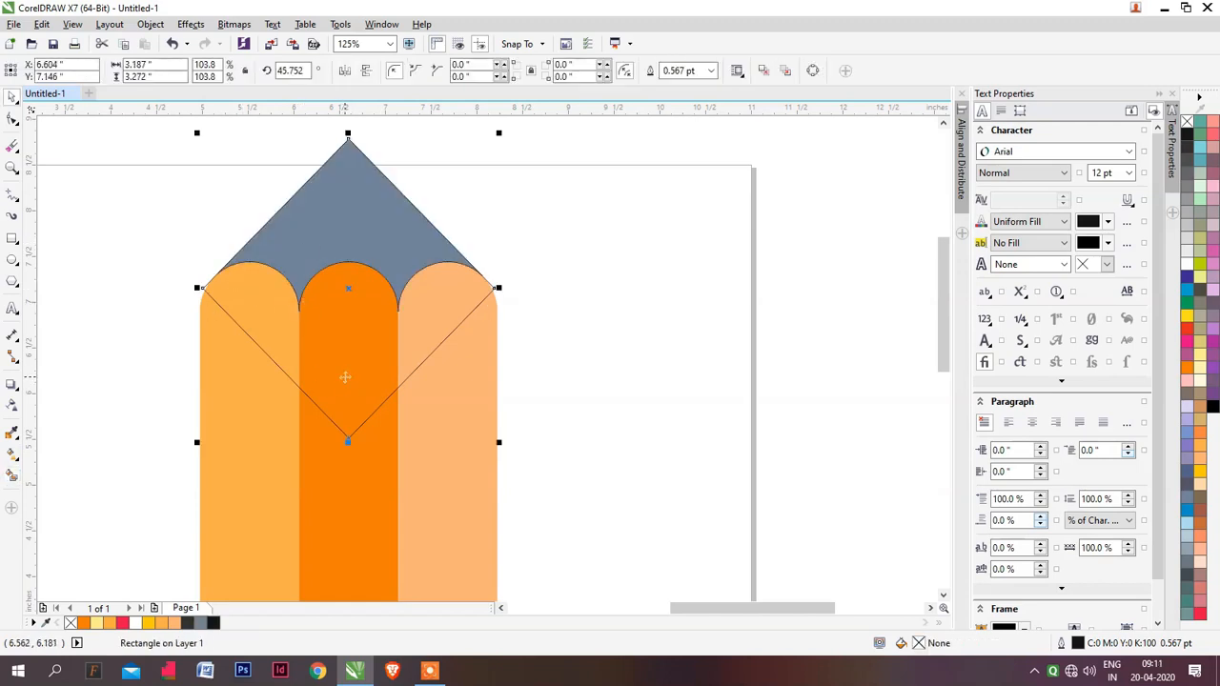
pyautogui.scroll(-2, 341, 362)
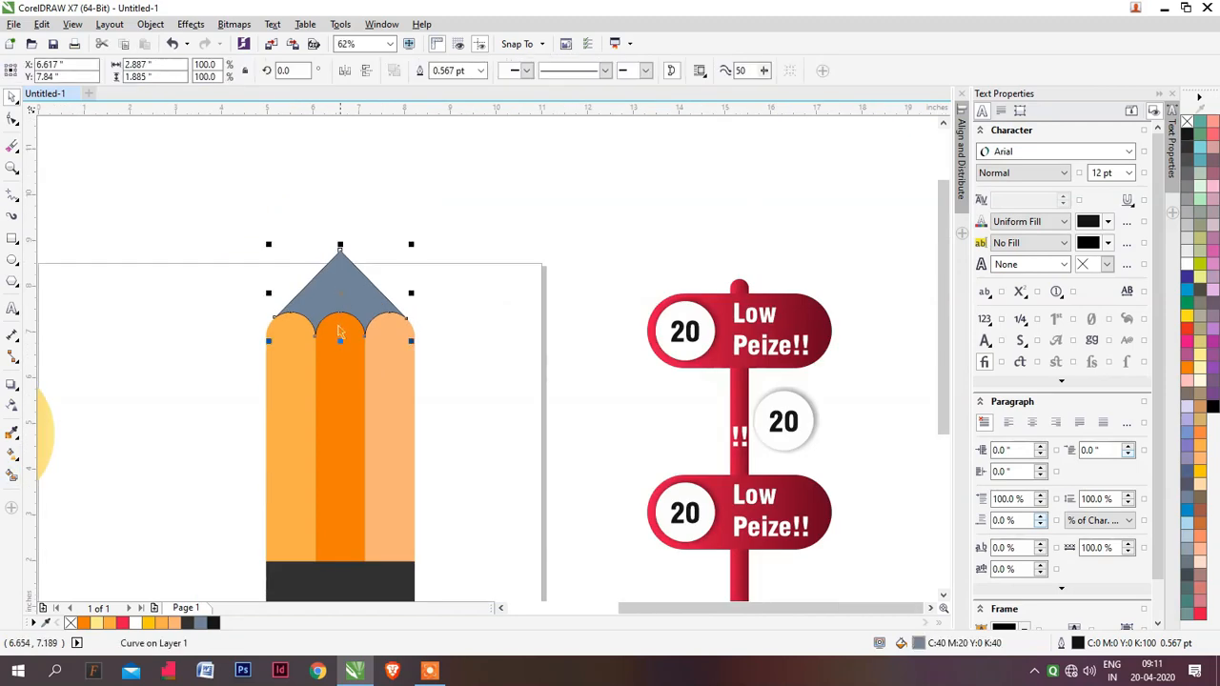
pyautogui.click(389, 359)
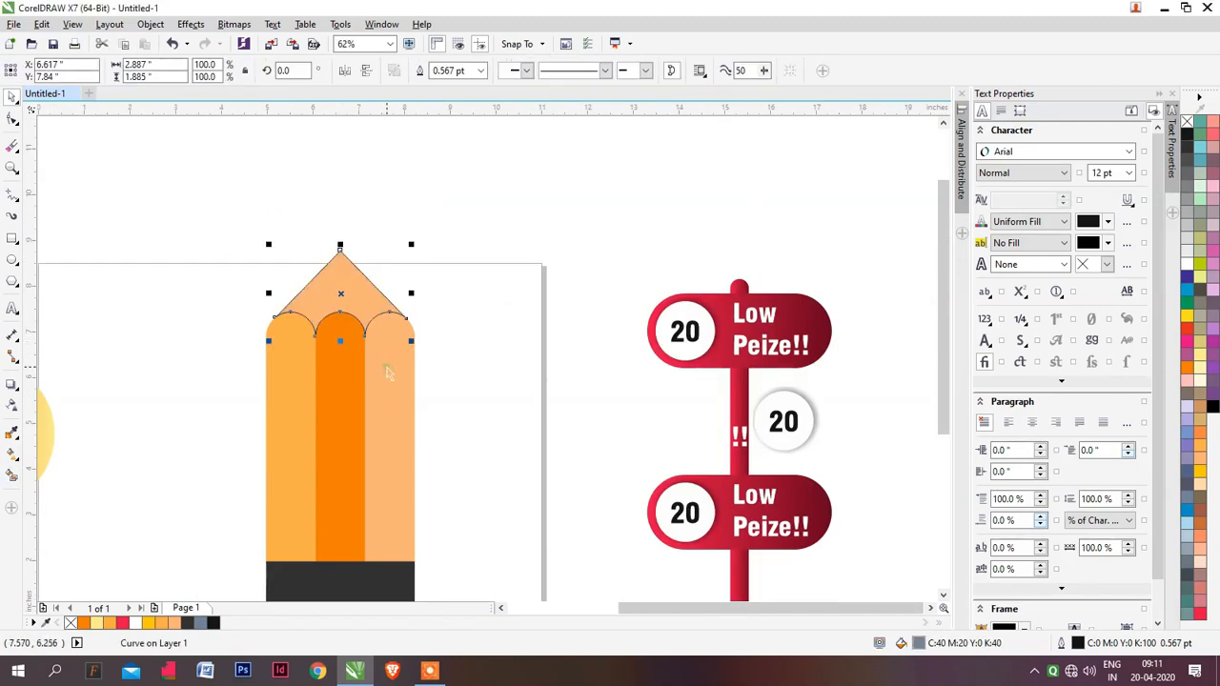
pyautogui.click(1199, 369)
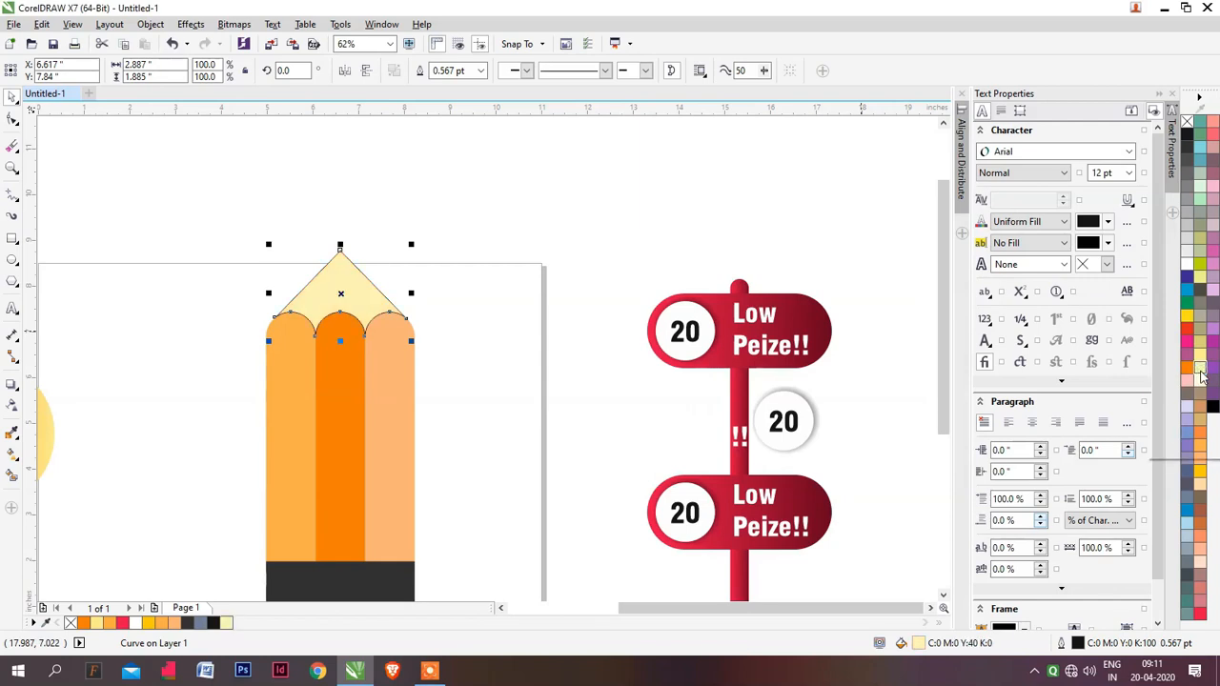
pyautogui.click(386, 394)
# Try several brown, orange and yellow fills on the right bar
pyautogui.click(386, 394)
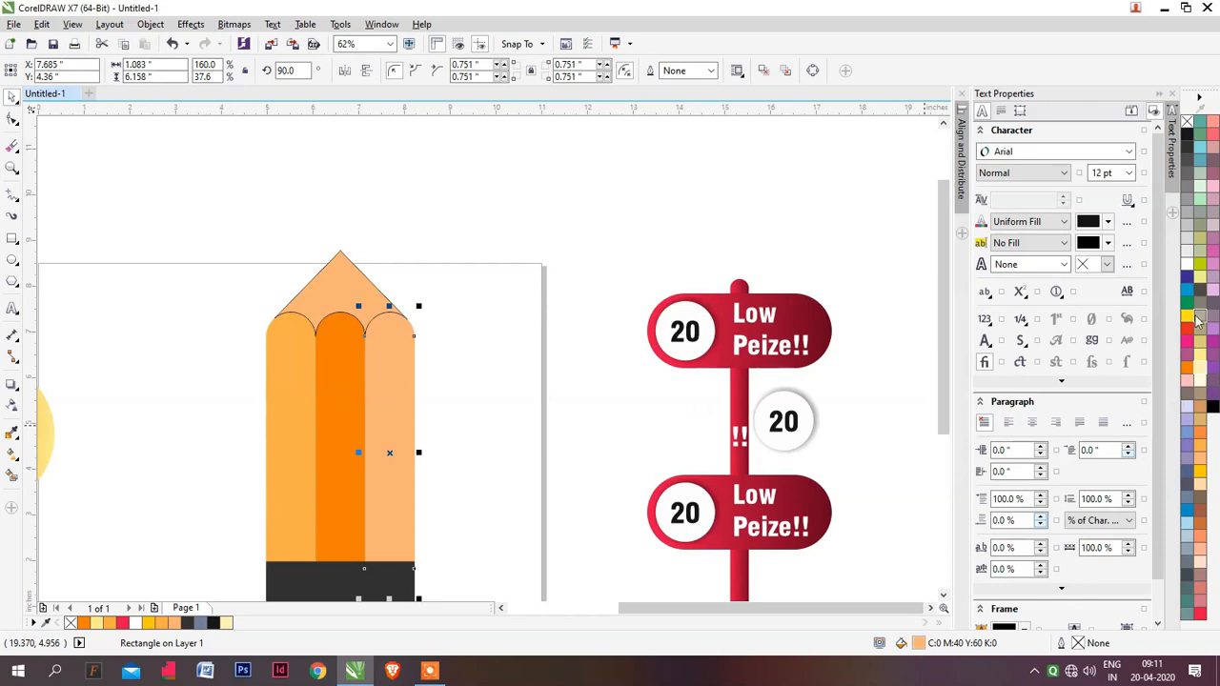
pyautogui.click(1200, 526)
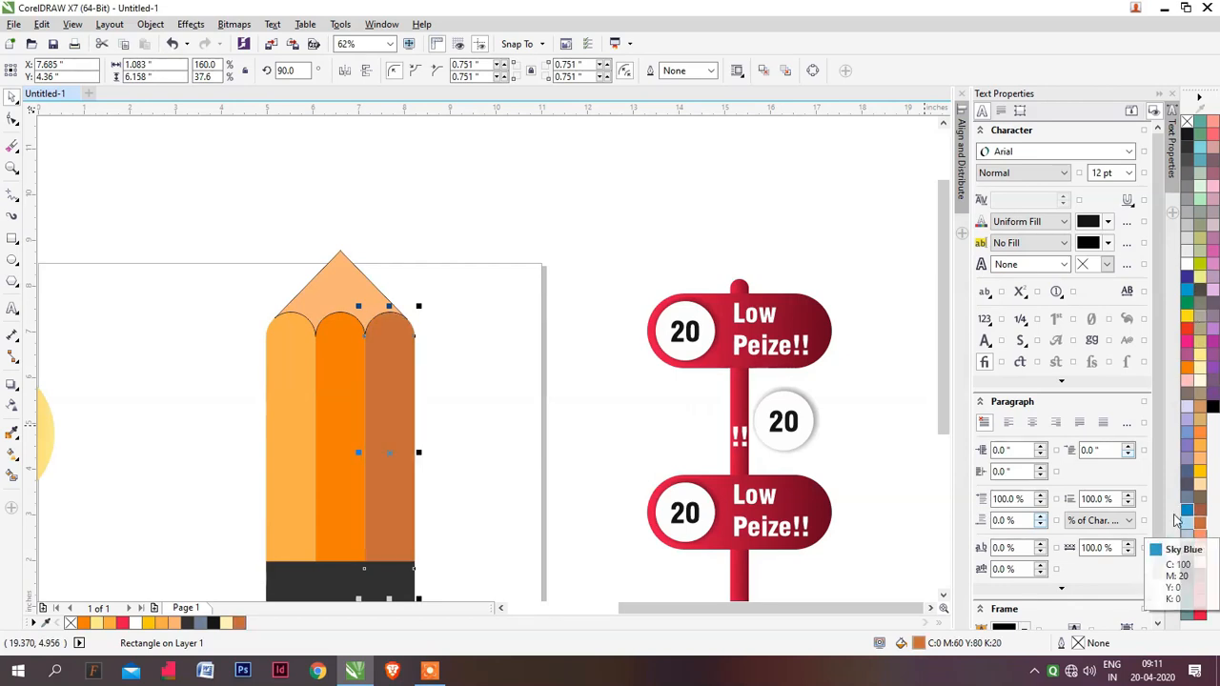
pyautogui.click(1203, 456)
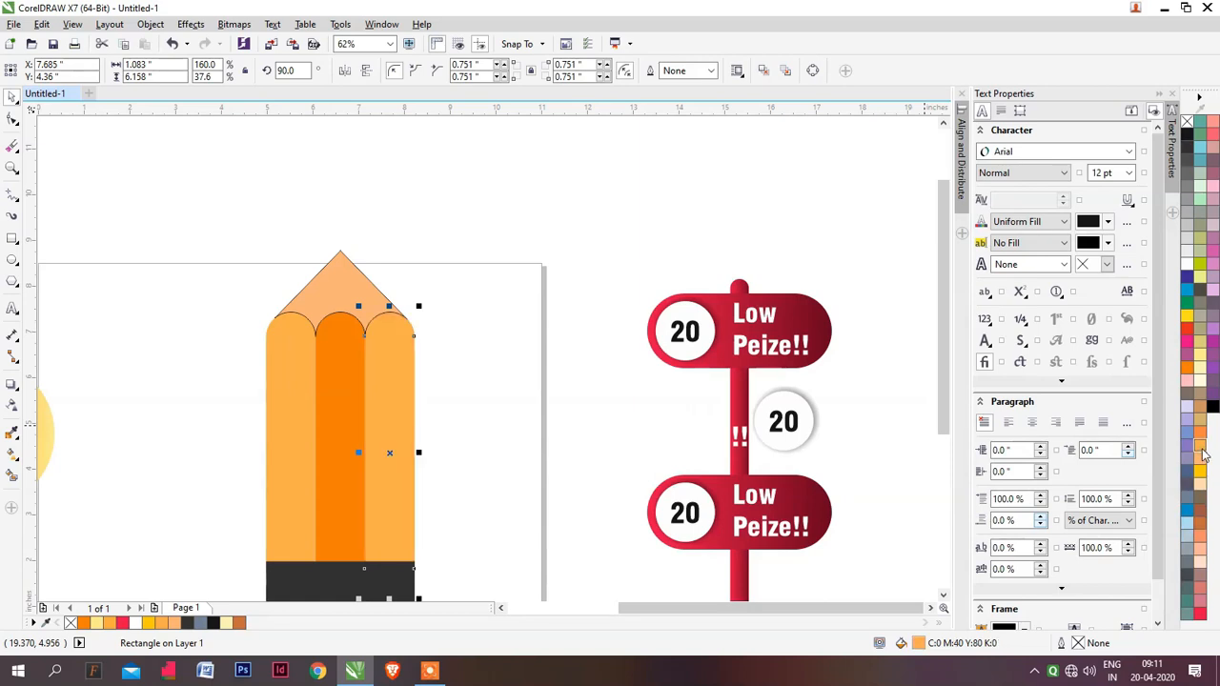
pyautogui.click(1204, 441)
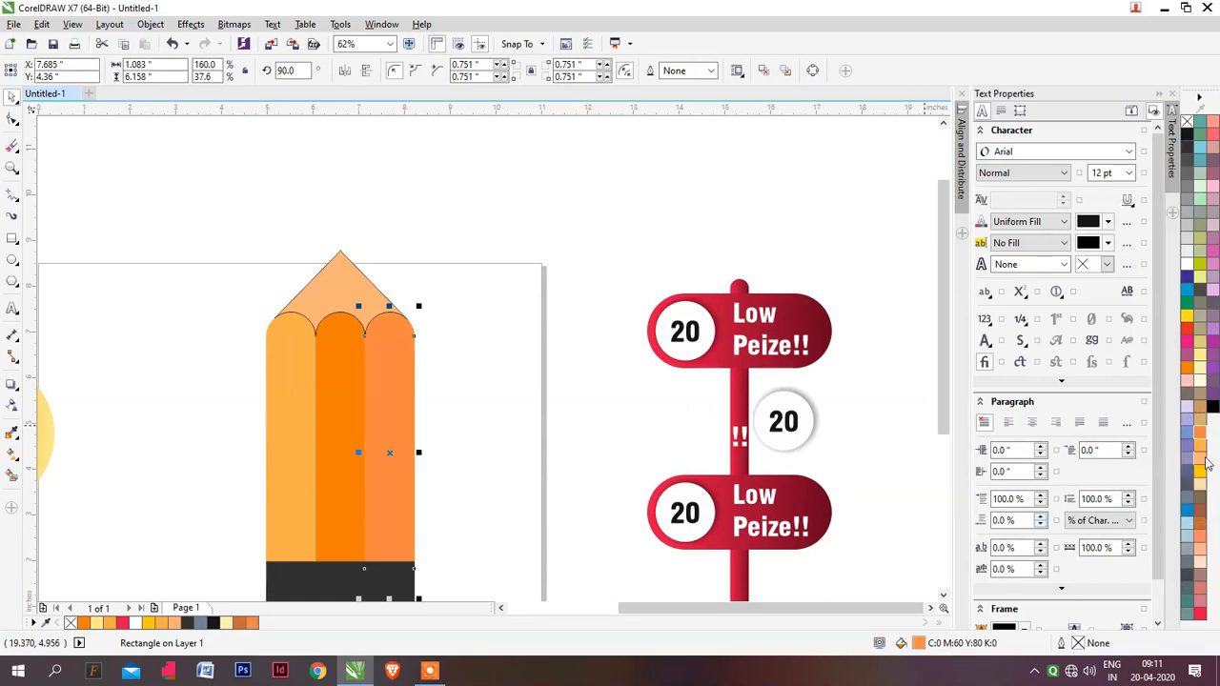
pyautogui.click(1204, 477)
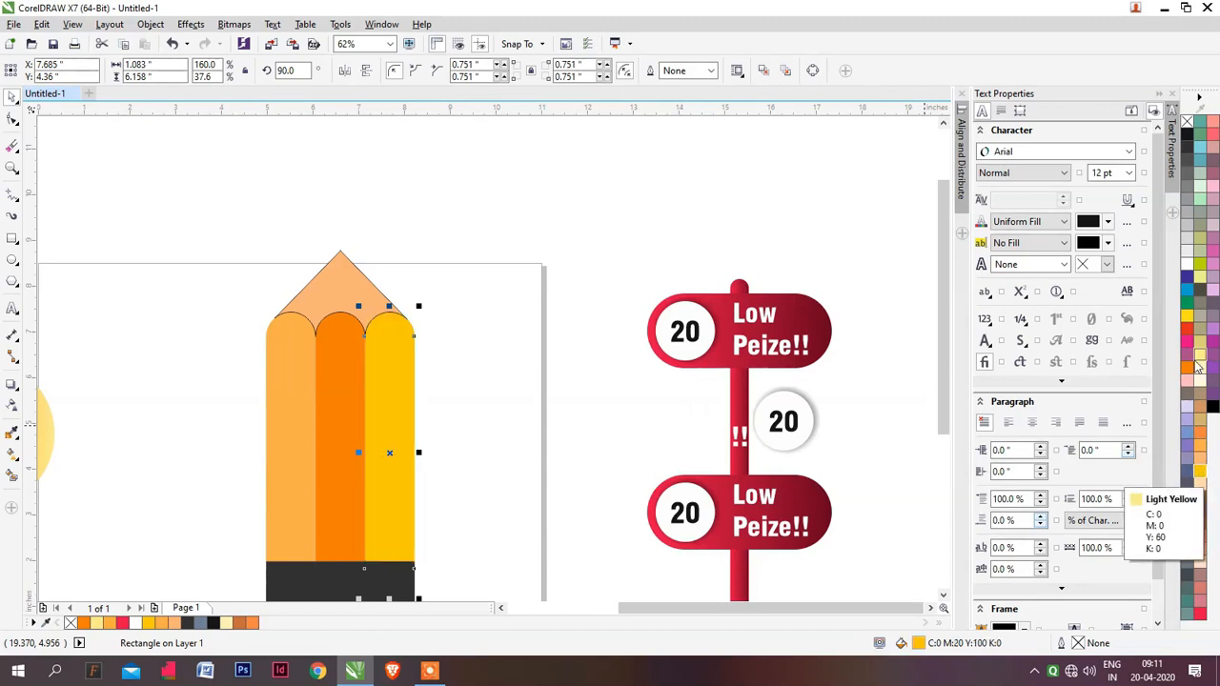
pyautogui.hotkey('ctrl', 'z')
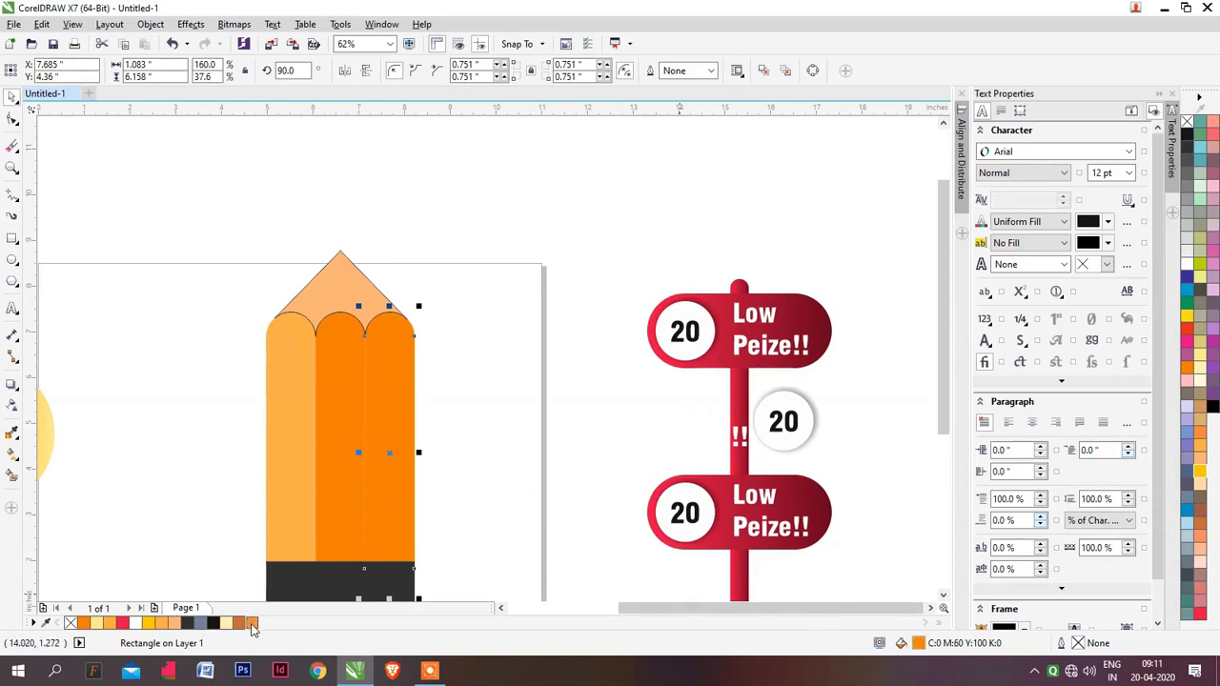
pyautogui.click(162, 624)
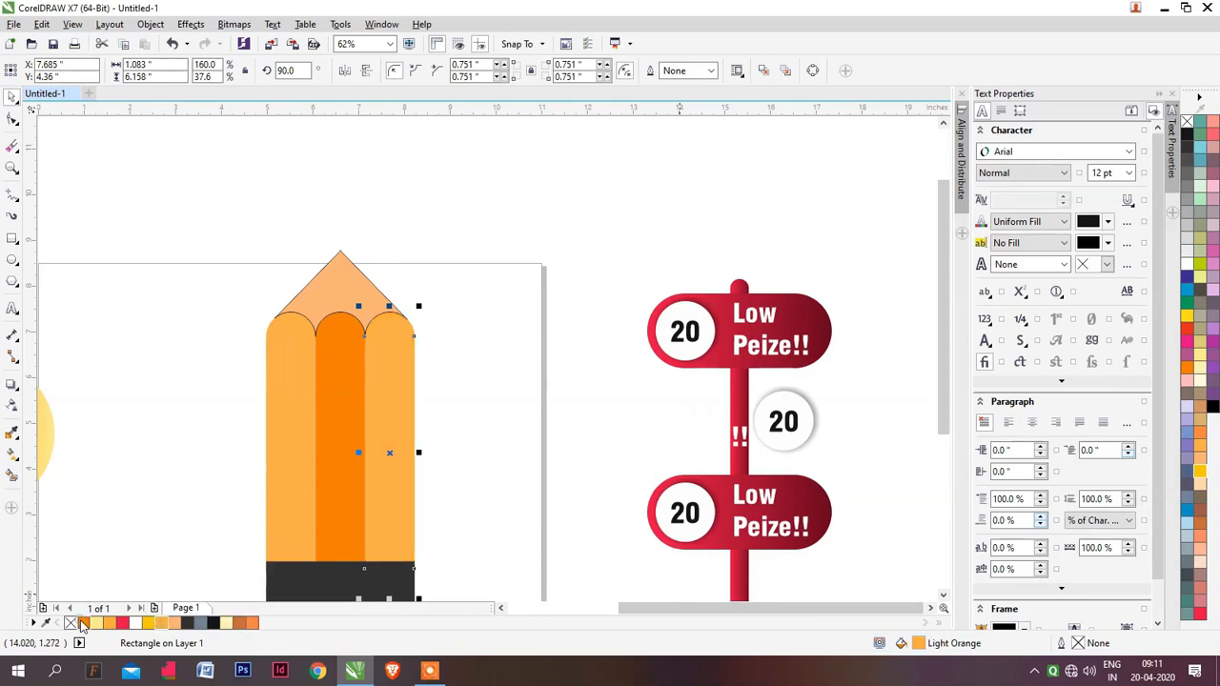
# Mix a dark orange shade for the middle bar and fill the right bar with orange C:0 M:60 Y:100 K:0
pyautogui.moveTo(87, 624); pyautogui.dragTo(151, 624)
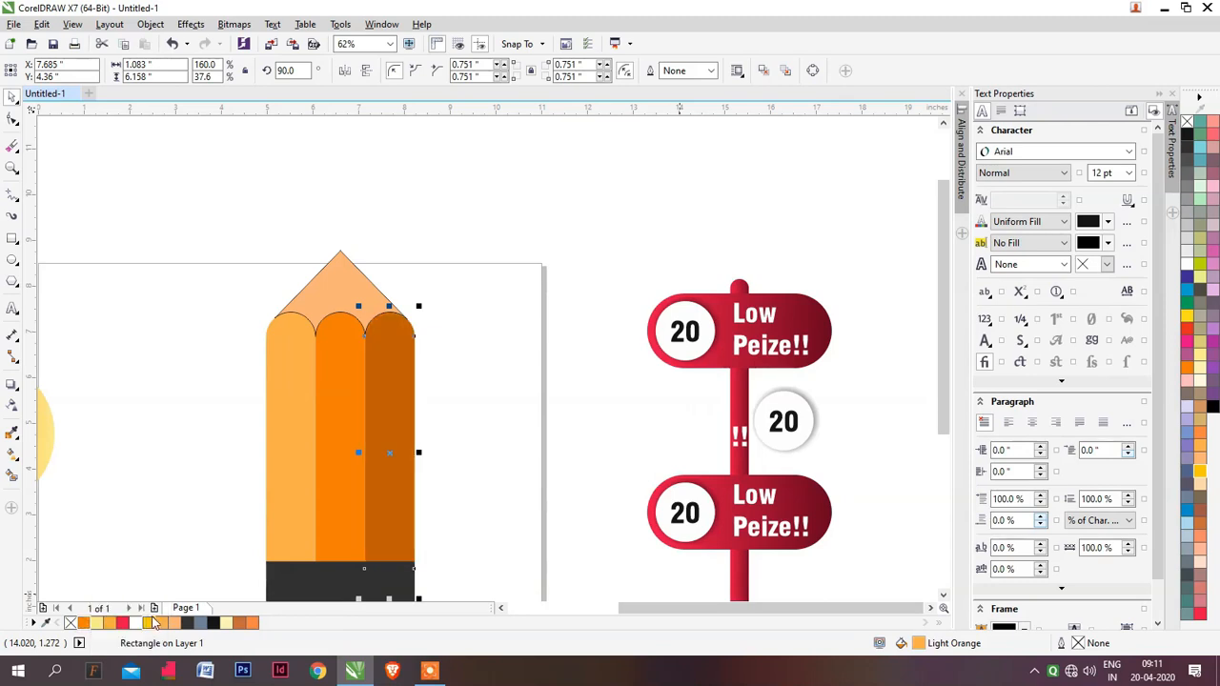
pyautogui.click(470, 403)
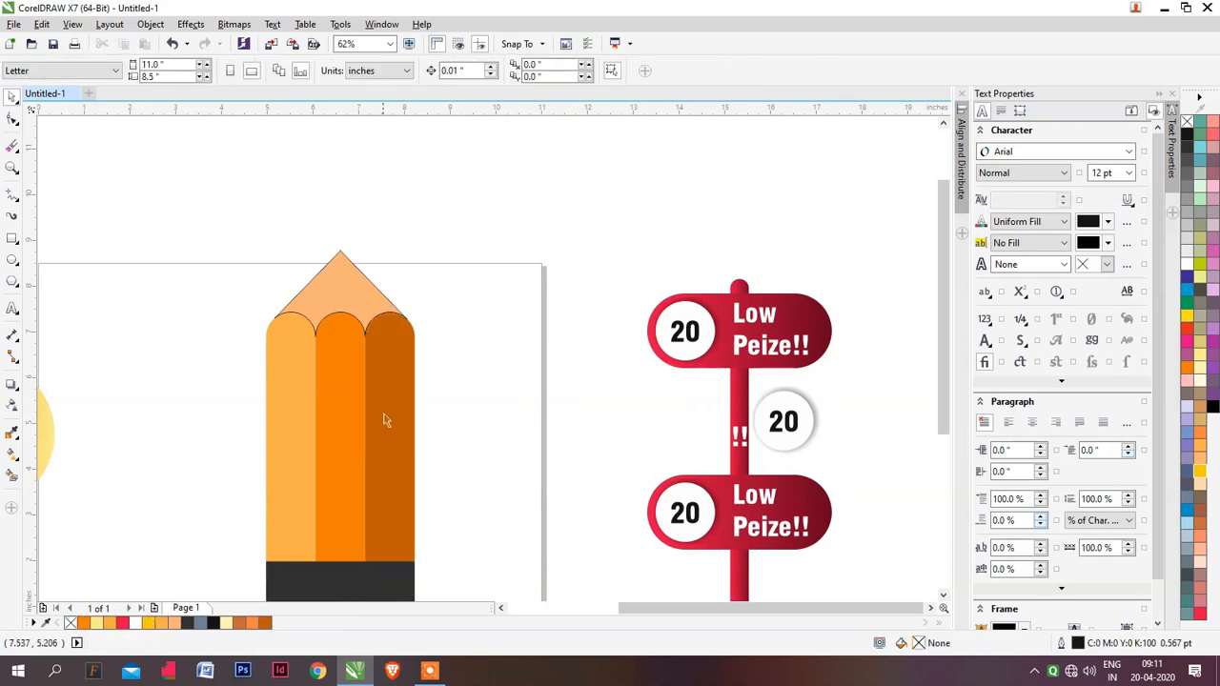
pyautogui.click(385, 414)
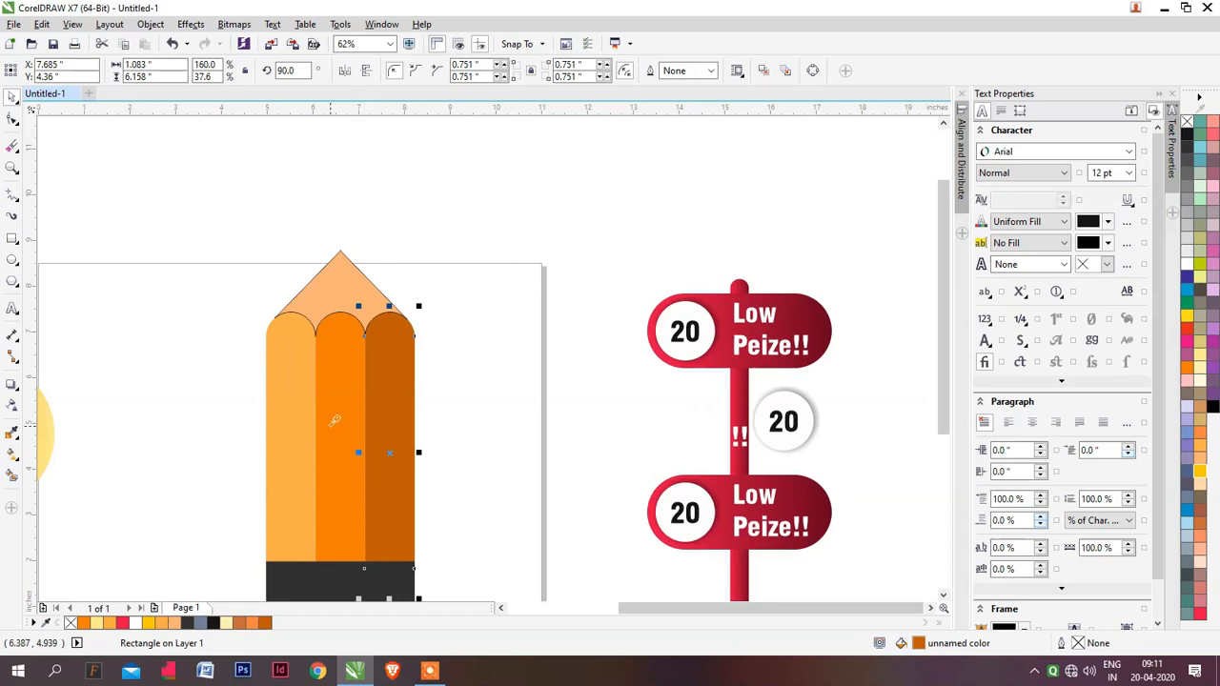
pyautogui.click(382, 426)
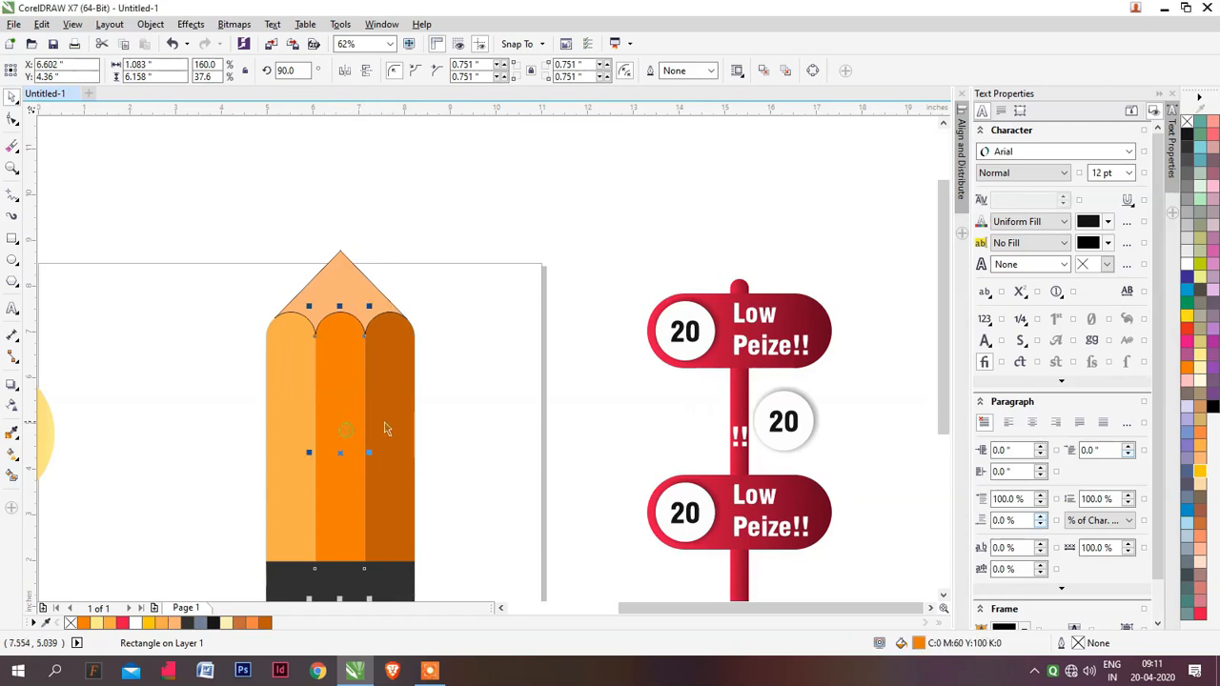
pyautogui.click(386, 427)
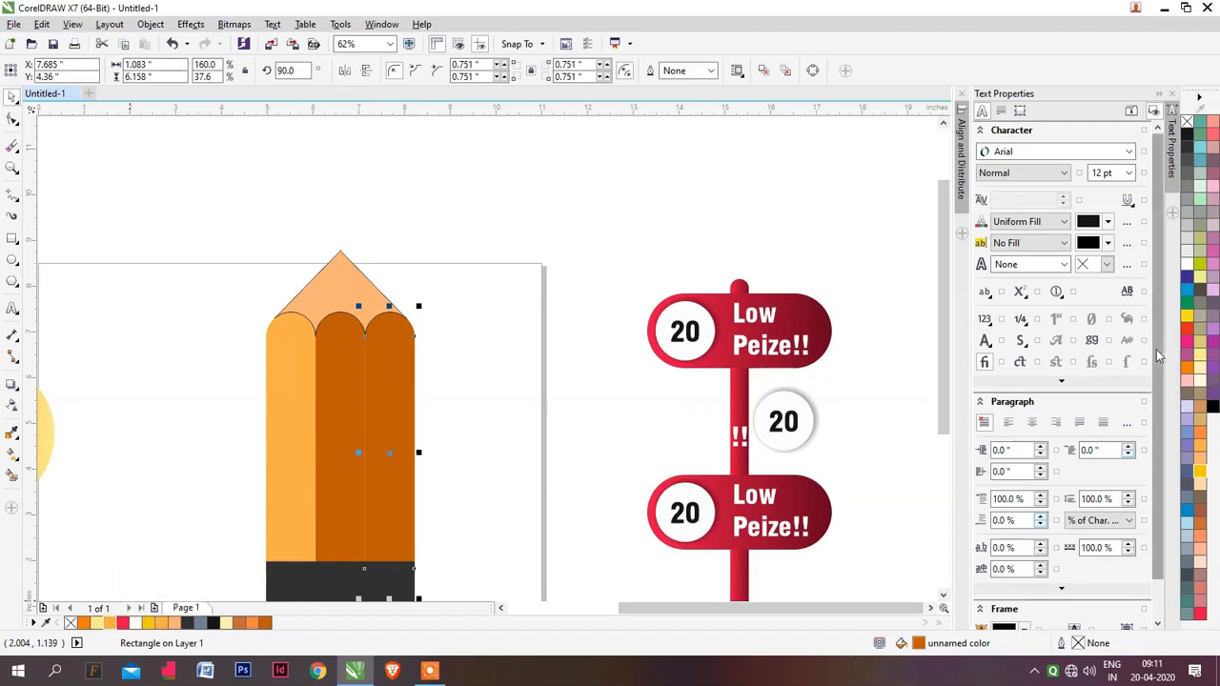
pyautogui.click(1189, 374)
pyautogui.click(540, 425)
# Remove the outline from the peach pencil tip
pyautogui.click(345, 288)
pyautogui.rightClick(1186, 122)
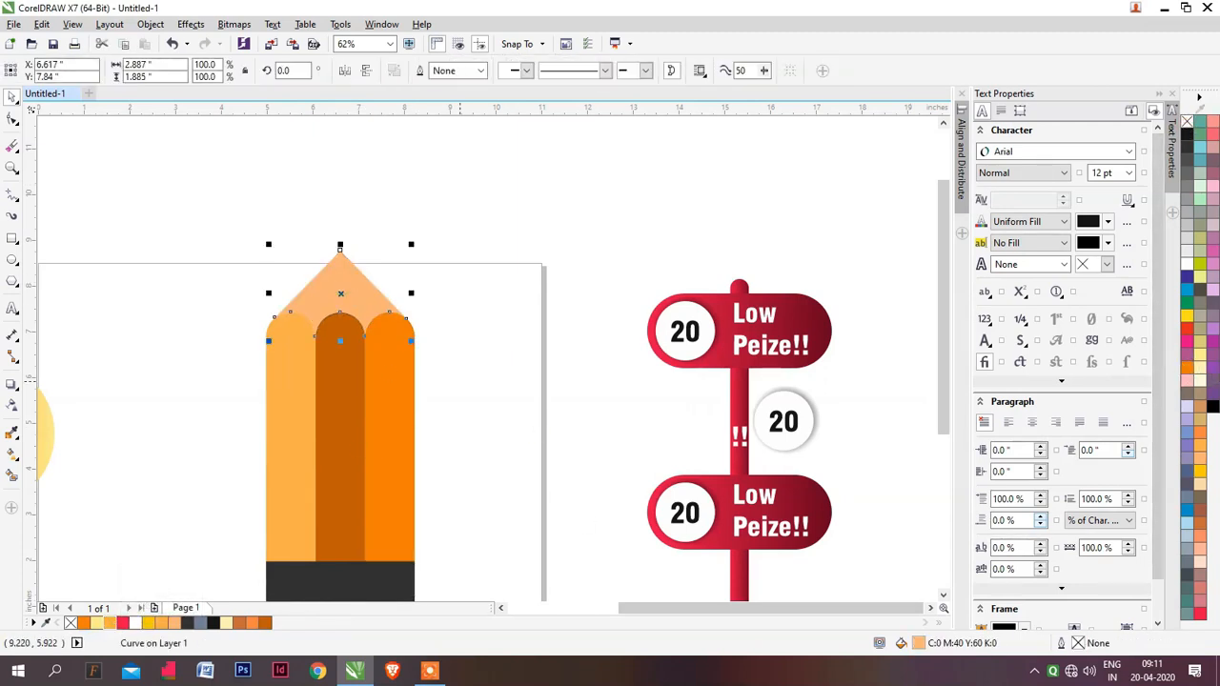
pyautogui.click(458, 379)
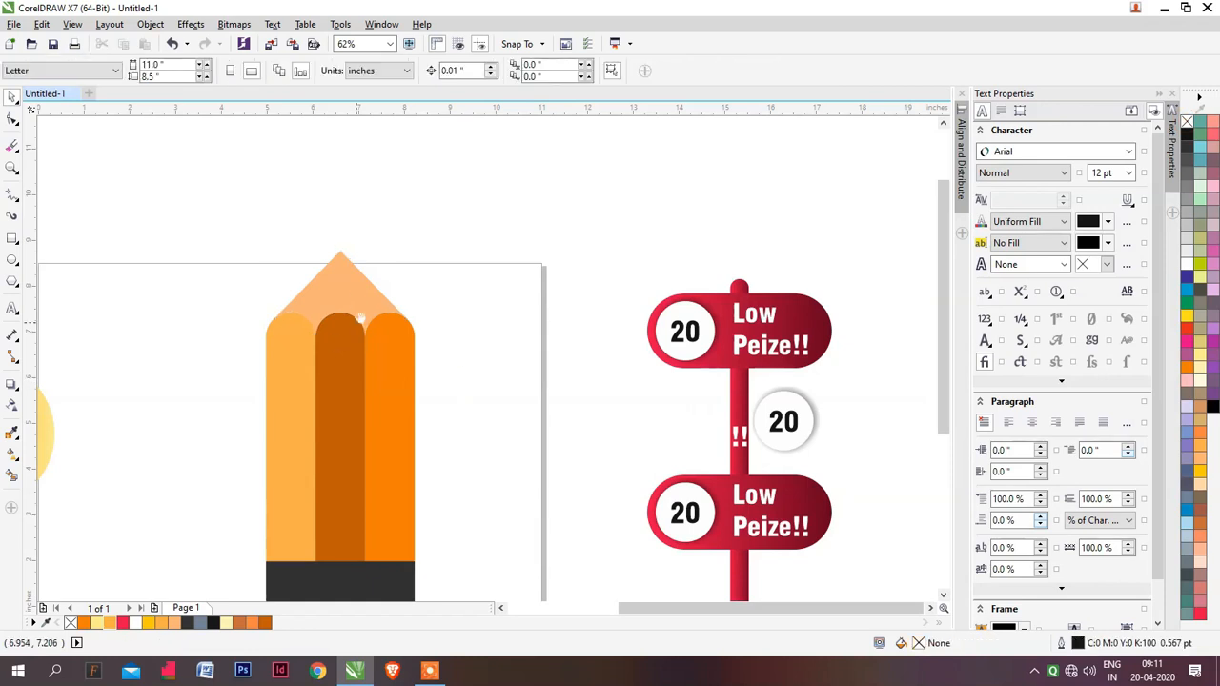
# Raise the apex node of the peach tip until the tip is about 2.09 in tall
pyautogui.scroll(-2, 367, 329)
pyautogui.scroll(2, 372, 376)
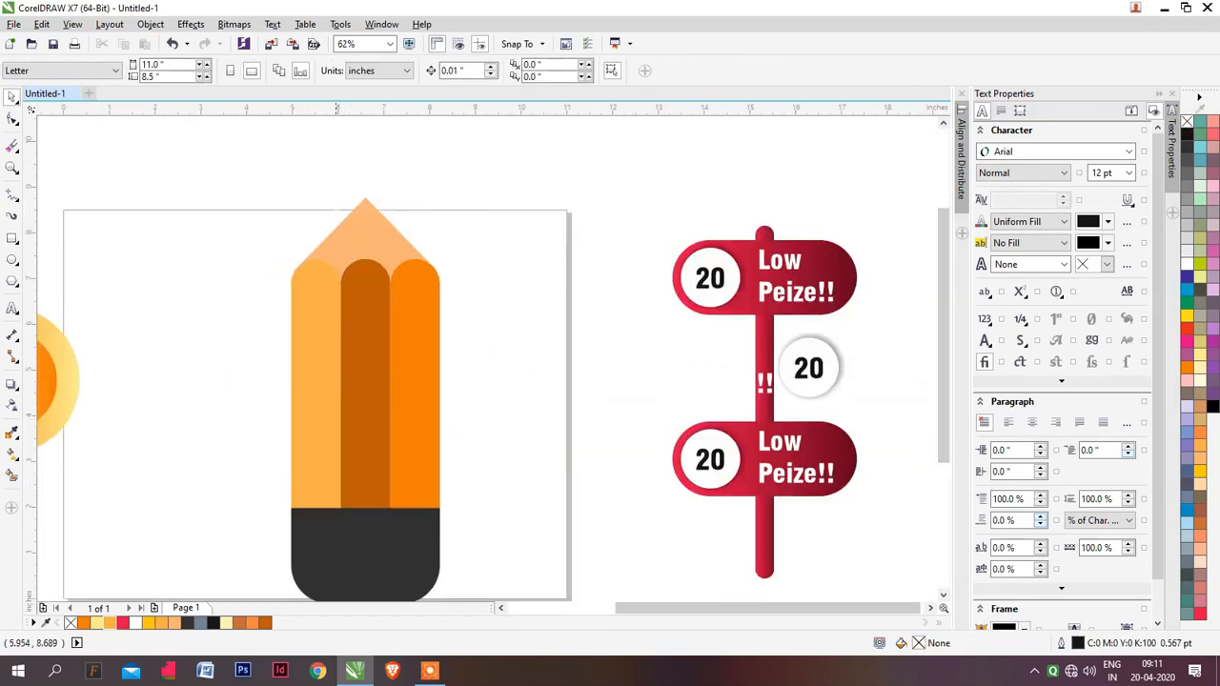
pyautogui.scroll(2, 365, 202)
pyautogui.click(365, 202)
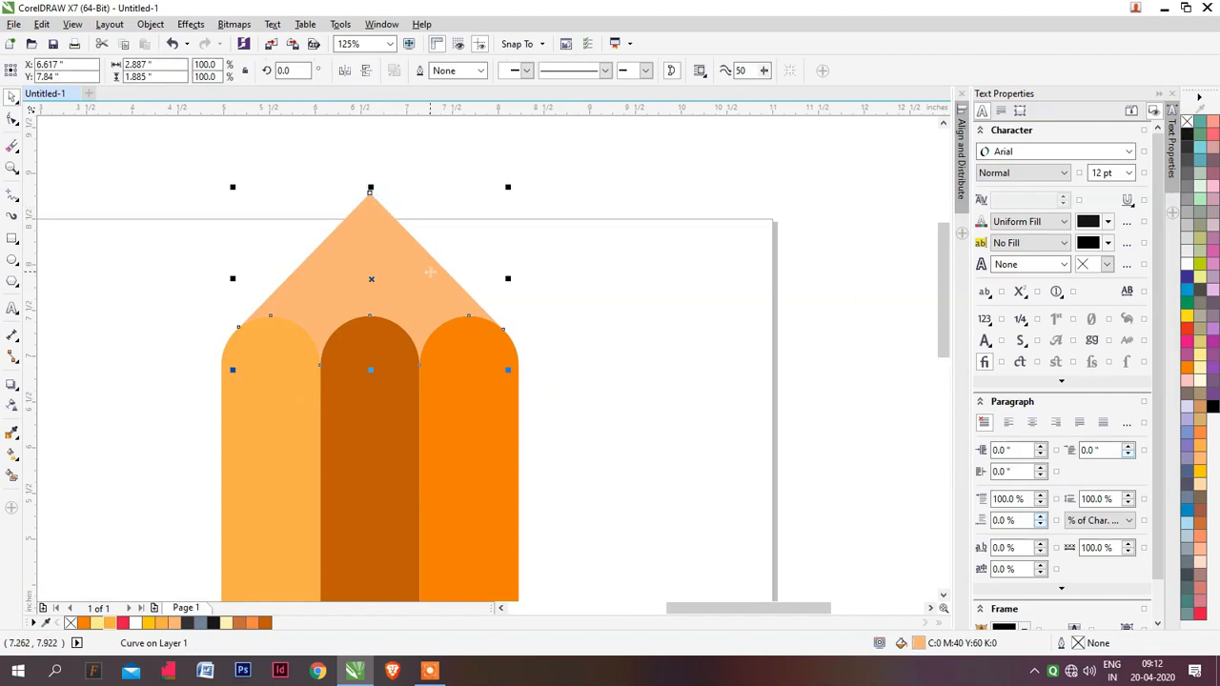
pyautogui.press('F10')
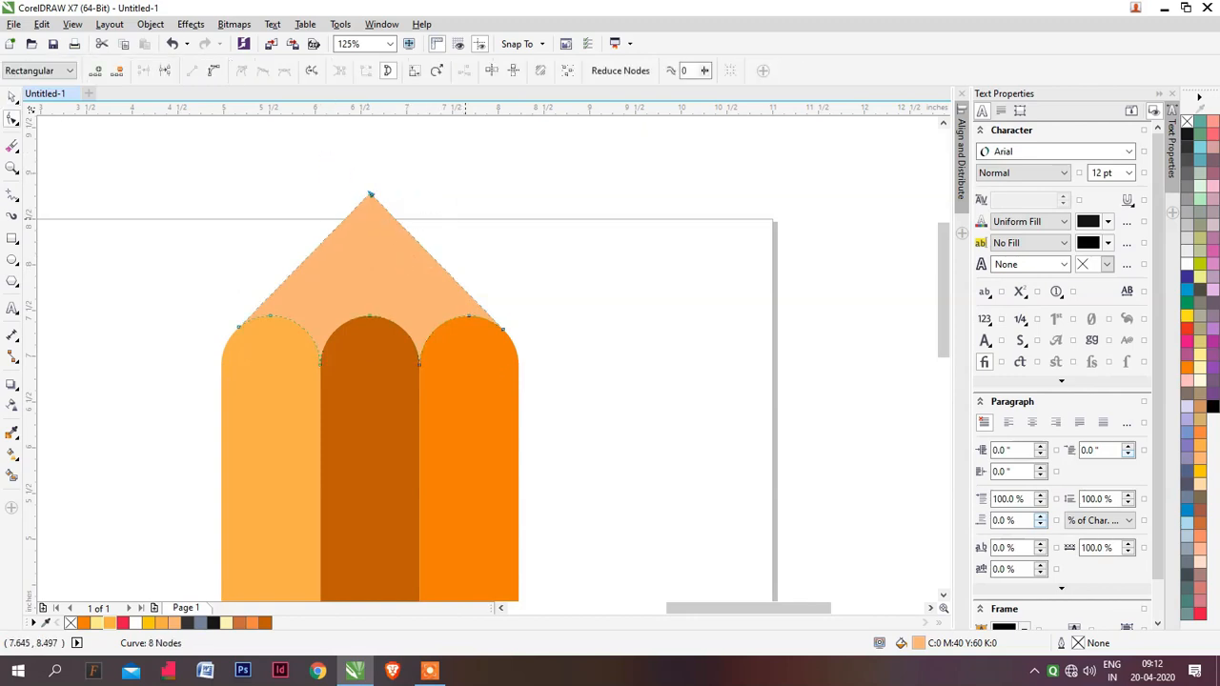
pyautogui.press('Up')
pyautogui.press('Up')
pyautogui.press('Up')
pyautogui.press('Up')
pyautogui.press('Up')
pyautogui.press('Up')
pyautogui.press('Up')
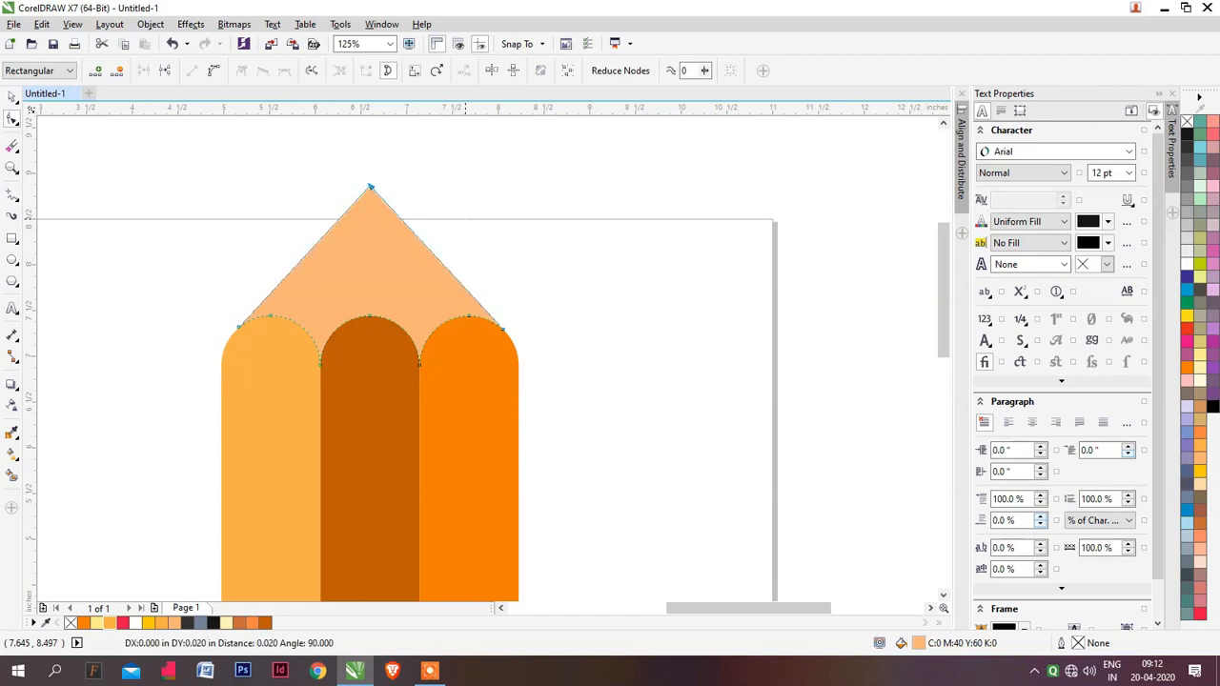
pyautogui.press('Up')
pyautogui.press('space')
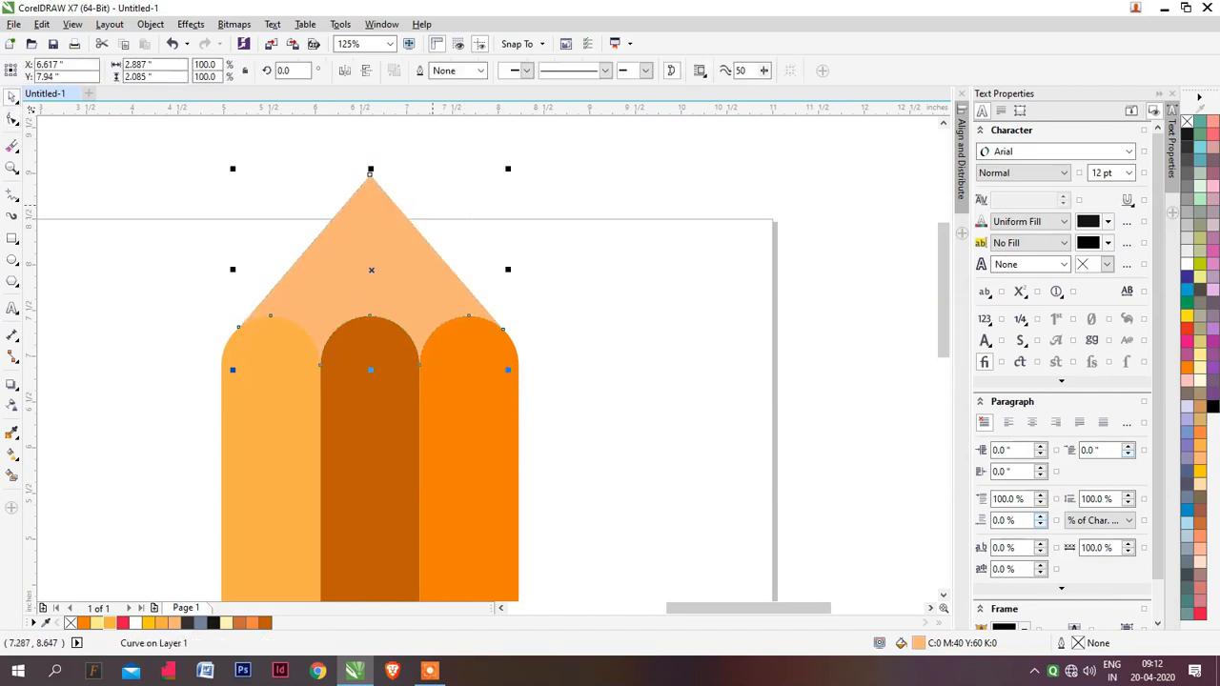
pyautogui.click(444, 200)
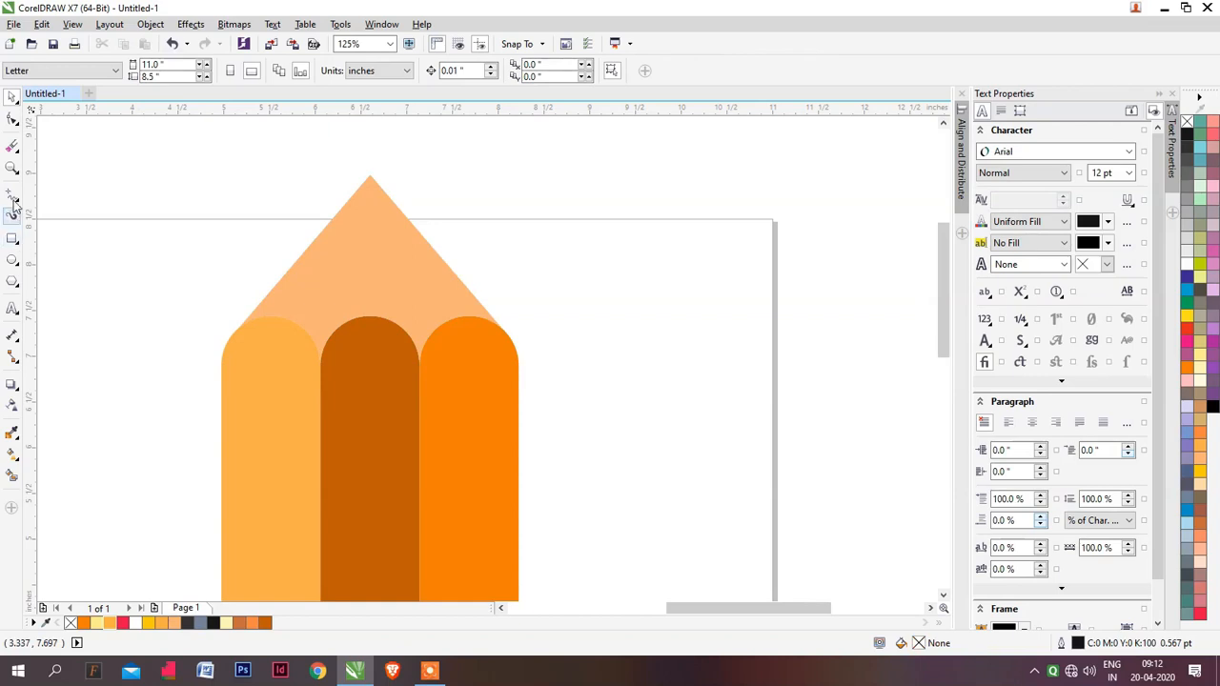
# Draw a rectangle about 3.62 in wide and 0.85 in high across the apex of the pencil tip
pyautogui.click(12, 240)
pyautogui.moveTo(307, 141)
pyautogui.mouseDown()
pyautogui.moveTo(430, 229)
pyautogui.moveTo(708, 197)
pyautogui.moveTo(638, 219)
pyautogui.moveTo(546, 181)
pyautogui.mouseUp()
pyautogui.press('space')
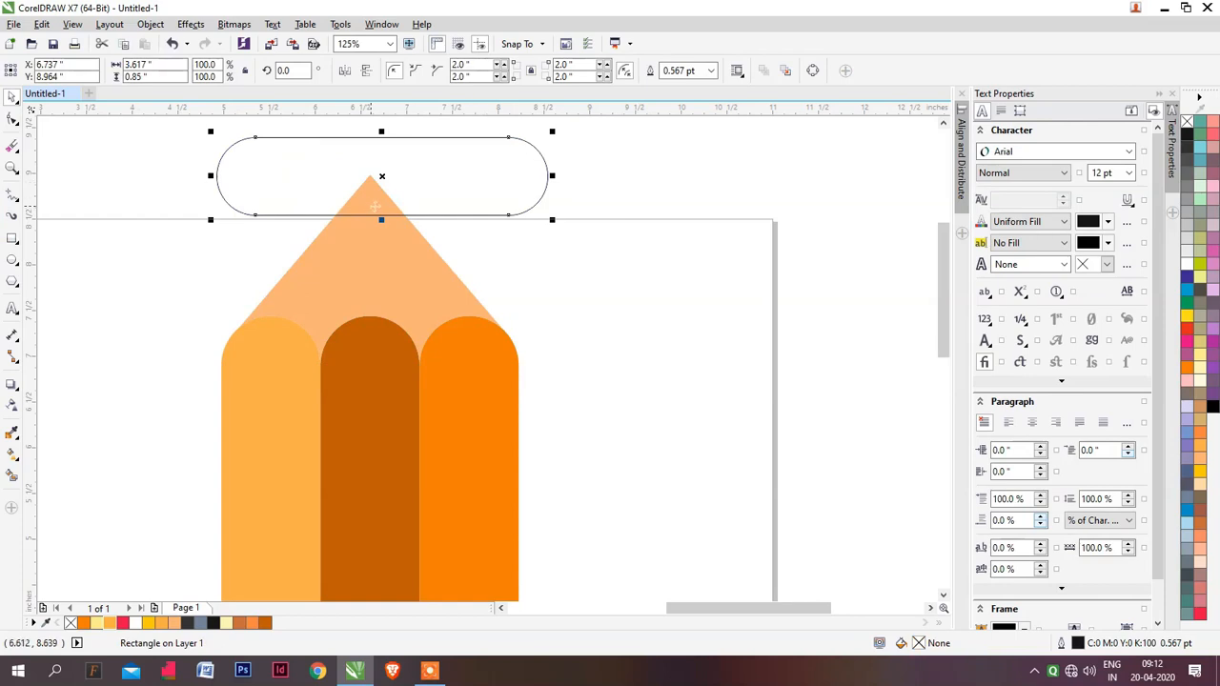
# Create a small lead triangle where the rectangle overlaps the apex with Smart Fill, and delete the rectangle
pyautogui.click(11, 475)
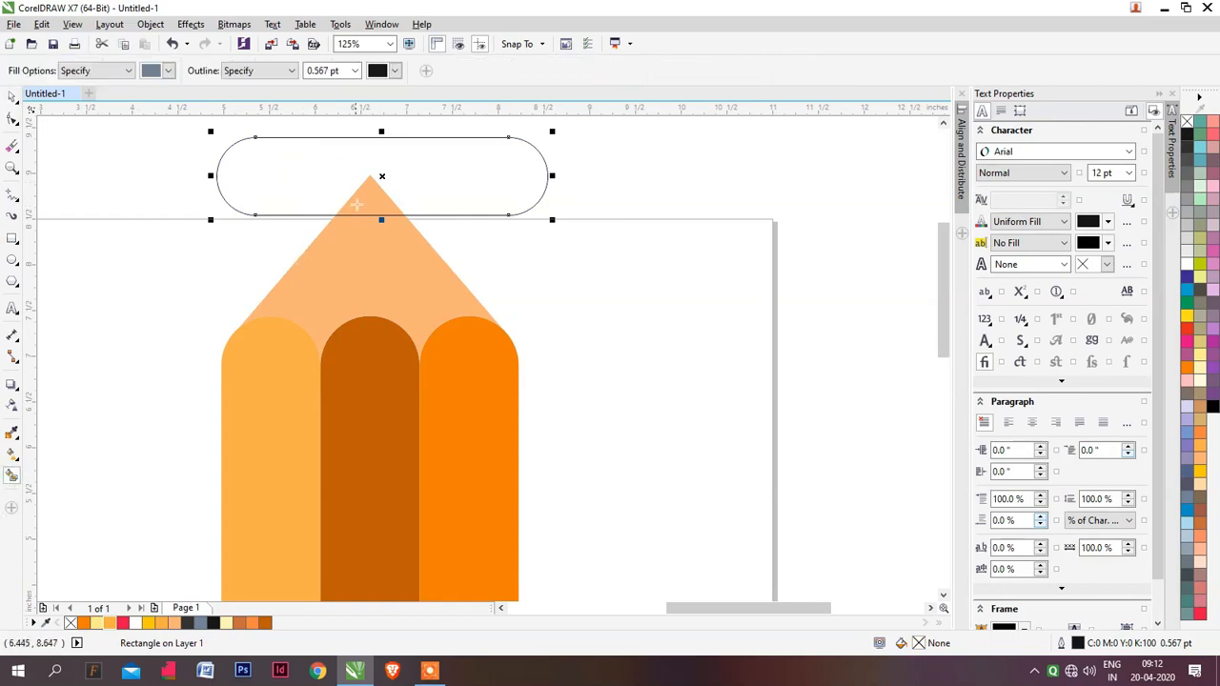
pyautogui.click(367, 200)
pyautogui.press('space')
pyautogui.click(449, 199)
pyautogui.press('Delete')
pyautogui.click(393, 204)
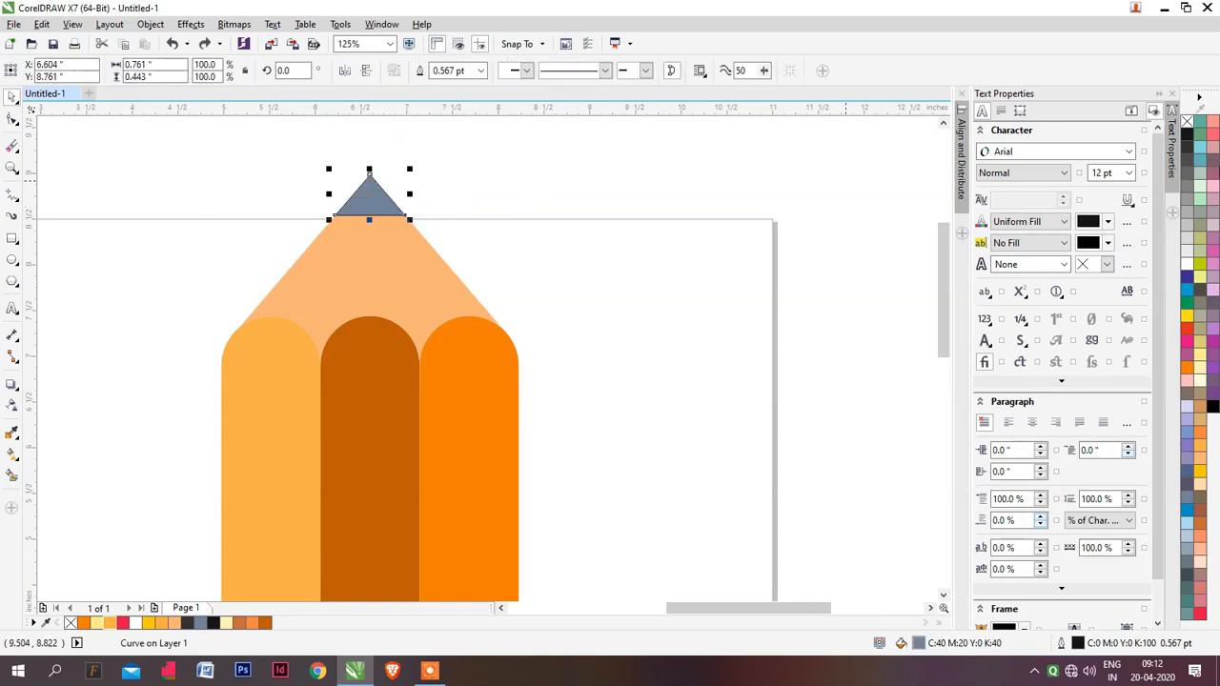
# Fill the lead triangle with 90% black and remove its outline
pyautogui.click(1187, 142)
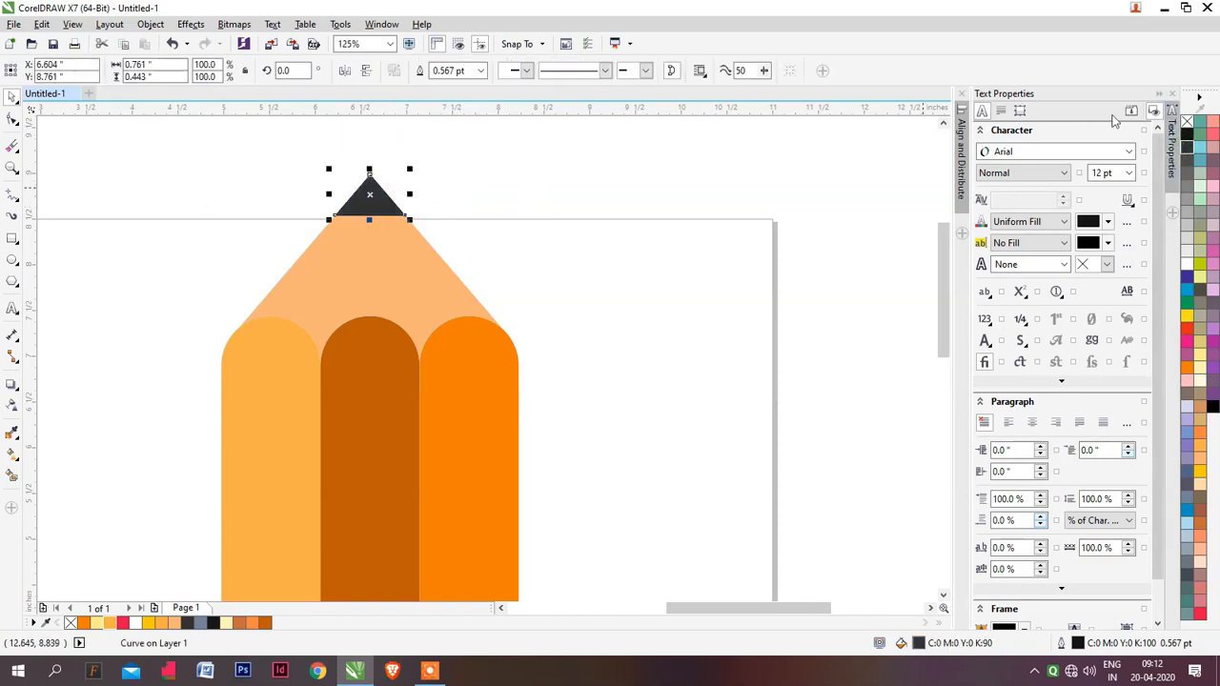
pyautogui.rightClick(1187, 121)
pyautogui.scroll(-1, 417, 320)
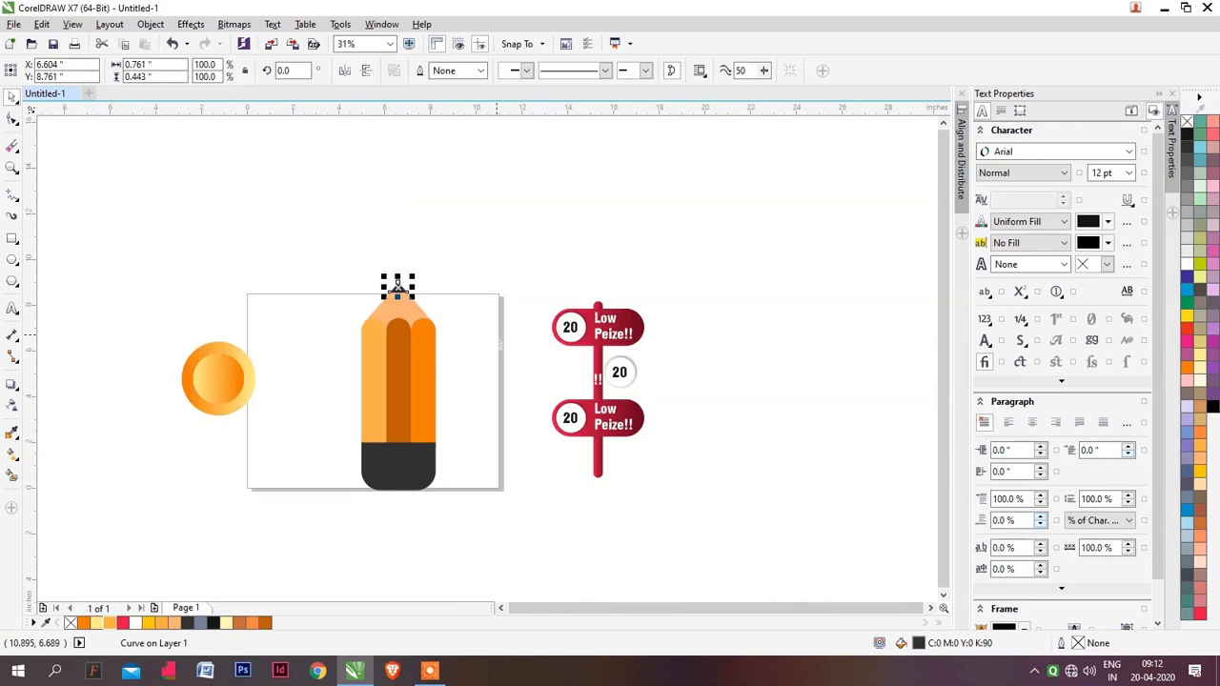
pyautogui.click(319, 252)
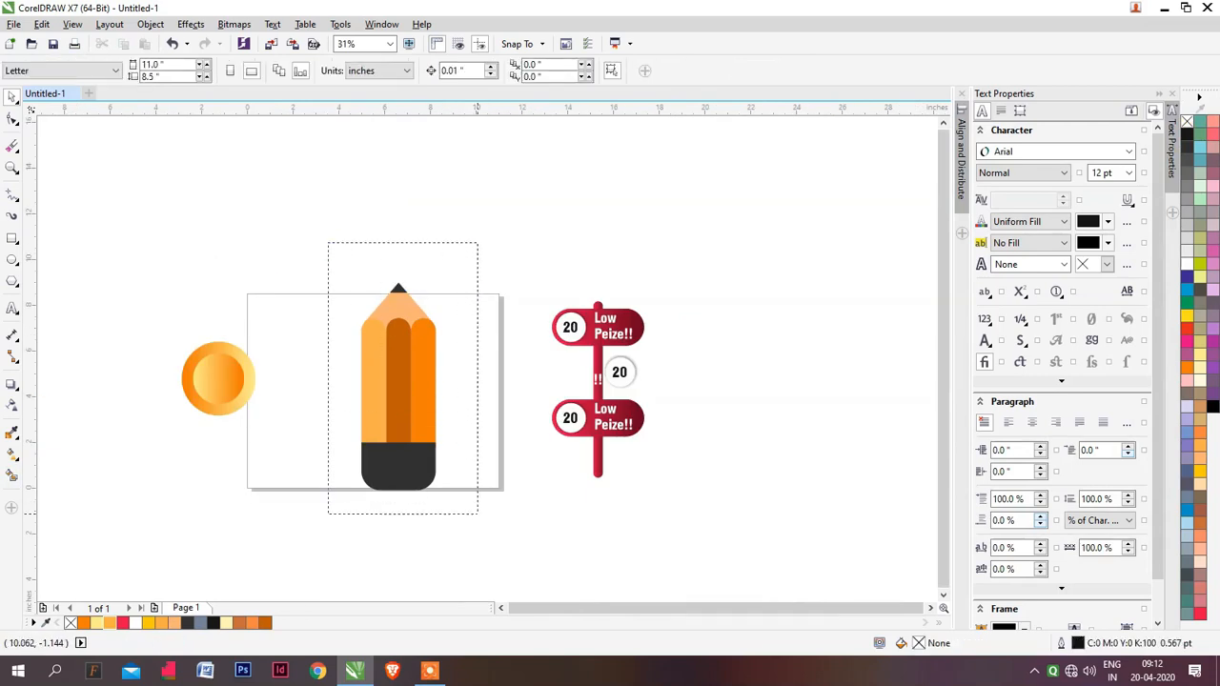
# Scale all the pencil's parts down together about their centre to about 2.12 in wide and 5.92 in high
pyautogui.moveTo(477, 514); pyautogui.dragTo(477, 513)
pyautogui.scroll(1, 432, 281)
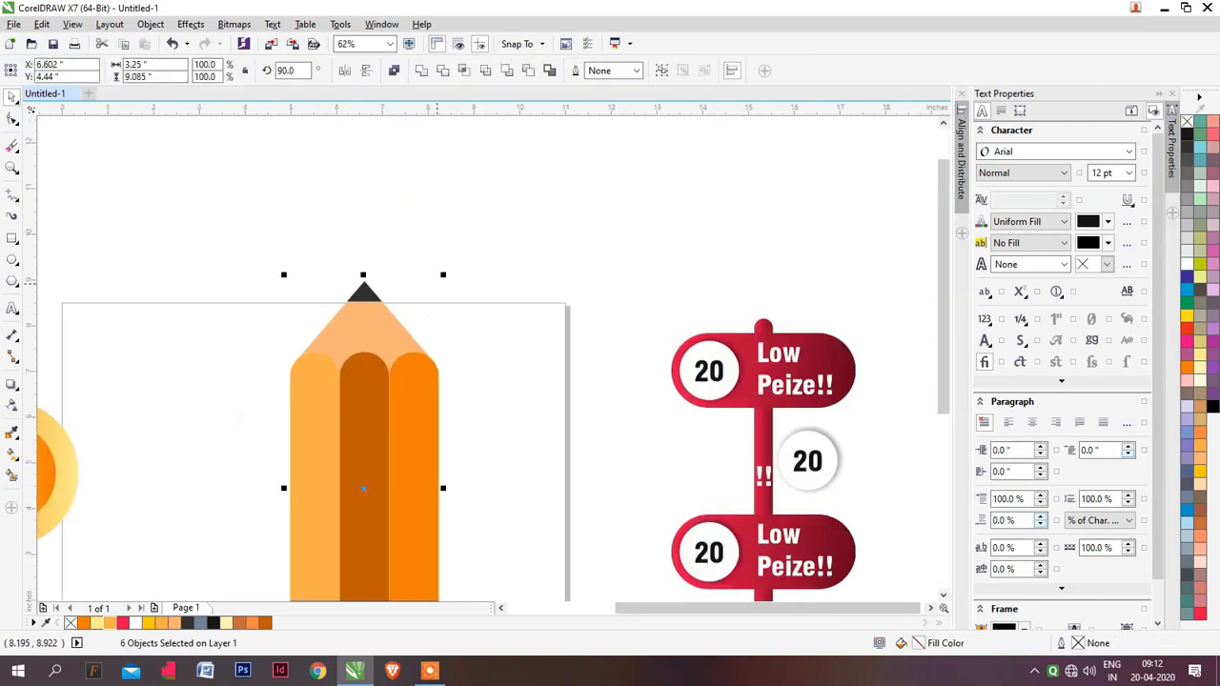
pyautogui.moveTo(444, 274); pyautogui.dragTo(420, 344)
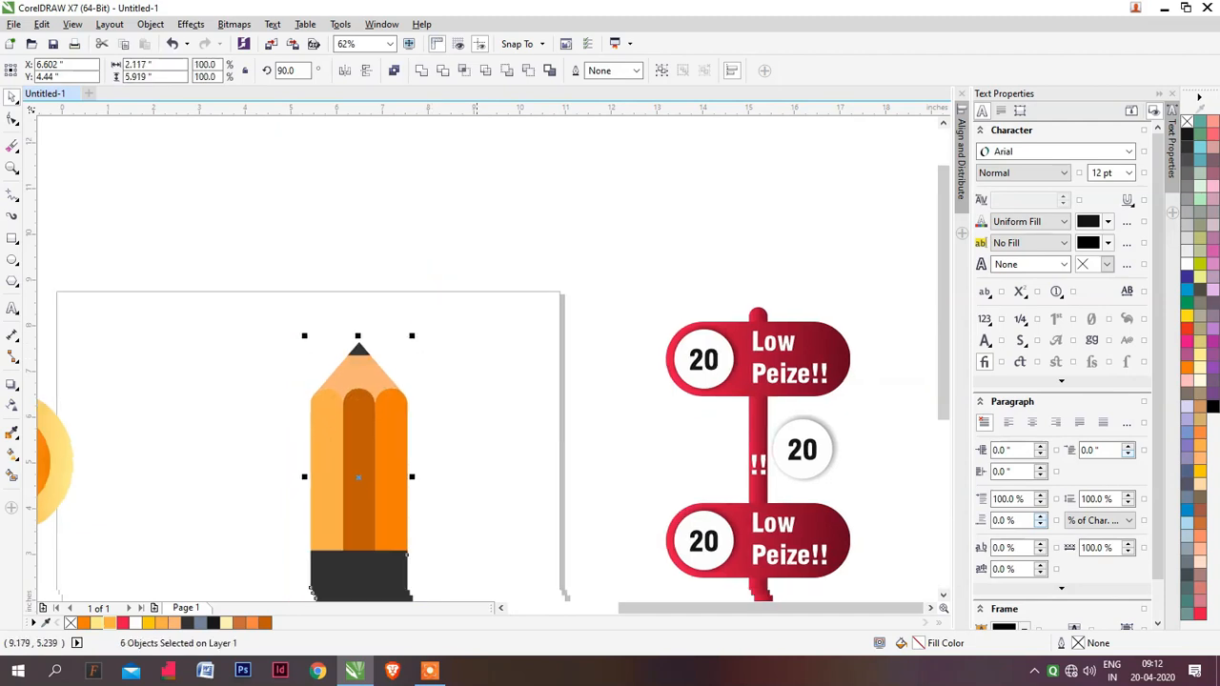
pyautogui.scroll(-2, 438, 343)
pyautogui.click(480, 330)
pyautogui.hscroll(-2, 486, 381)
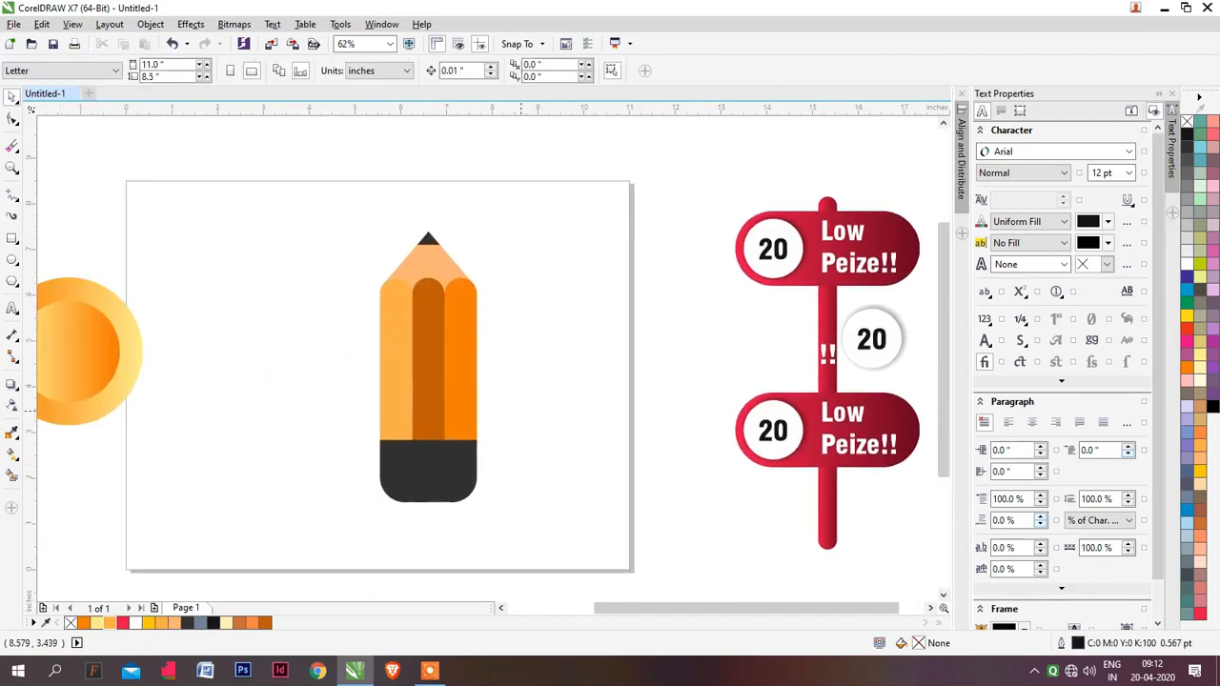
pyautogui.hscroll(1, 473, 359)
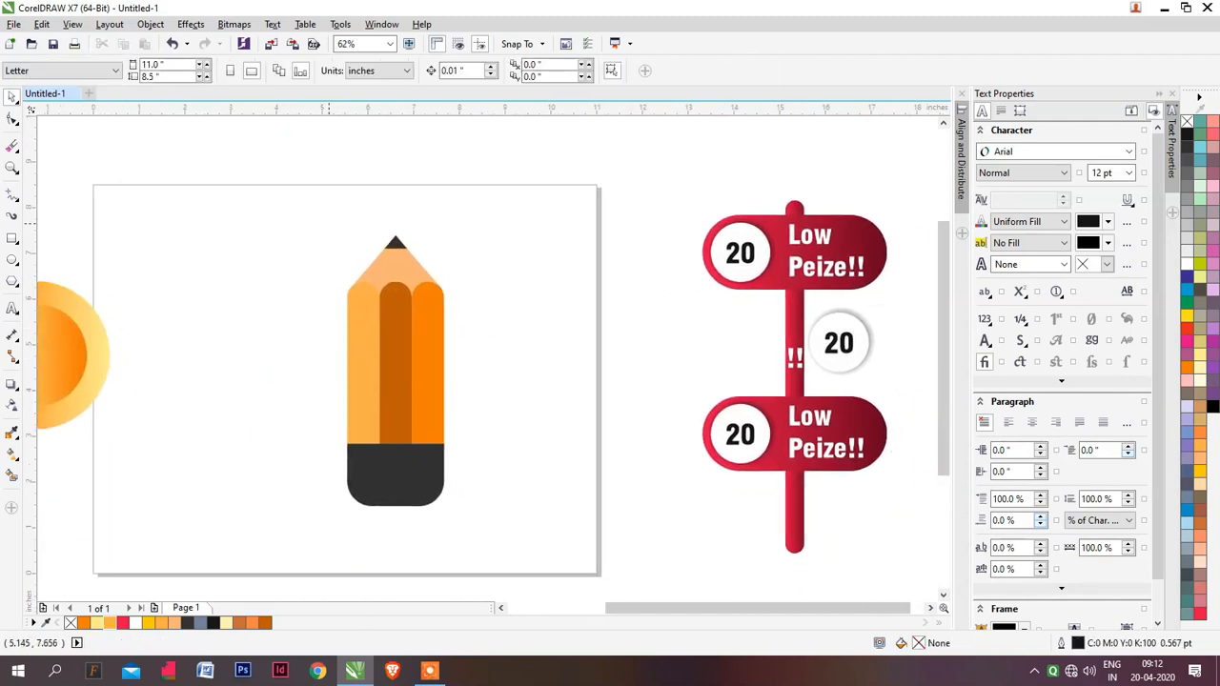
pyautogui.hscroll(1, 365, 408)
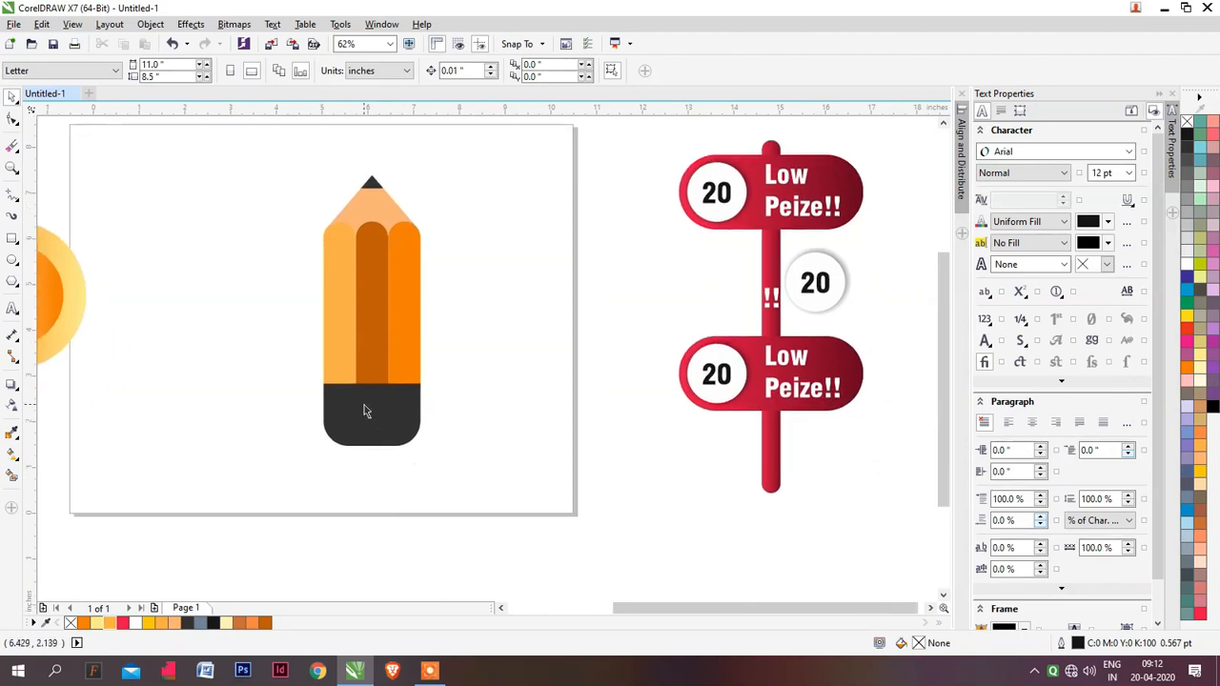
# Make a white strip about 3.34 in wide and 0.25 in high from a copy of the dark base, just below its upper edge
pyautogui.click(373, 419)
pyautogui.scroll(2, 373, 420)
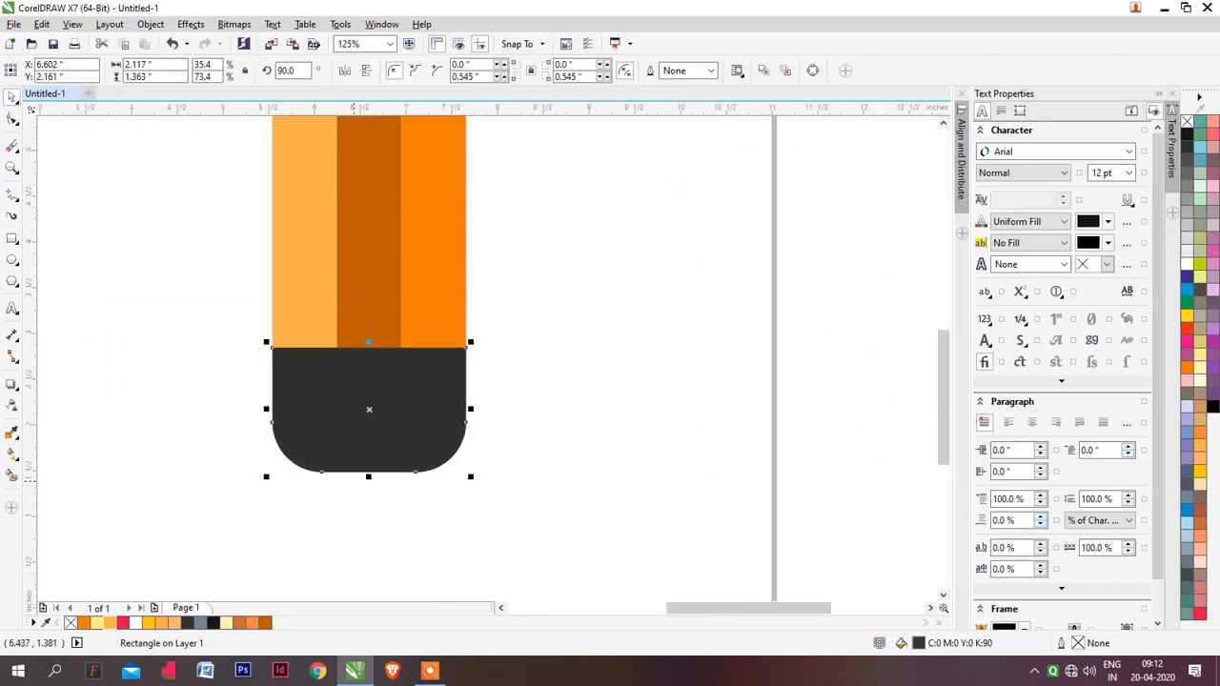
pyautogui.moveTo(369, 476); pyautogui.dragTo(372, 376)
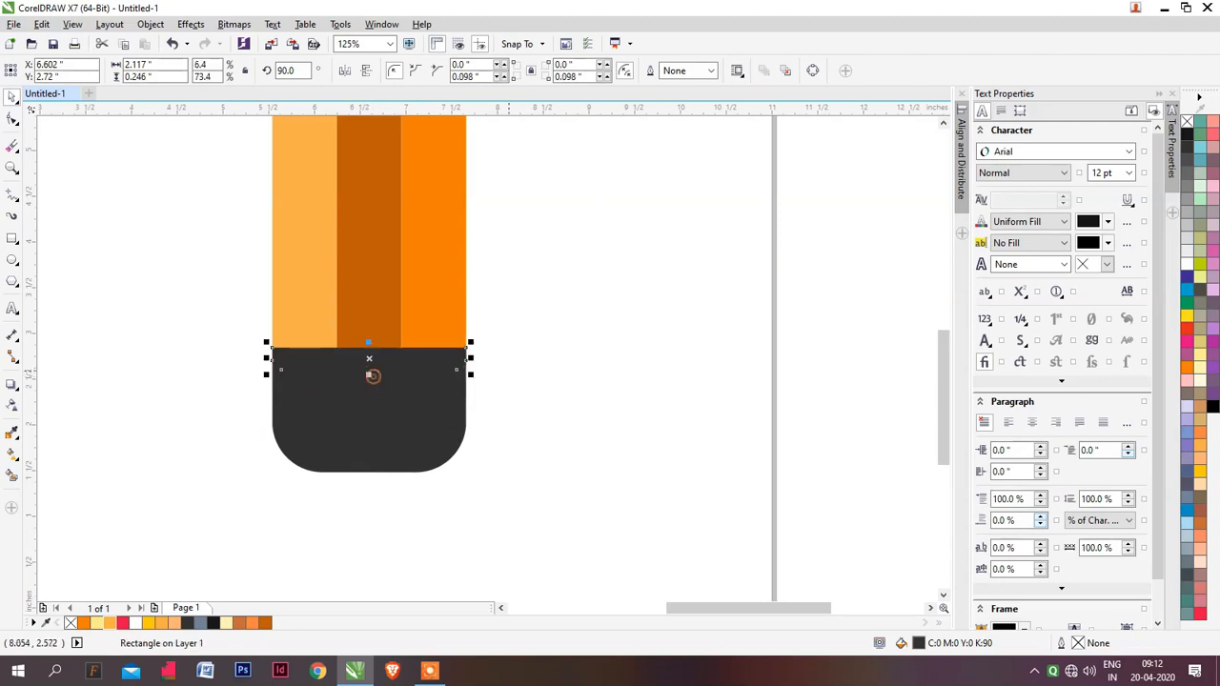
pyautogui.moveTo(467, 359); pyautogui.dragTo(526, 359)
pyautogui.click(1191, 268)
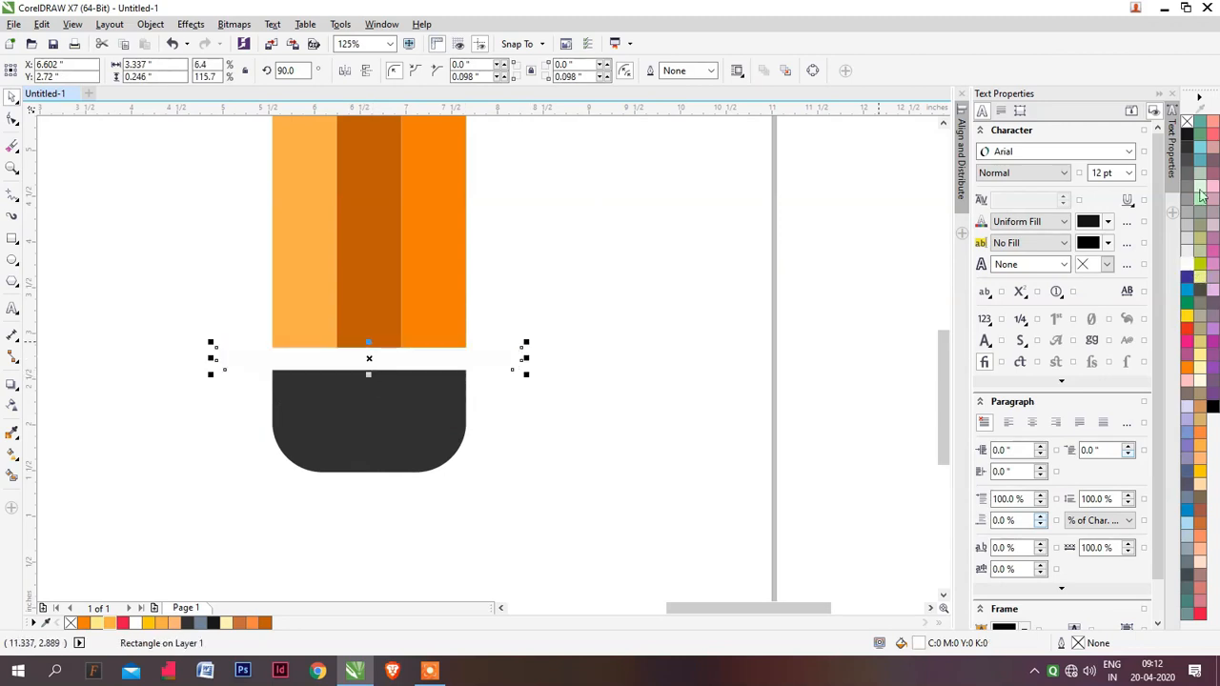
pyautogui.moveTo(522, 359); pyautogui.dragTo(523, 374)
# Apply a horizontal linear fountain fill to the strip, grey at both ends with a white node at 55%
pyautogui.press('g')
pyautogui.moveTo(280, 371); pyautogui.dragTo(481, 372)
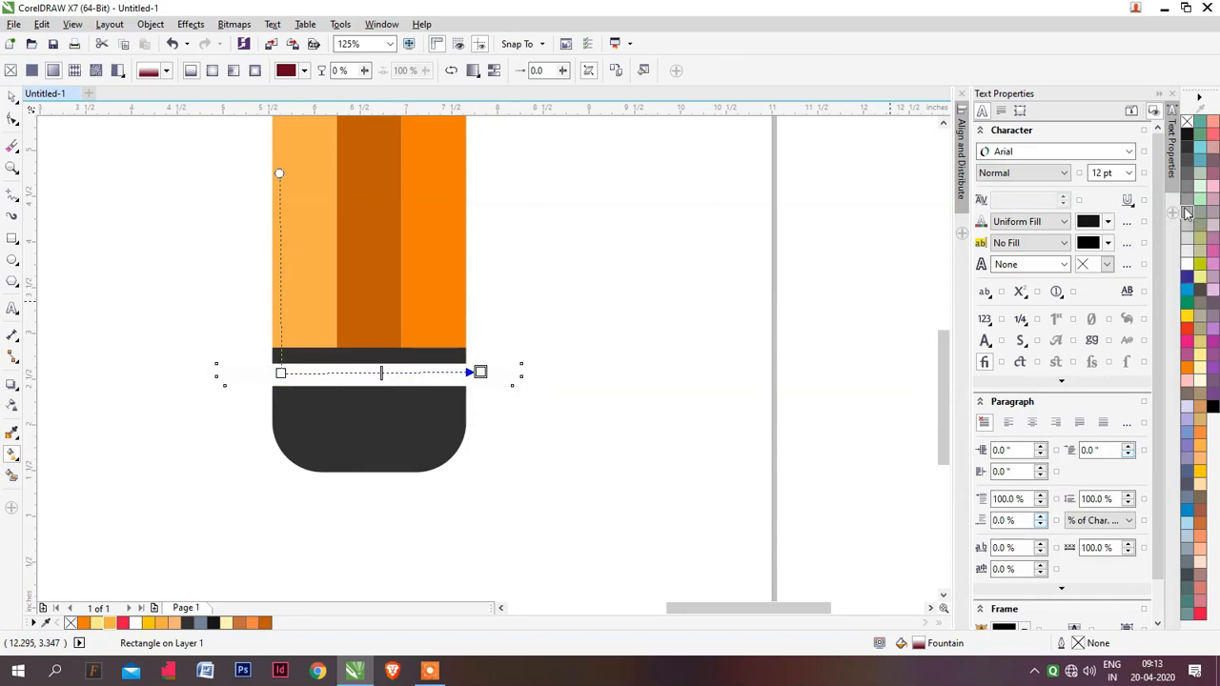
pyautogui.click(1189, 216)
pyautogui.click(281, 372)
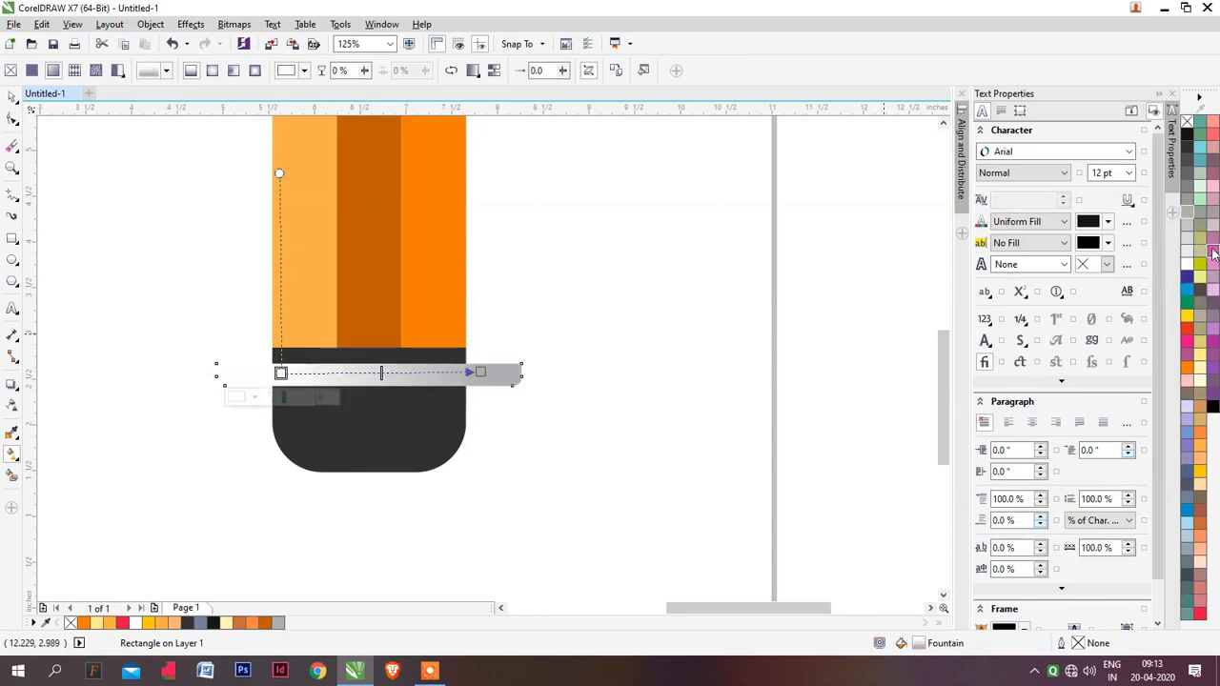
pyautogui.click(1189, 216)
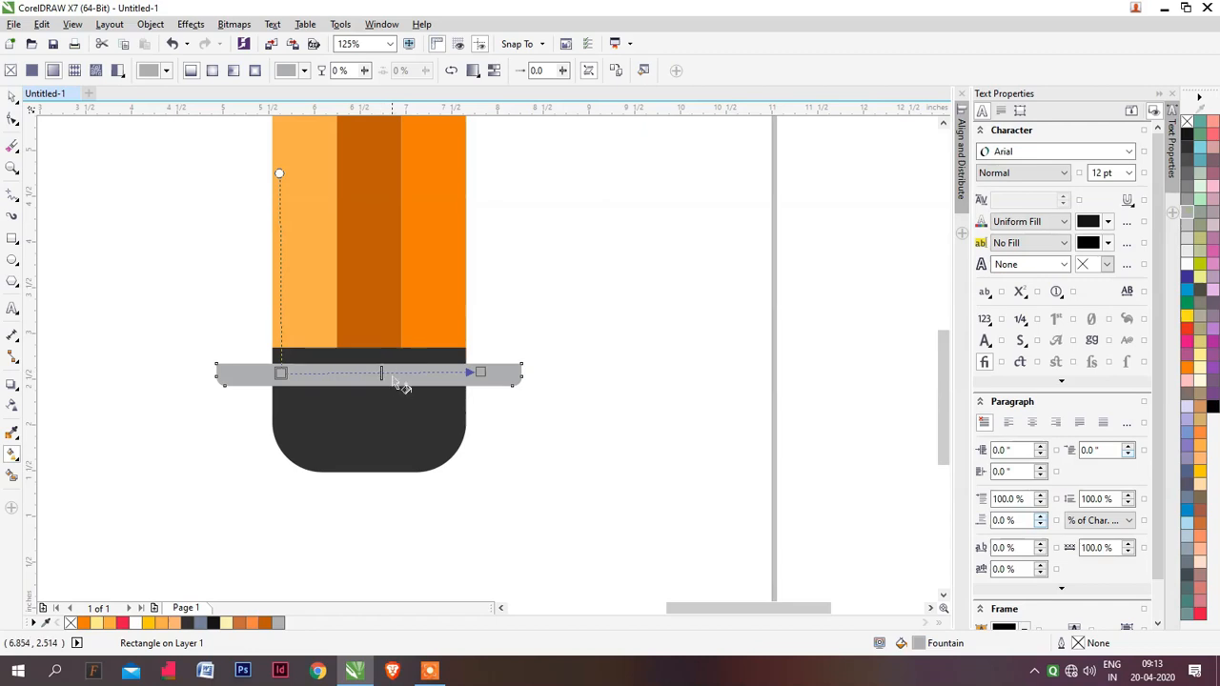
pyautogui.moveTo(382, 373); pyautogui.dragTo(391, 373)
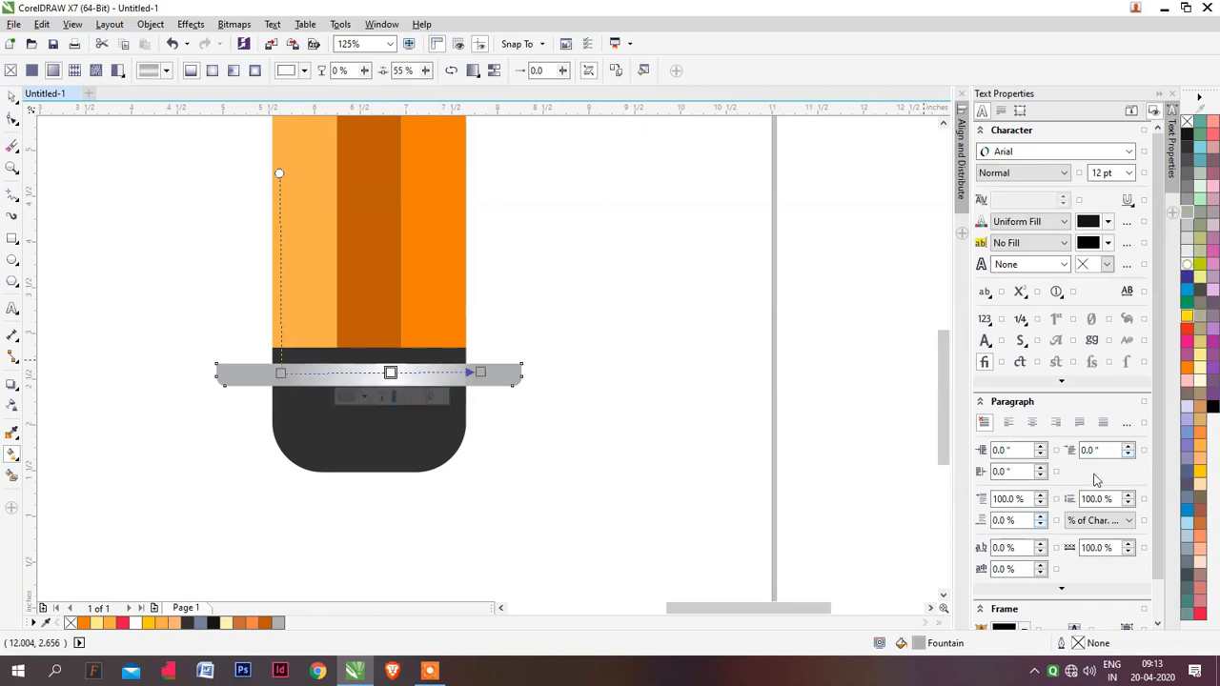
pyautogui.press('space')
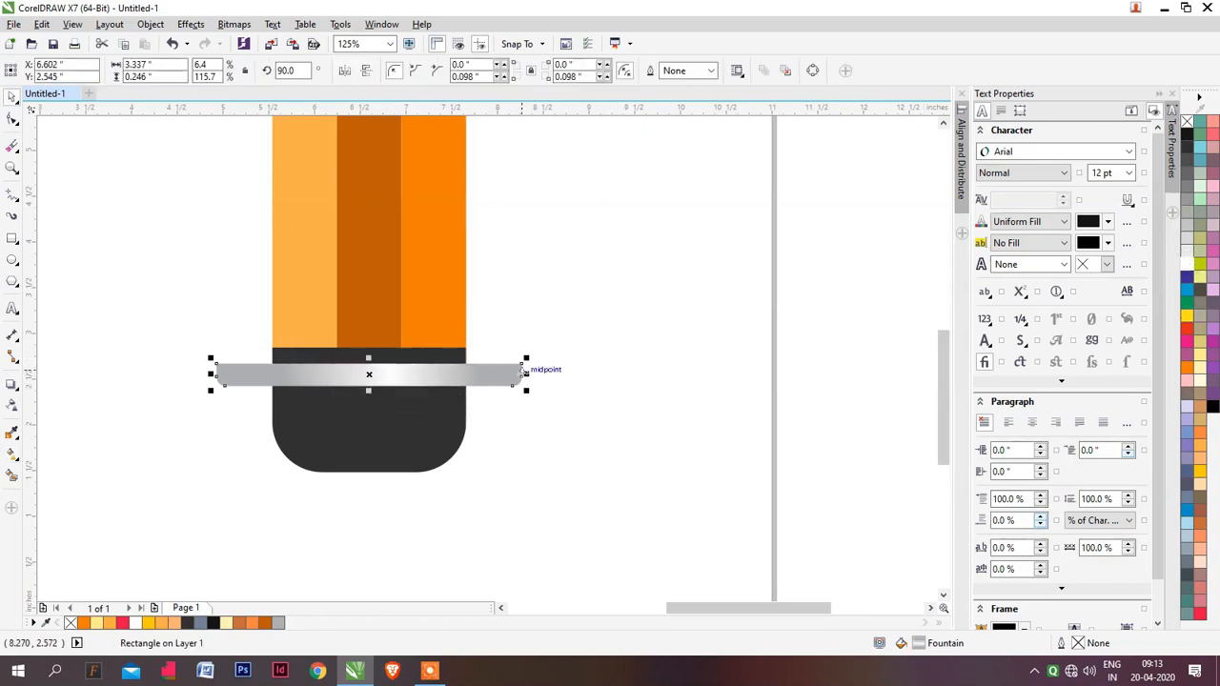
# Resize the strip to about 2.89 in wide and 0.12 in high, and duplicate it downward into four evenly spaced strips
pyautogui.moveTo(526, 374); pyautogui.dragTo(506, 374)
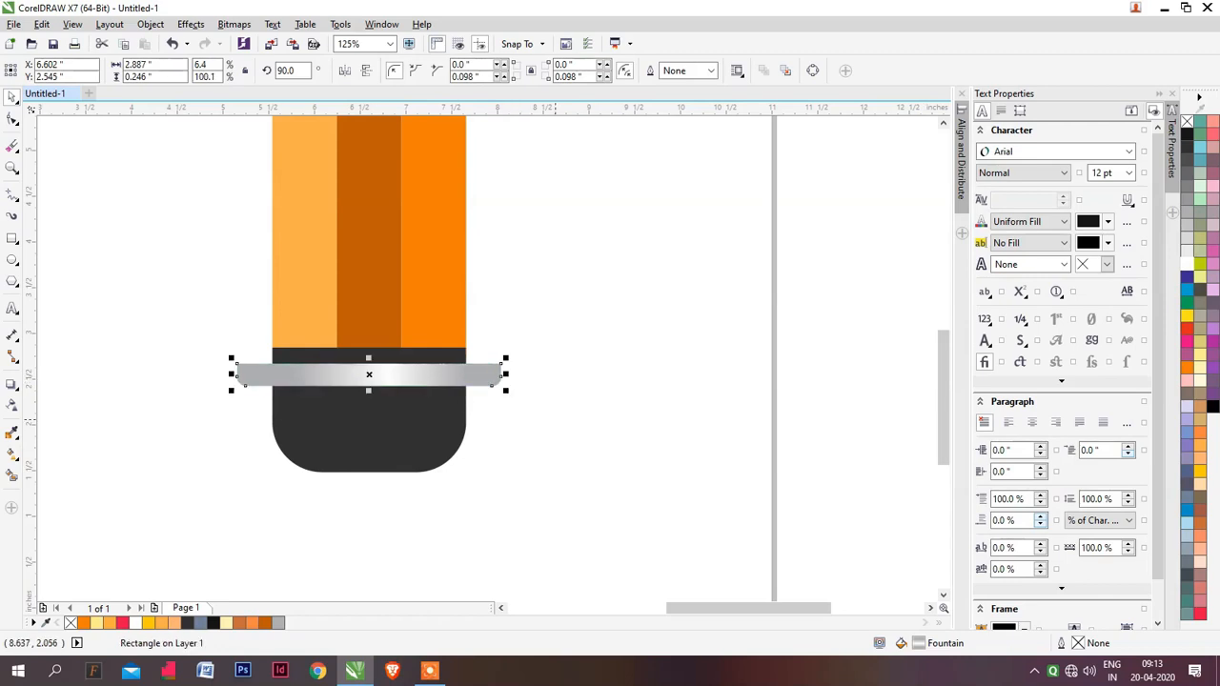
pyautogui.rightClick(419, 374)
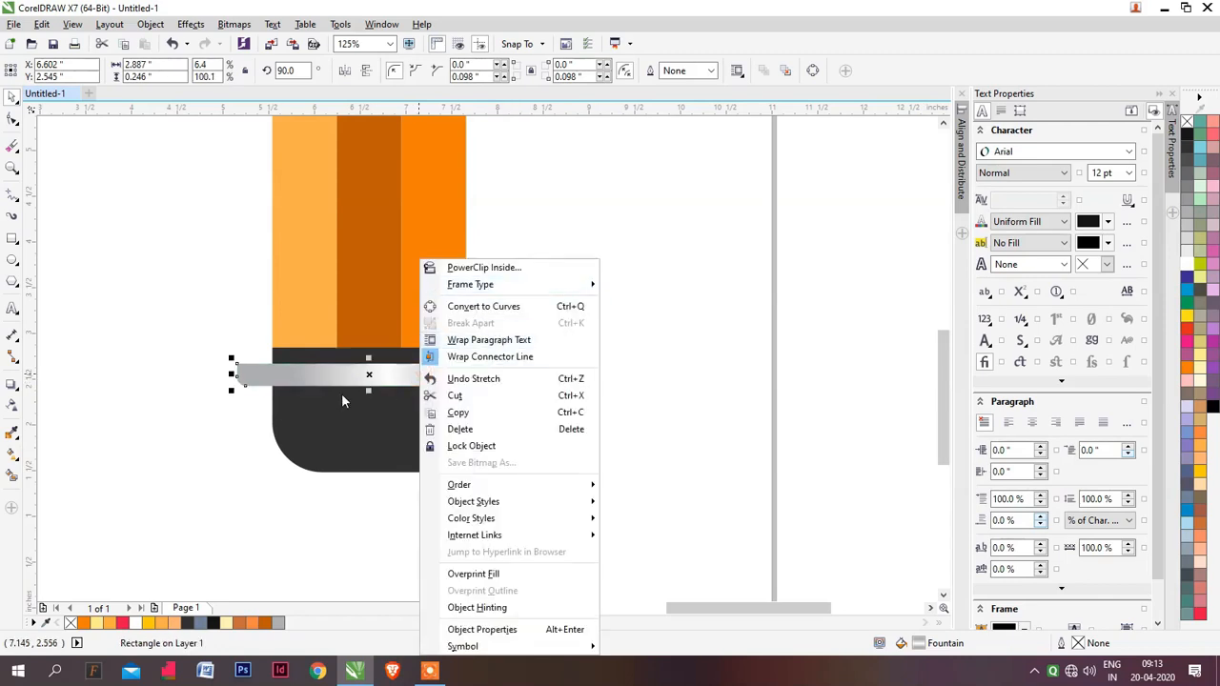
pyautogui.click(351, 379)
pyautogui.moveTo(423, 374); pyautogui.dragTo(390, 391)
pyautogui.hotkey('ctrl', 'z')
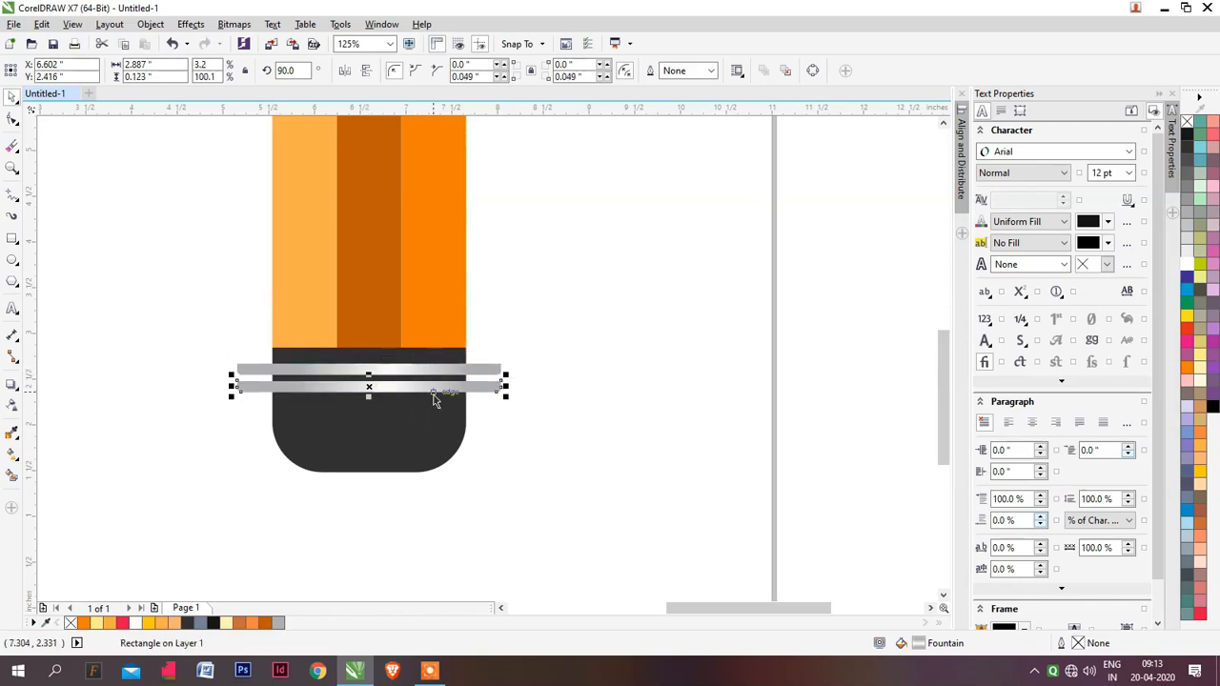
pyautogui.hotkey('ctrl', 'r')
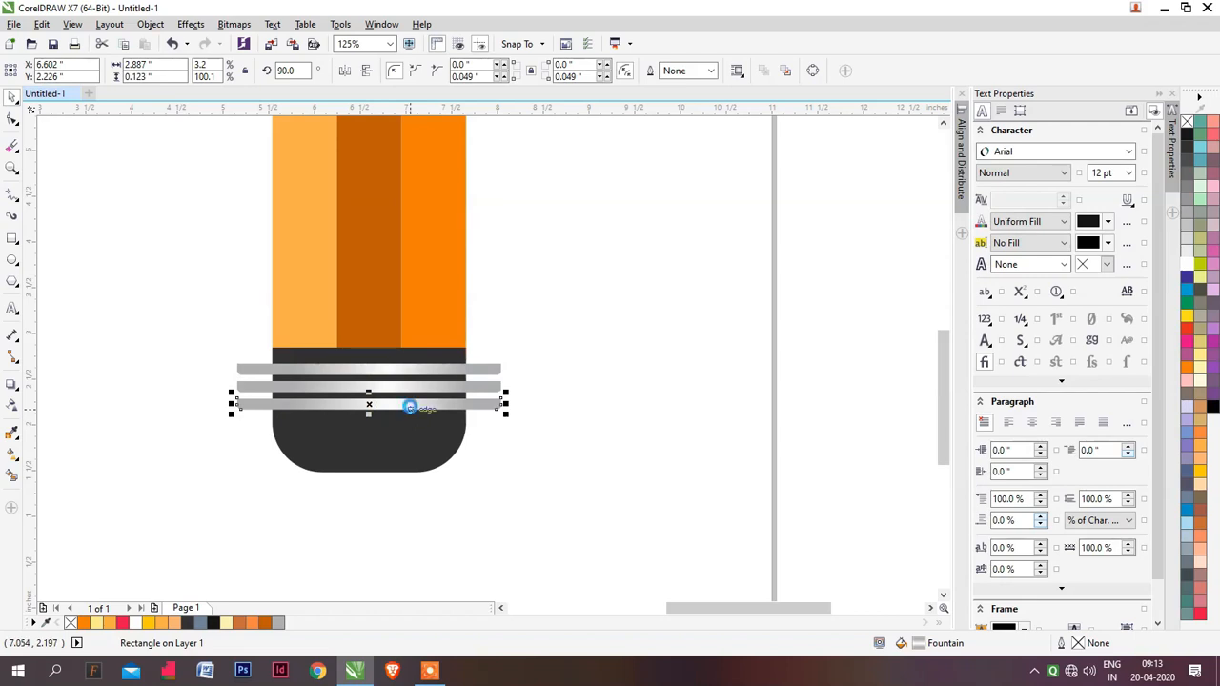
pyautogui.hotkey('ctrl', 'r')
pyautogui.click(518, 427)
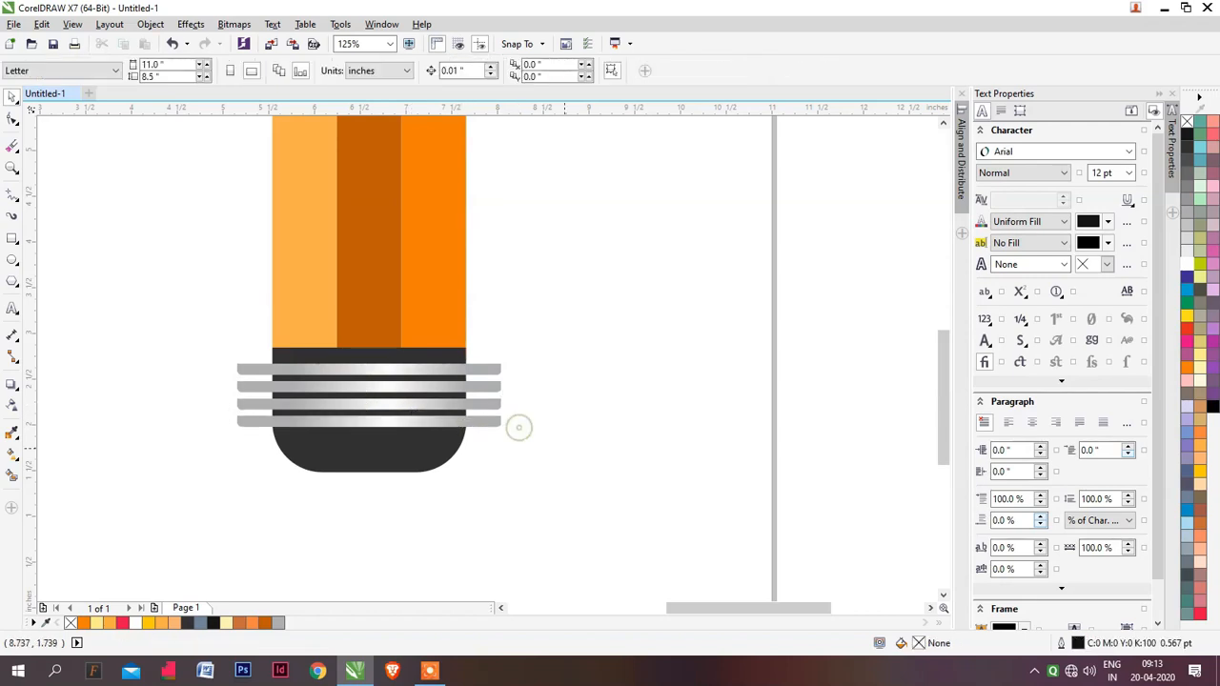
# PowerClip the four metallic strips inside the pencil's dark base
pyautogui.moveTo(546, 442); pyautogui.dragTo(225, 350)
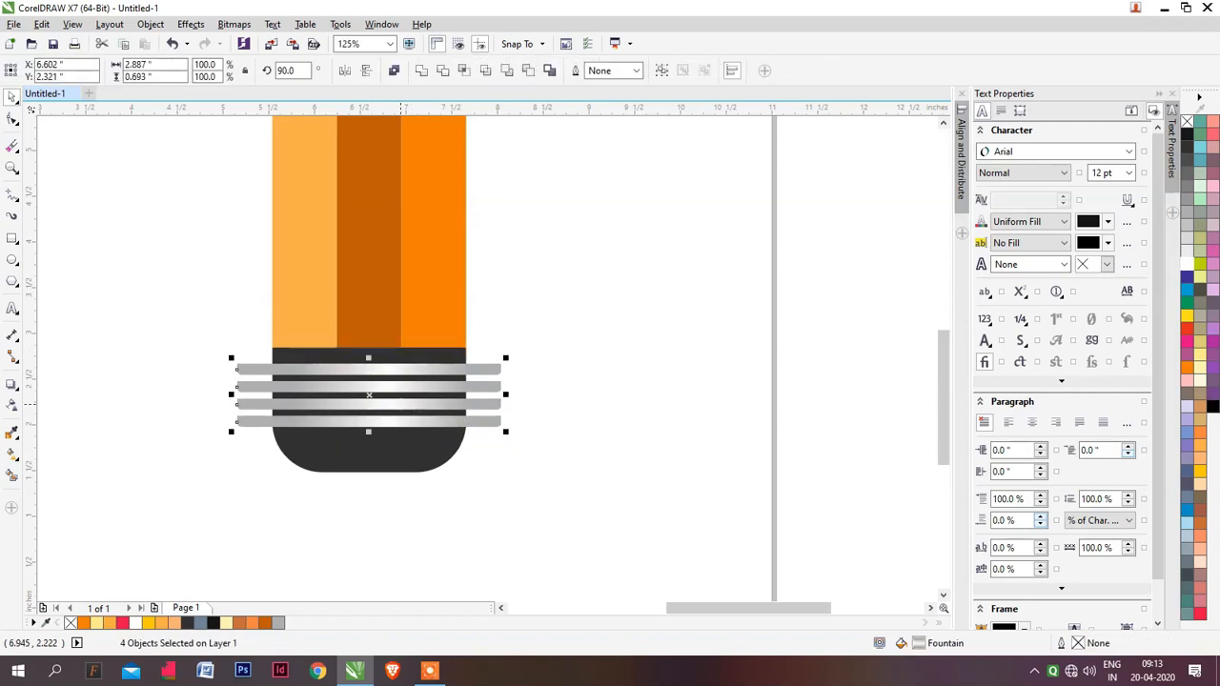
pyautogui.rightClick(420, 371)
pyautogui.click(465, 39)
pyautogui.click(366, 445)
pyautogui.scroll(-2, 432, 381)
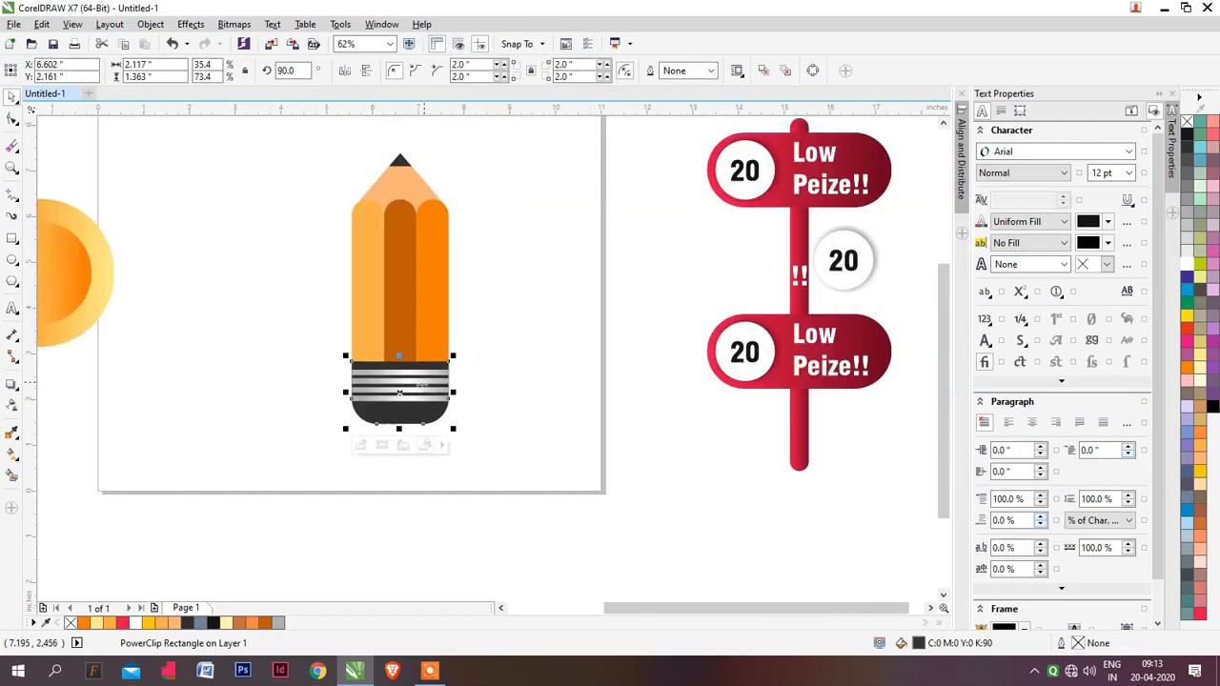
pyautogui.scroll(2, 427, 384)
pyautogui.press('Escape')
pyautogui.scroll(-2, 508, 381)
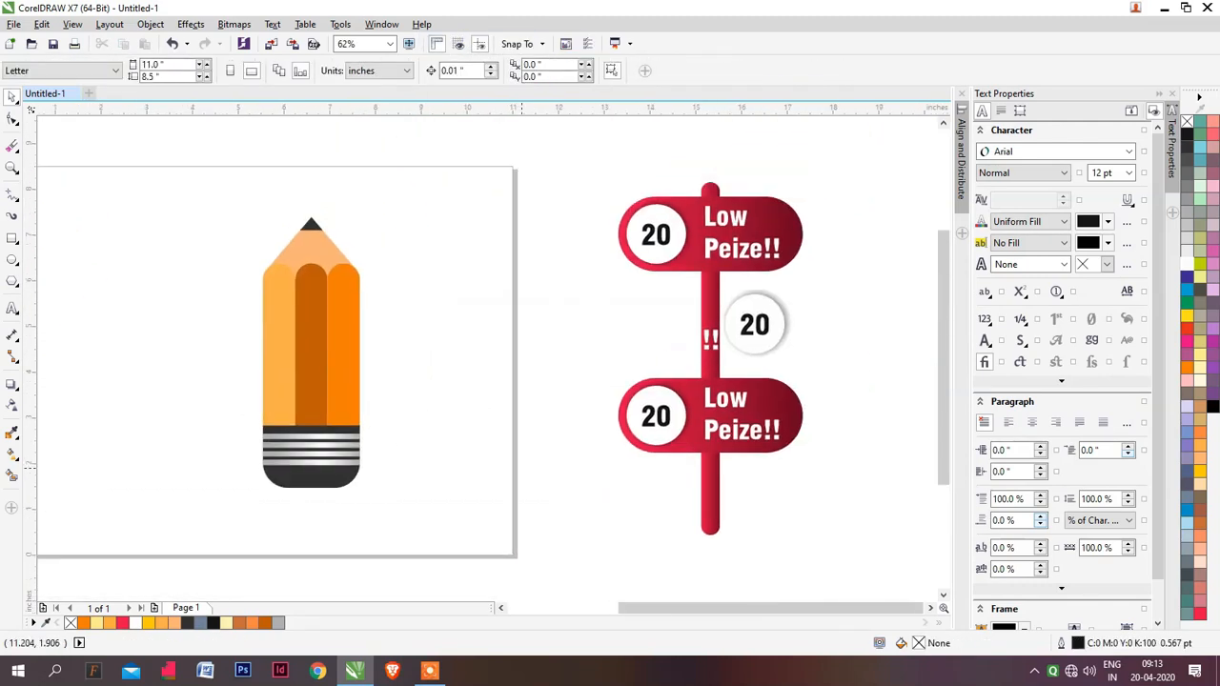
# Group all the pencil's parts and centre the group on the page
pyautogui.hscroll(-1, 343, 419)
pyautogui.moveTo(253, 175)
pyautogui.mouseDown()
pyautogui.moveTo(454, 531)
pyautogui.moveTo(482, 534)
pyautogui.mouseUp()
pyautogui.hotkey('ctrl', 'g')
pyautogui.press('p')
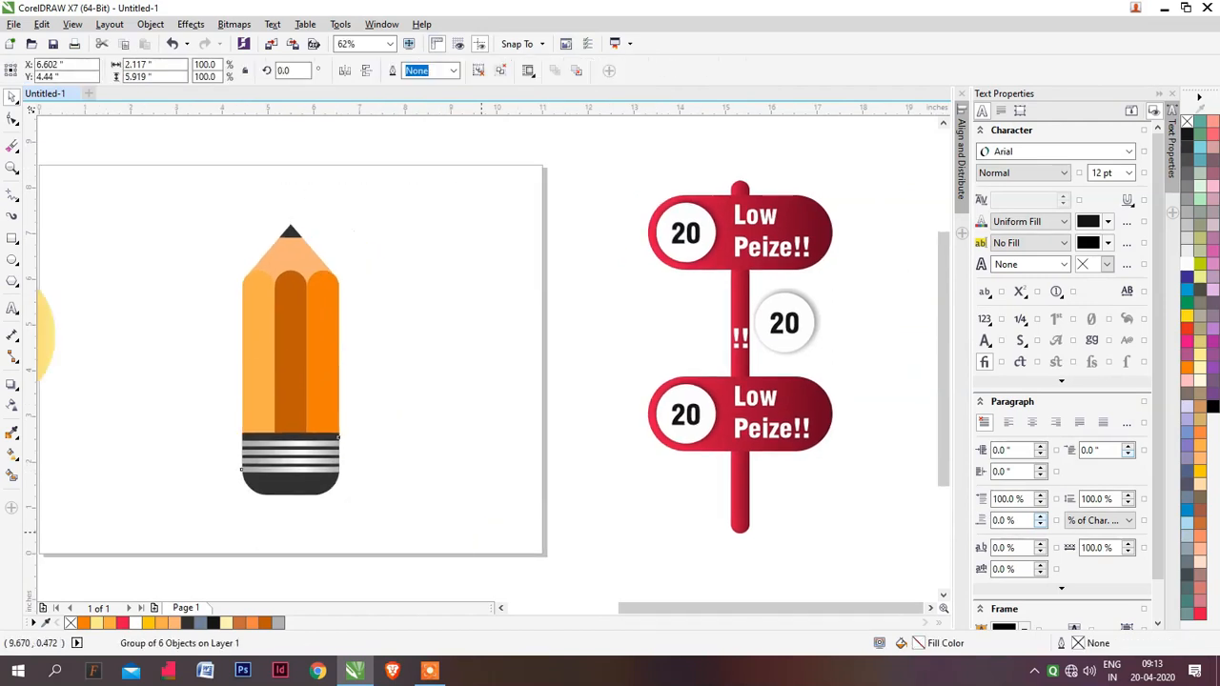
pyautogui.hscroll(-2, 487, 358)
pyautogui.press('Escape')
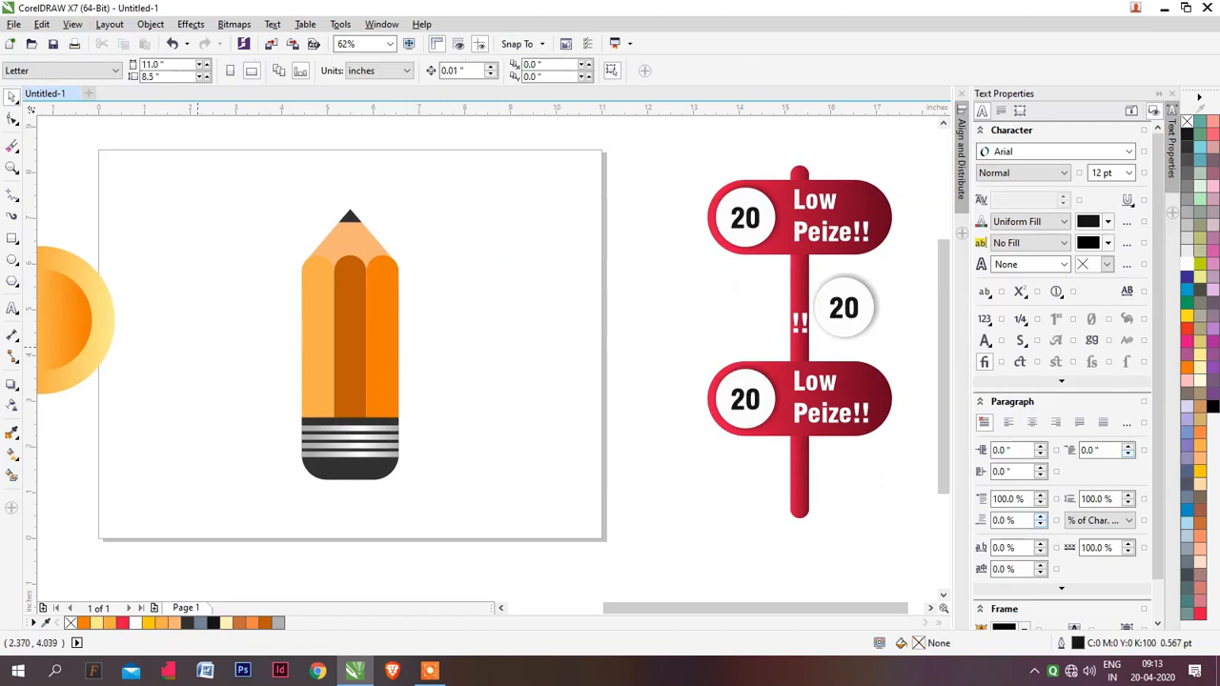
# Copy the "20" from the upper red banner onto the middle of the pencil and enlarge it to about 122 pt
pyautogui.click(794, 248)
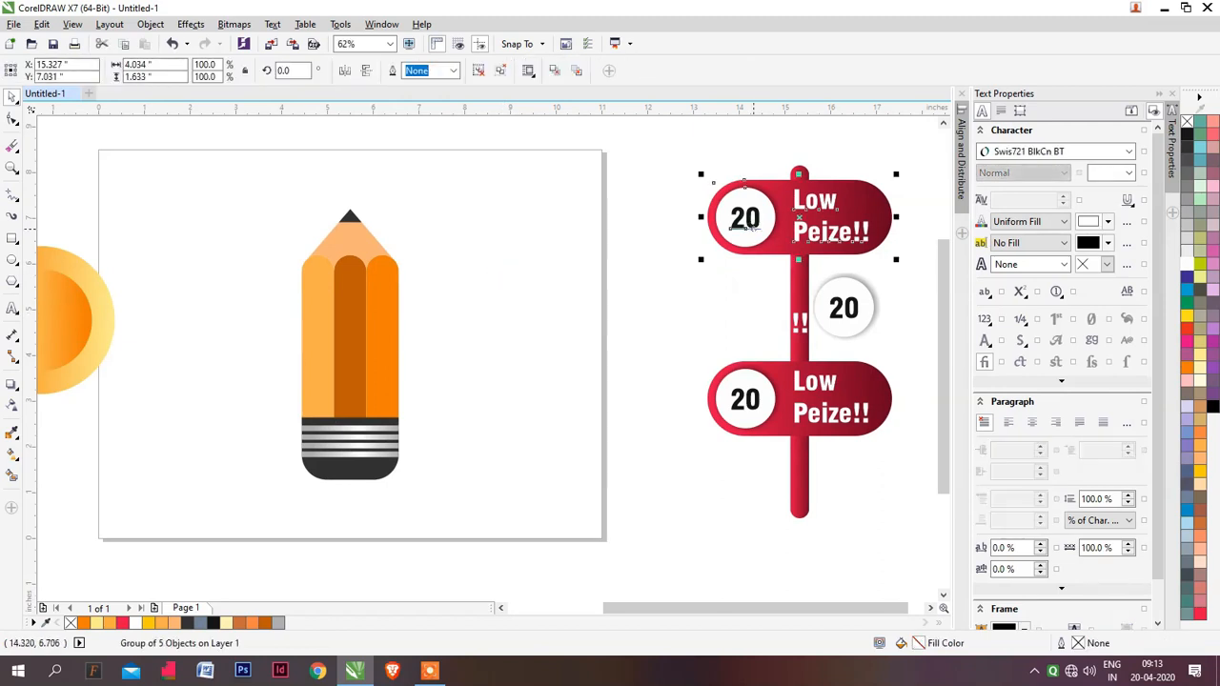
pyautogui.click(727, 289)
pyautogui.keyDown('ctrl'); pyautogui.click(745, 218); pyautogui.keyUp('ctrl')
pyautogui.moveTo(745, 219)
pyautogui.mouseDown()
pyautogui.moveTo(508, 340)
pyautogui.moveTo(354, 345)
pyautogui.moveTo(367, 339)
pyautogui.mouseUp()
pyautogui.scroll(3, 368, 342)
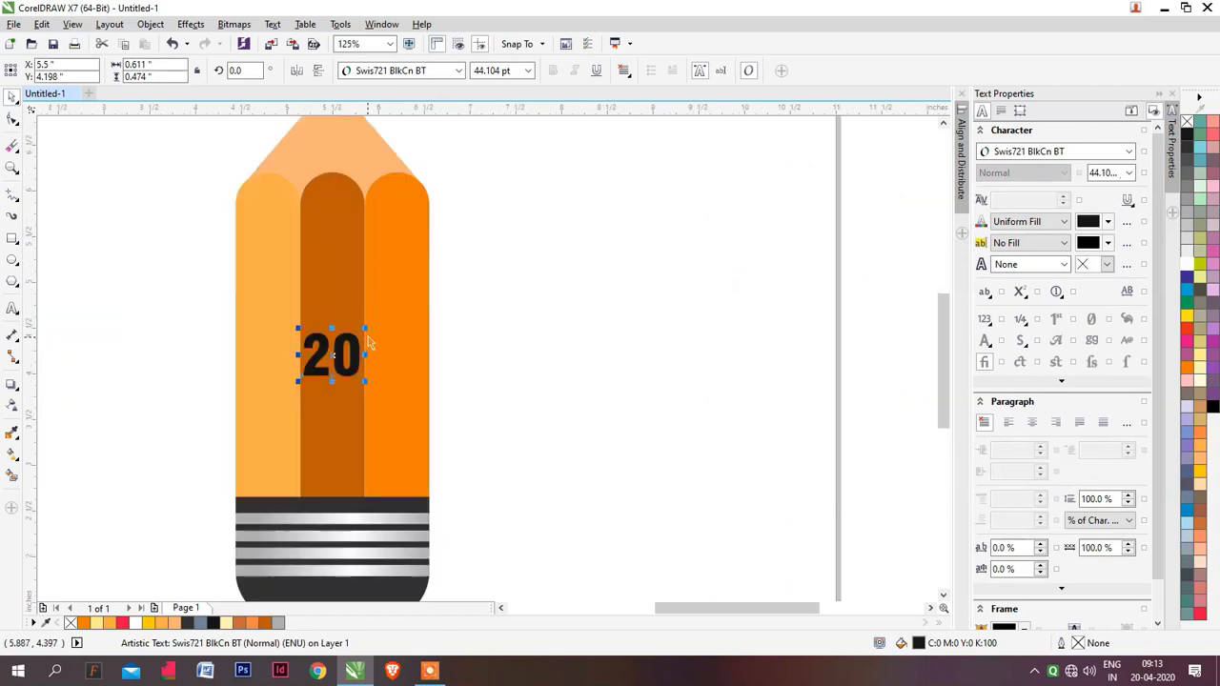
pyautogui.scroll(-3, 333, 356)
pyautogui.moveTo(358, 326); pyautogui.dragTo(385, 278)
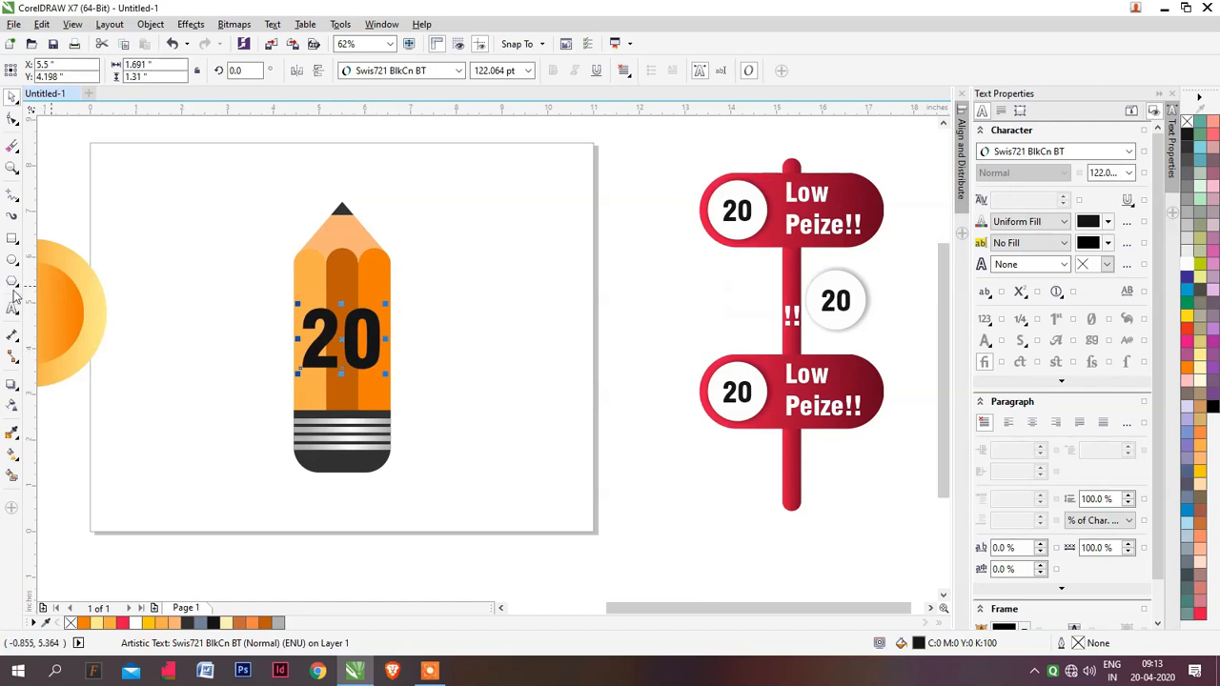
# Draw a white-filled circle about 1.95 in in diameter over the "20" on the pencil
pyautogui.click(11, 259)
pyautogui.moveTo(263, 292); pyautogui.dragTo(374, 364)
pyautogui.moveTo(331, 326); pyautogui.dragTo(389, 278)
pyautogui.click(1200, 259)
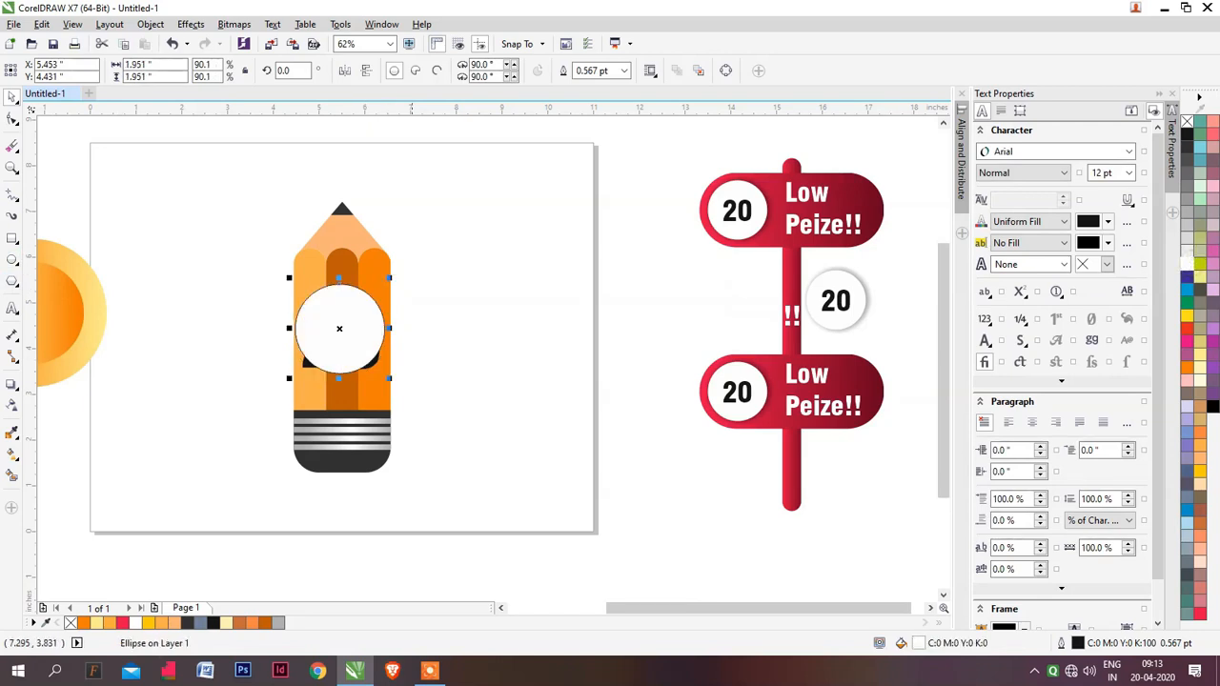
# Bring the "20" in front of the white circle and shrink it to fit inside
pyautogui.click(378, 372)
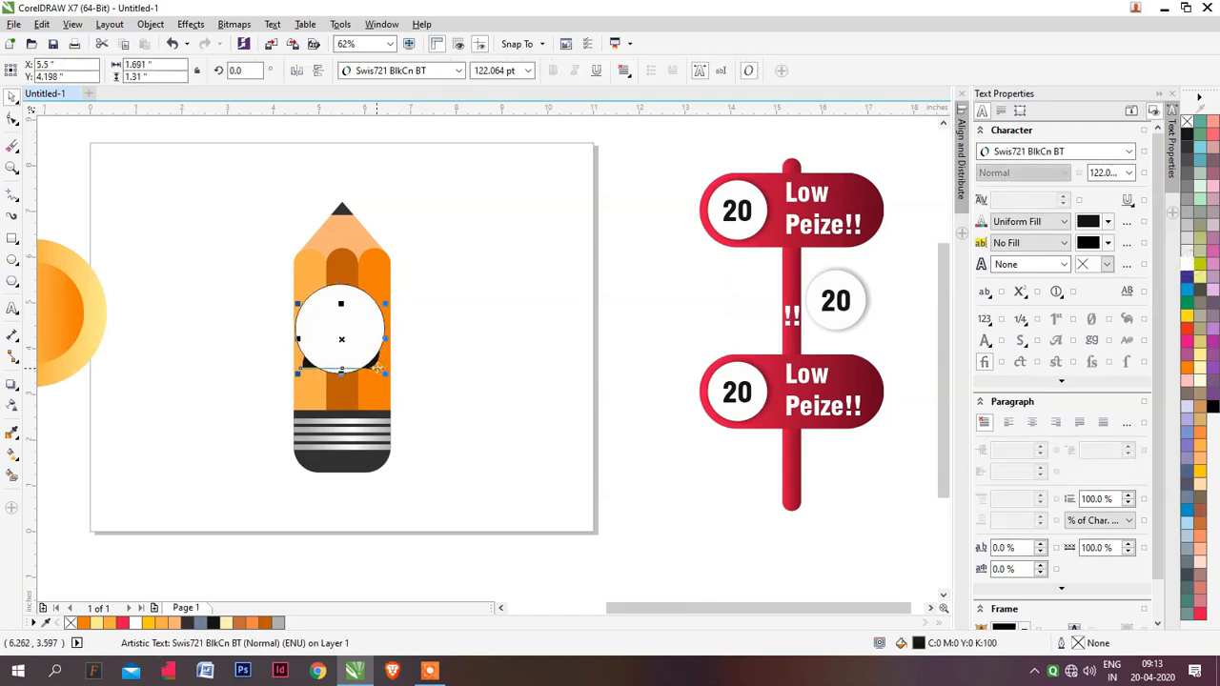
pyautogui.hotkey('shift', 'pageup')
pyautogui.moveTo(385, 304); pyautogui.dragTo(374, 307)
pyautogui.click(413, 333)
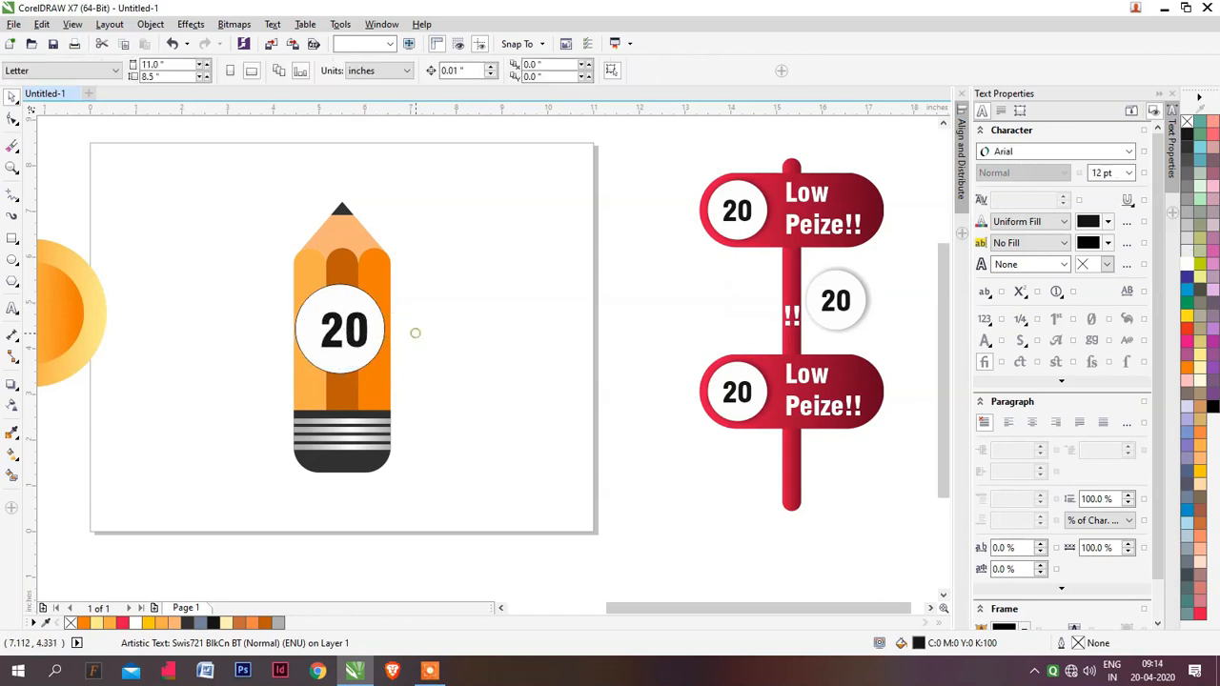
# Delete the white circle and the "20" from the pencil
pyautogui.moveTo(246, 274); pyautogui.dragTo(429, 380)
pyautogui.press('Delete')
pyautogui.scroll(-2, 374, 384)
pyautogui.scroll(2, 373, 384)
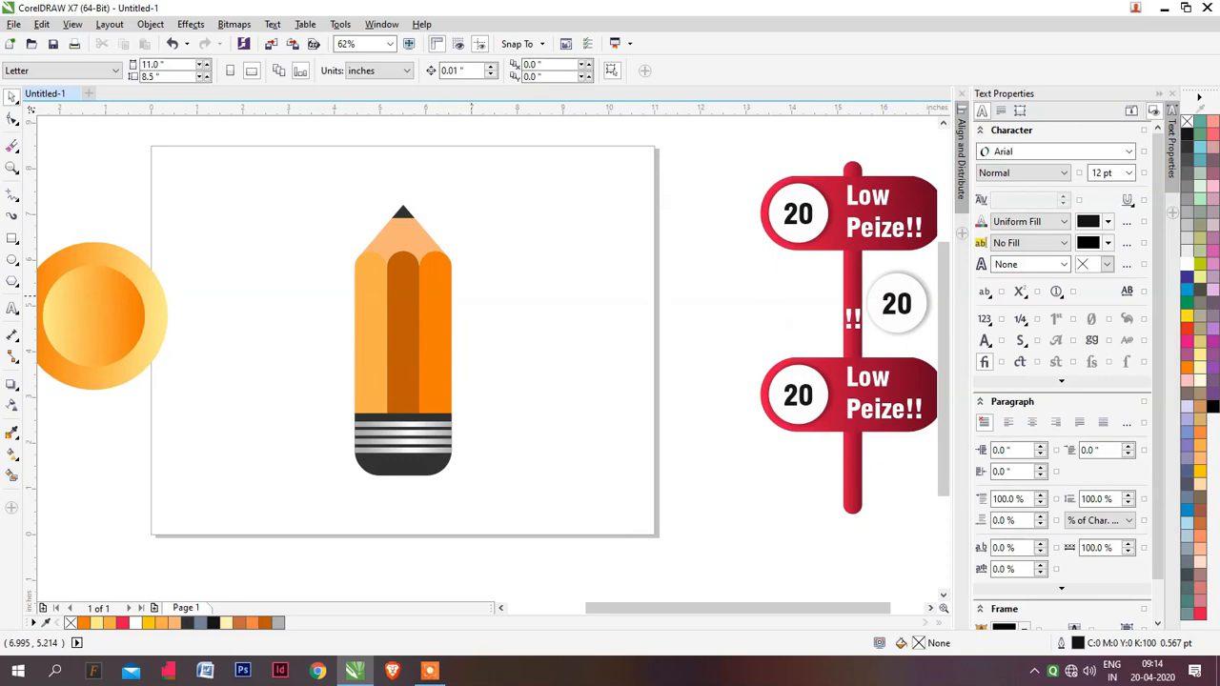
# Move the pencil and the orange coin together off the page, toward the red banners
pyautogui.scroll(-2, 384, 272)
pyautogui.moveTo(120, 237); pyautogui.dragTo(432, 430)
pyautogui.moveTo(360, 333)
pyautogui.mouseDown()
pyautogui.moveTo(413, 315)
pyautogui.moveTo(795, 359)
pyautogui.mouseUp()
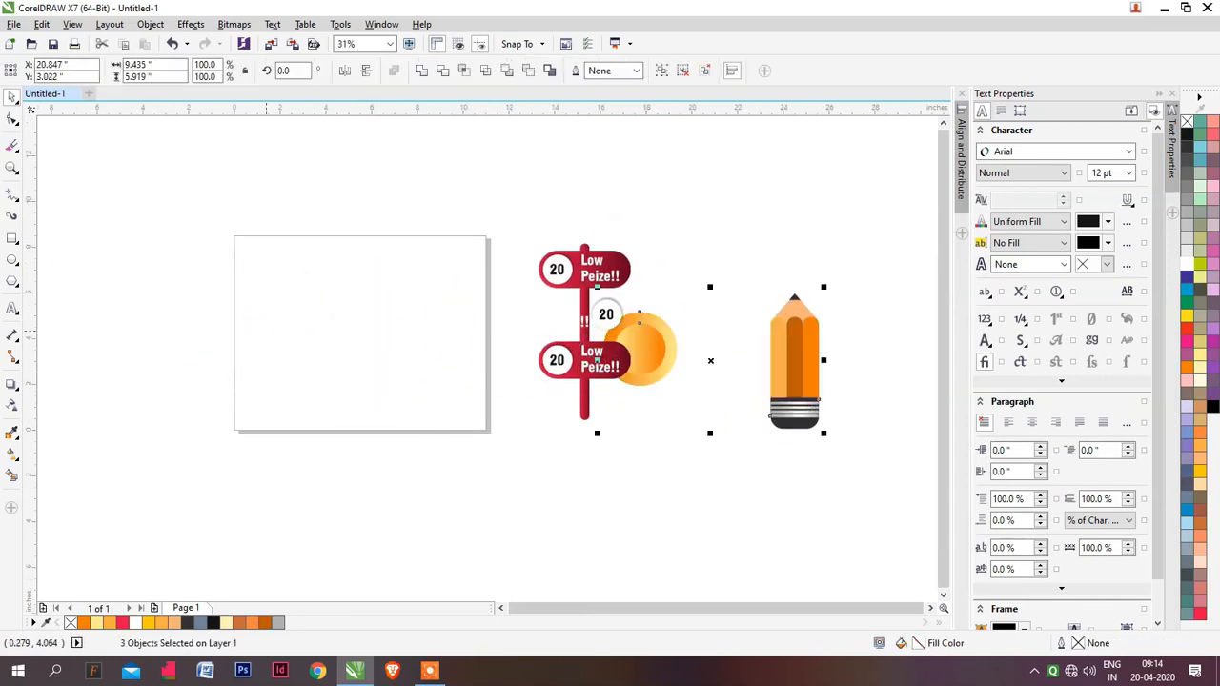
pyautogui.hscroll(-3, 364, 326)
pyautogui.hscroll(3, 479, 328)
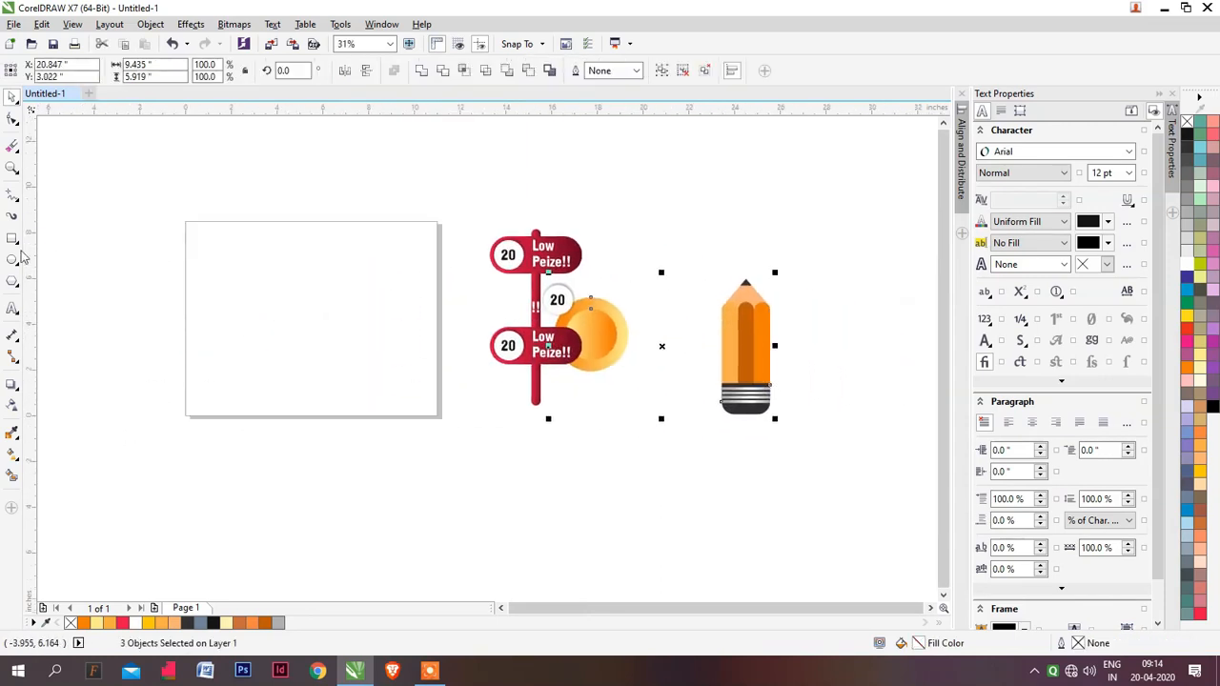
# Add the artistic text "NEGIZH" at the blank page's left edge
pyautogui.click(11, 310)
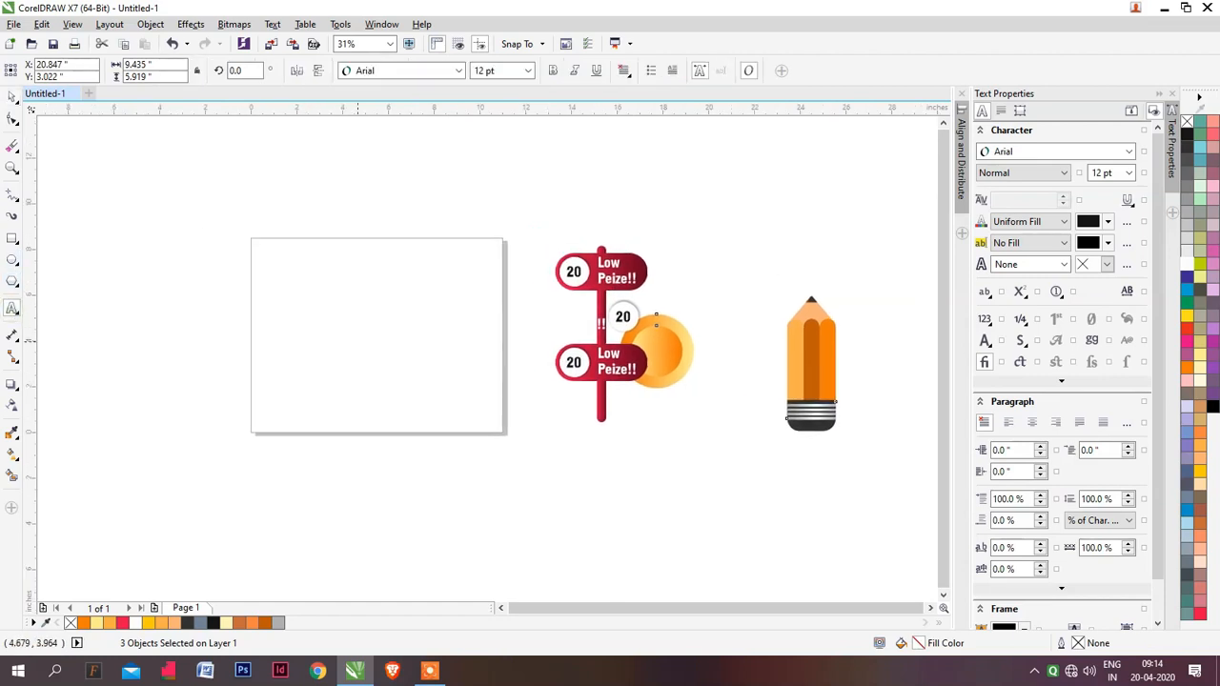
pyautogui.click(245, 277)
pyautogui.write('NEGIZH')
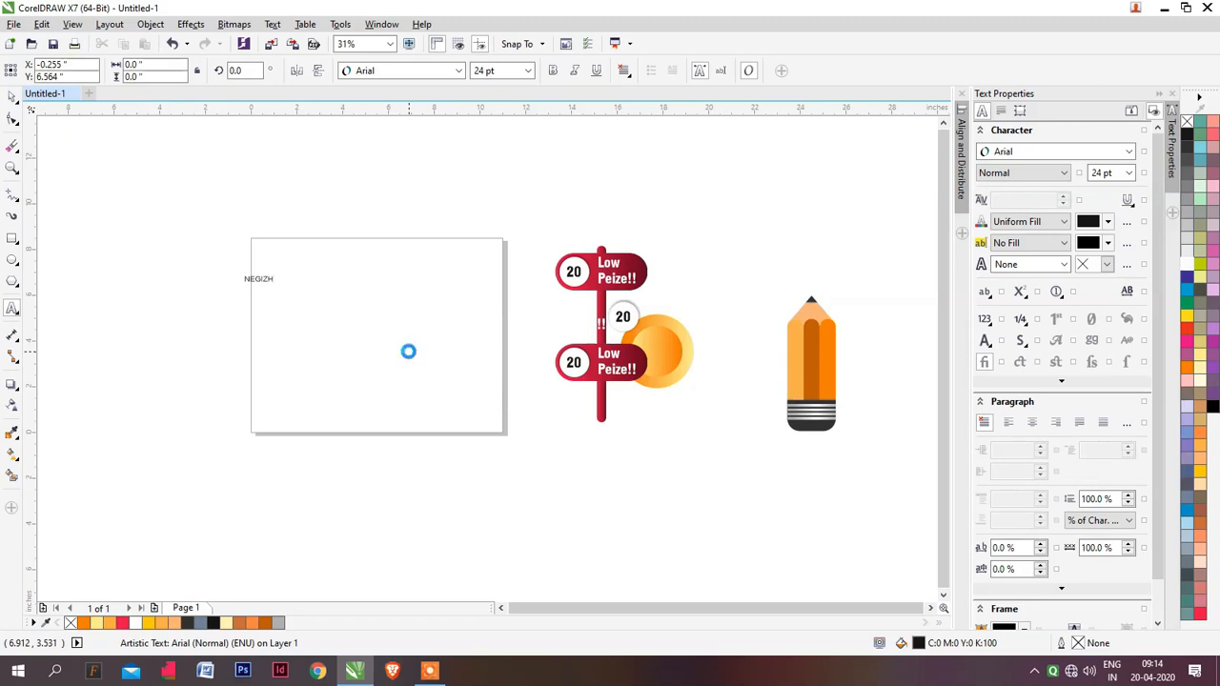
pyautogui.hotkey('ctrl', 'space')
# Set the NEGIZH text's font to Swis721 BlkCn BT and enlarge it across the page to about 10.07 in wide
pyautogui.click(409, 70)
pyautogui.moveTo(416, 184)
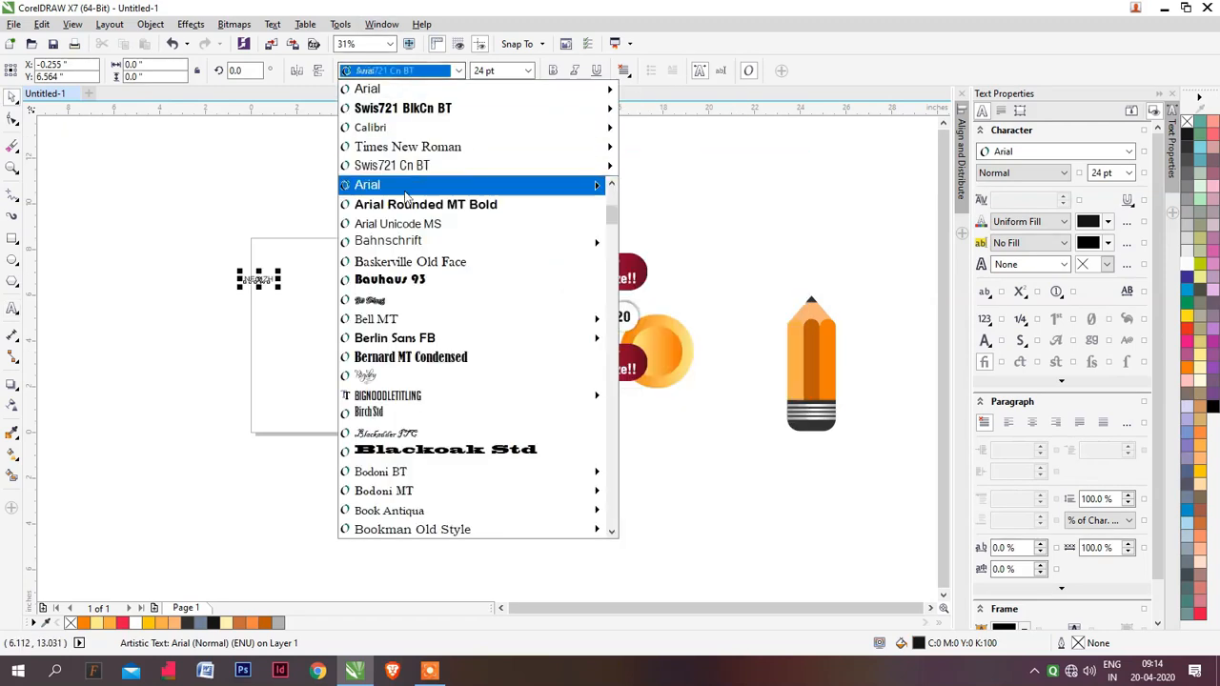
pyautogui.click(424, 109)
pyautogui.press('Return')
pyautogui.moveTo(255, 278); pyautogui.dragTo(506, 365)
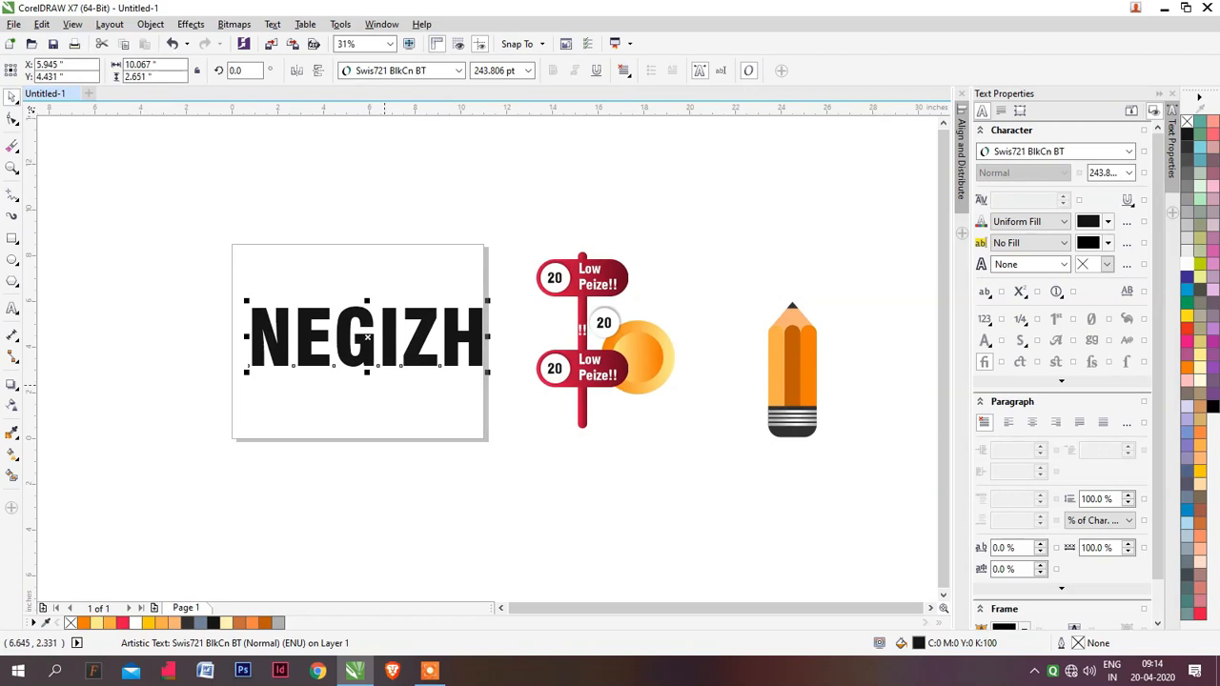
# Draw a freehand wavy line about 12.67 in wide across the middle of the NEGIZH lettering
pyautogui.scroll(1, 364, 385)
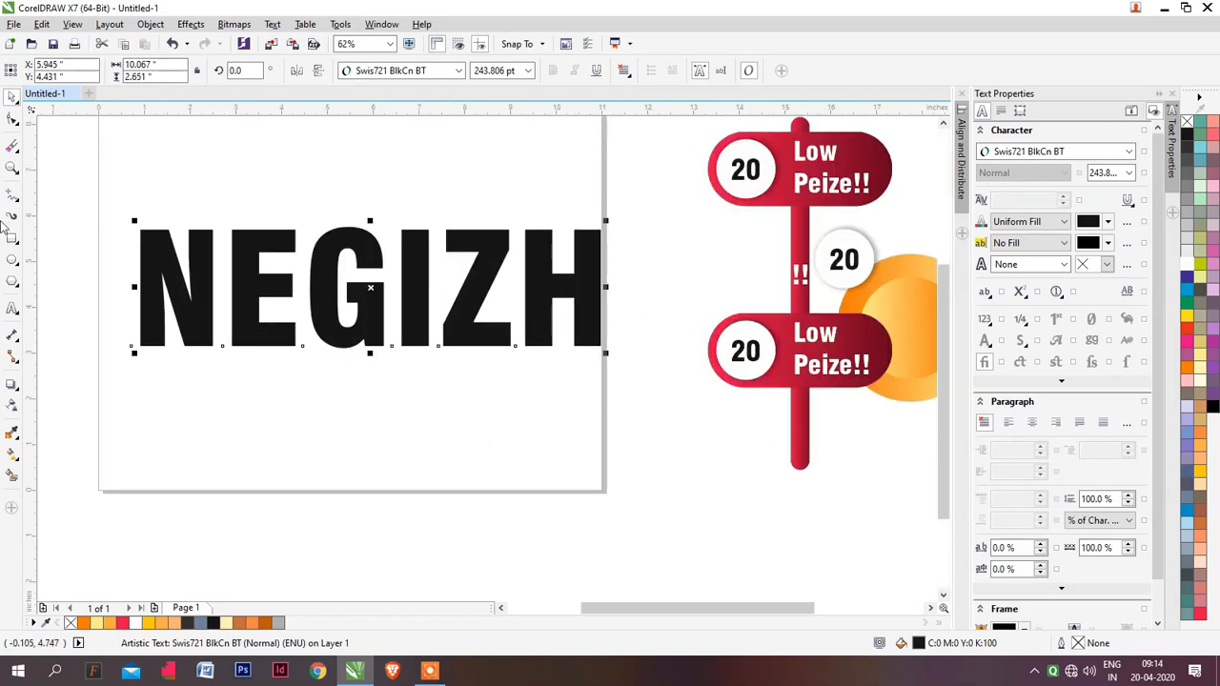
pyautogui.click(12, 196)
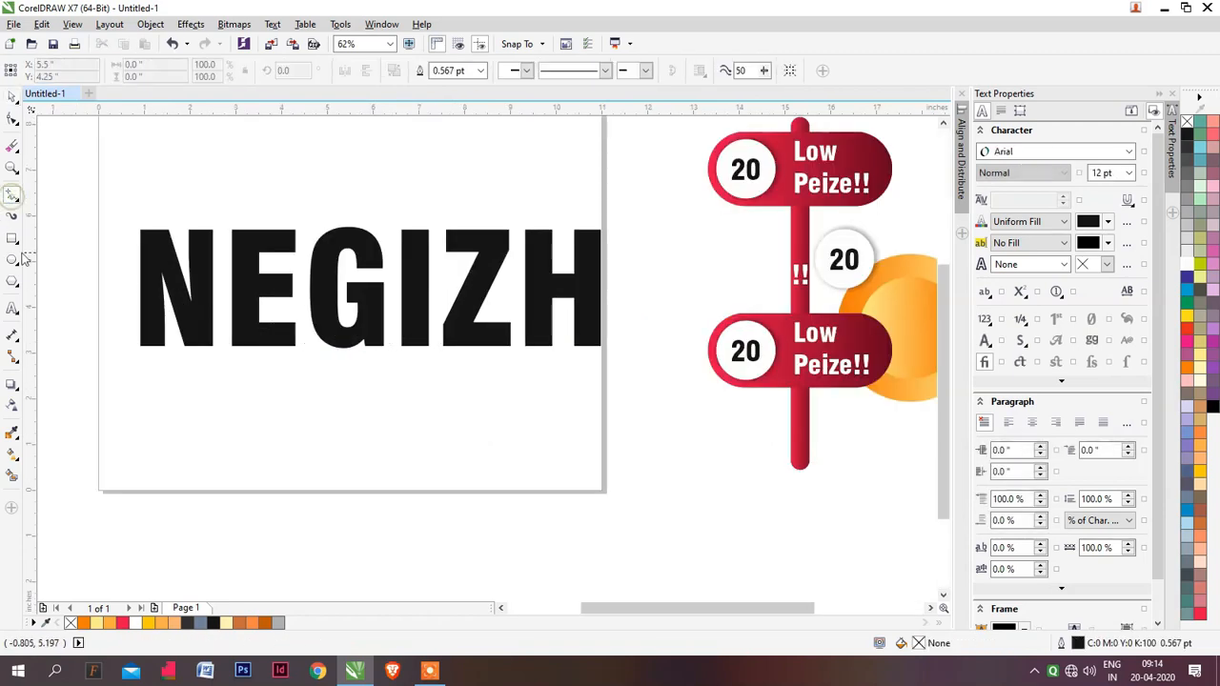
pyautogui.rightClick(11, 195)
pyautogui.moveTo(52, 203)
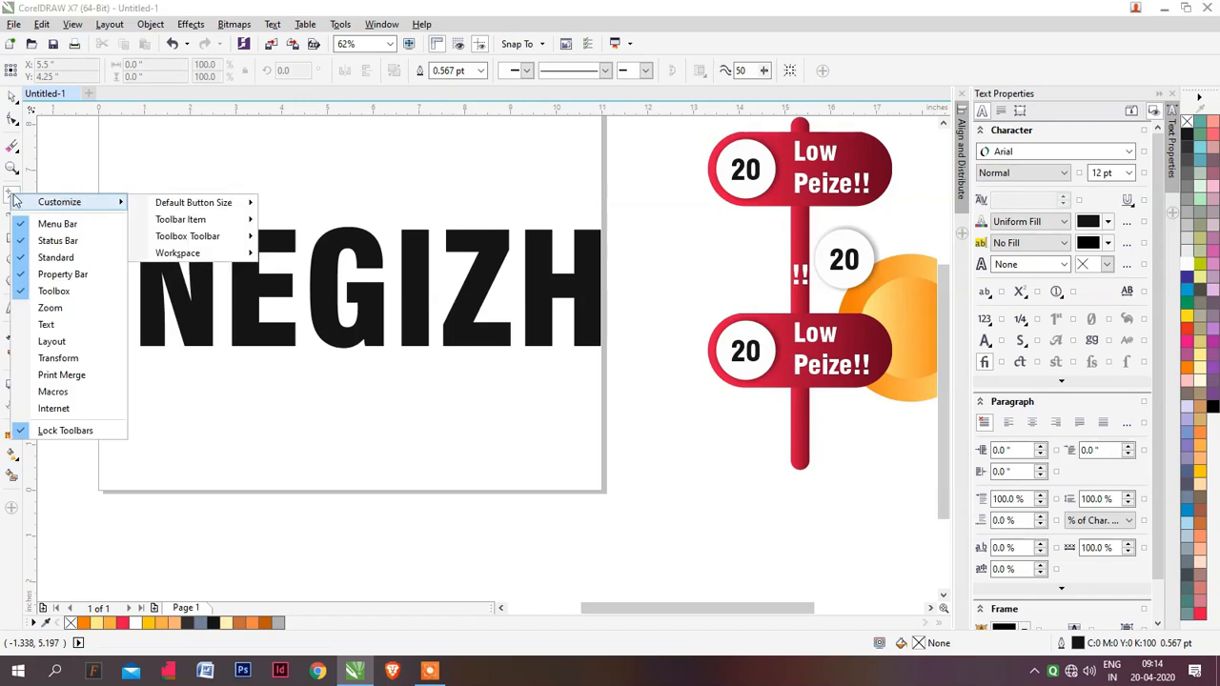
pyautogui.click(47, 186)
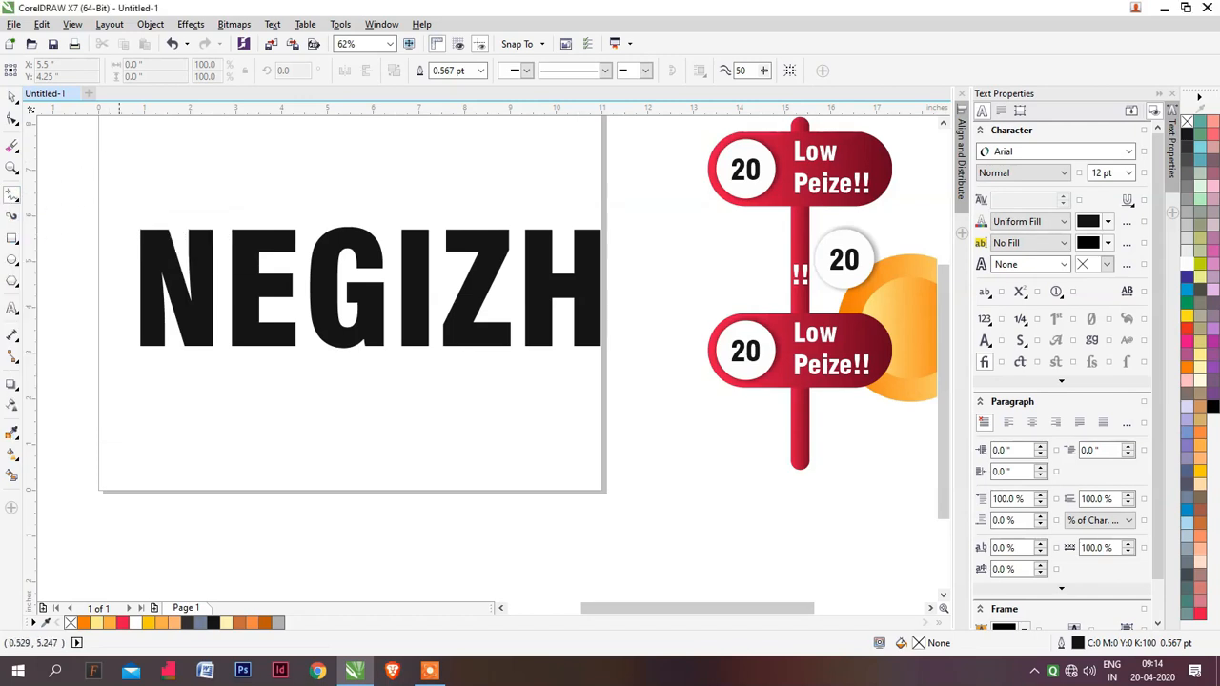
pyautogui.moveTo(73, 297)
pyautogui.mouseDown()
pyautogui.moveTo(115, 270)
pyautogui.moveTo(265, 300)
pyautogui.moveTo(359, 276)
pyautogui.moveTo(450, 292)
pyautogui.moveTo(512, 279)
pyautogui.moveTo(655, 290)
pyautogui.mouseUp()
pyautogui.press('space')
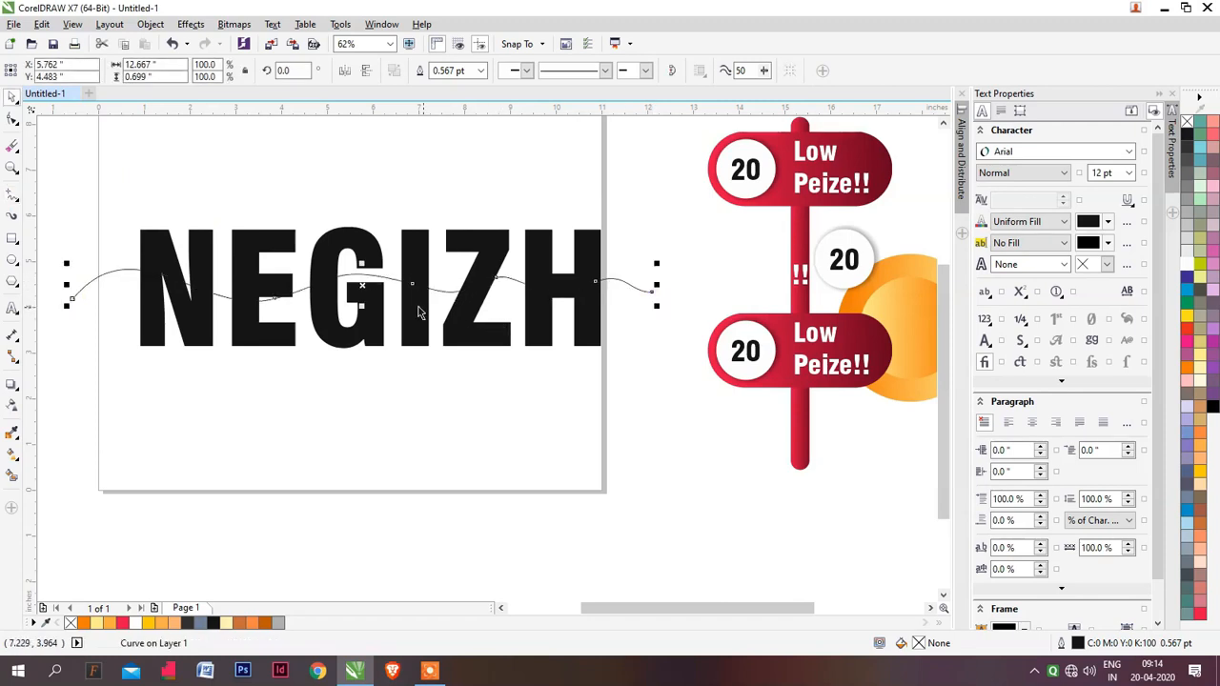
# Smart-fill the part of each NEGIZH letter below the wavy line with blue-gray (C:40 M:20 Y:0 K:40)
pyautogui.click(12, 477)
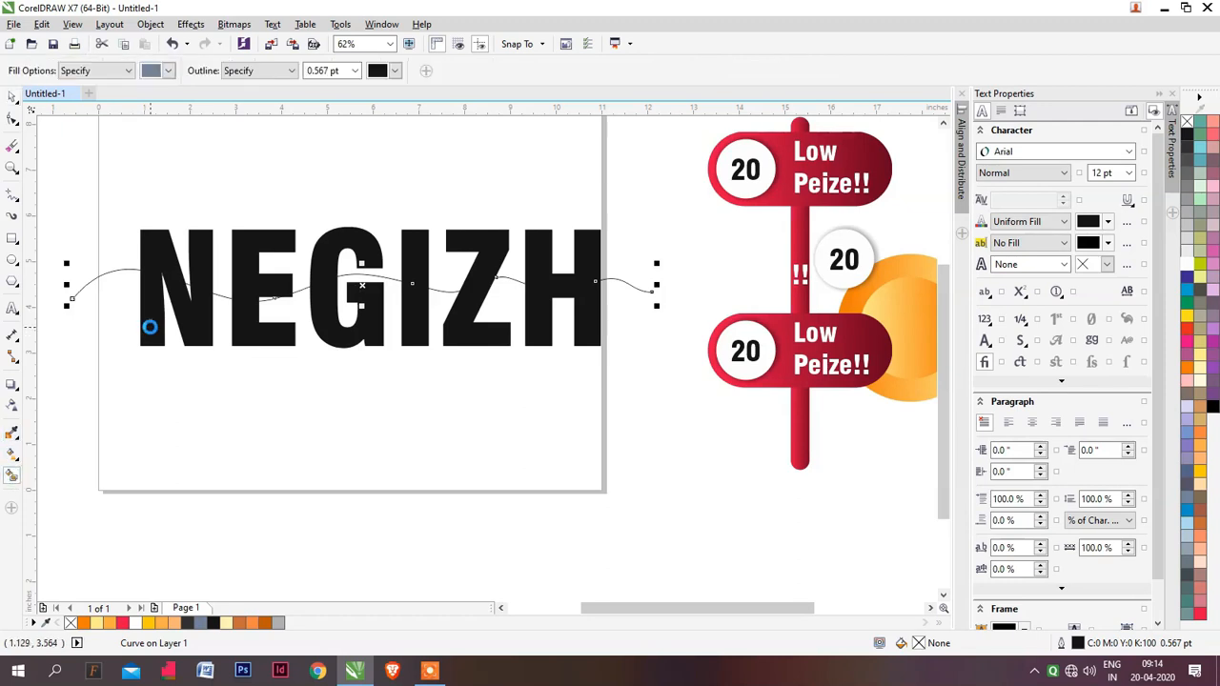
pyautogui.click(197, 329)
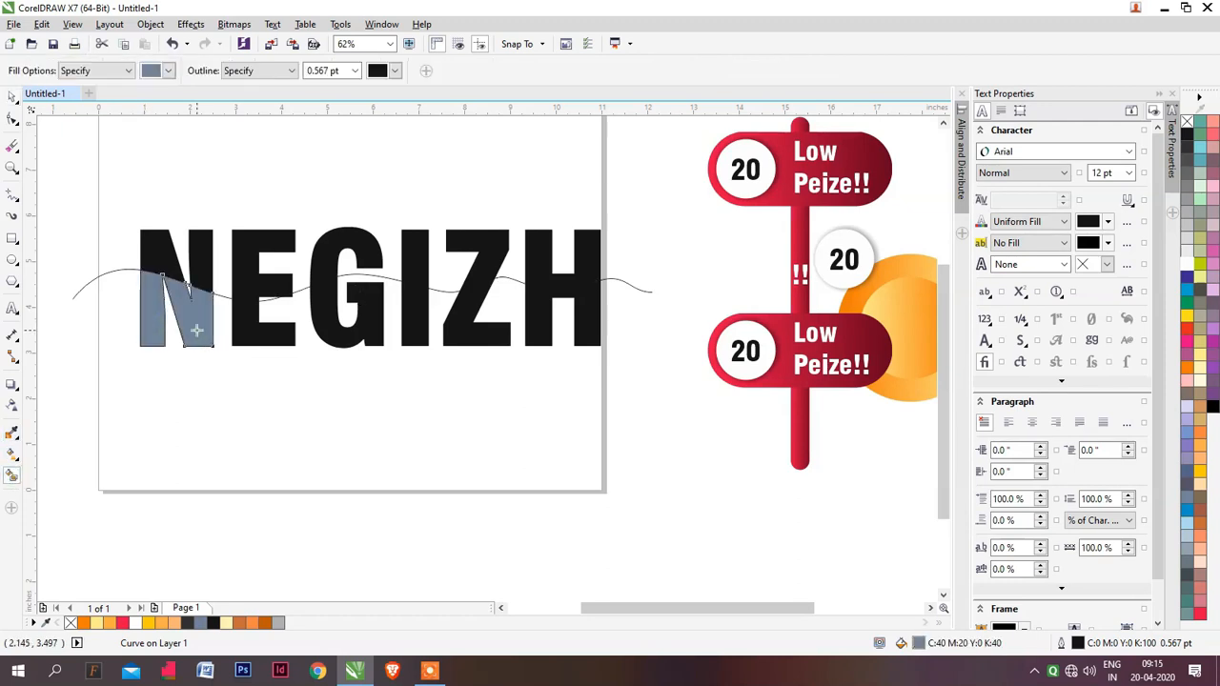
pyautogui.click(260, 333)
pyautogui.click(355, 333)
pyautogui.click(418, 334)
pyautogui.click(469, 330)
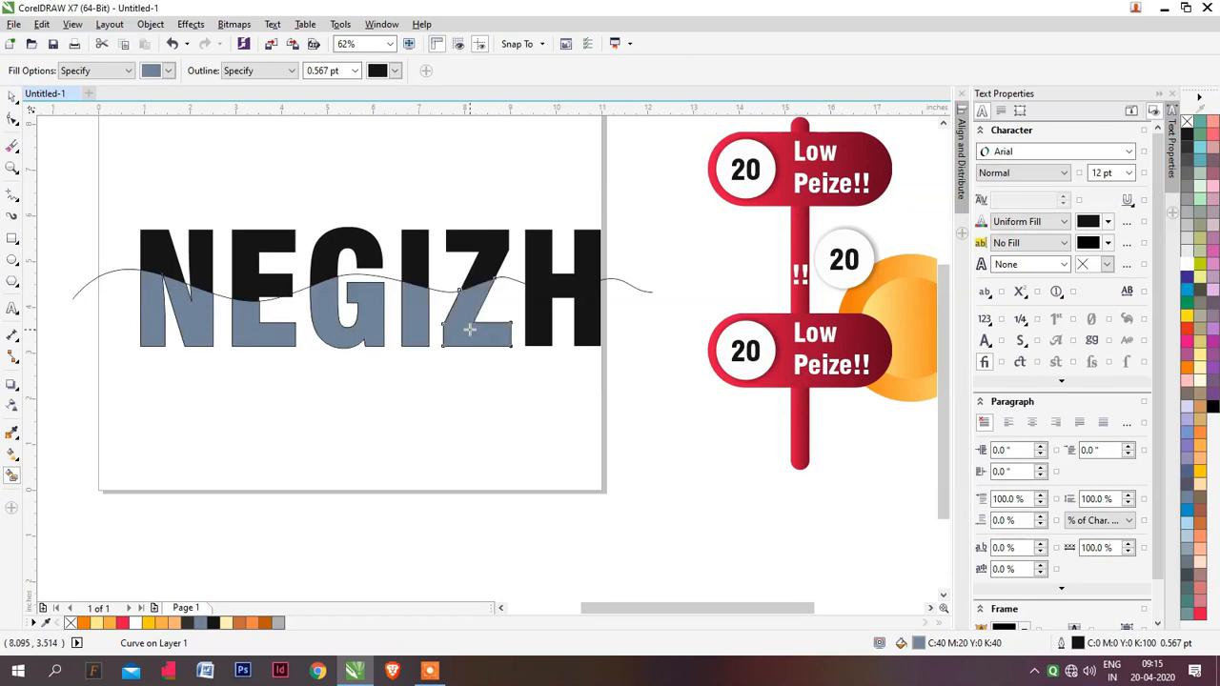
pyautogui.click(548, 330)
# Delete the wavy line crossing the NEGIZH lettering
pyautogui.press('space')
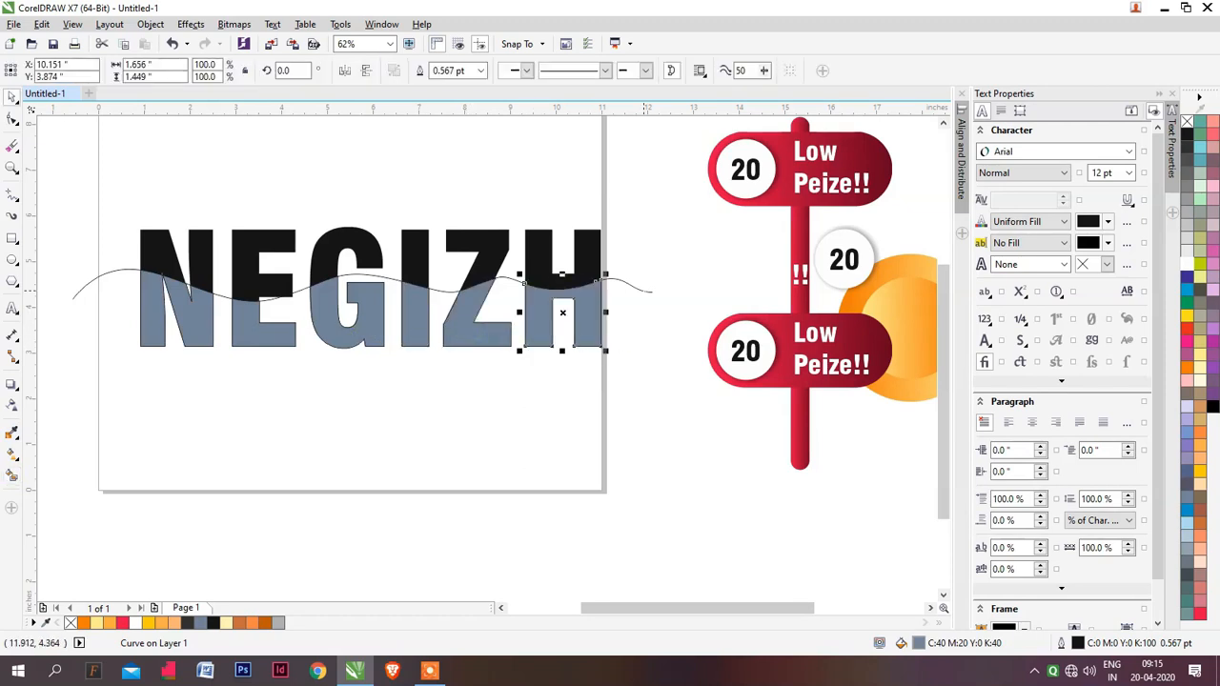
pyautogui.click(645, 288)
pyautogui.press('Delete')
# Recolor all the lower letter pieces with orange sampled from the coin
pyautogui.moveTo(119, 253); pyautogui.dragTo(656, 381)
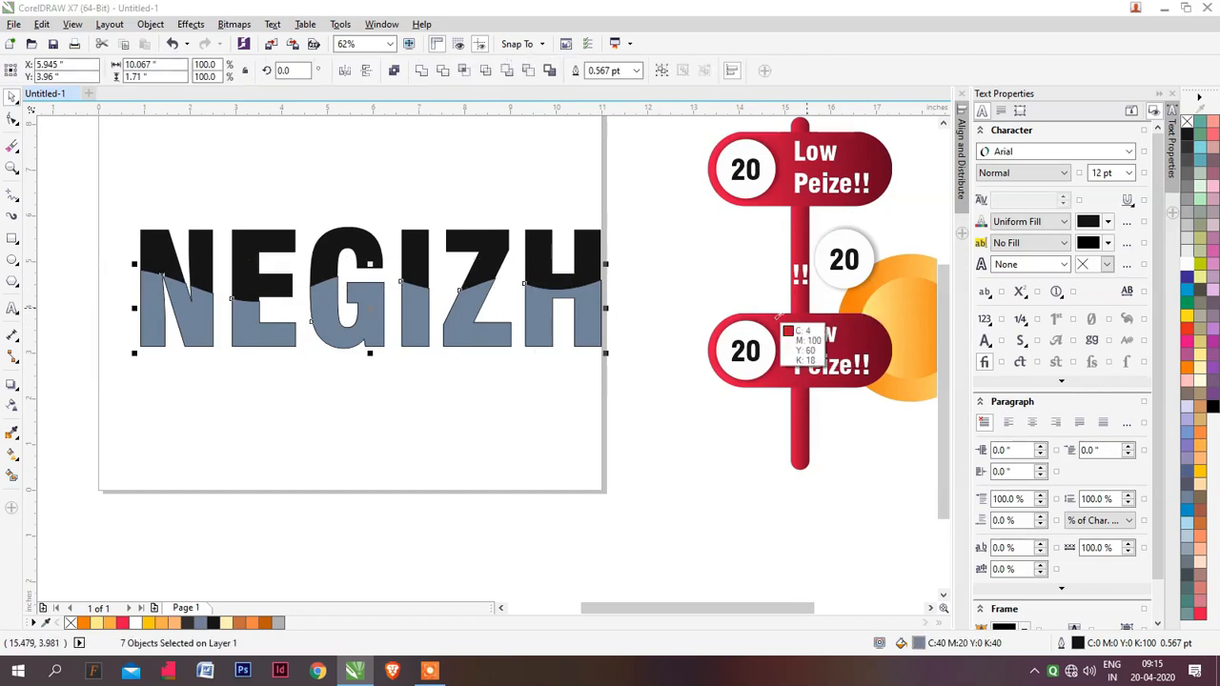
pyautogui.click(780, 324)
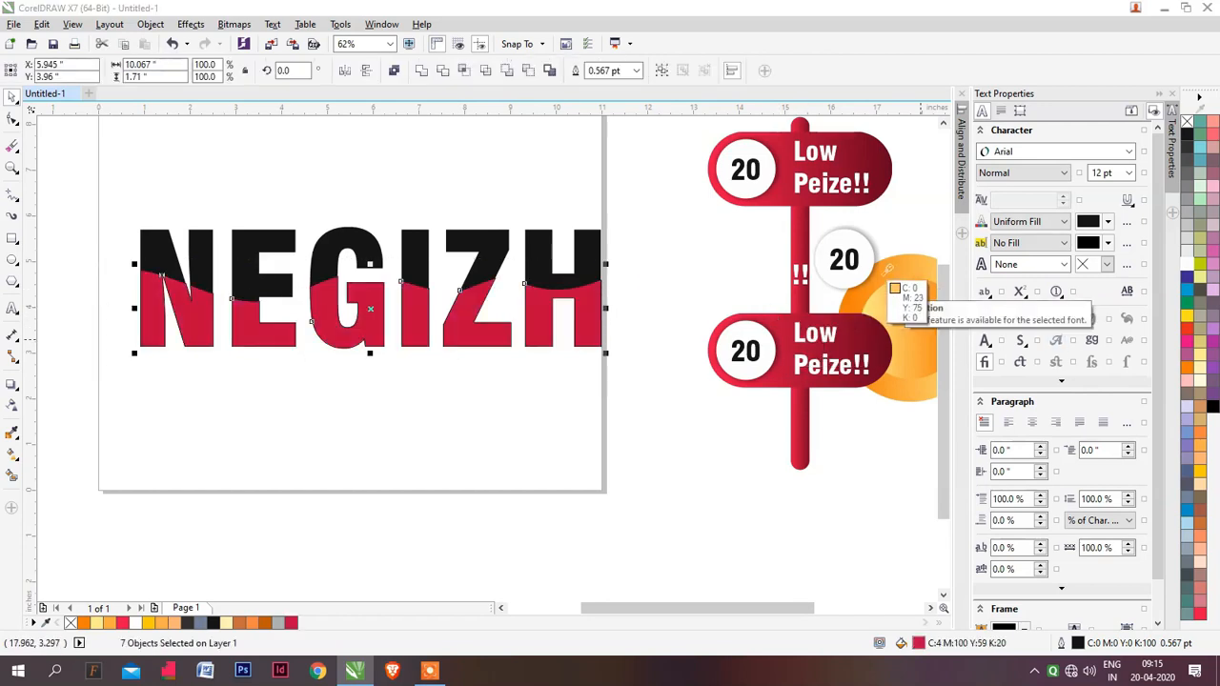
pyautogui.click(910, 305)
# Remove the outlines from the NEGIZH lettering and its orange lower pieces
pyautogui.scroll(1, 164, 293)
pyautogui.moveTo(93, 229); pyautogui.dragTo(638, 454)
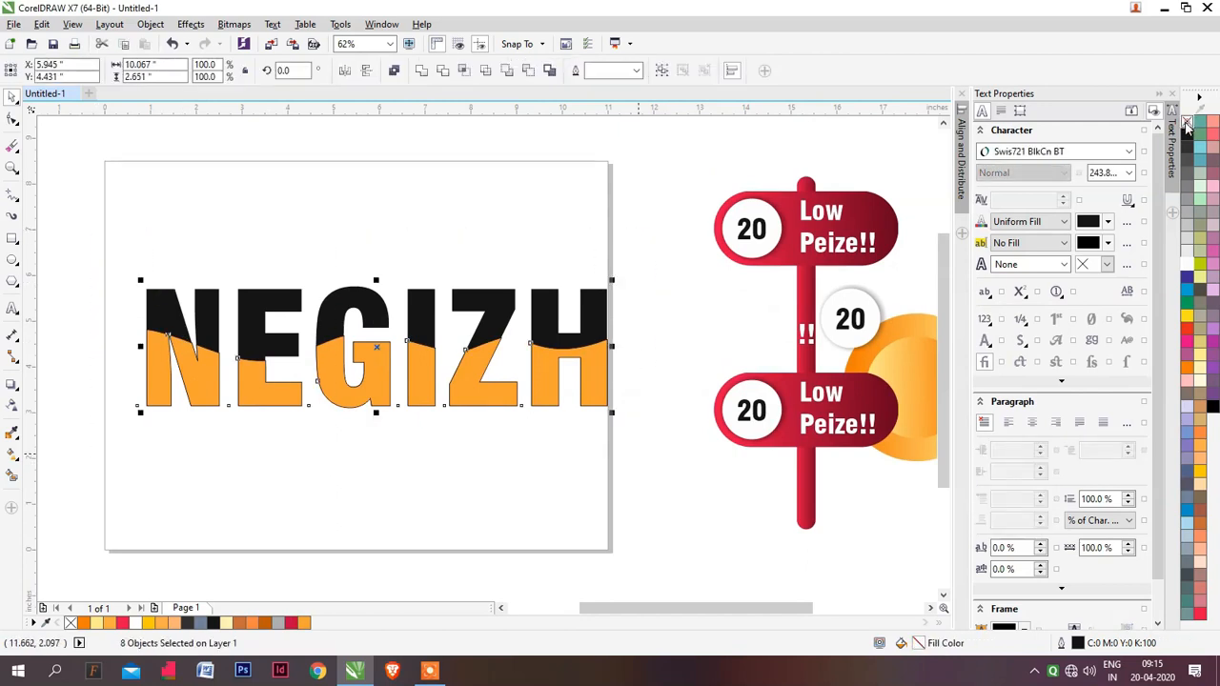
pyautogui.click(562, 463)
# Delete the orange lower pieces, keeping the black NEGIZH text
pyautogui.moveTo(562, 463); pyautogui.dragTo(610, 446)
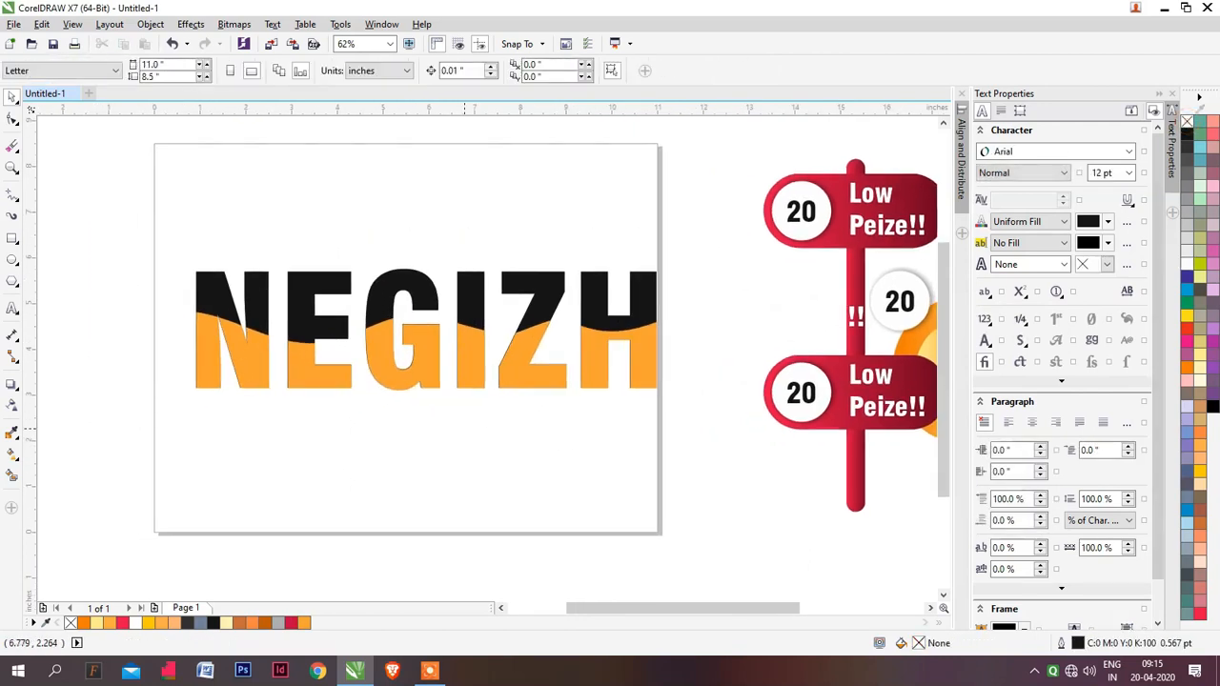
pyautogui.moveTo(721, 381); pyautogui.dragTo(95, 436)
pyautogui.press('Delete')
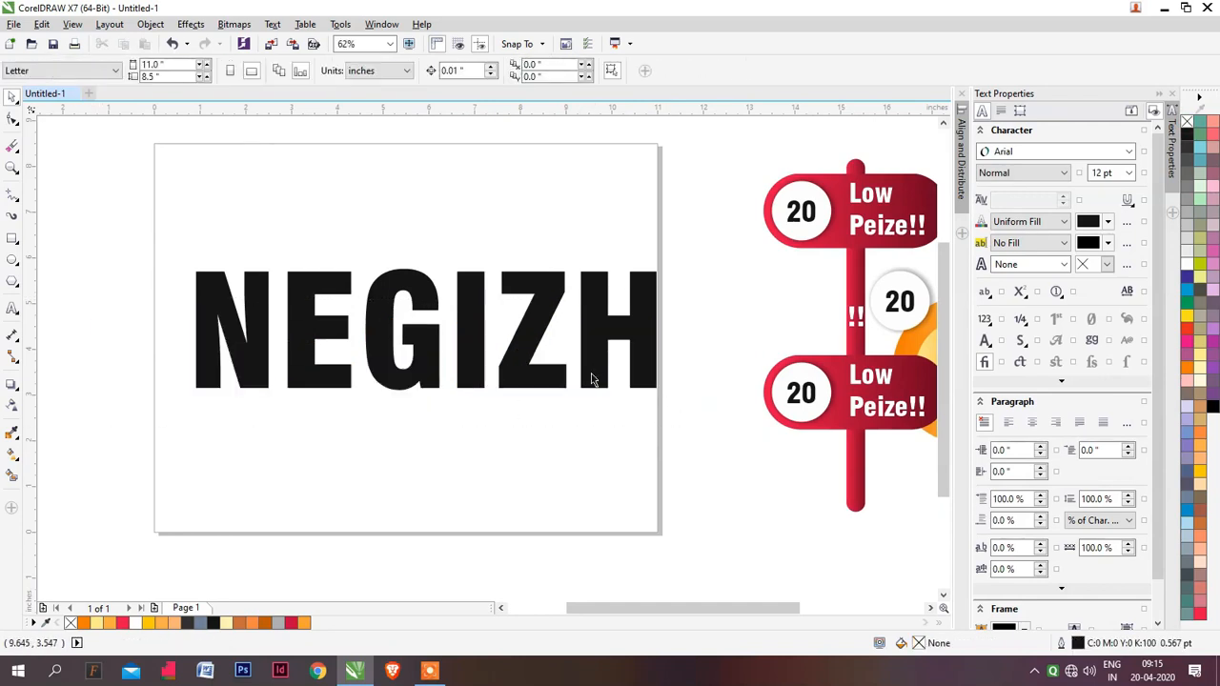
# Convert the NEGIZH text to curves and check its editable nodes
pyautogui.click(391, 334)
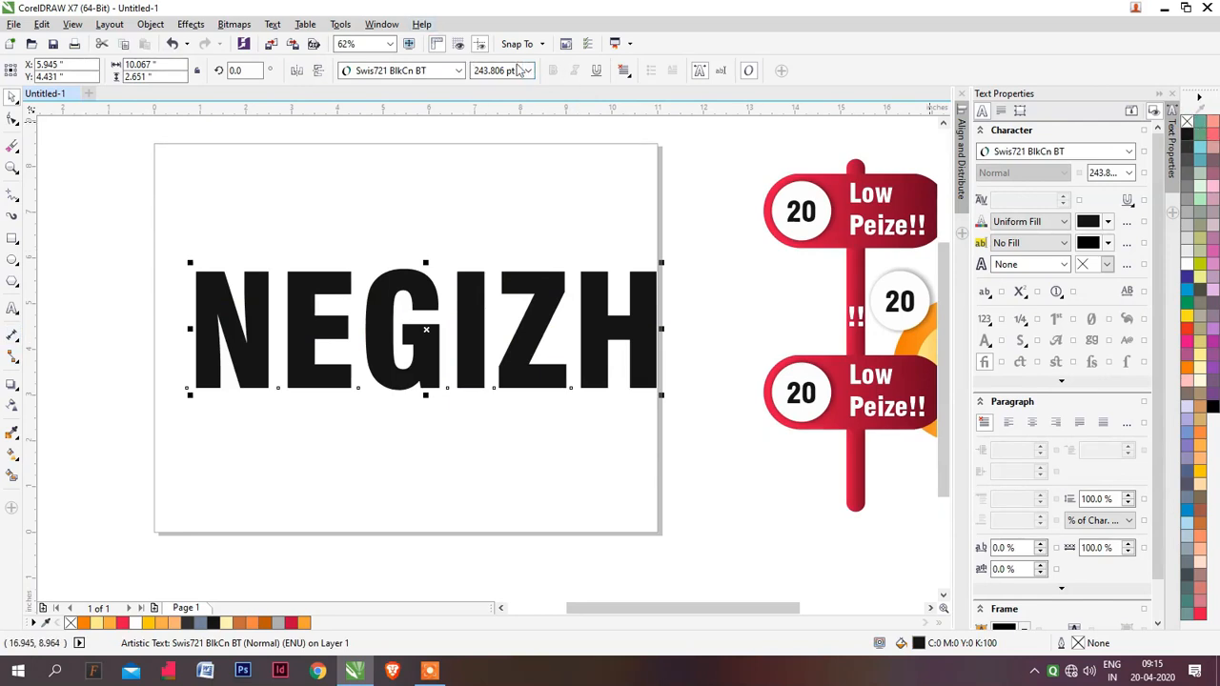
pyautogui.press('F10')
pyautogui.hotkey('ctrl', 'q')
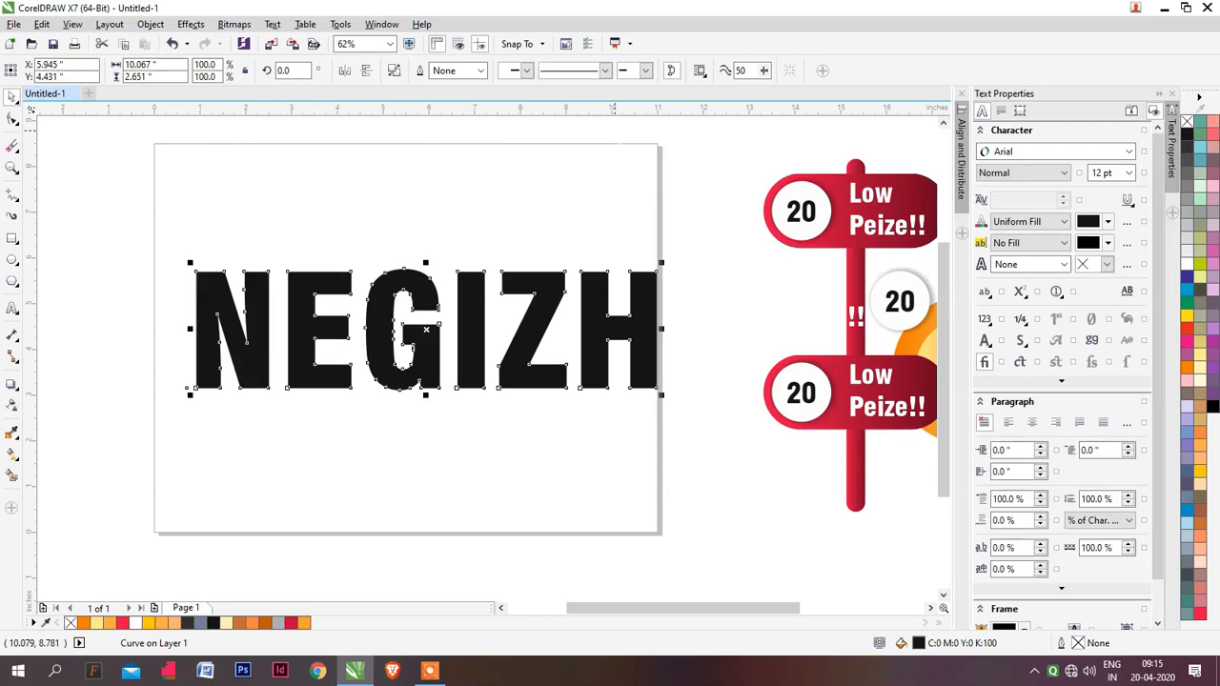
pyautogui.press('F10')
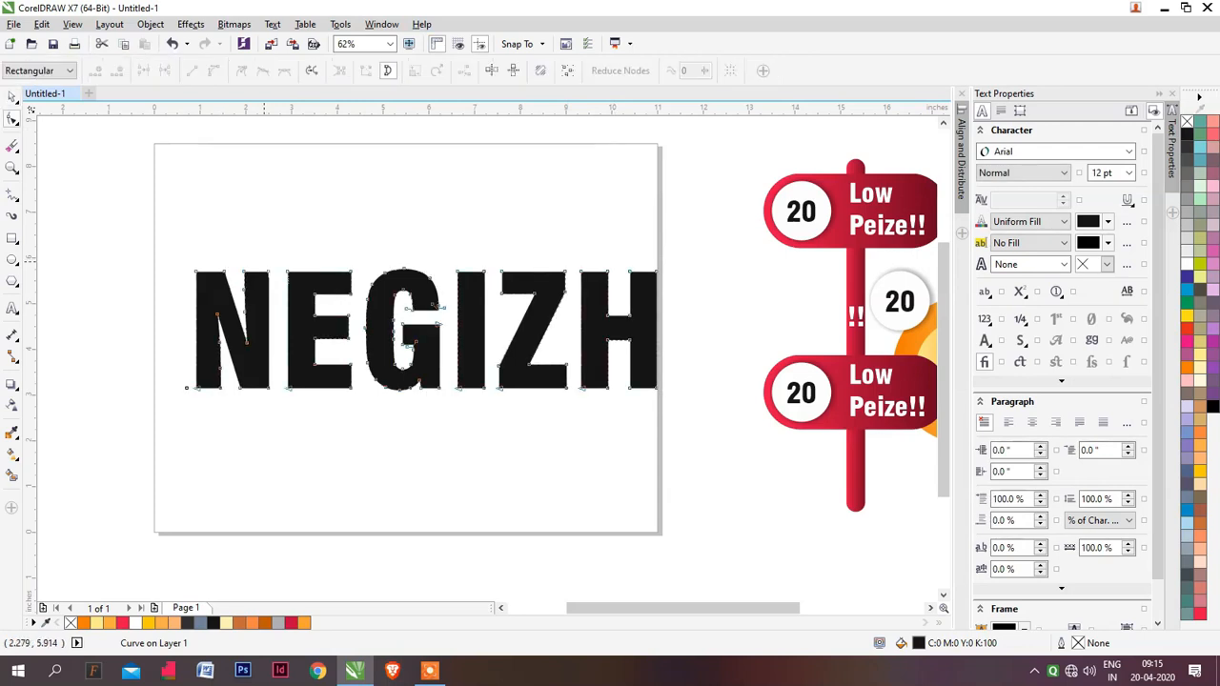
pyautogui.press('space')
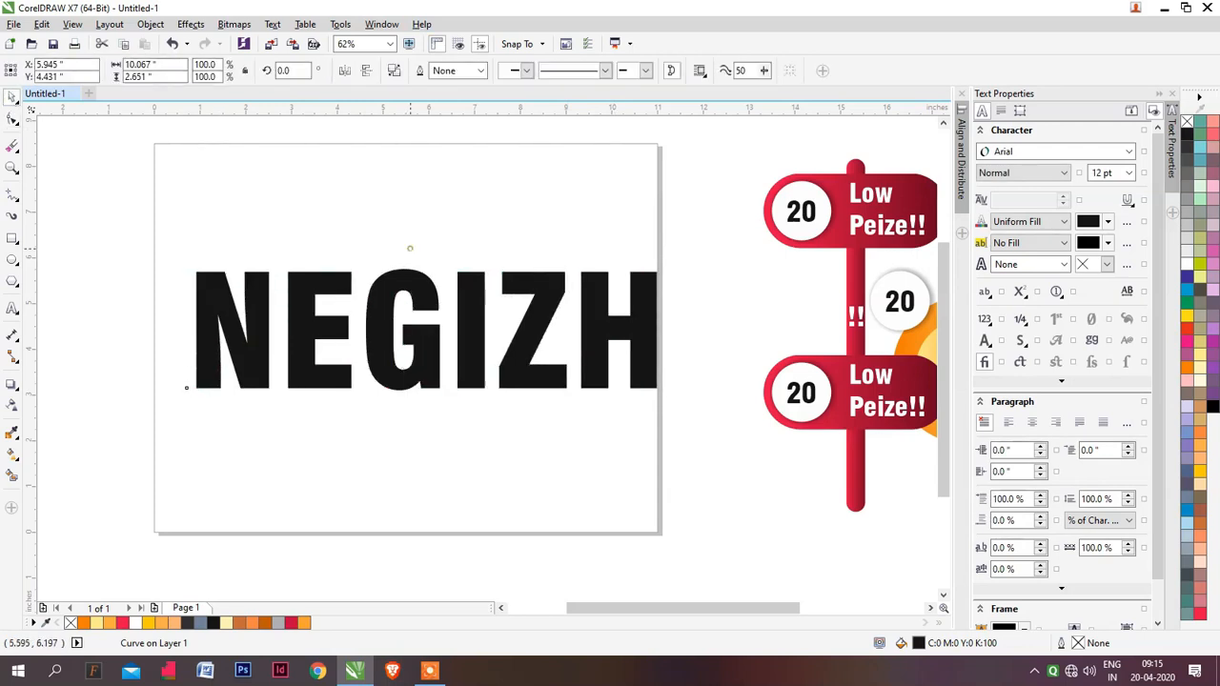
# Apply an envelope to the NEGIZH curves and delete its top, right and bottom middle nodes
pyautogui.click(308, 296)
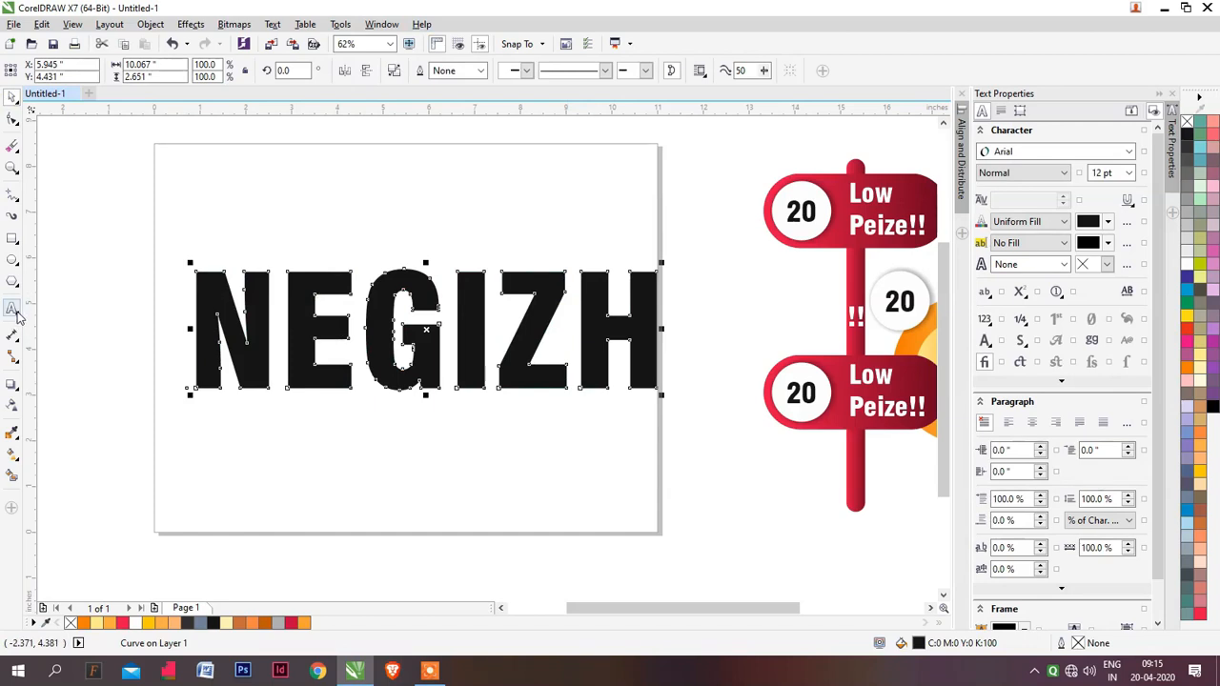
pyautogui.click(17, 391)
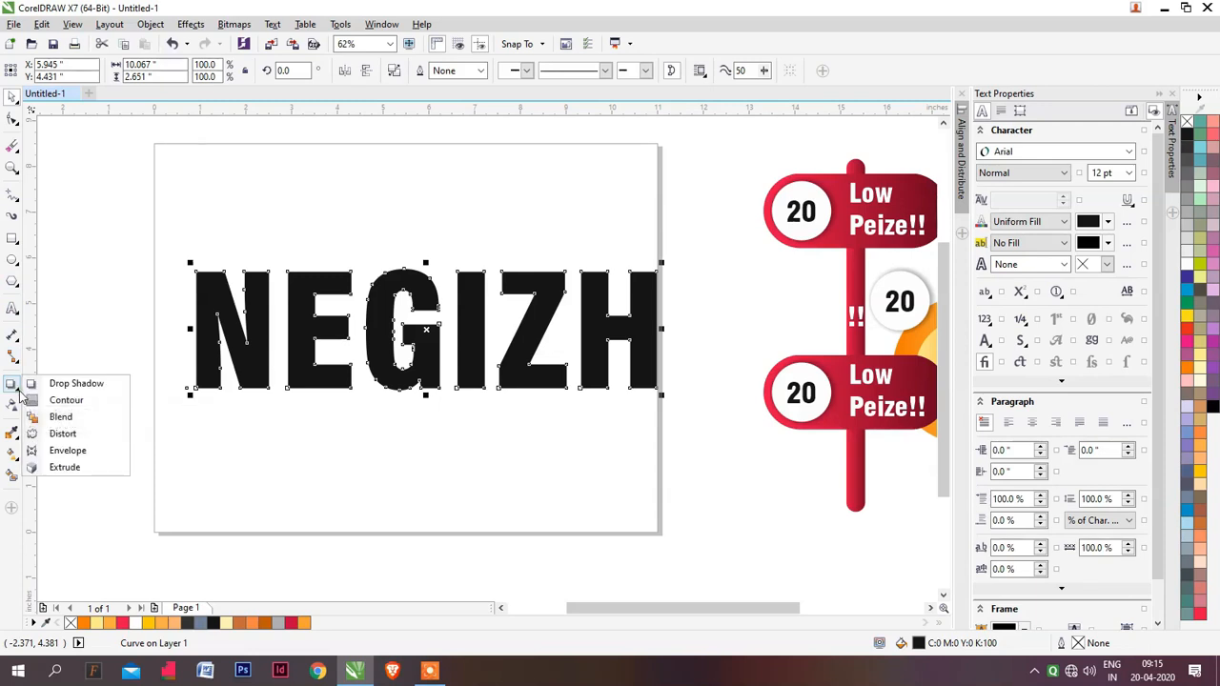
pyautogui.click(67, 450)
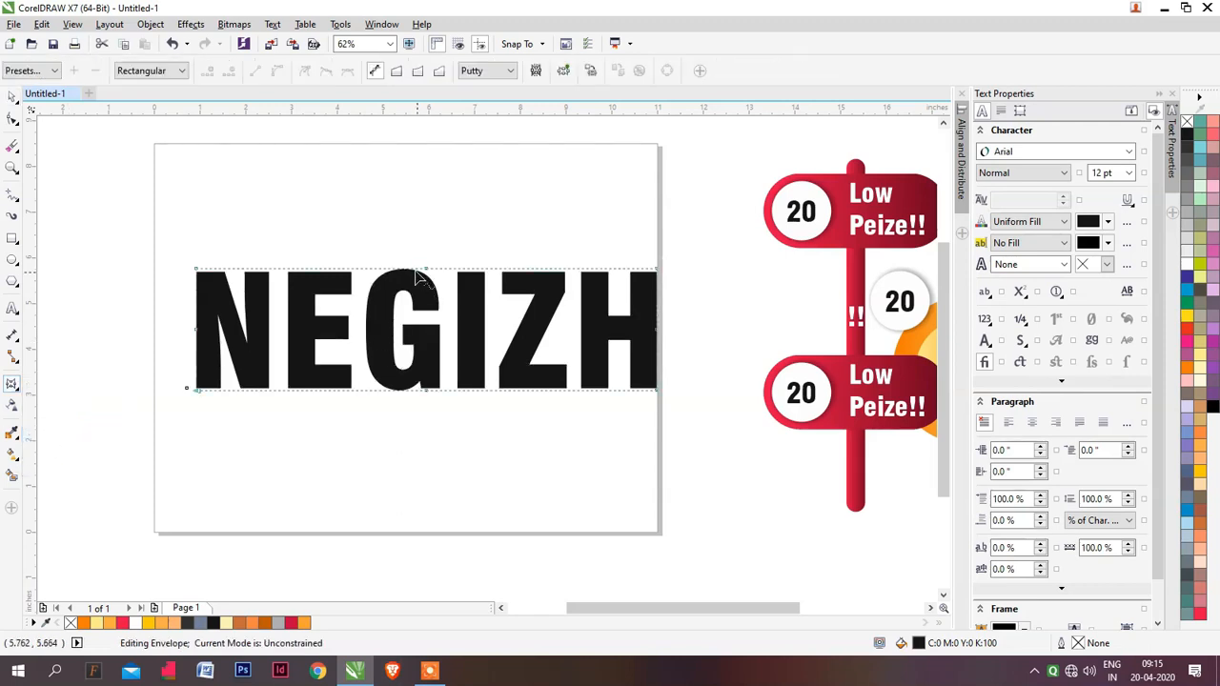
pyautogui.moveTo(396, 236); pyautogui.dragTo(461, 297)
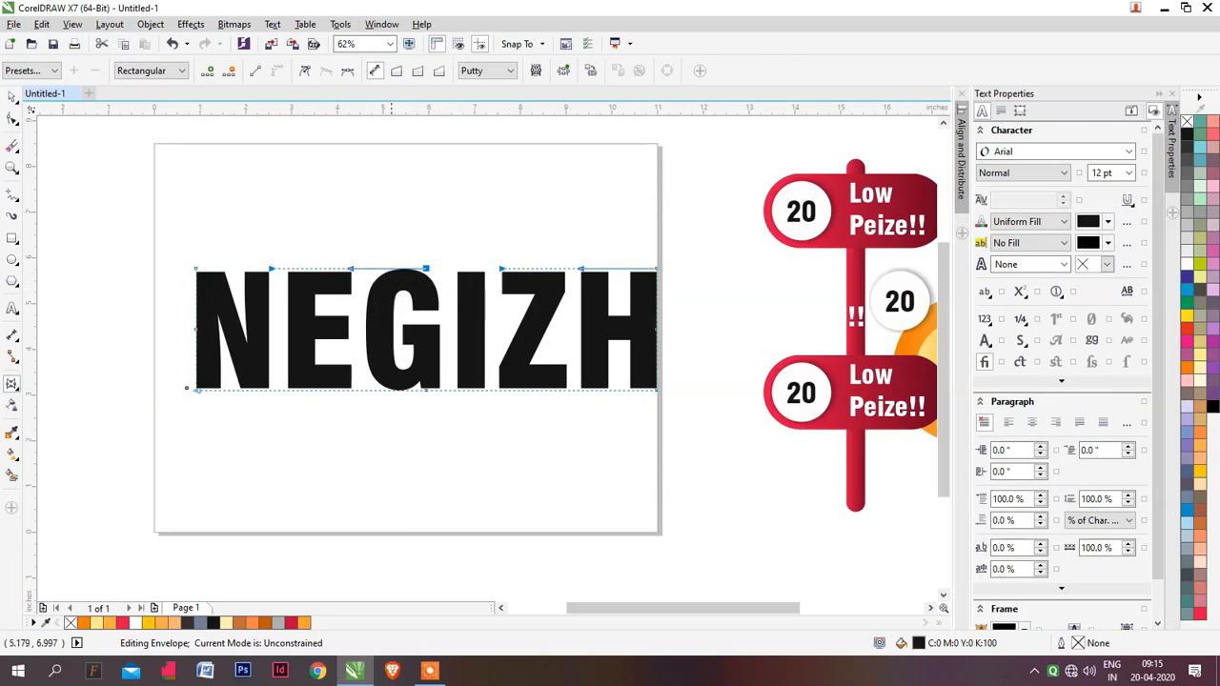
pyautogui.moveTo(375, 207); pyautogui.dragTo(472, 305)
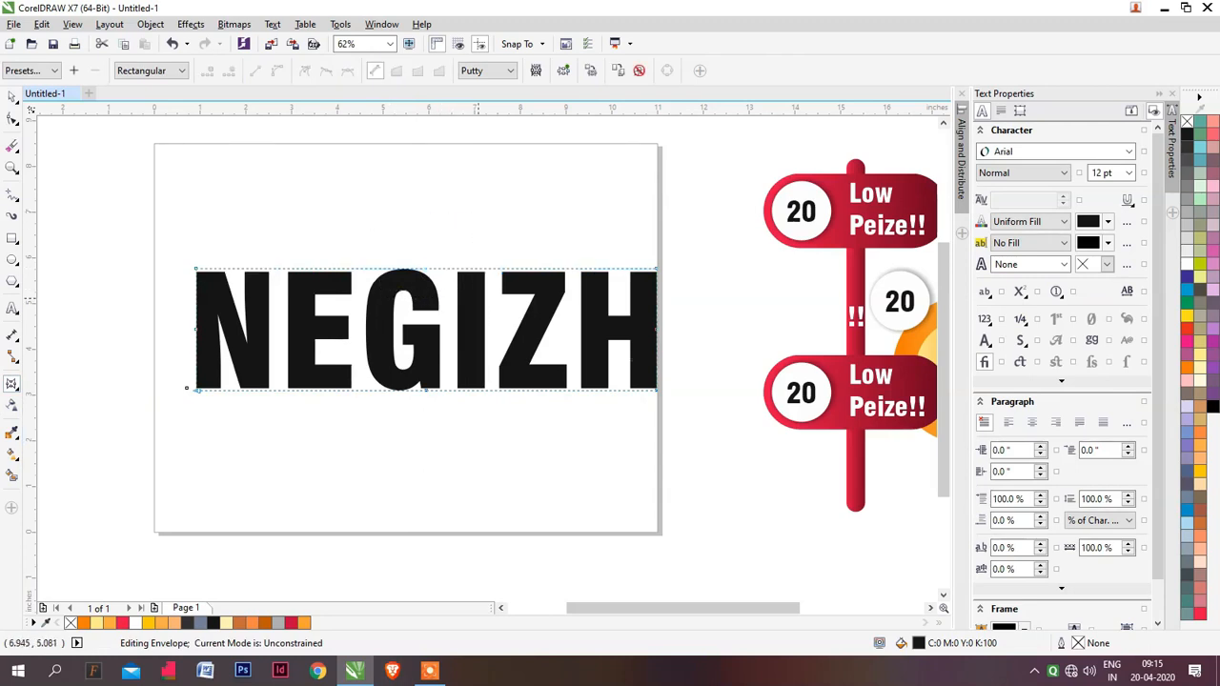
pyautogui.moveTo(607, 307); pyautogui.dragTo(703, 348)
pyautogui.moveTo(403, 380); pyautogui.dragTo(475, 425)
# Stretch the envelope's upper-left corner upward and its lower-left corner downward so the lettering tapers toward the H
pyautogui.click(198, 271)
pyautogui.moveTo(209, 278); pyautogui.dragTo(192, 185)
pyautogui.moveTo(196, 388); pyautogui.dragTo(183, 450)
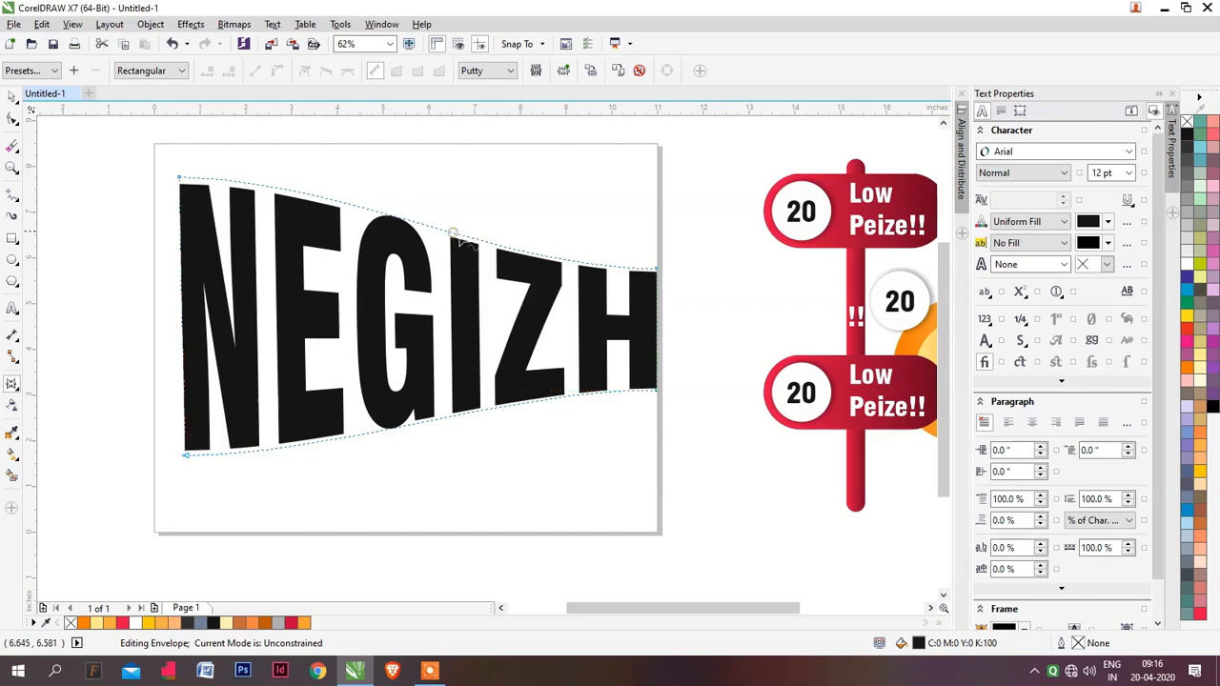
# Try bulging the lettering outward by pulling the envelope's left middle node, and undo the change
pyautogui.click(377, 211)
pyautogui.click(181, 271)
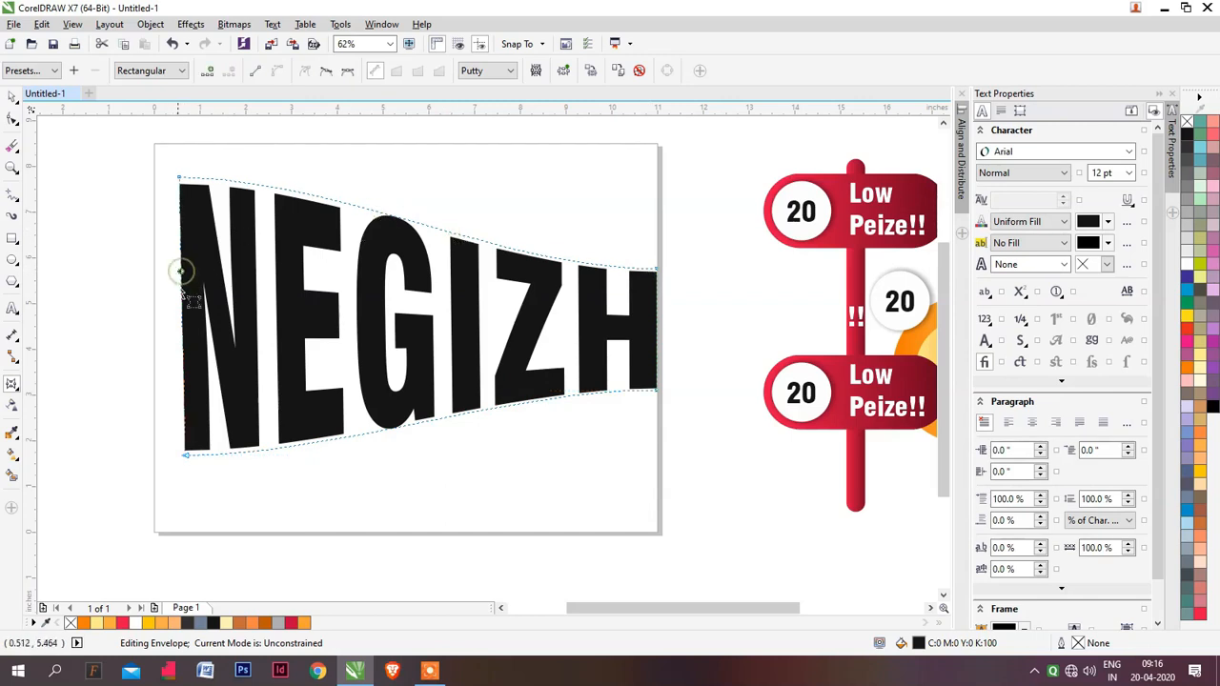
pyautogui.moveTo(185, 317); pyautogui.dragTo(102, 323)
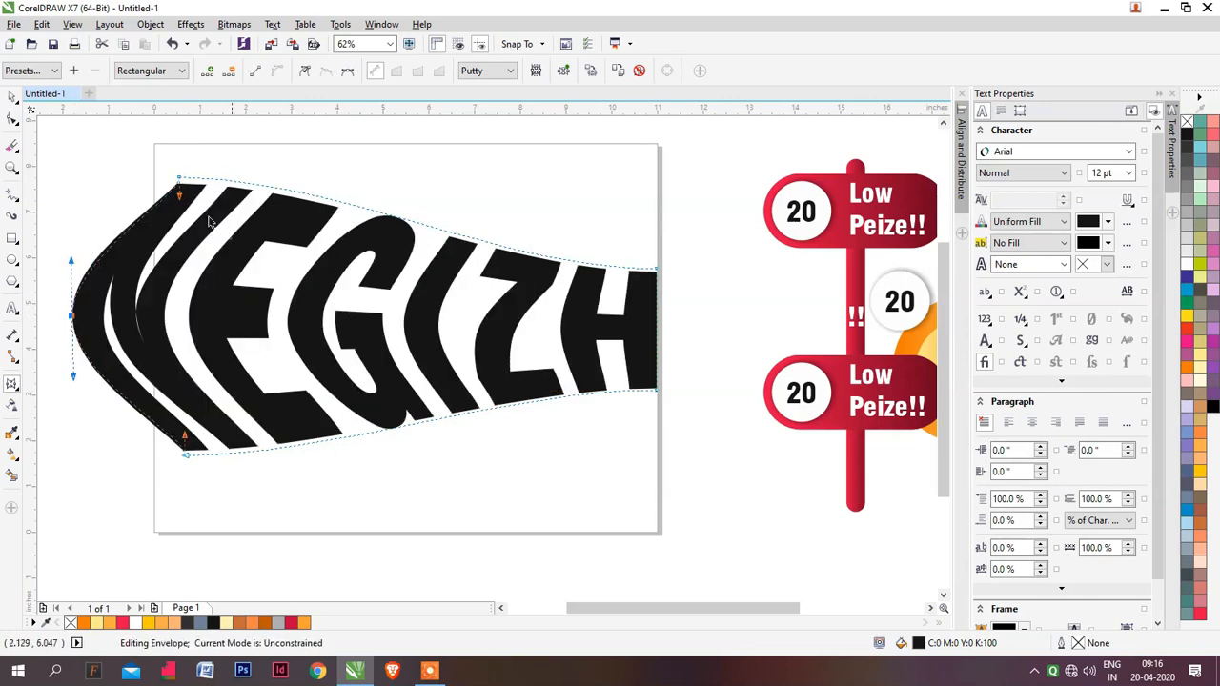
pyautogui.moveTo(189, 193); pyautogui.dragTo(286, 238)
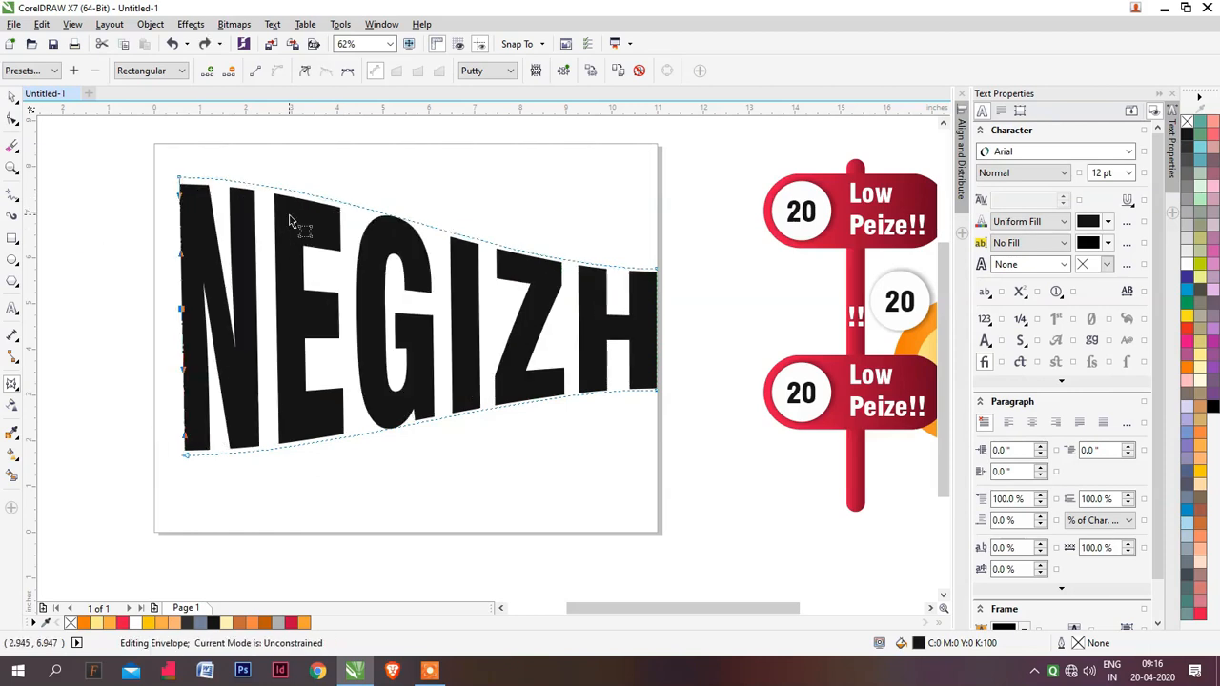
pyautogui.click(279, 188)
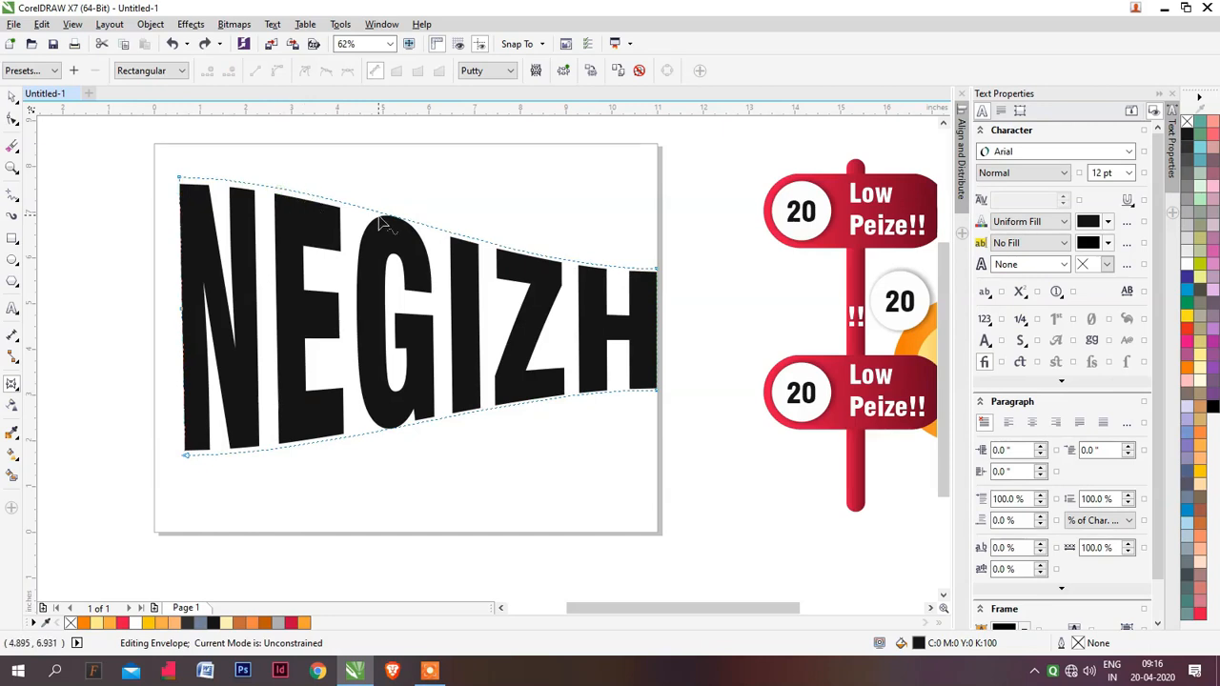
# Bend the envelope's bottom and top edges inward near the Z using the curve handles of the two right corner nodes
pyautogui.click(656, 389)
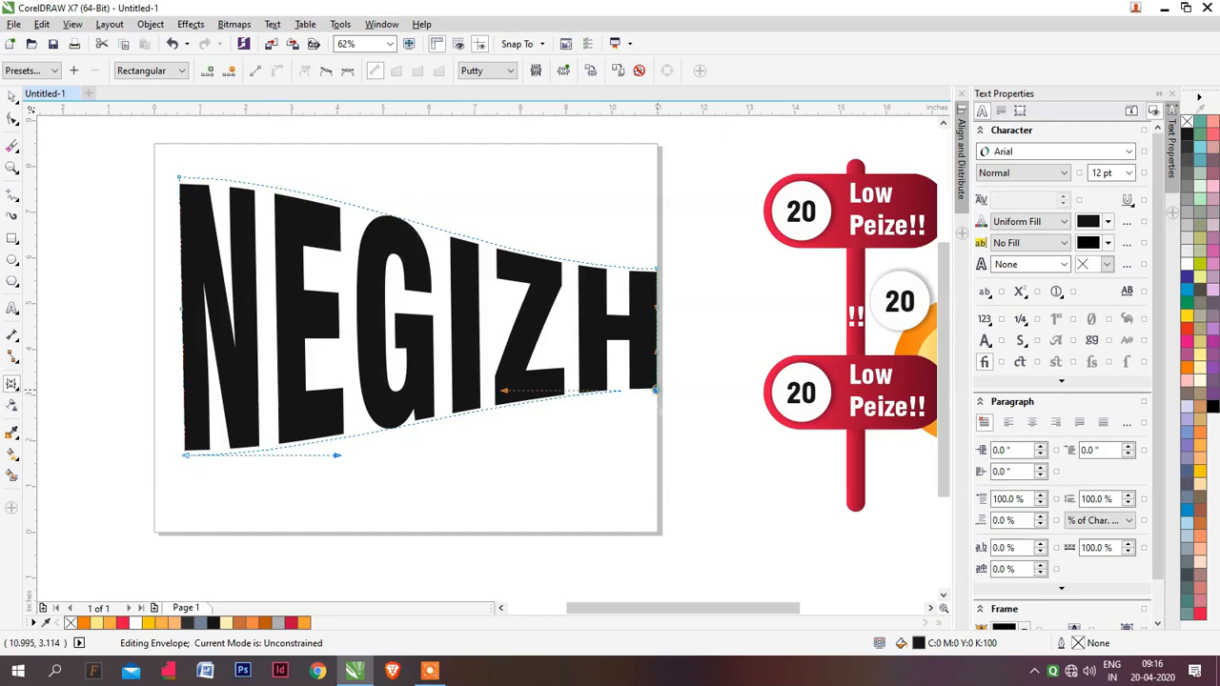
pyautogui.moveTo(505, 392); pyautogui.dragTo(496, 322)
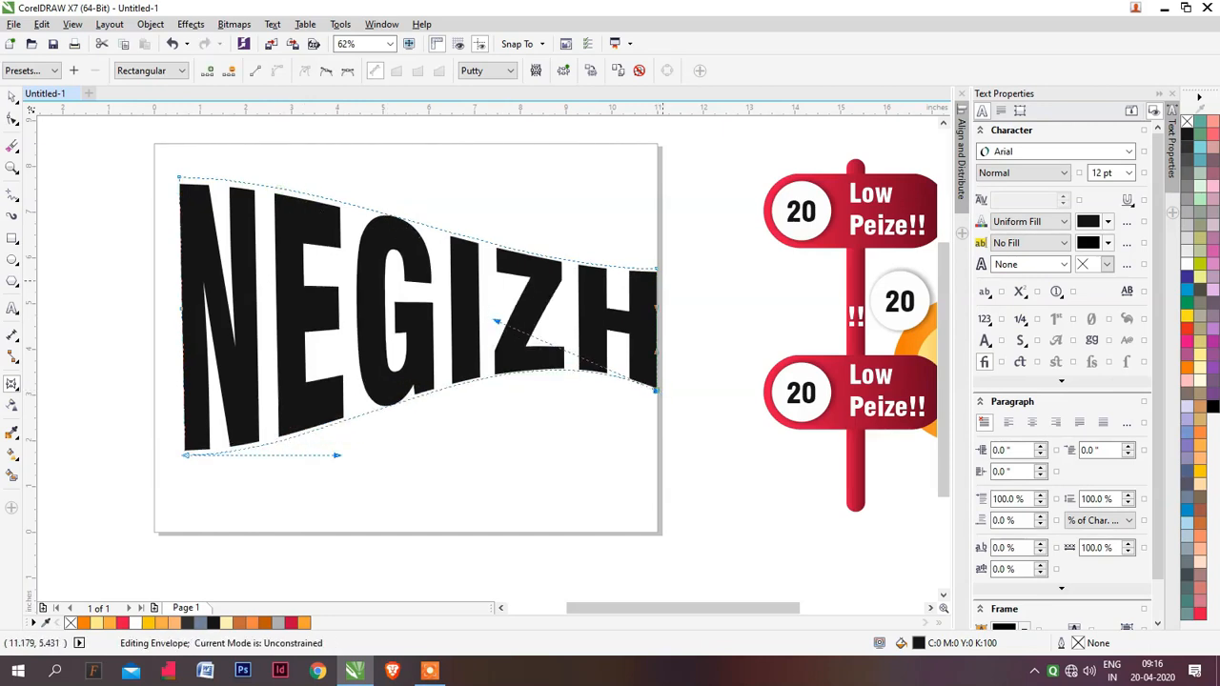
pyautogui.click(656, 270)
pyautogui.moveTo(504, 269); pyautogui.dragTo(453, 355)
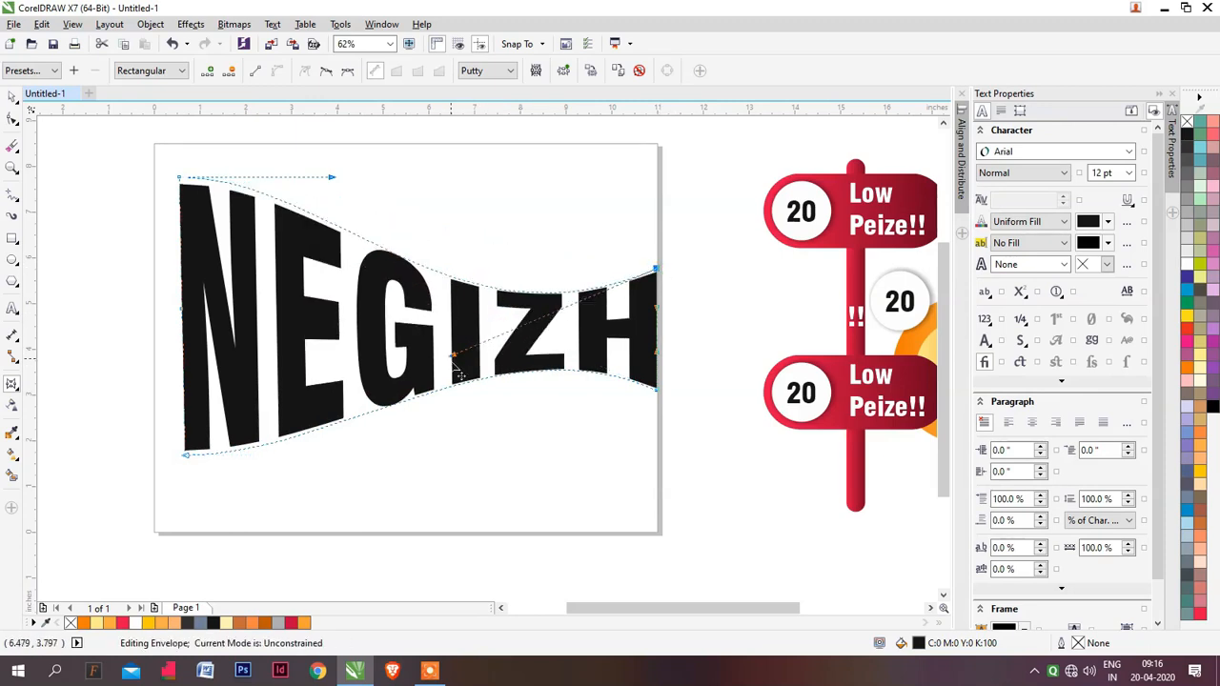
# Deepen the inward bend of the envelope's top edge above the Z with the upper-right corner node's handle, and finish editing
pyautogui.moveTo(454, 356); pyautogui.dragTo(453, 404)
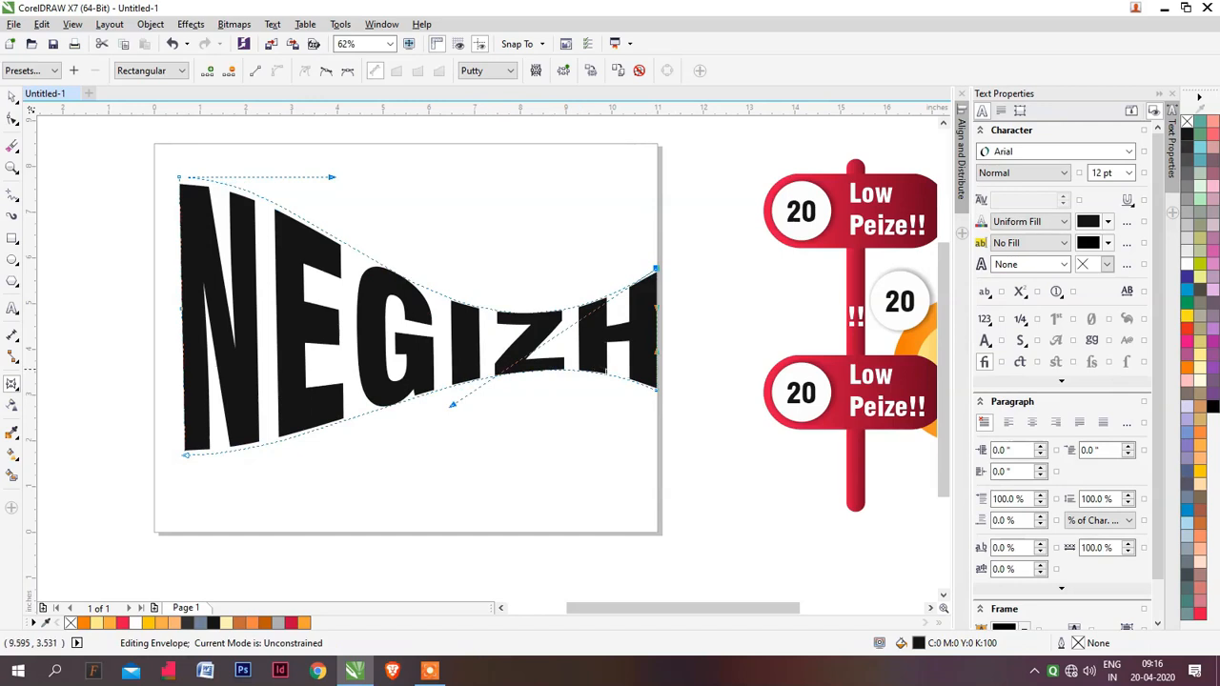
pyautogui.press('space')
pyautogui.press('Escape')
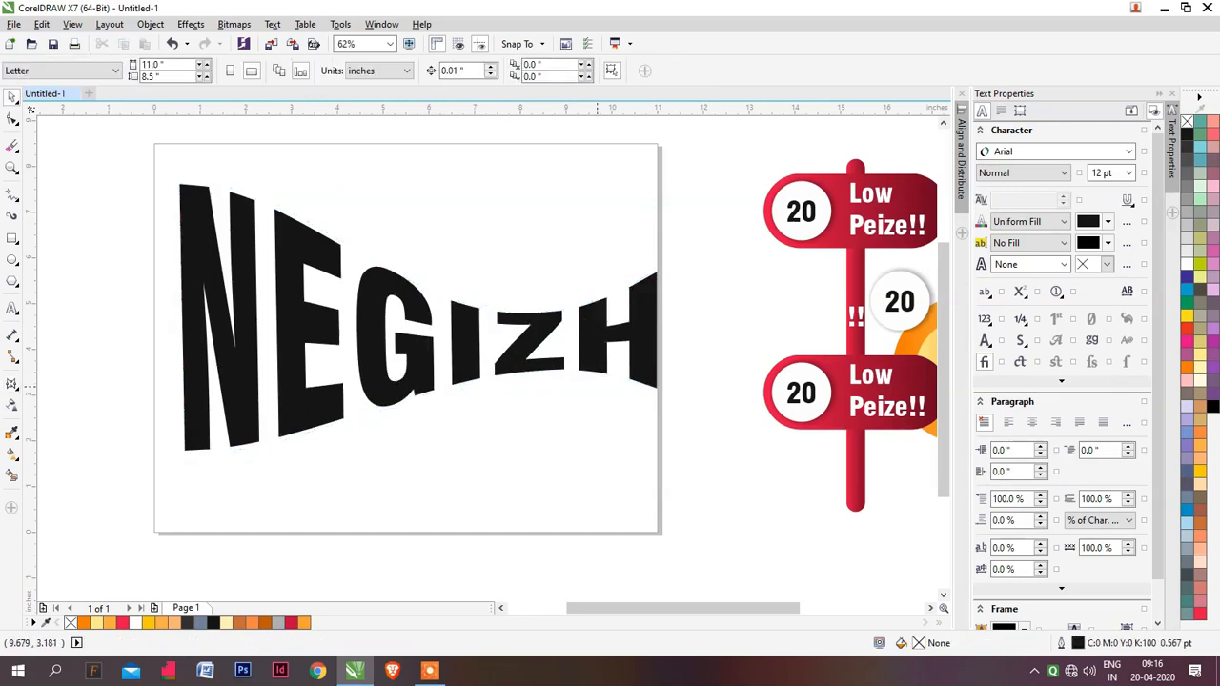
# Delete the enveloped NEGIZH lettering from the page
pyautogui.click(472, 353)
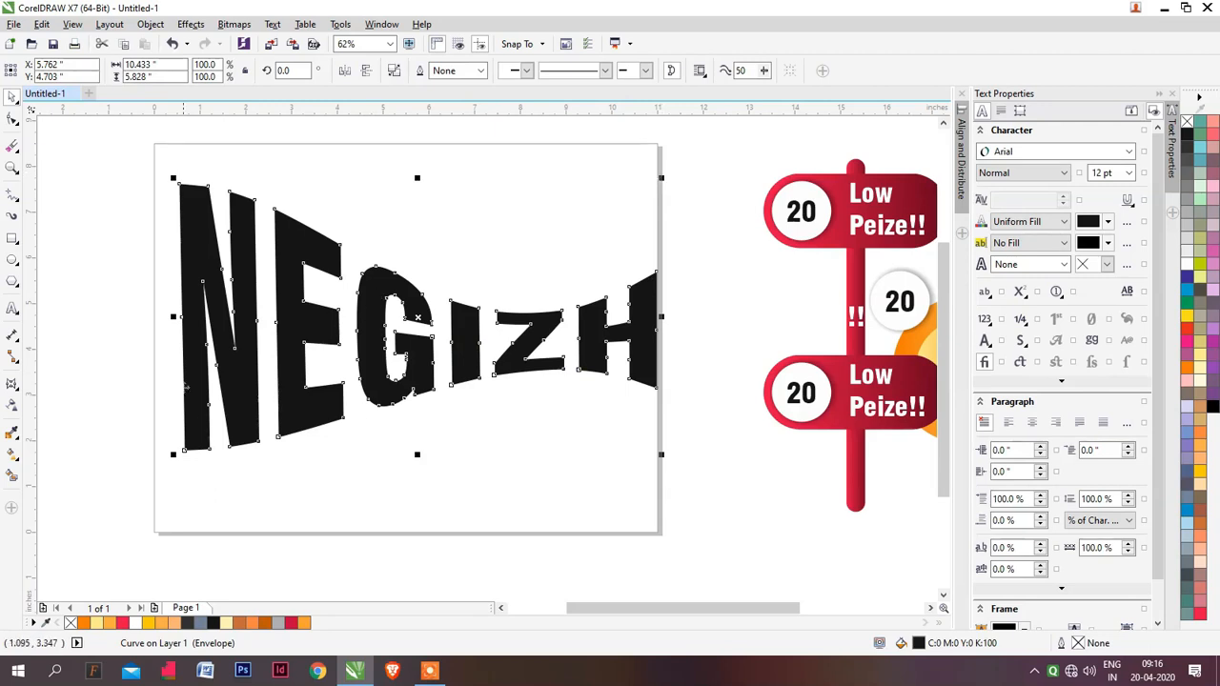
pyautogui.click(457, 431)
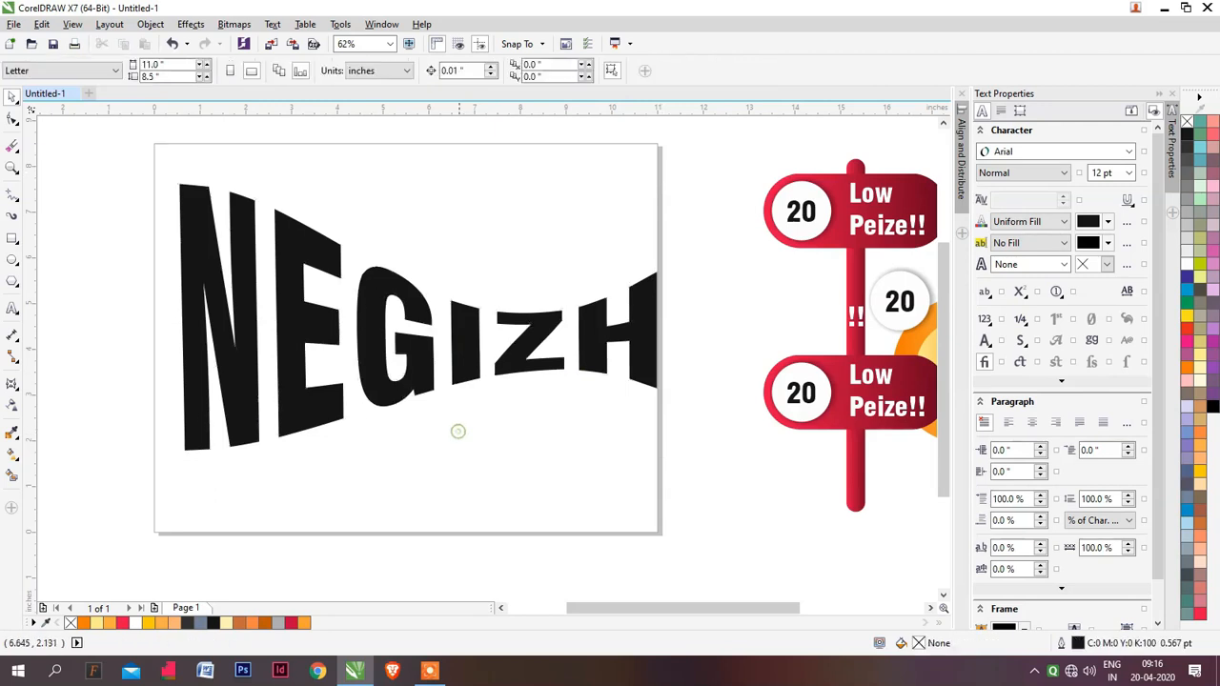
pyautogui.click(415, 353)
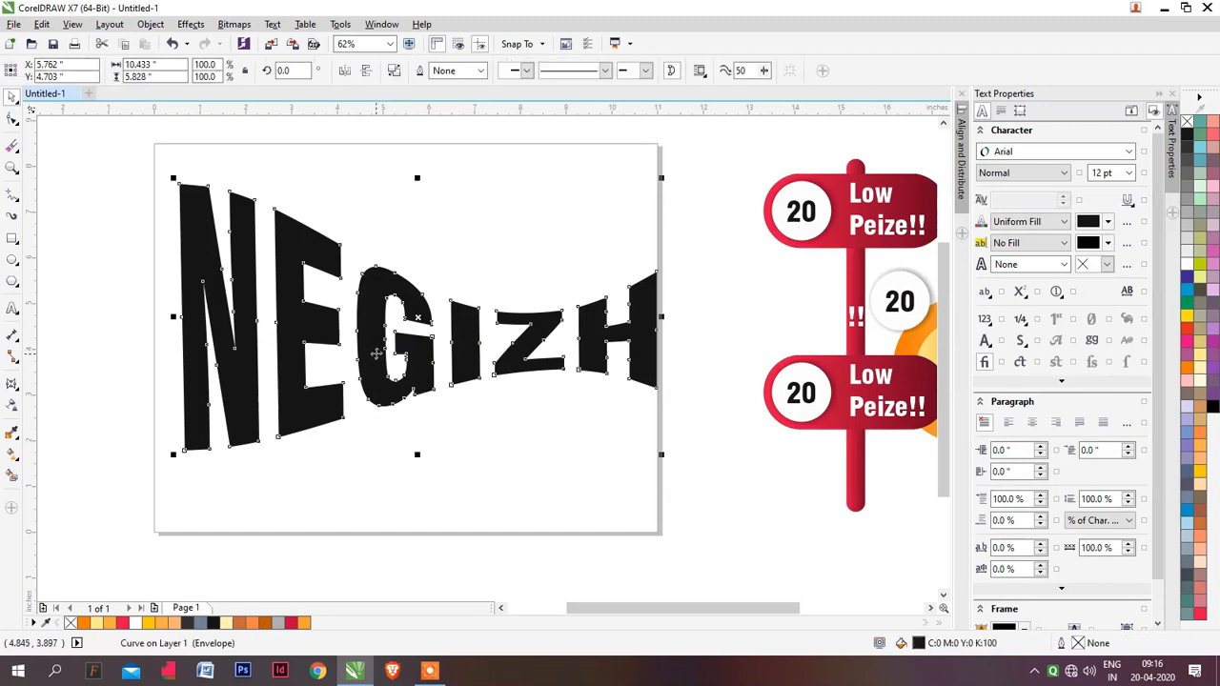
pyautogui.press('Delete')
pyautogui.moveTo(353, 326); pyautogui.dragTo(363, 355)
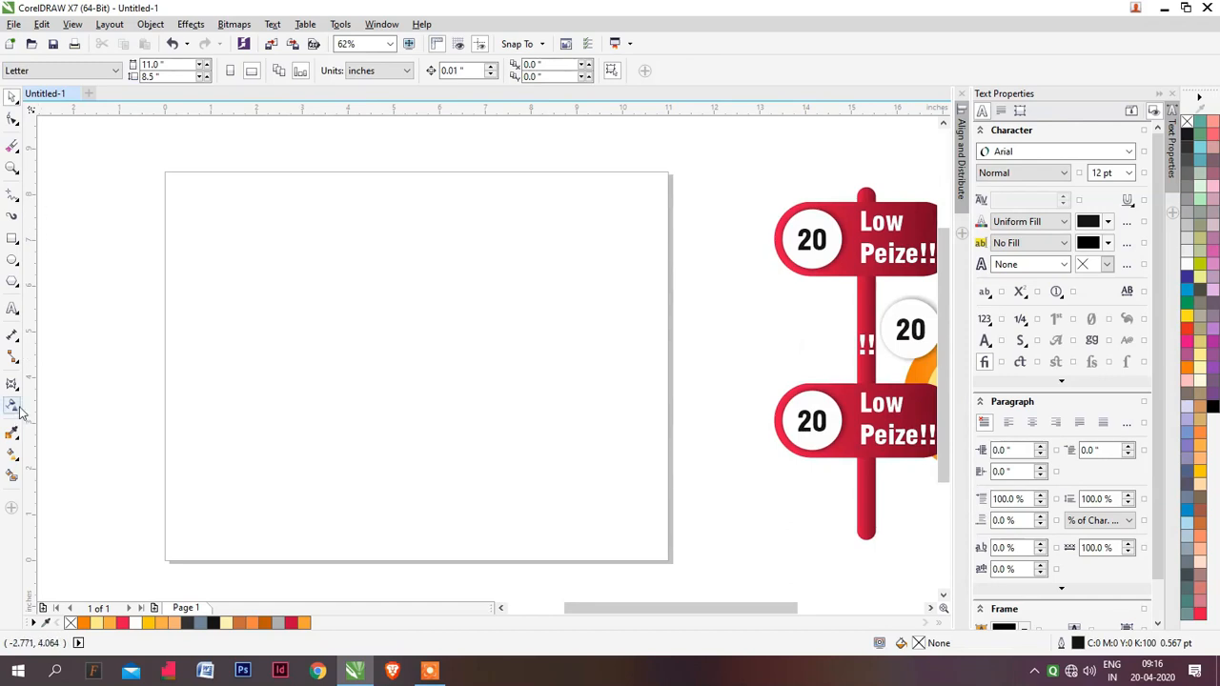
# Draw a freehand wavy line about 13.5 inches wide across the page and place a copy of it near the page's lower edge
pyautogui.click(11, 97)
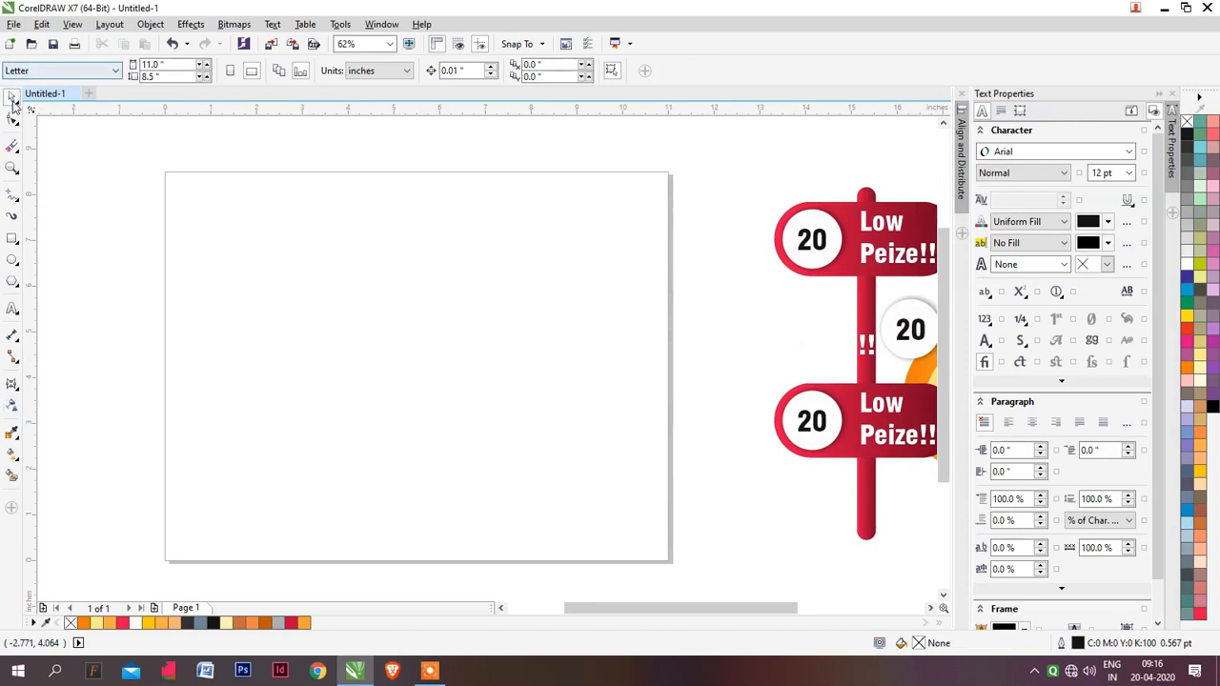
pyautogui.press('F5')
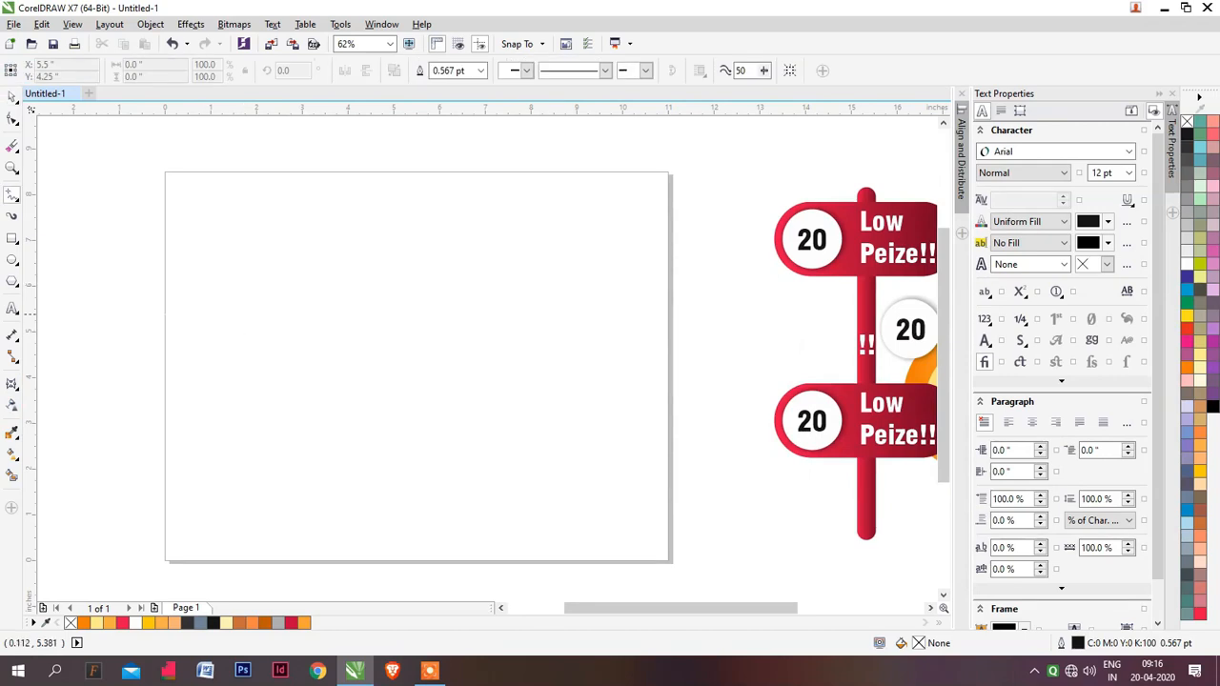
pyautogui.moveTo(161, 307)
pyautogui.mouseDown()
pyautogui.moveTo(278, 314)
pyautogui.moveTo(339, 299)
pyautogui.moveTo(428, 317)
pyautogui.moveTo(624, 313)
pyautogui.moveTo(774, 334)
pyautogui.mouseUp()
pyautogui.press('space')
pyautogui.moveTo(483, 310)
pyautogui.mouseDown()
pyautogui.moveTo(483, 510)
pyautogui.moveTo(452, 508)
pyautogui.mouseUp()
# Set the outline width of both wavy lines to 3 pt
pyautogui.keyDown('shift'); pyautogui.click(234, 307); pyautogui.keyUp('shift')
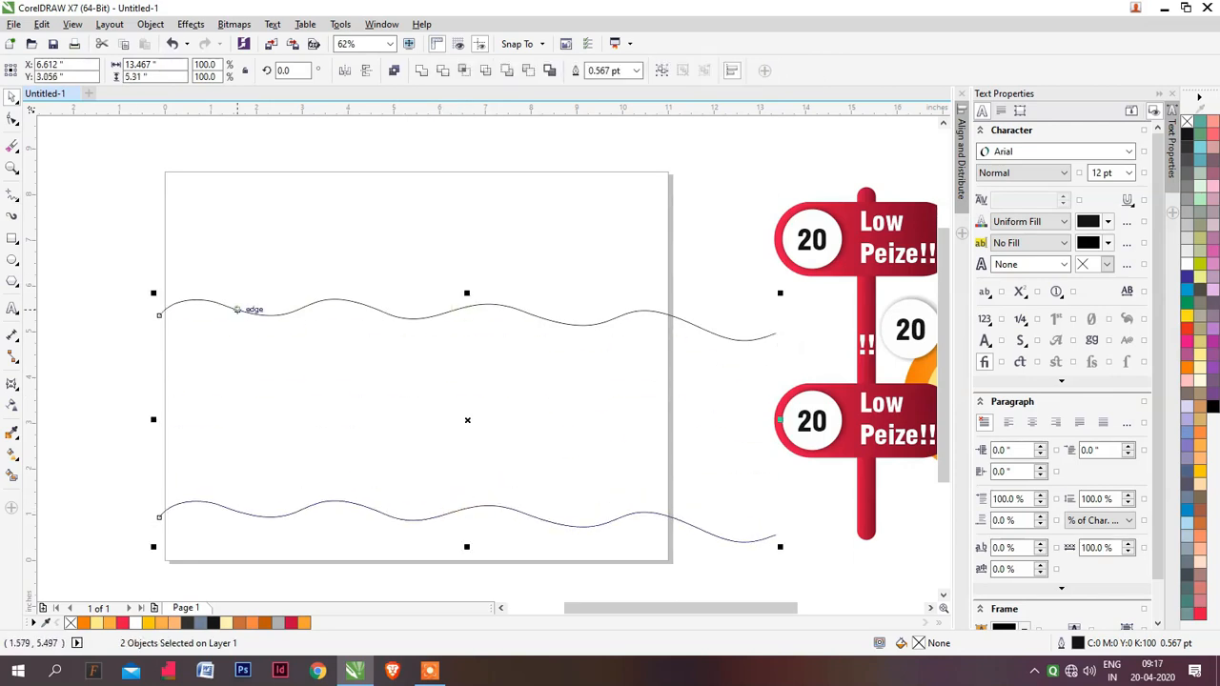
pyautogui.click(602, 72)
pyautogui.write('3')
pyautogui.press('Return')
pyautogui.click(261, 242)
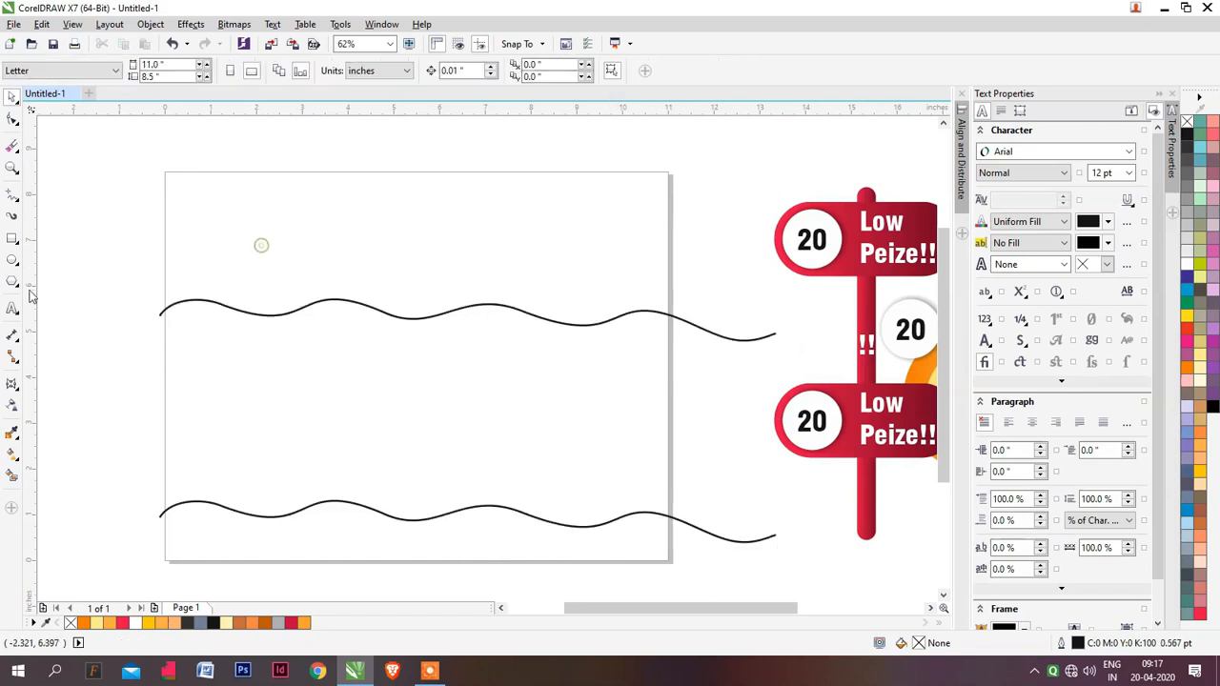
# Blend the upper wavy line into the lower one with 50 steps
pyautogui.click(16, 390)
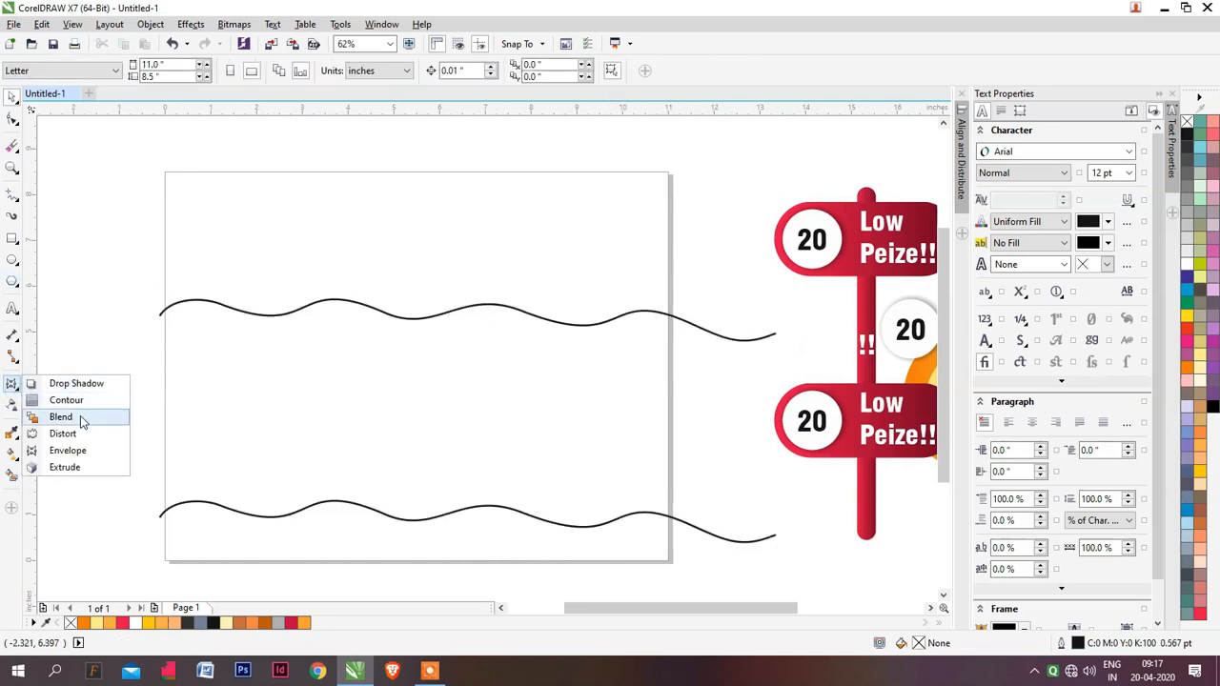
pyautogui.click(79, 417)
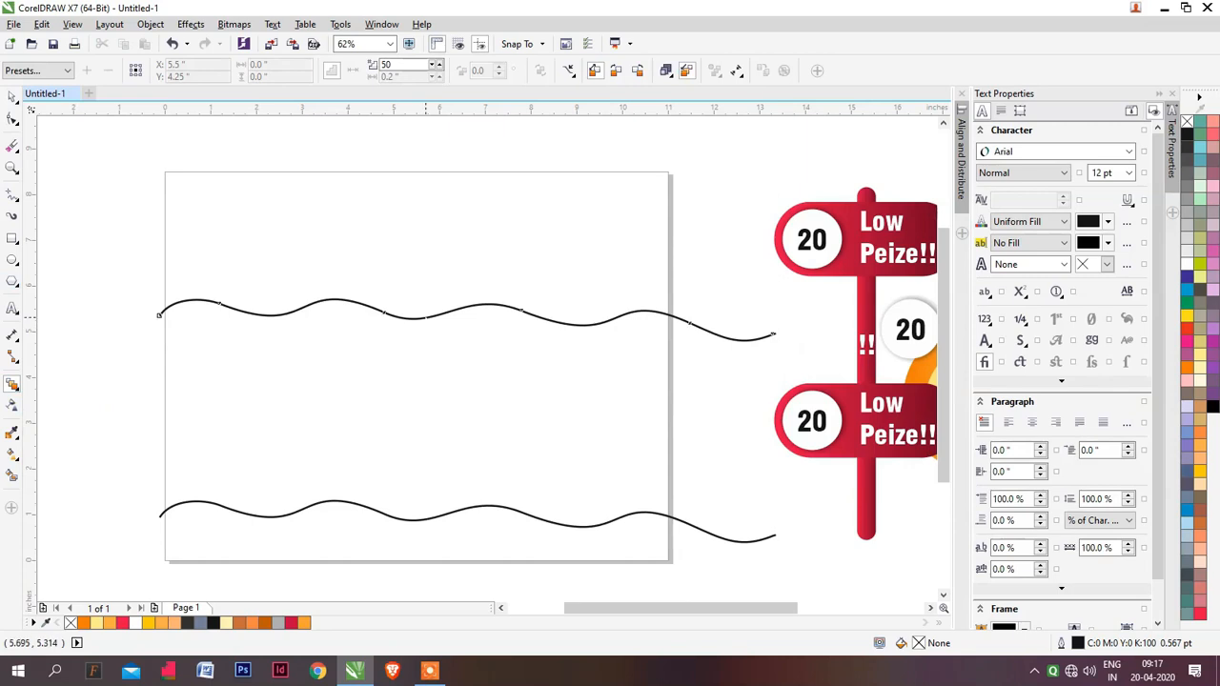
pyautogui.click(424, 317)
pyautogui.moveTo(466, 318)
pyautogui.mouseDown()
pyautogui.moveTo(437, 322)
pyautogui.moveTo(434, 370)
pyautogui.moveTo(466, 506)
pyautogui.mouseUp()
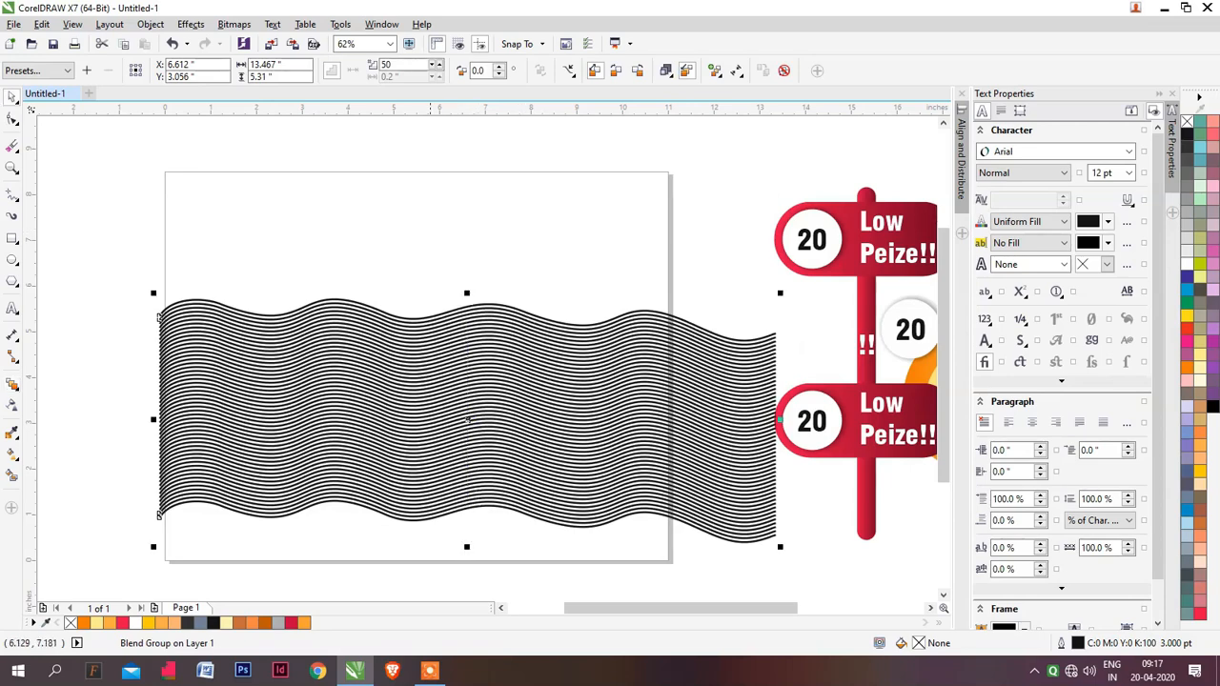
# Delete the wavy-line blend group from the page
pyautogui.moveTo(488, 377); pyautogui.dragTo(446, 400)
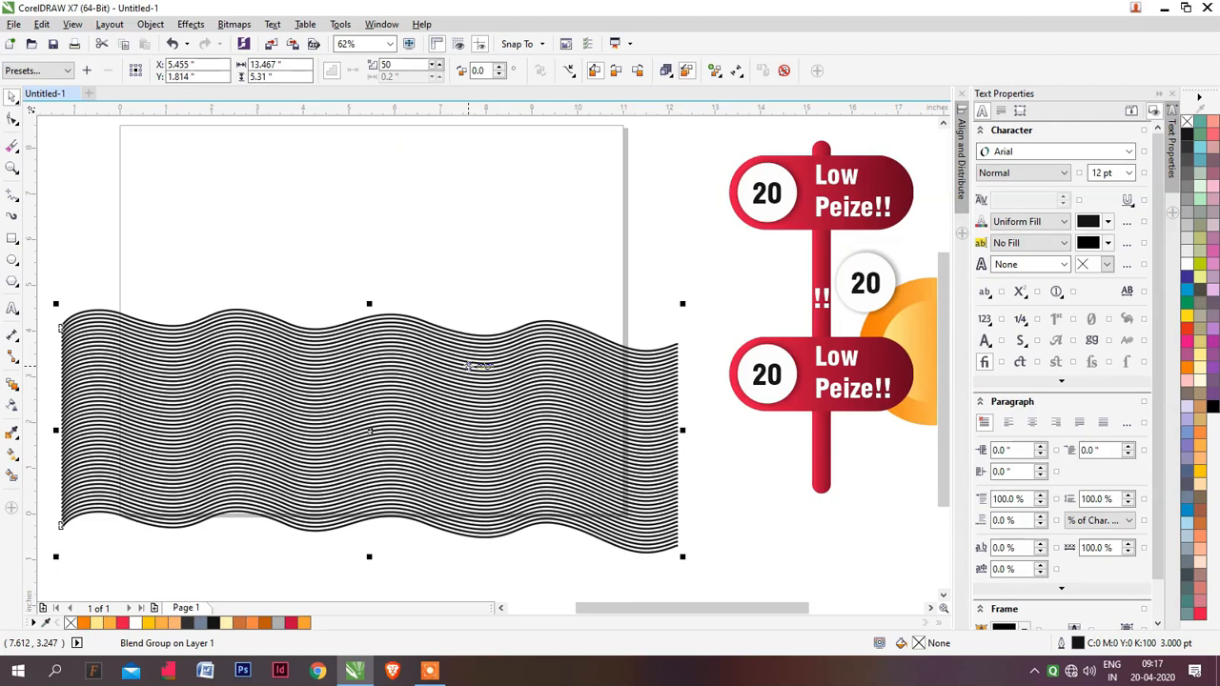
pyautogui.press('Delete')
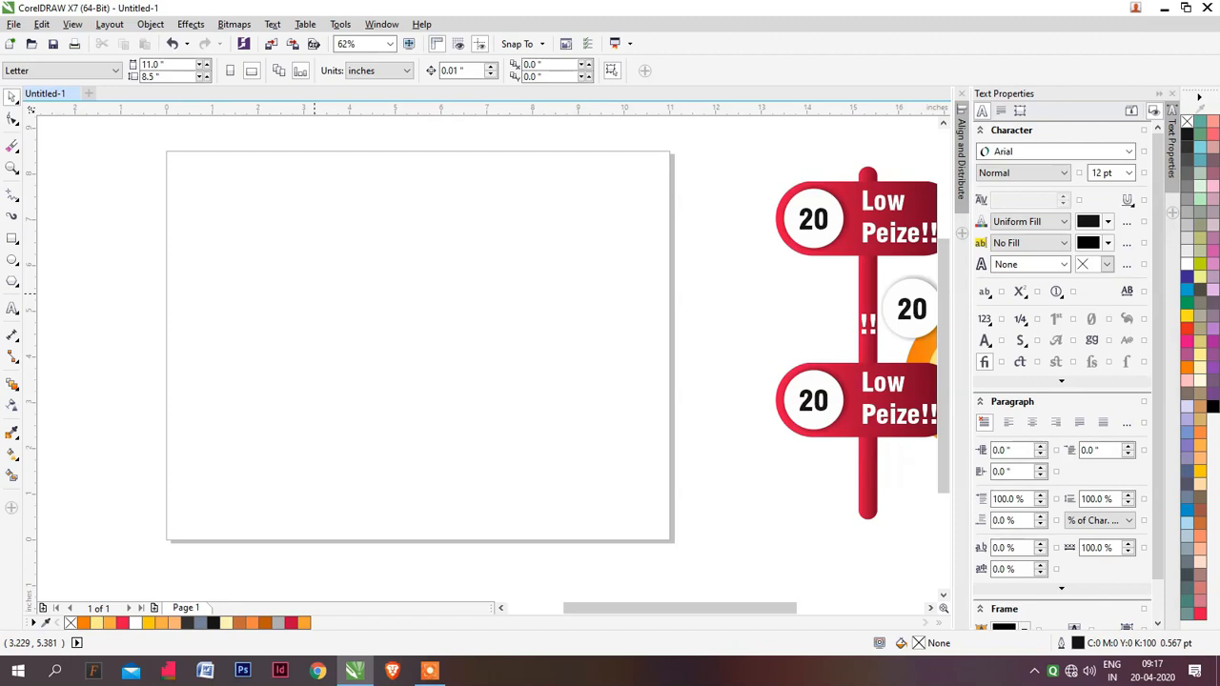
pyautogui.moveTo(434, 276); pyautogui.dragTo(362, 253)
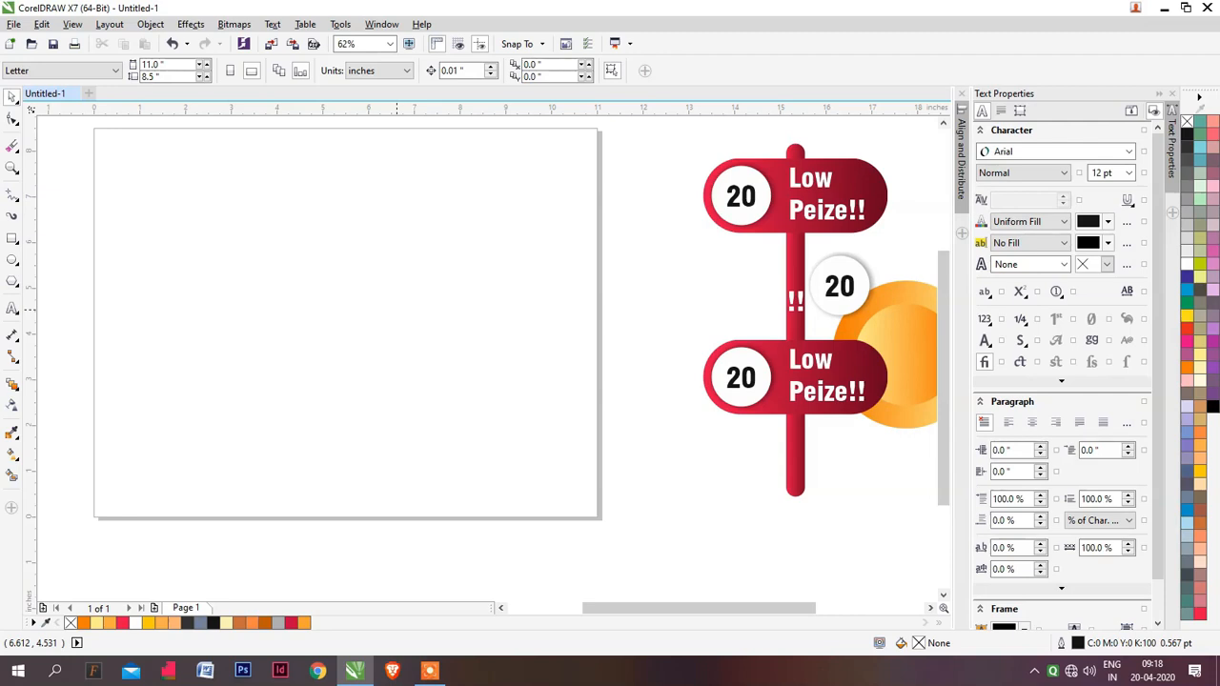
pyautogui.click(1034, 671)
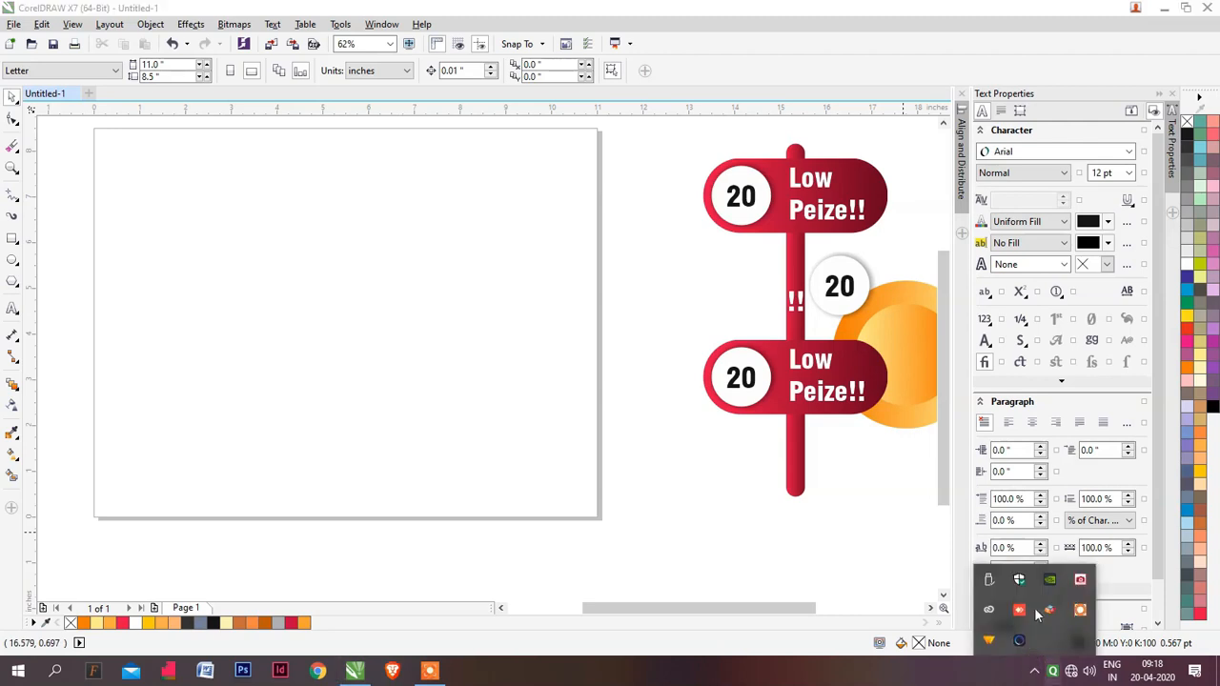
pyautogui.click(1080, 610)
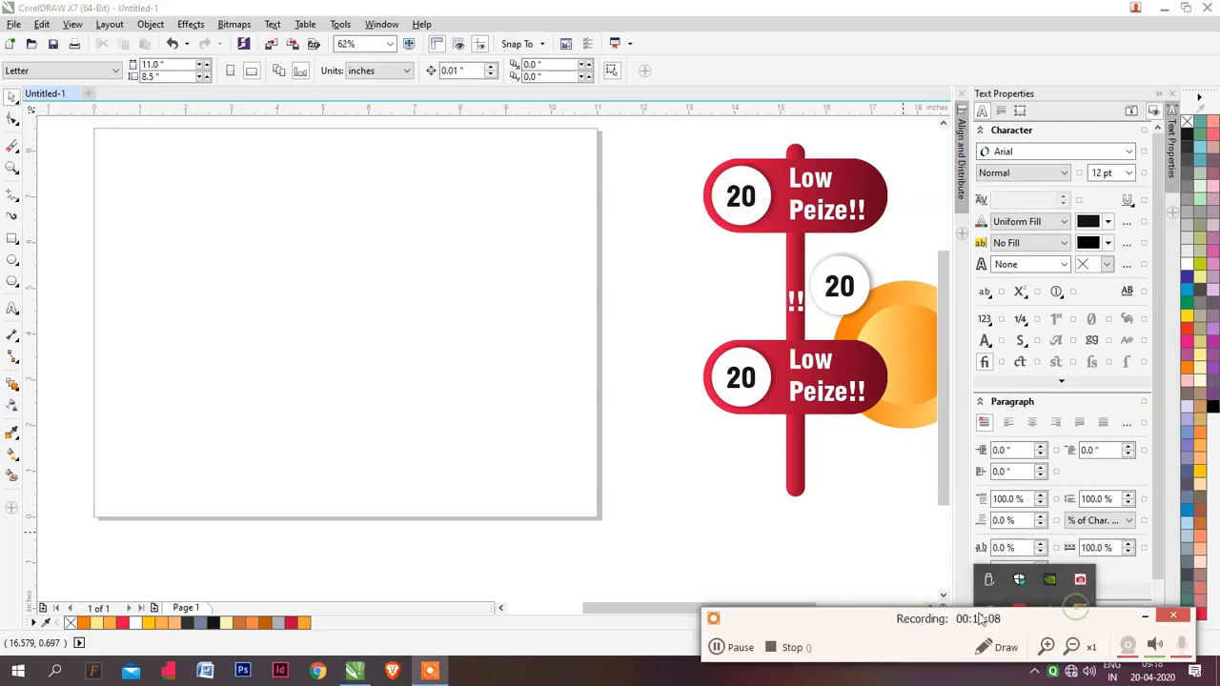
pyautogui.click(780, 649)
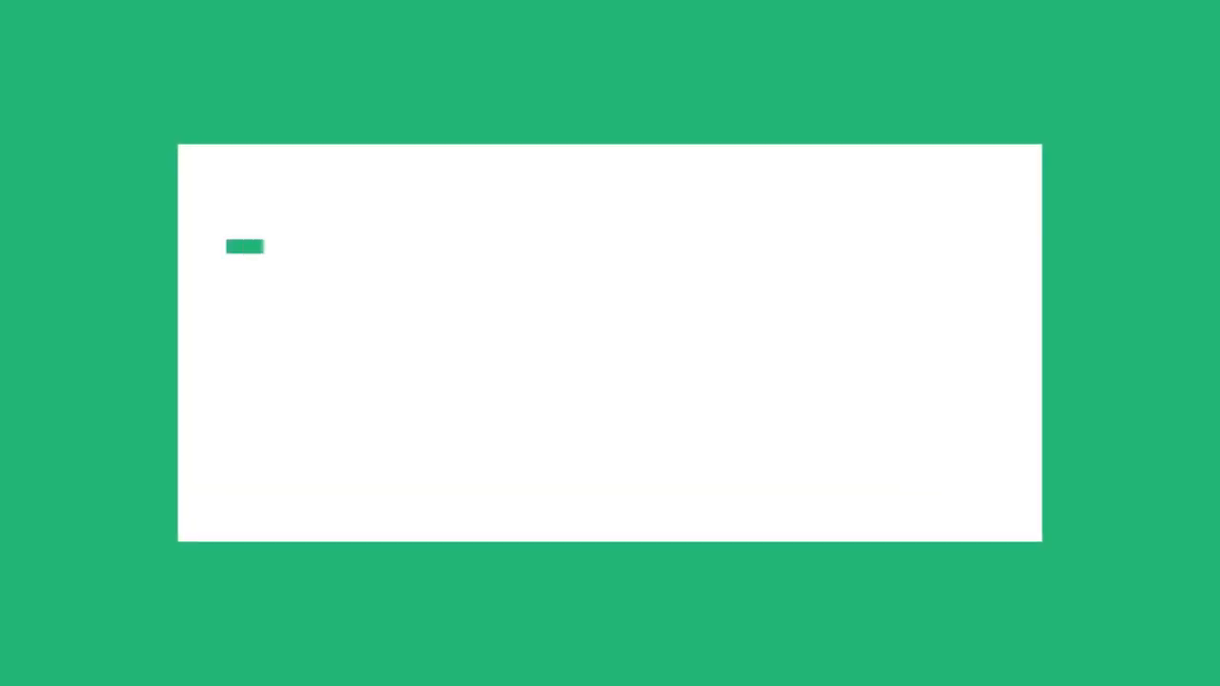